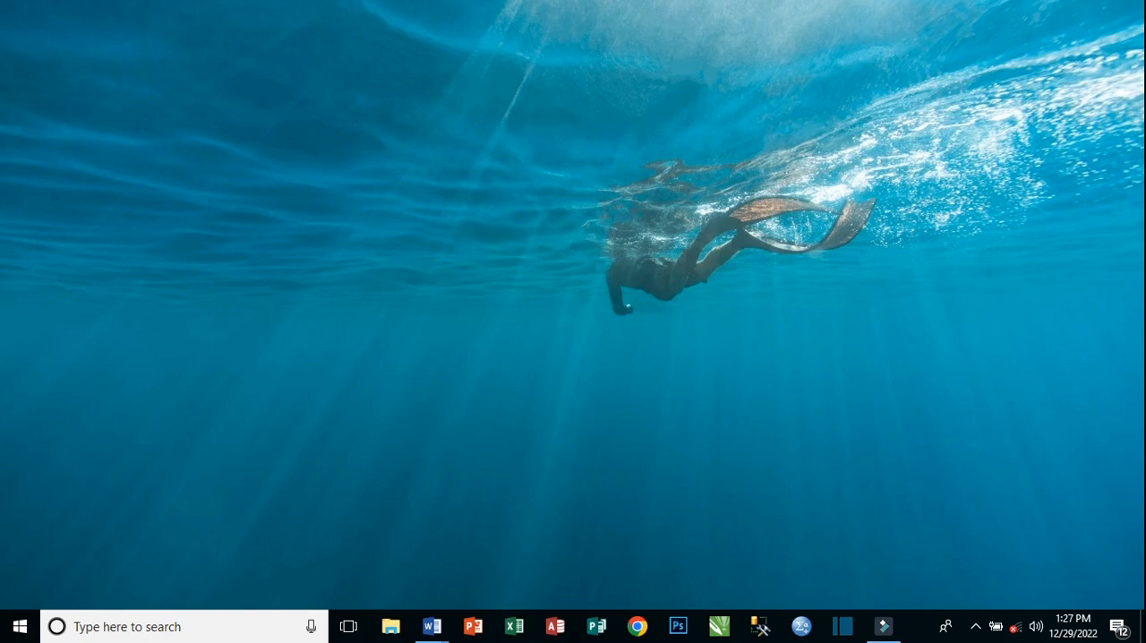
Open Excel with a new blank workbook and maximize its window.
left_click(514, 626)
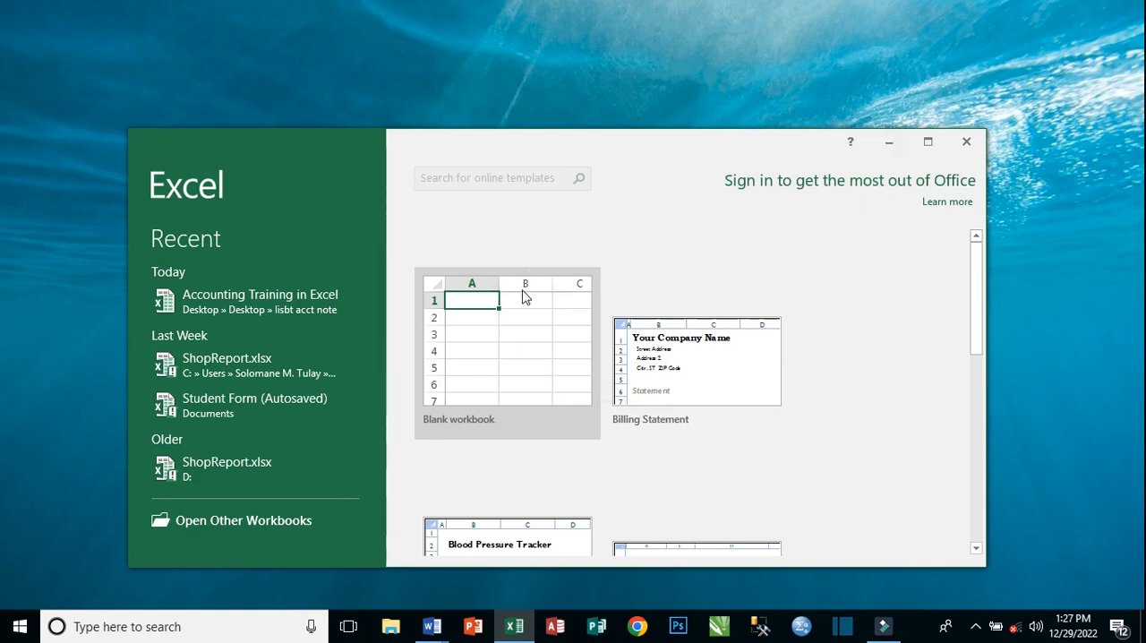
left_click(509, 320)
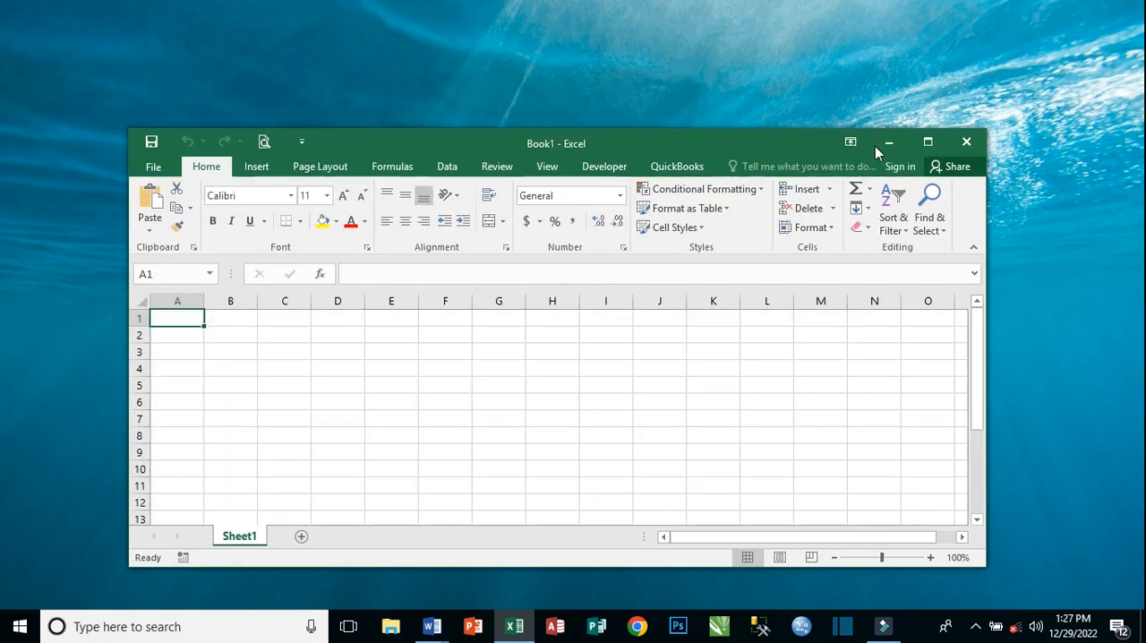
left_click(928, 144)
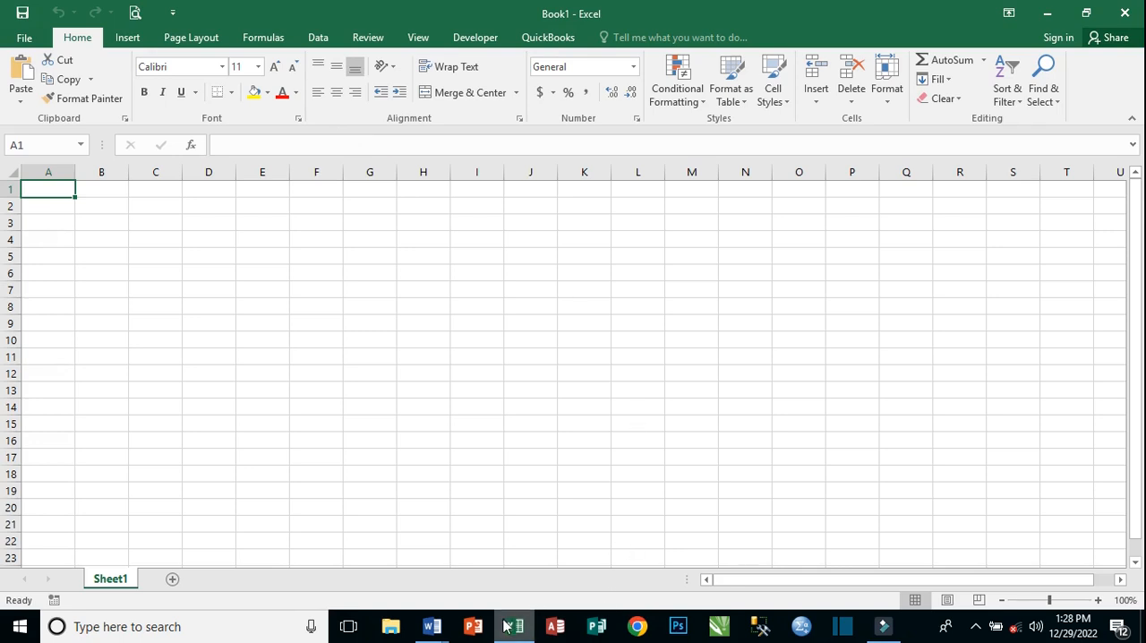
Switch to the Word document and read the introduction of the petty cash exercise above the table.
mouse_move(433, 627)
left_click(520, 562)
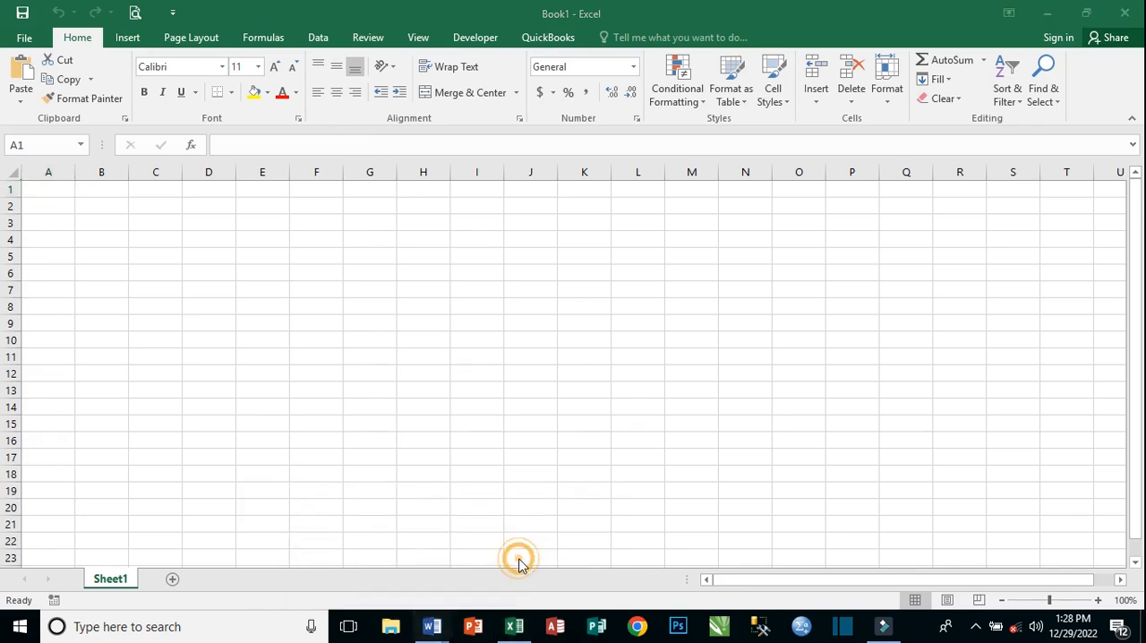
left_click_drag(868, 589, 797, 591)
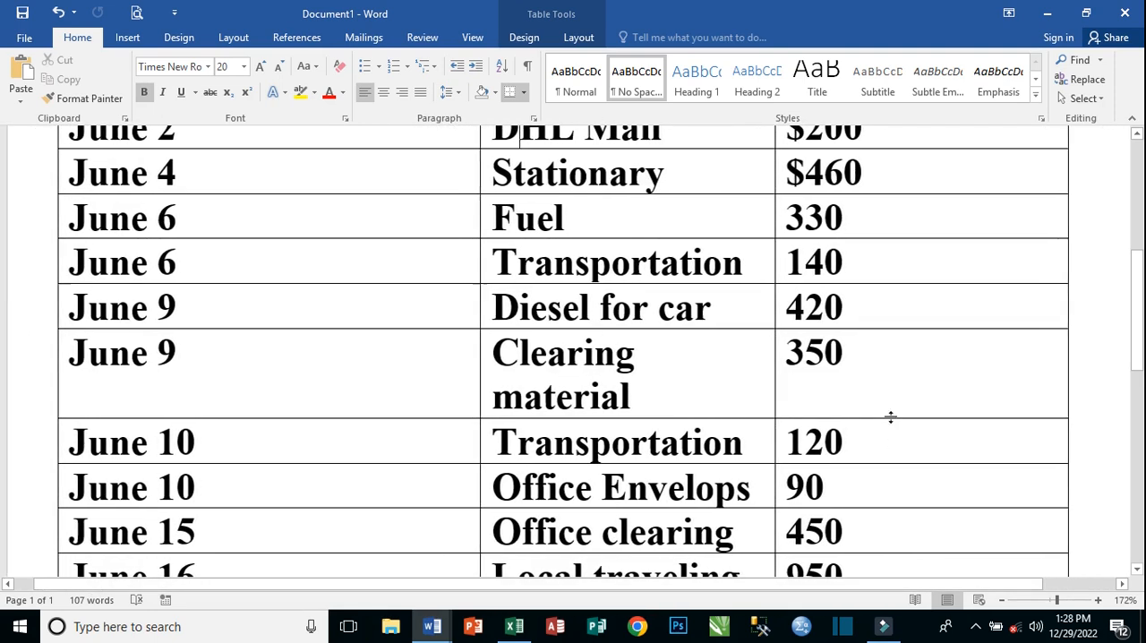
scroll(891, 407, "up", 6)
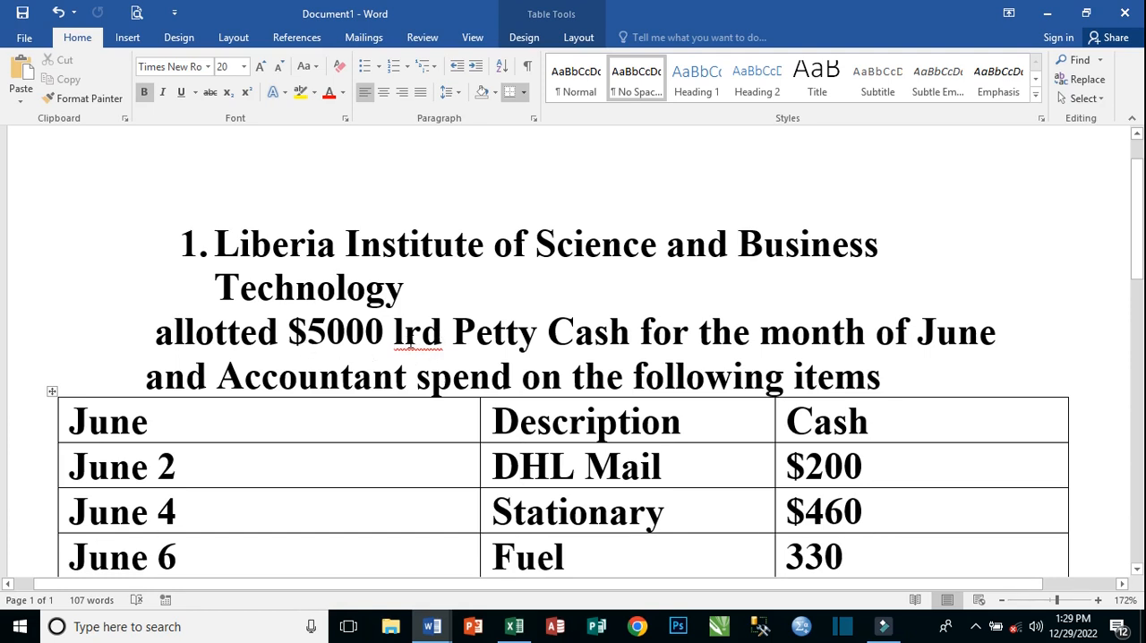
left_click(406, 341)
right_click(408, 343)
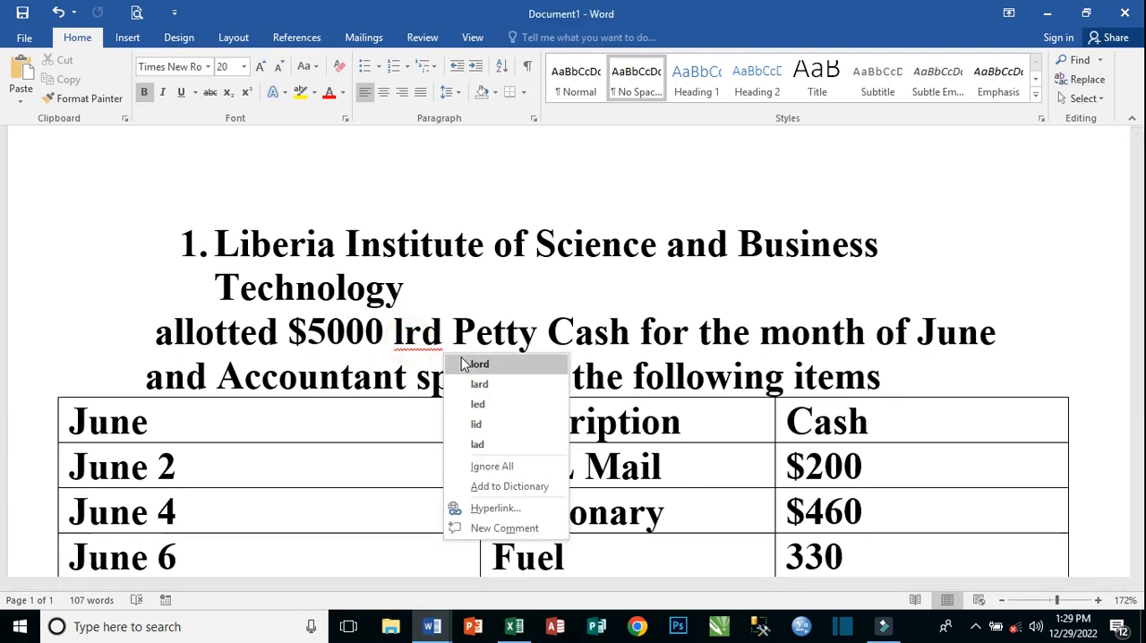
key("Escape")
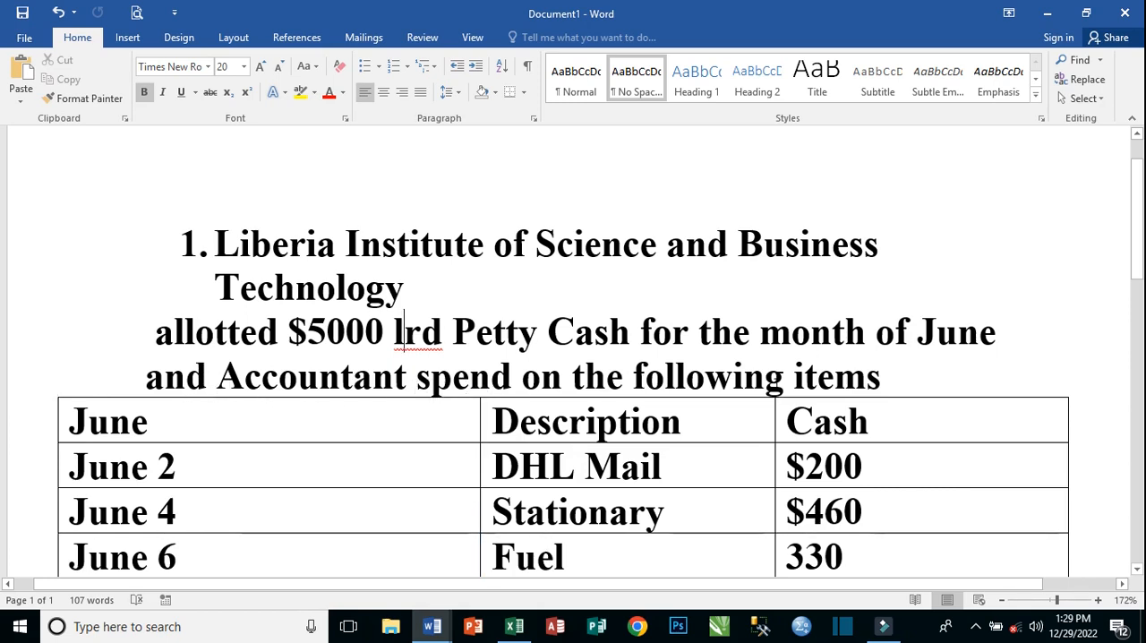
Review the June transactions table and the posting instructions and analysis categories listed under Responsibility.
scroll(861, 364, "down", 5)
scroll(199, 334, "up", 2)
scroll(467, 366, "down", 1)
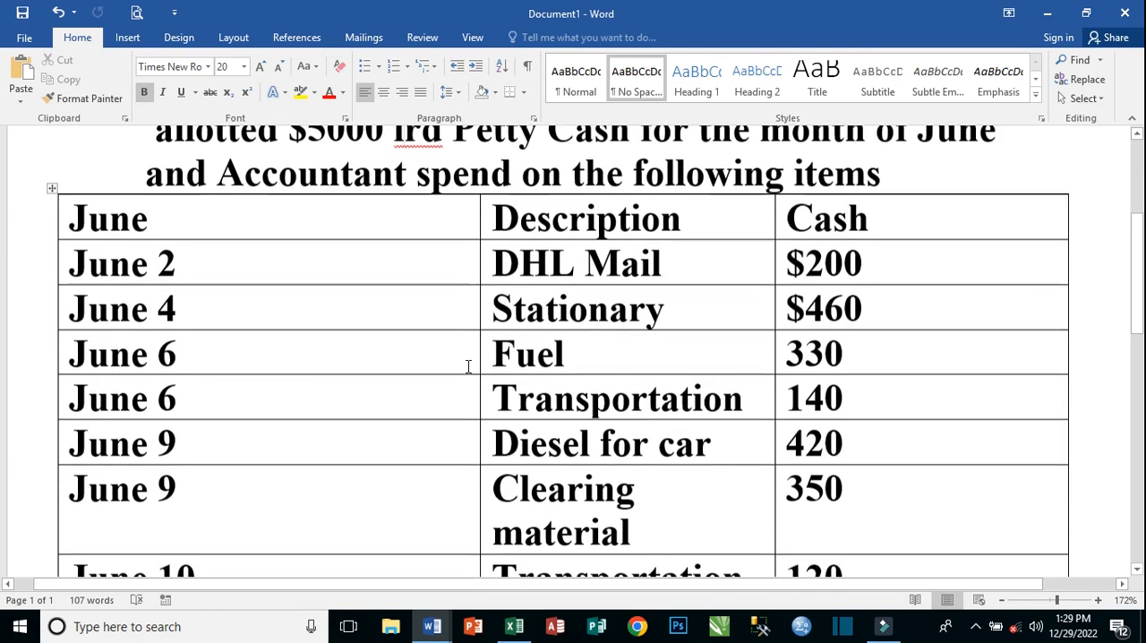
scroll(453, 361, "down", 5)
scroll(453, 361, "up", 5)
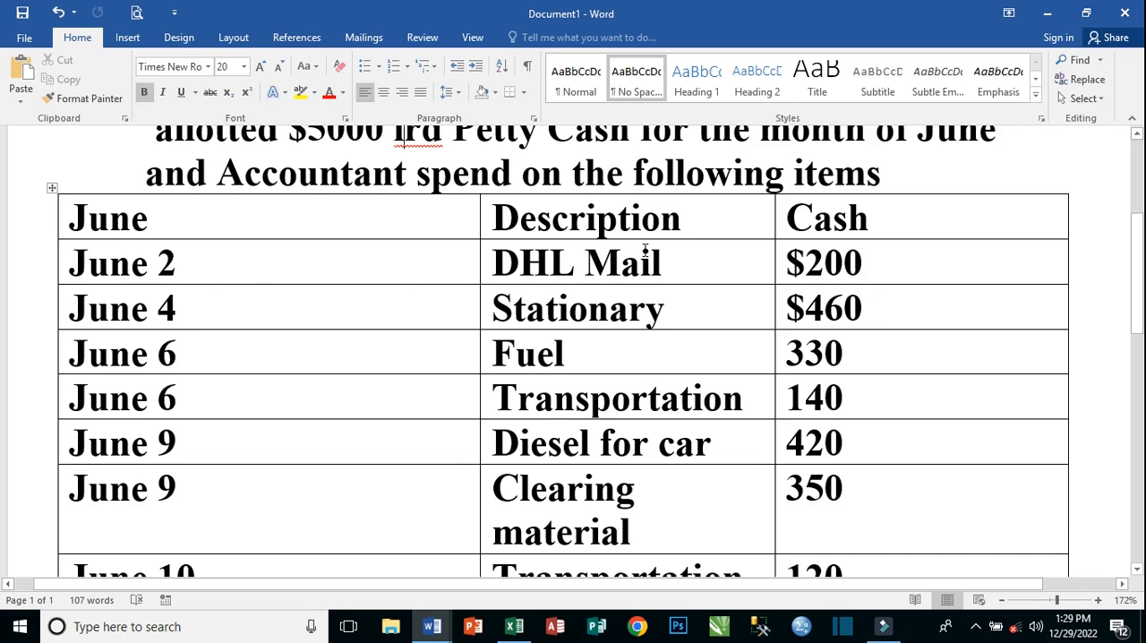
scroll(579, 407, "down", 3)
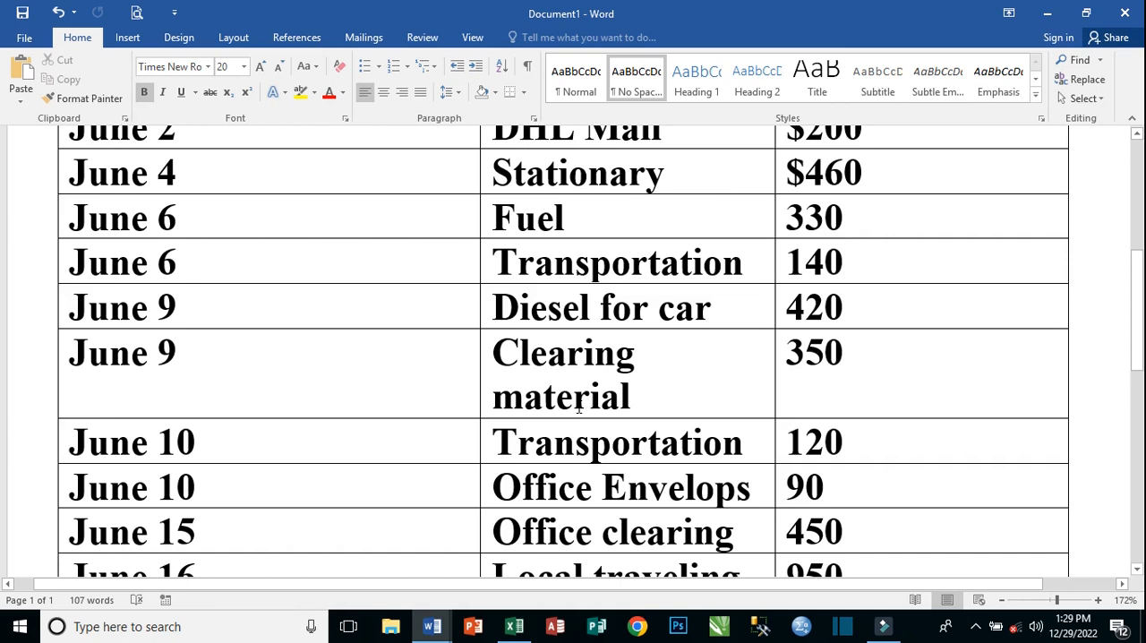
scroll(577, 407, "down", 1)
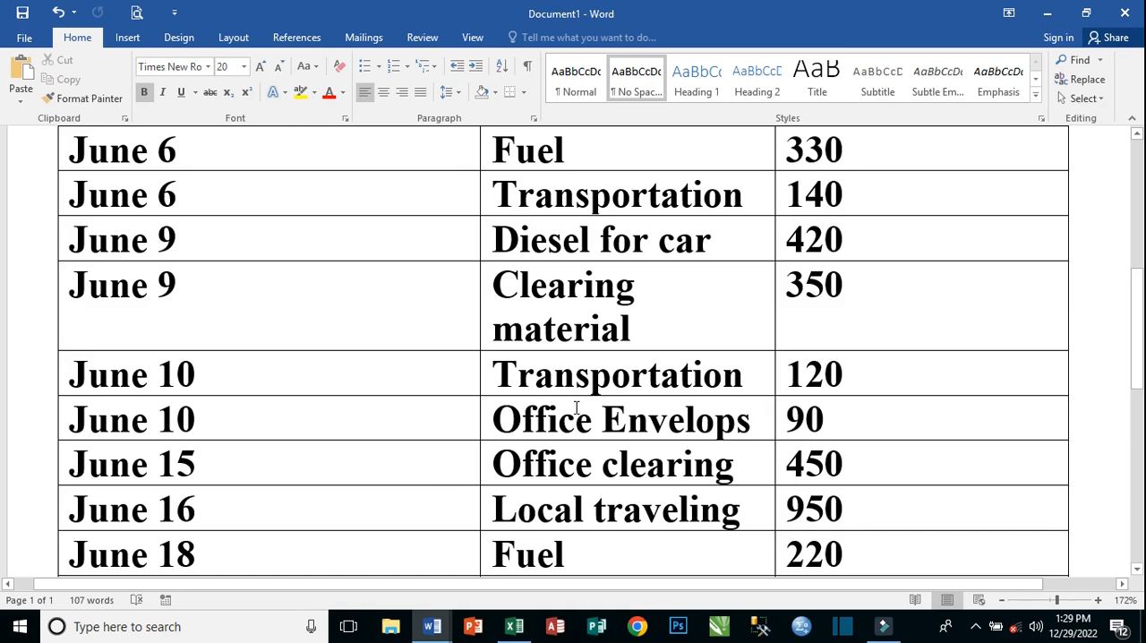
scroll(575, 408, "down", 6)
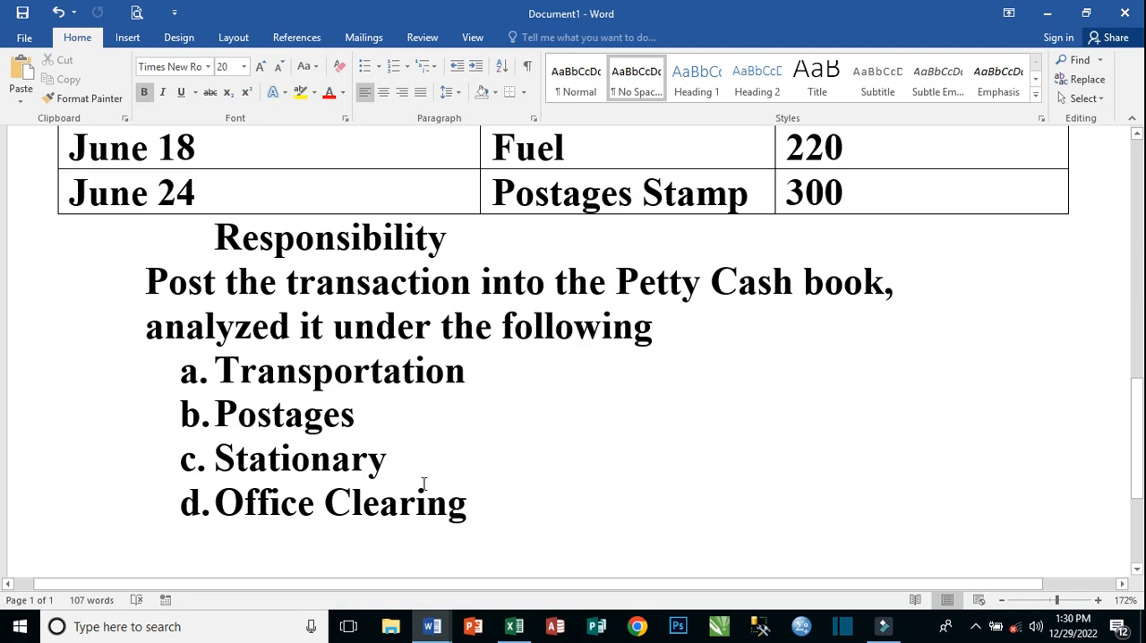
scroll(481, 473, "up", 3)
scroll(466, 483, "down", 3)
scroll(448, 492, "up", 8)
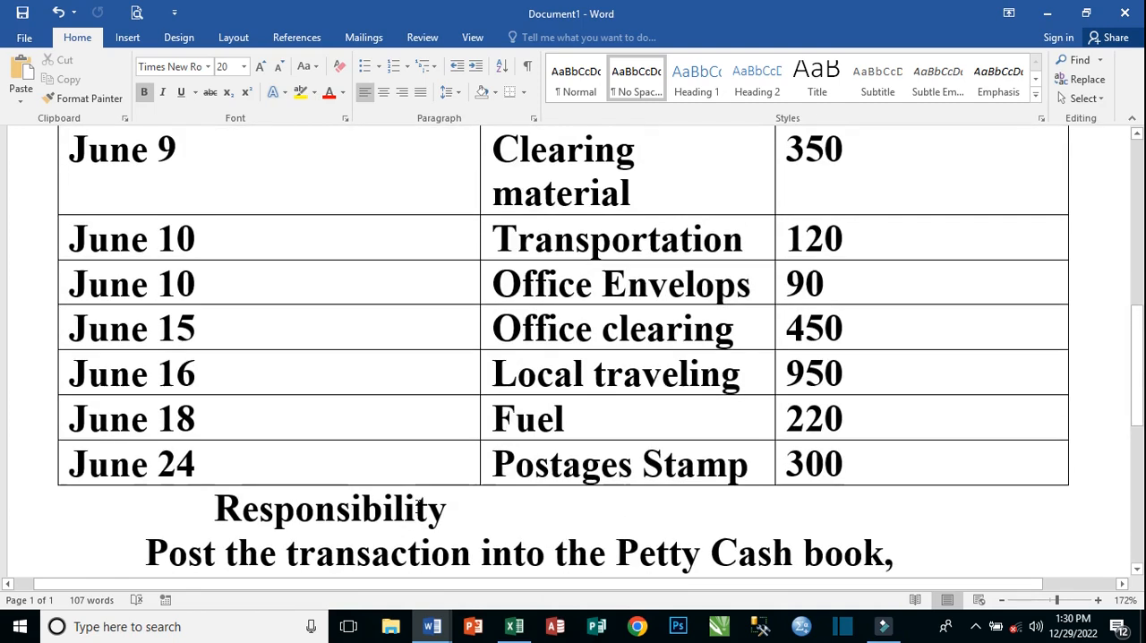
scroll(440, 495, "up", 4)
scroll(466, 492, "down", 3)
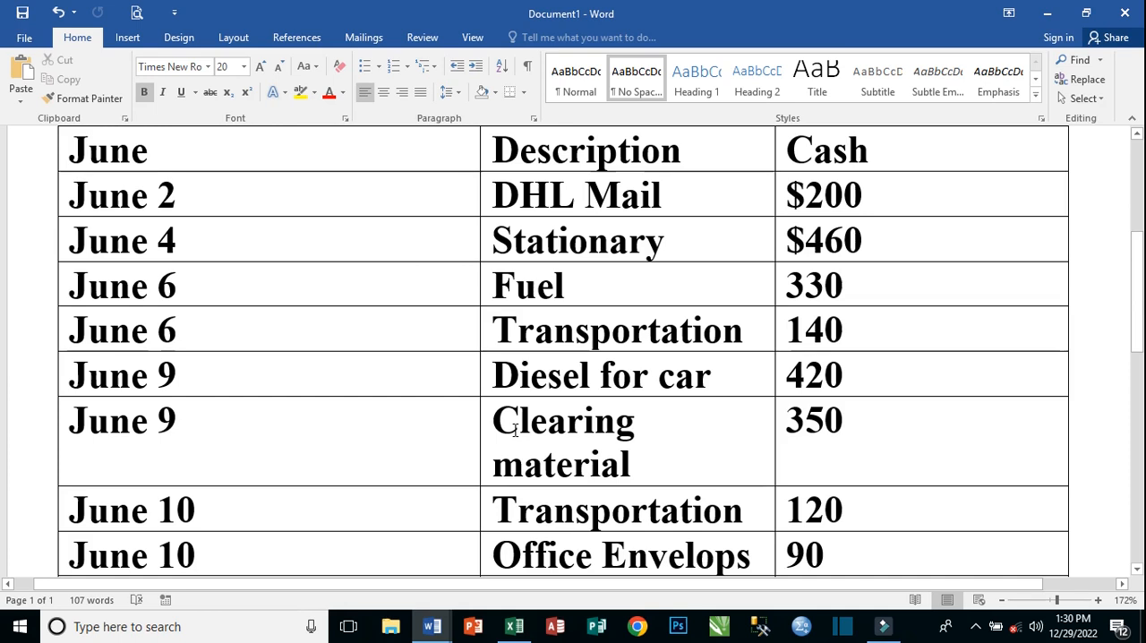
scroll(577, 423, "up", 3)
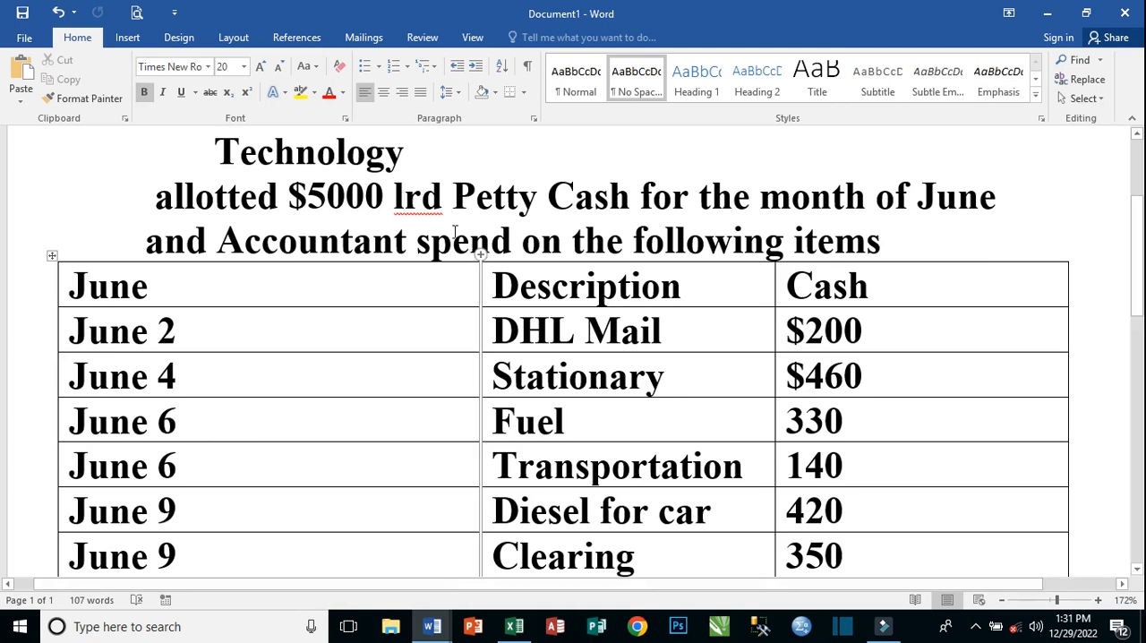
scroll(405, 197, "up", 3)
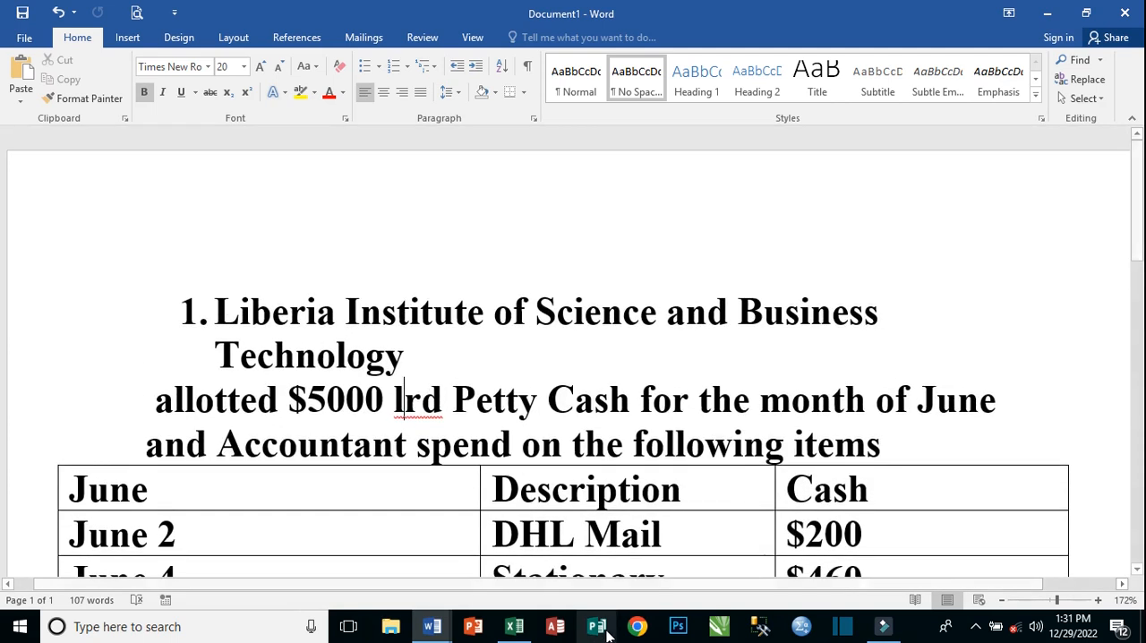
Switch back to the Excel workbook and merge and center cells B2:M6 for the title.
left_click(514, 626)
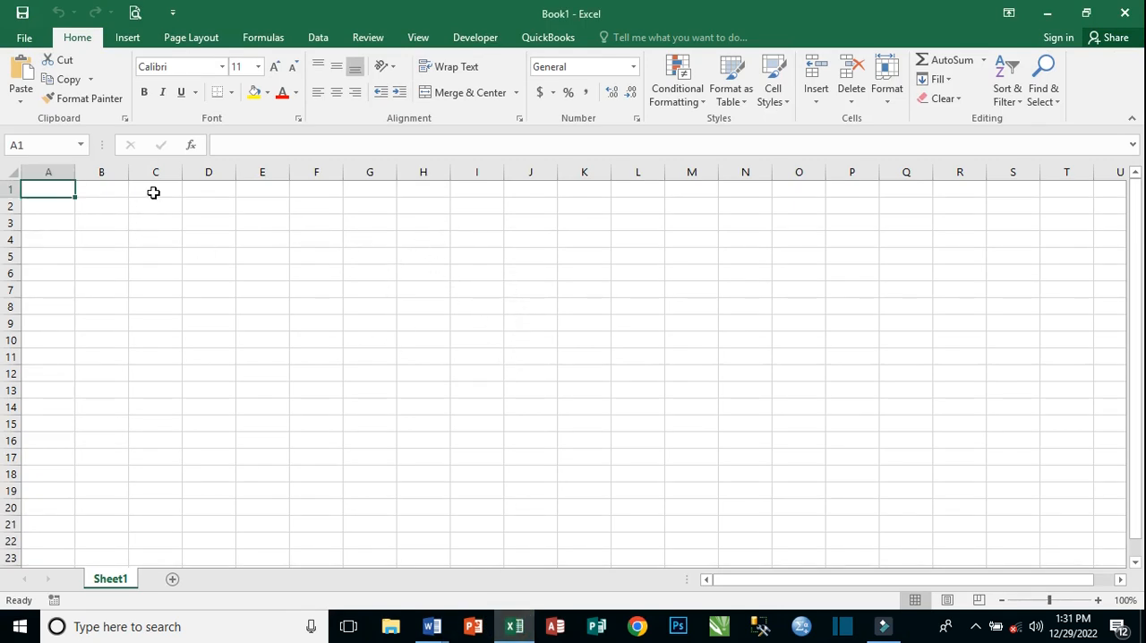
left_click(107, 204)
left_click_drag(126, 229, 670, 271)
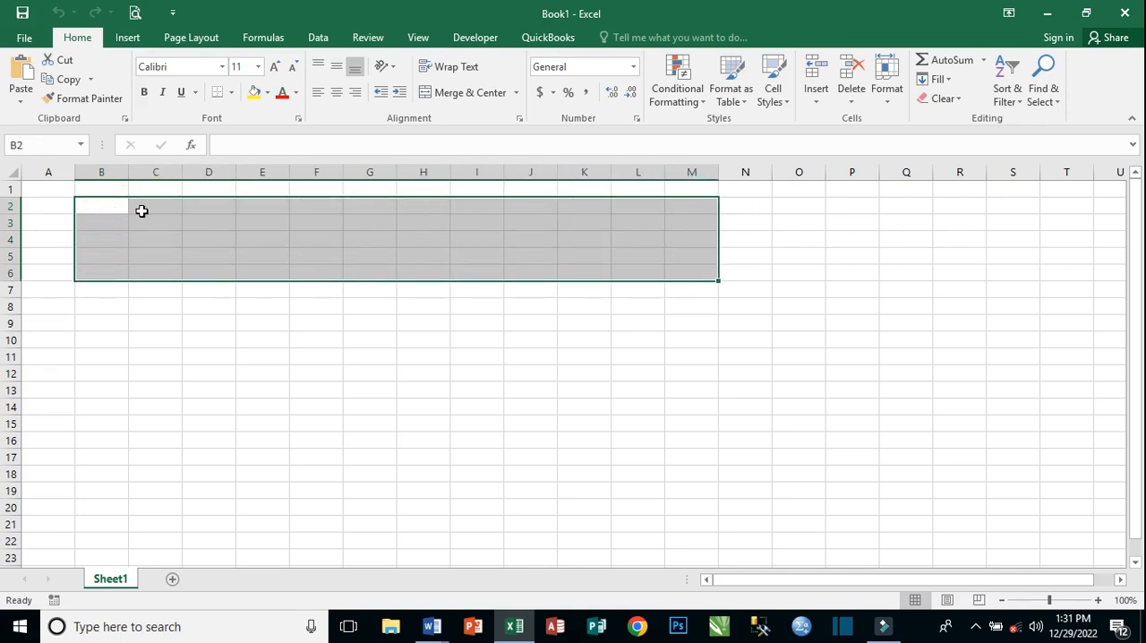
left_click(466, 94)
Paste the copied heading "1. Liberia Institute of Science and Business Technology" into the merged title cell.
double_click(350, 239)
right_click(401, 251)
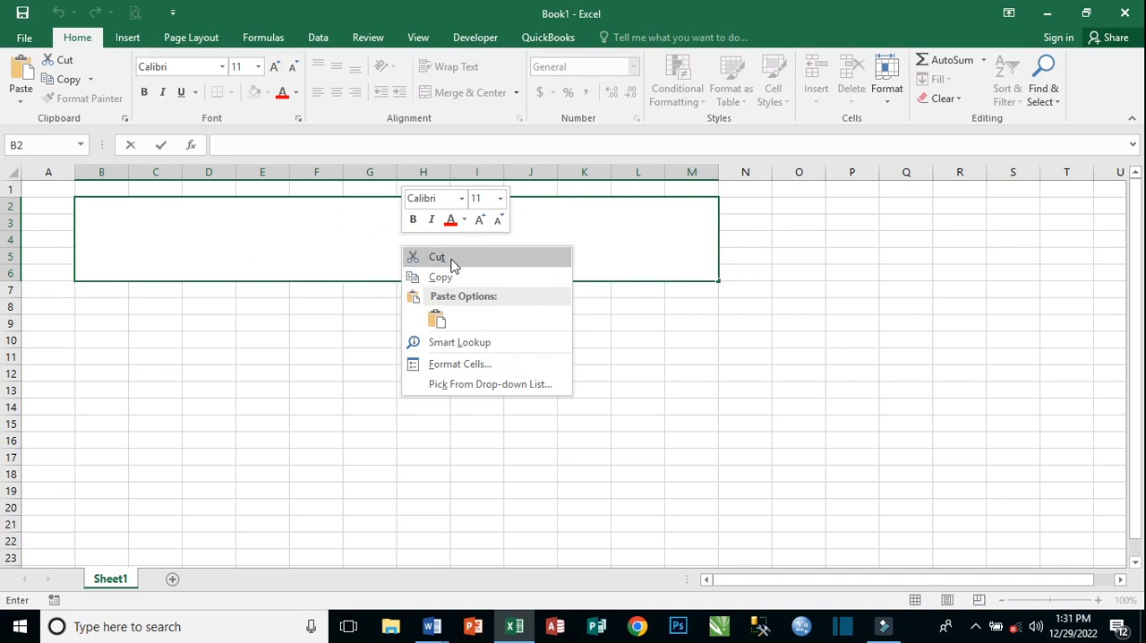
left_click(437, 321)
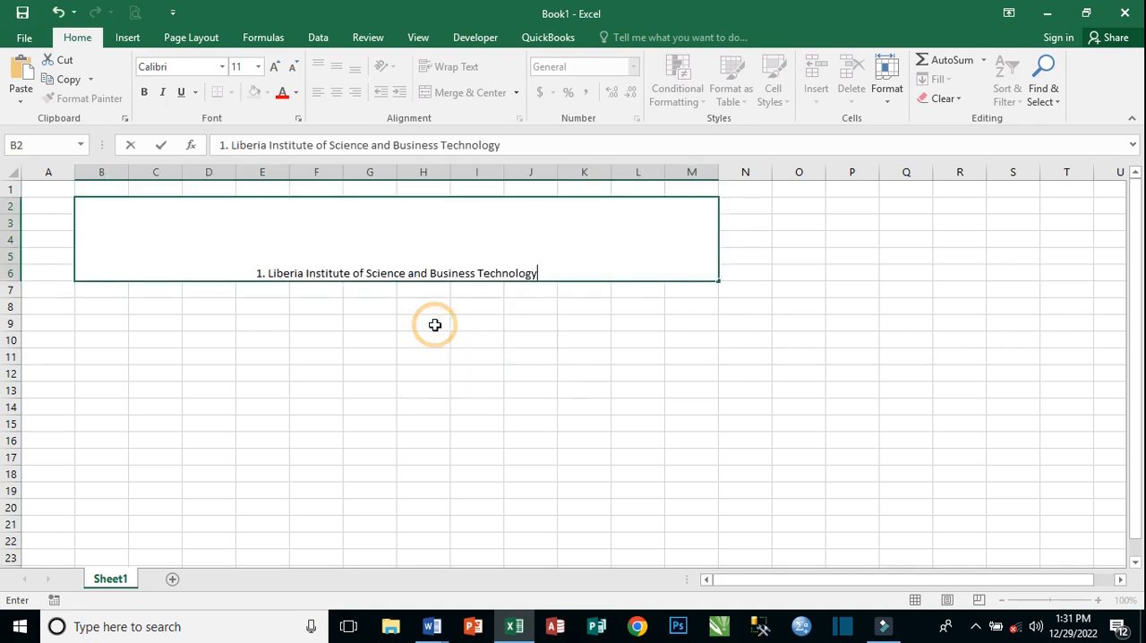
left_click(458, 336)
Append "Petty Cash Book" to the end of the heading in the merged title cell.
left_click(427, 273)
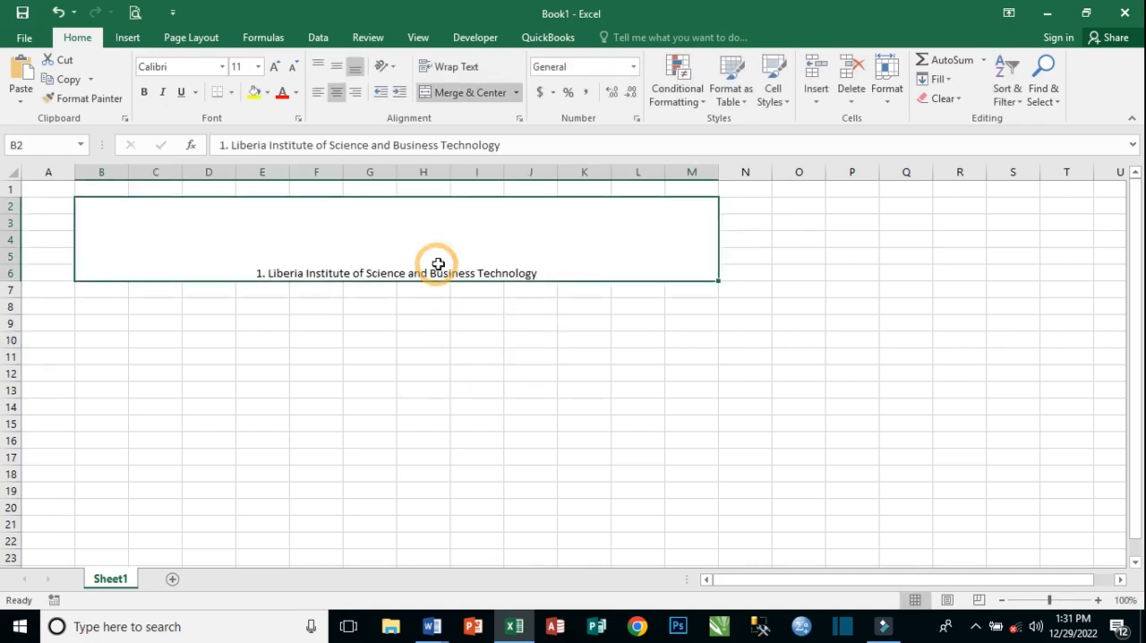
double_click(542, 273)
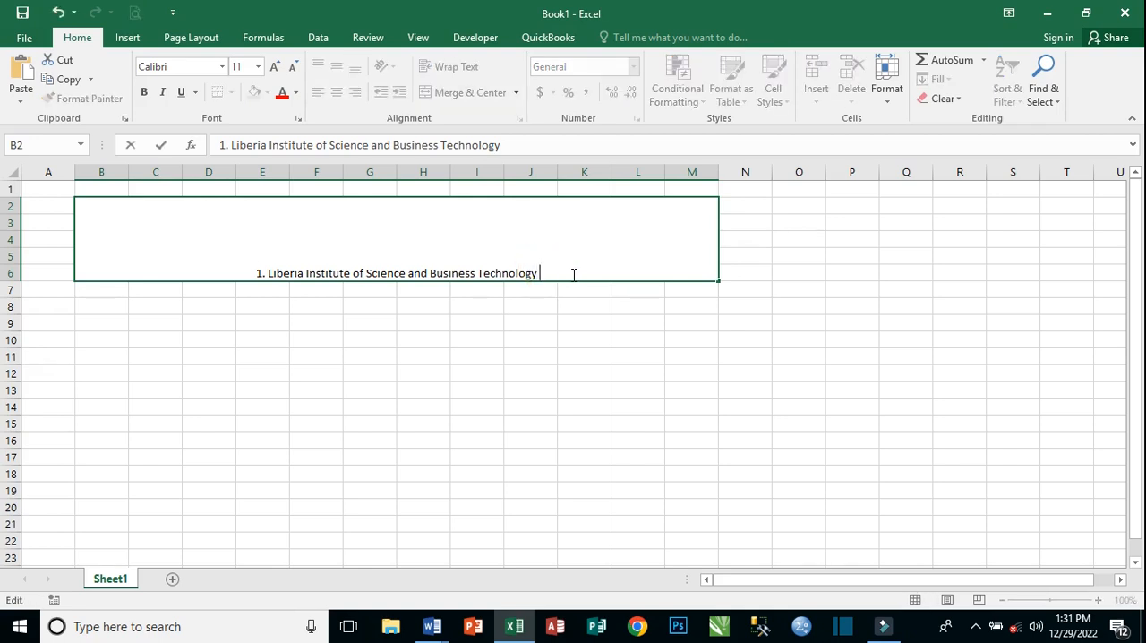
type("pEETTY ")
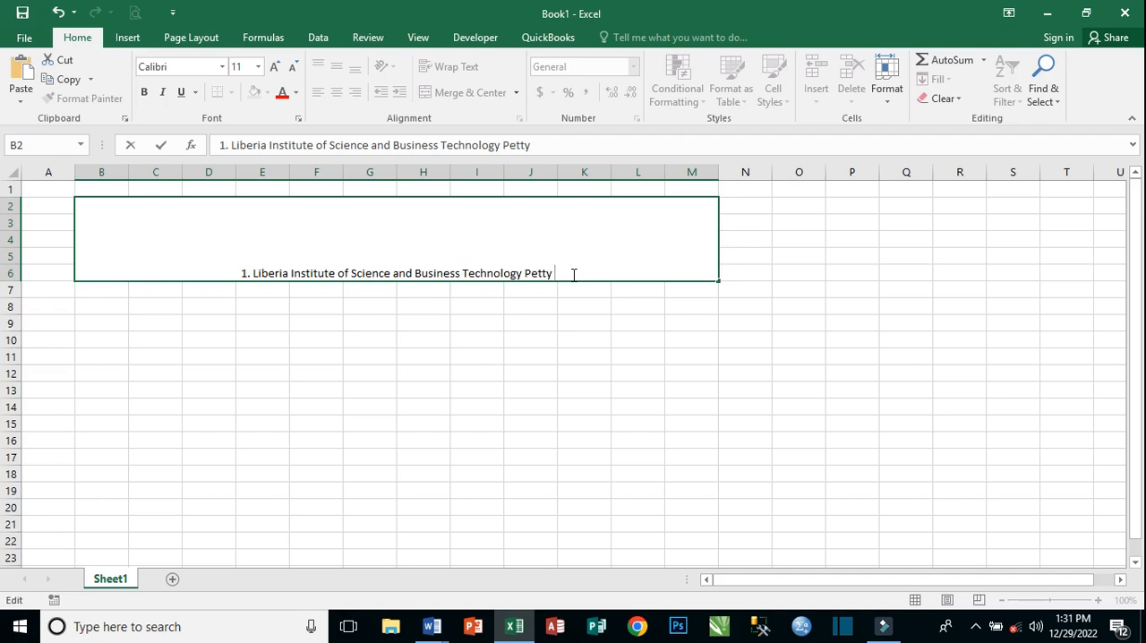
type("Cas")
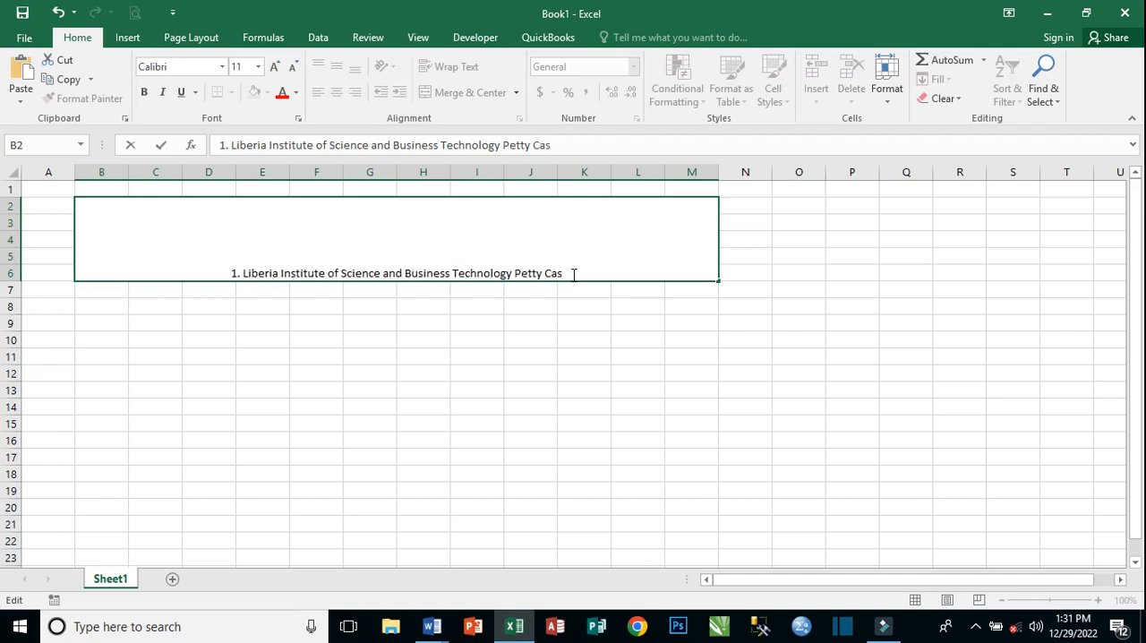
type("h ")
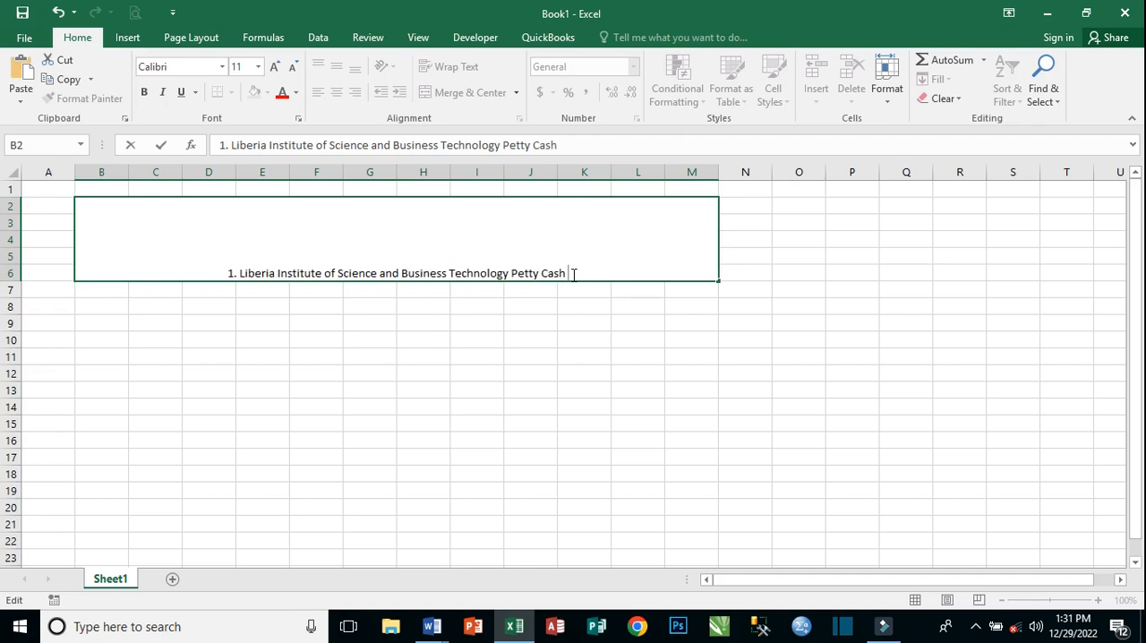
type("B")
type("ook")
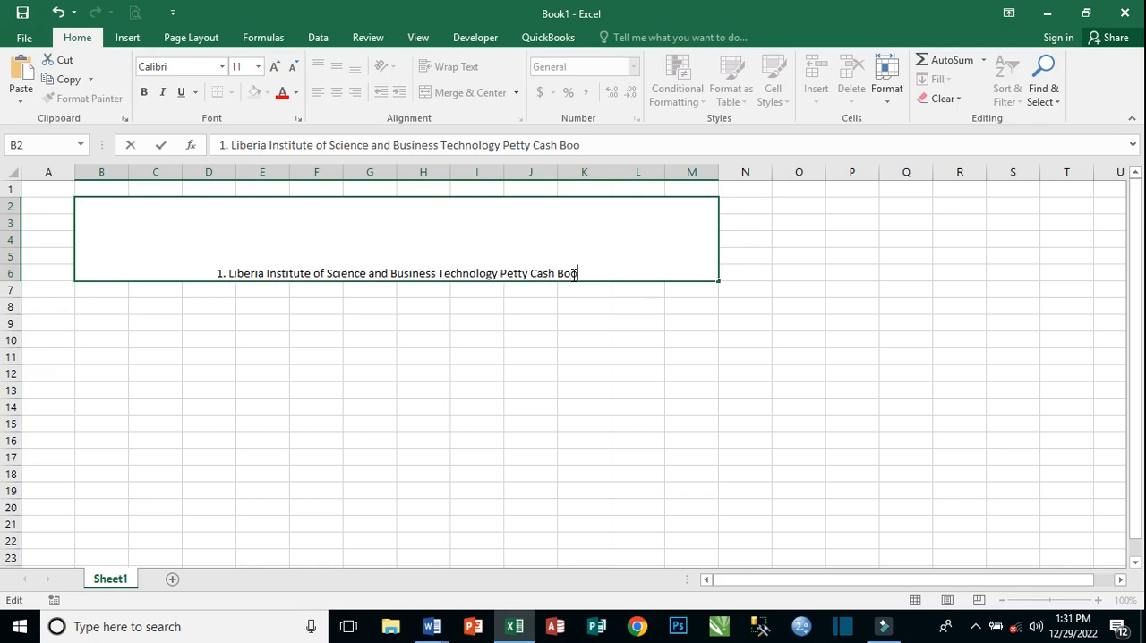
left_click(412, 327)
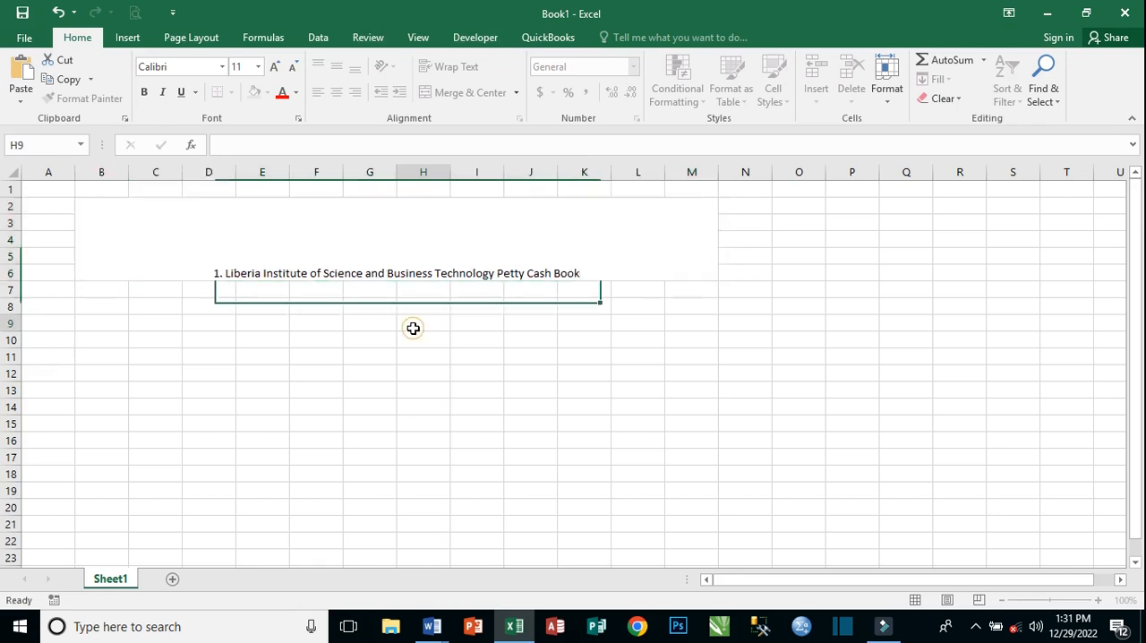
Middle-align the title vertically, make it bold and enlarge its font to 18 points.
left_click(472, 273)
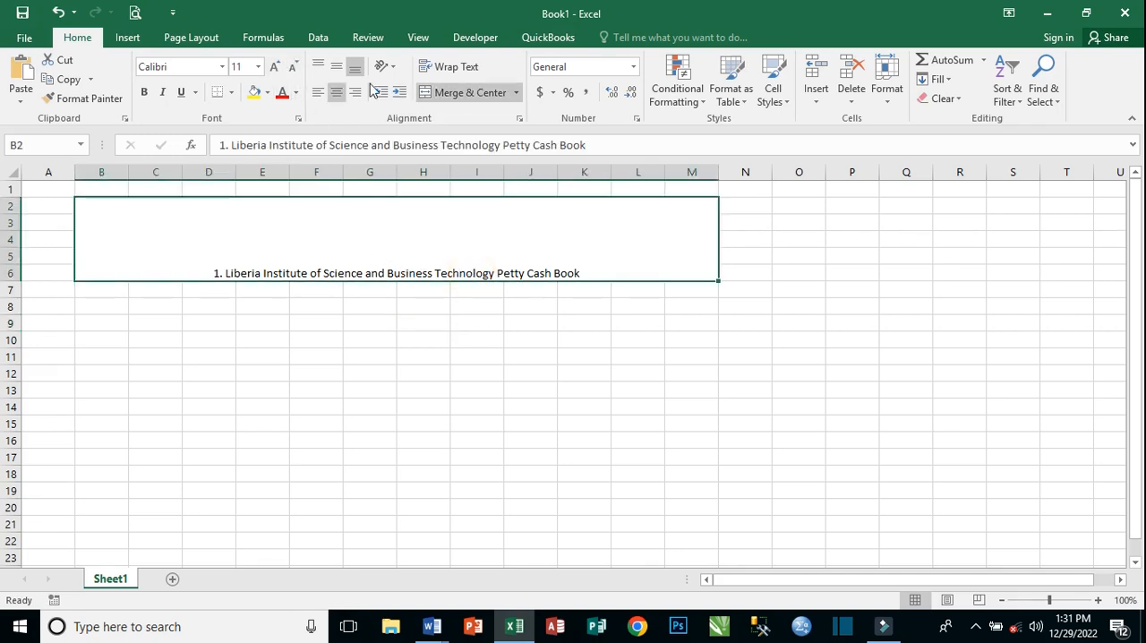
left_click(335, 66)
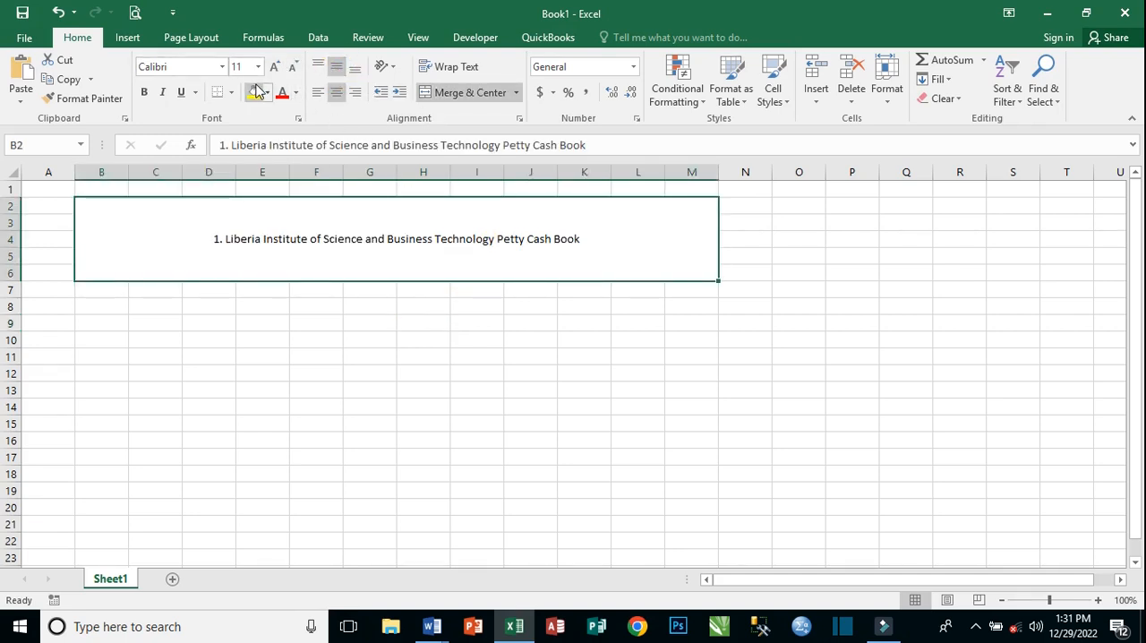
left_click(143, 92)
left_click(273, 67)
left_click(274, 66)
left_click(274, 67)
left_click(274, 66)
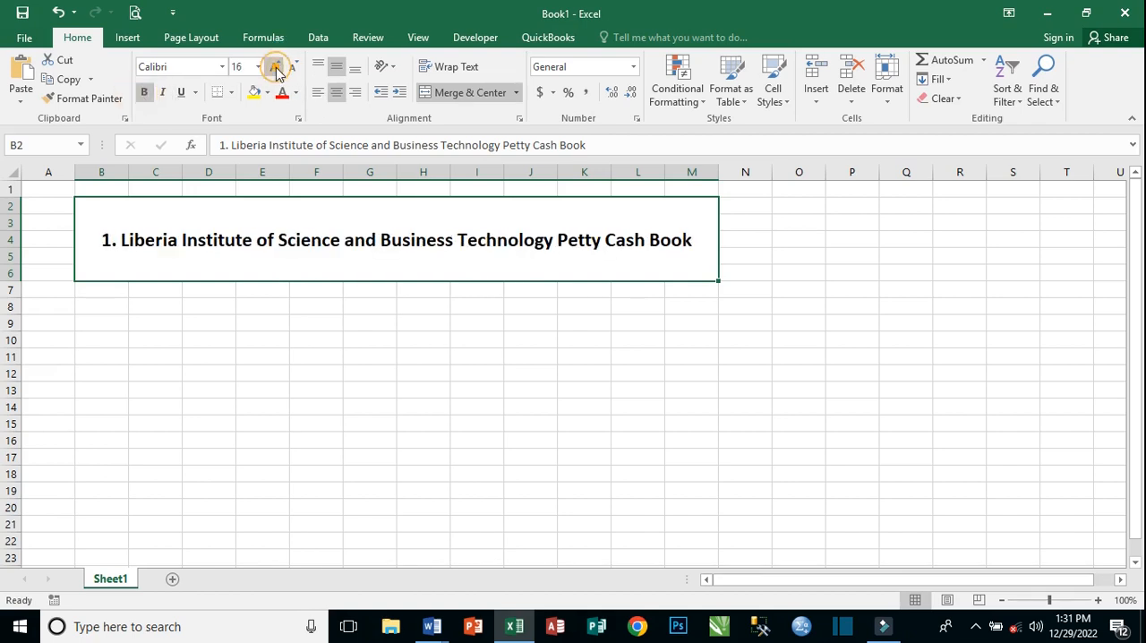
Remove the leading "1." from the title text and fill the merged title cell with yellow.
left_click(158, 241)
double_click(163, 240)
left_click(123, 239)
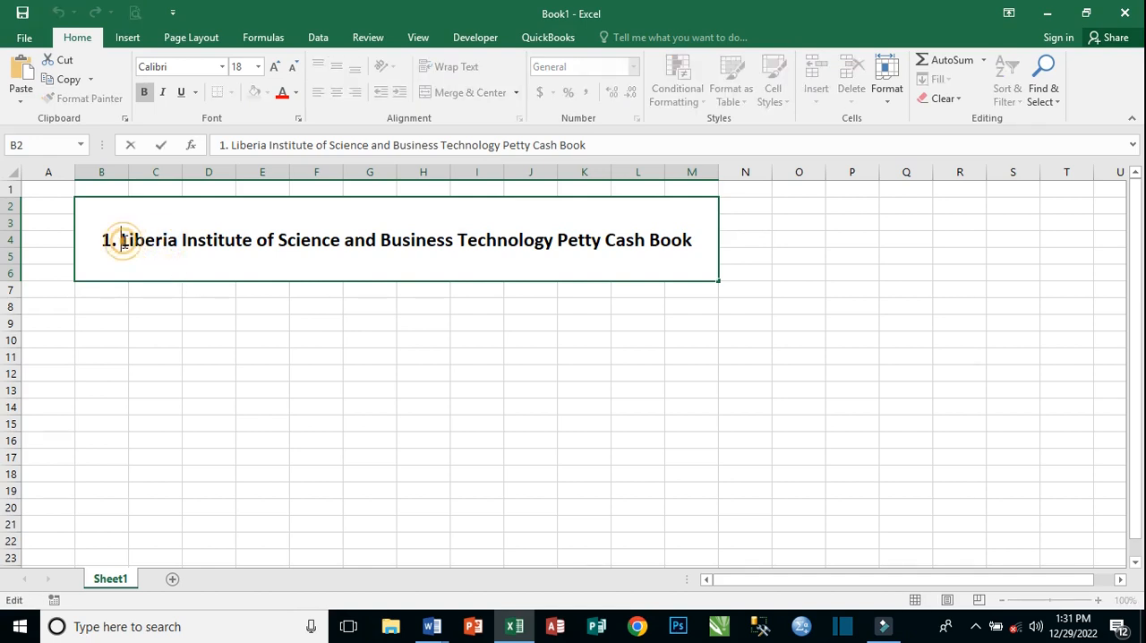
key("BackSpace")
key("BackSpace")
key("BackSpace")
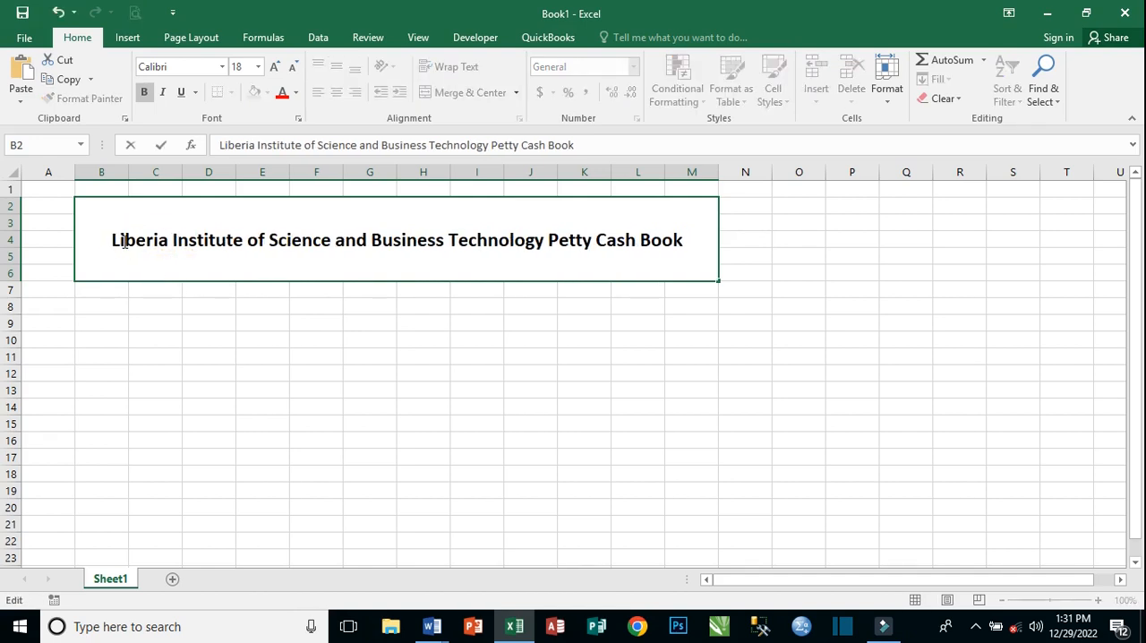
left_click(467, 292)
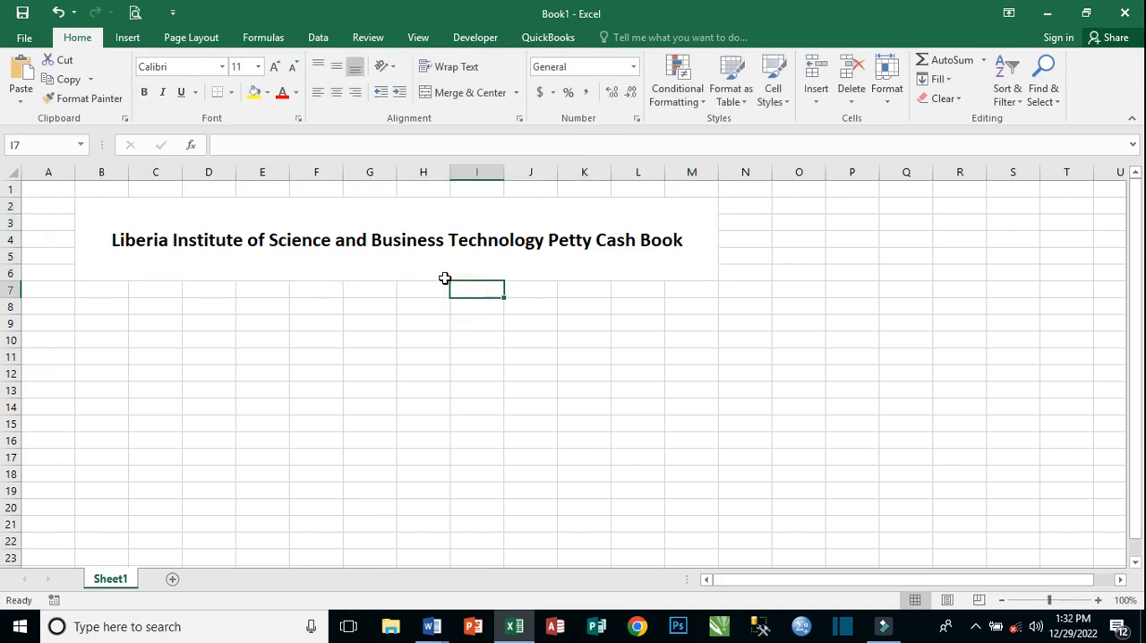
left_click(409, 246)
left_click(254, 92)
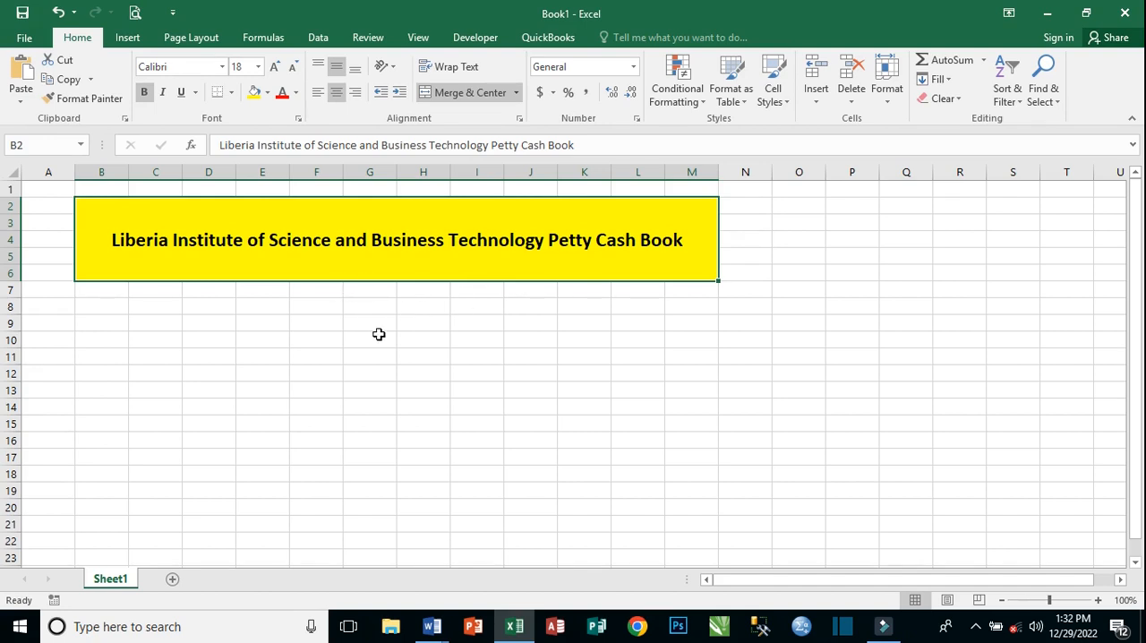
Enter the column headings "Pv No" in cell B8 and "Date" in cell C8.
left_click(101, 306)
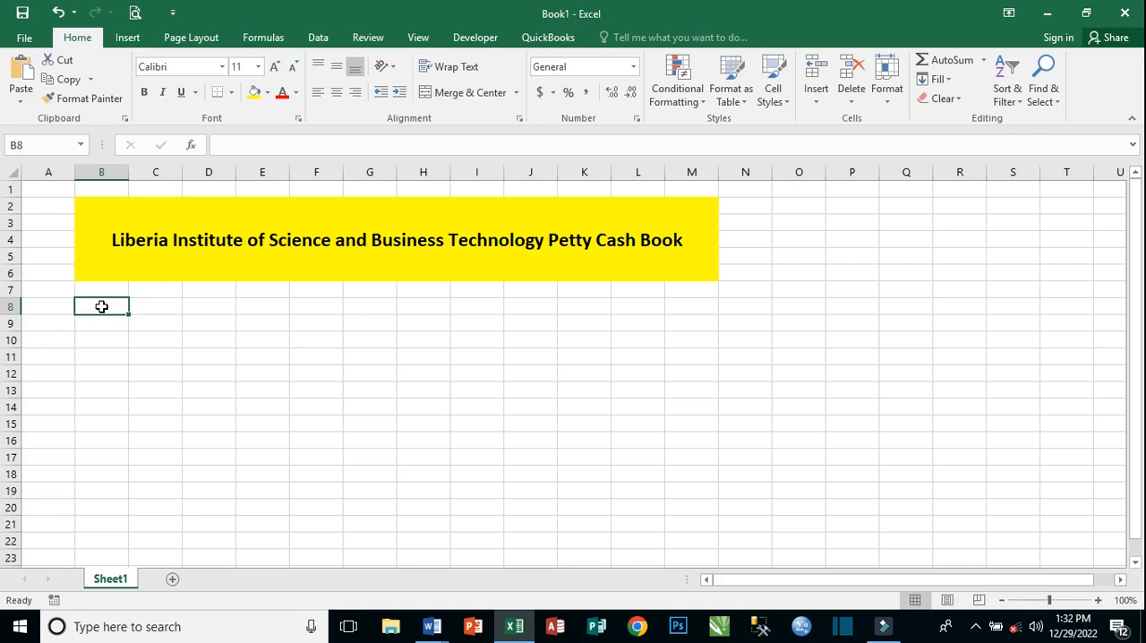
type("Pv")
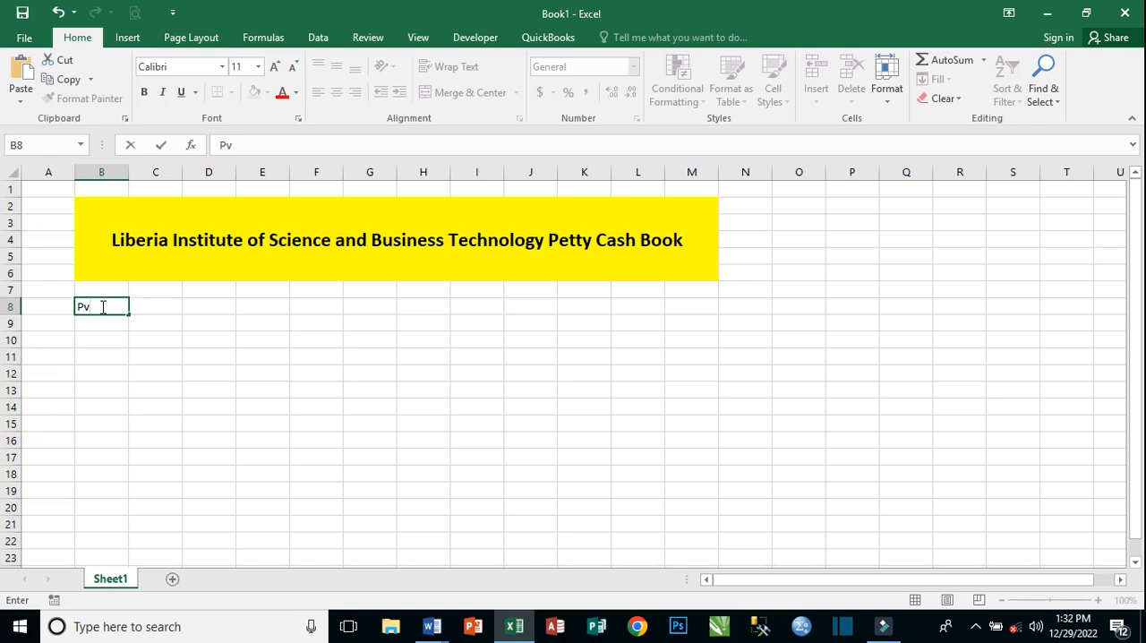
type(" No")
key("Tab")
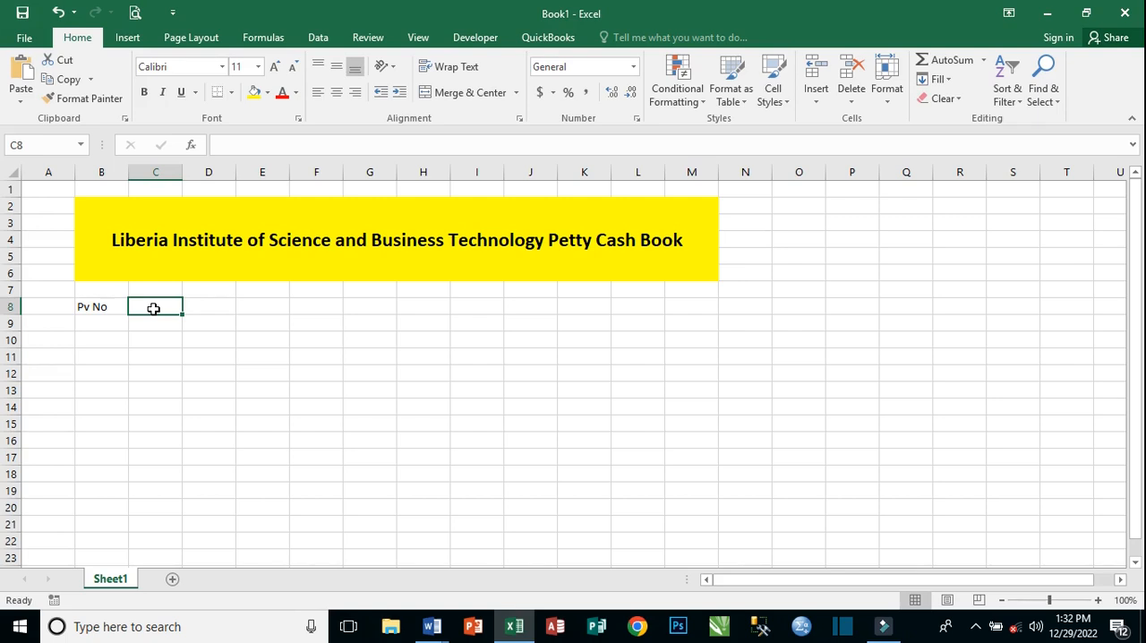
type("Date")
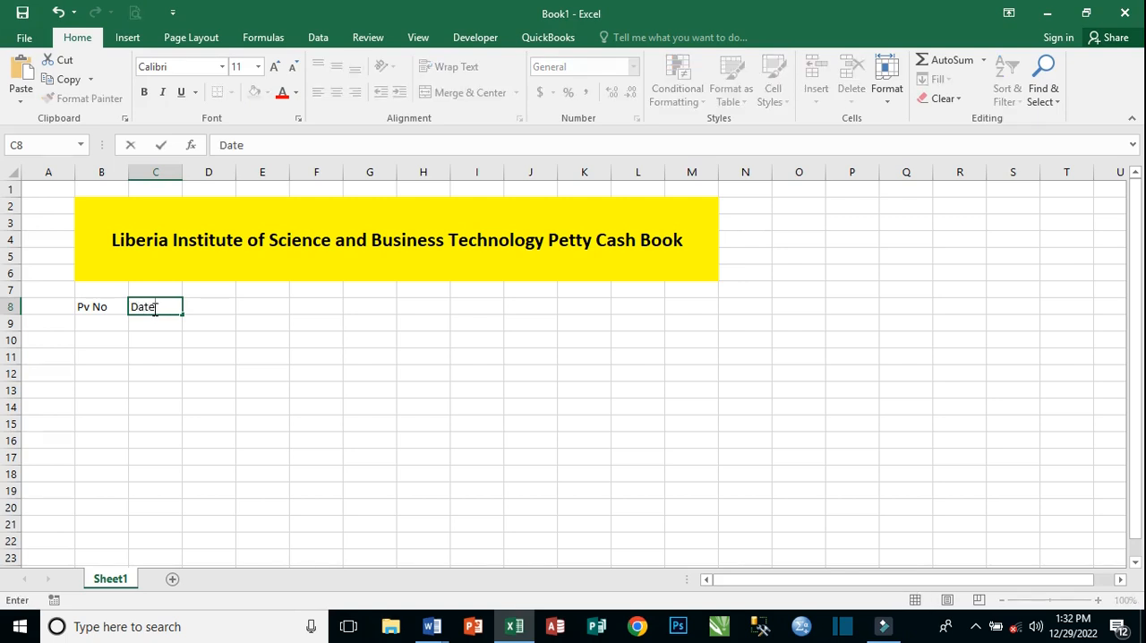
key("Tab")
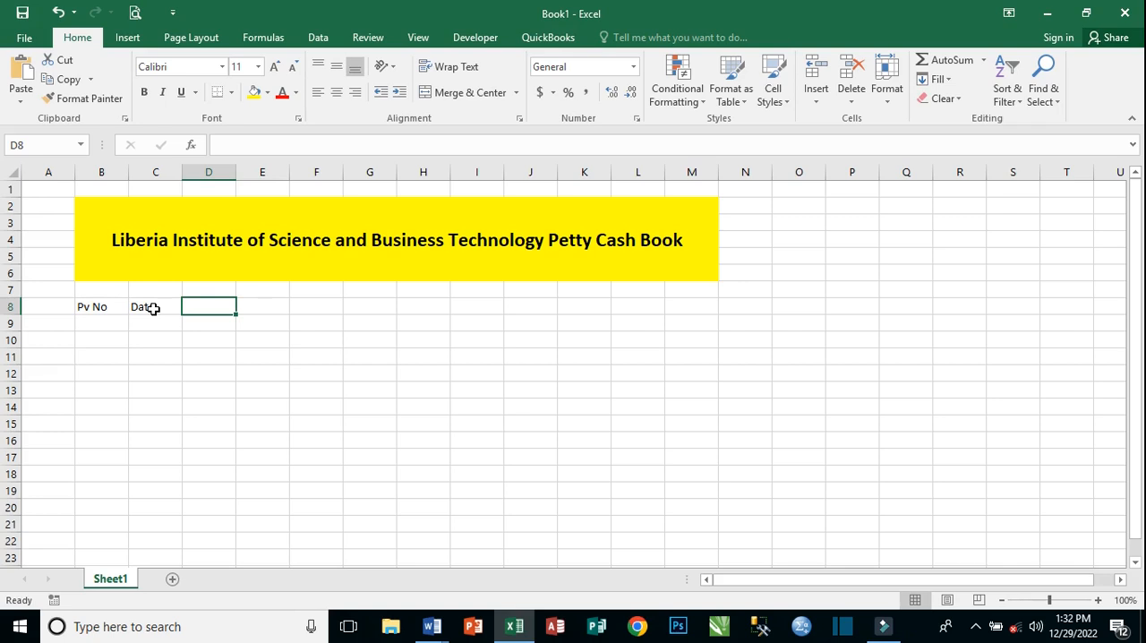
Enter the column heading "Description" in cell D8, beside the Date heading.
type("D")
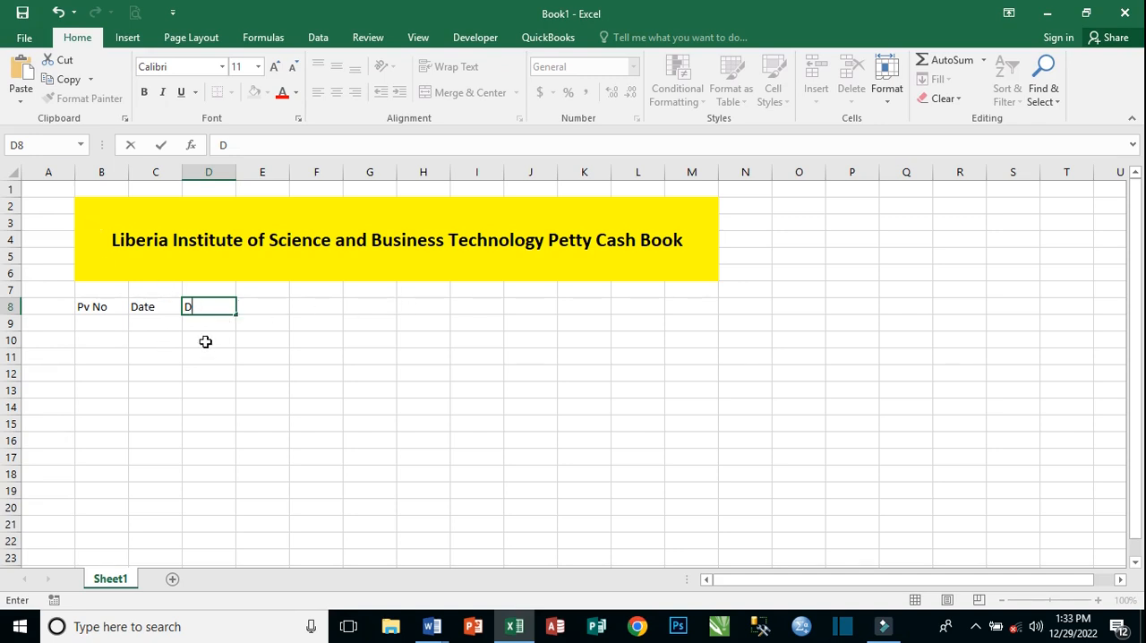
type("escription")
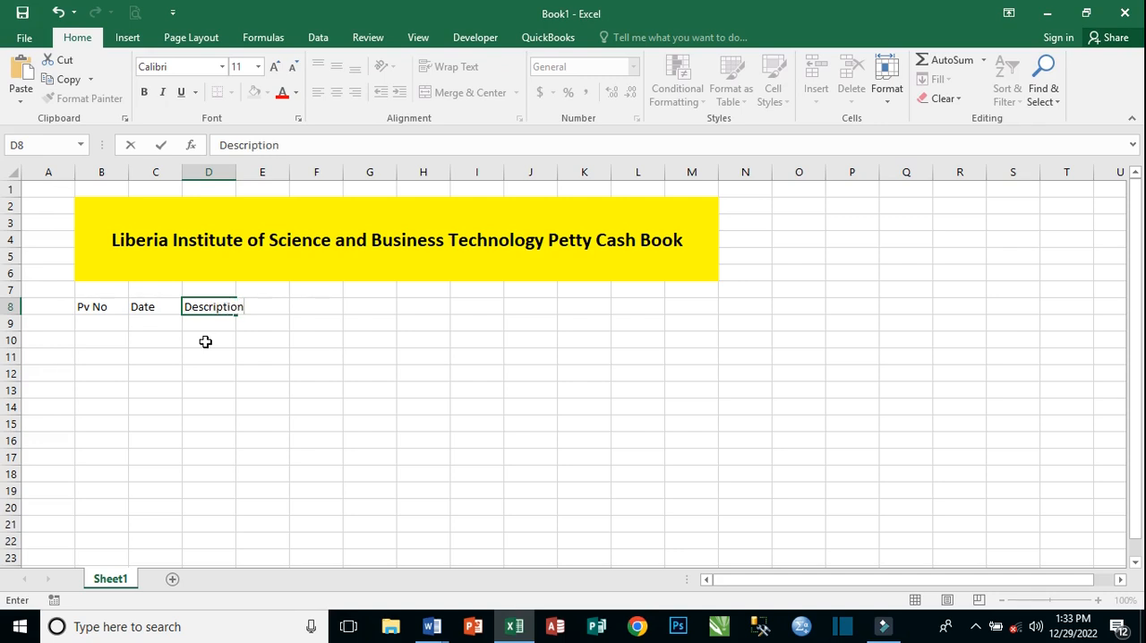
key("Tab")
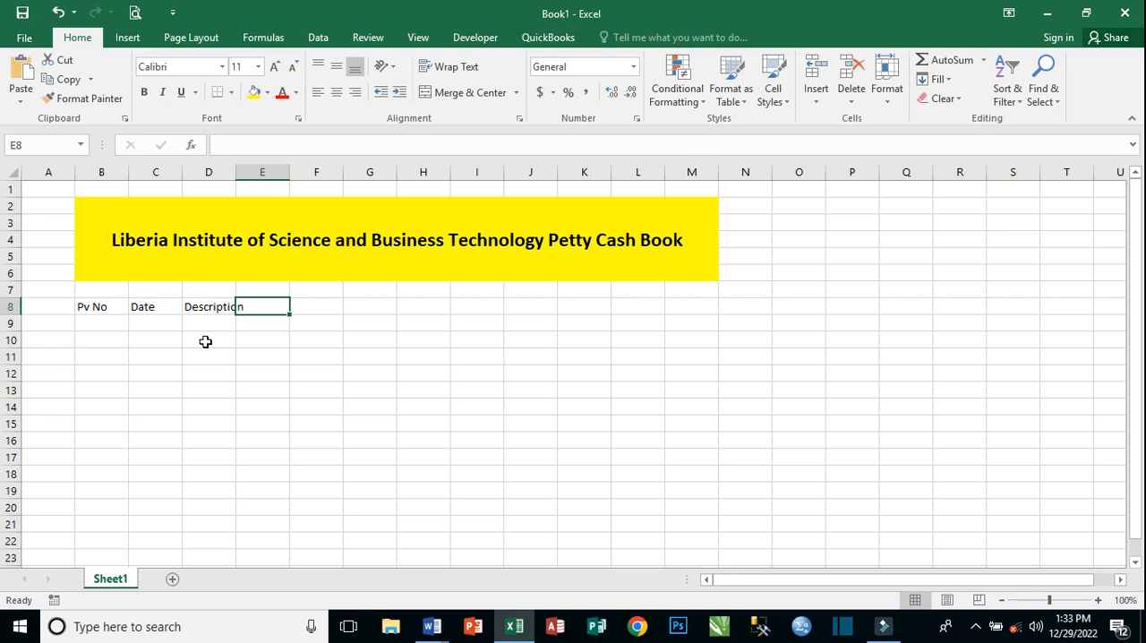
Enter the column headings "Float" in cell E8 and "Receipt" in cell F8.
type("Flo")
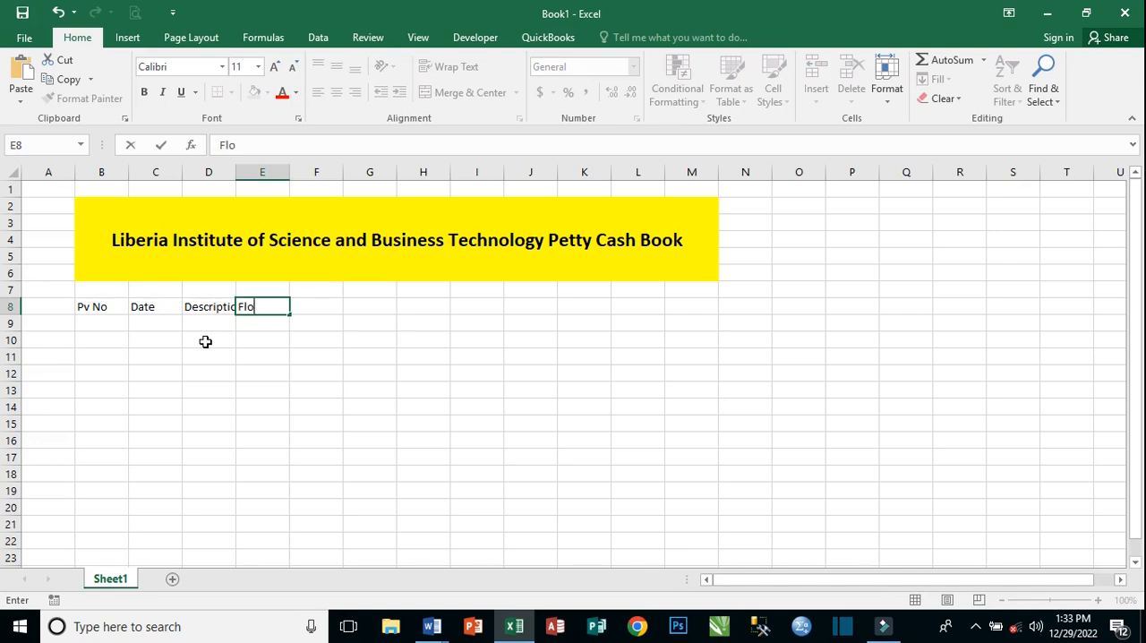
type("at")
key("Tab")
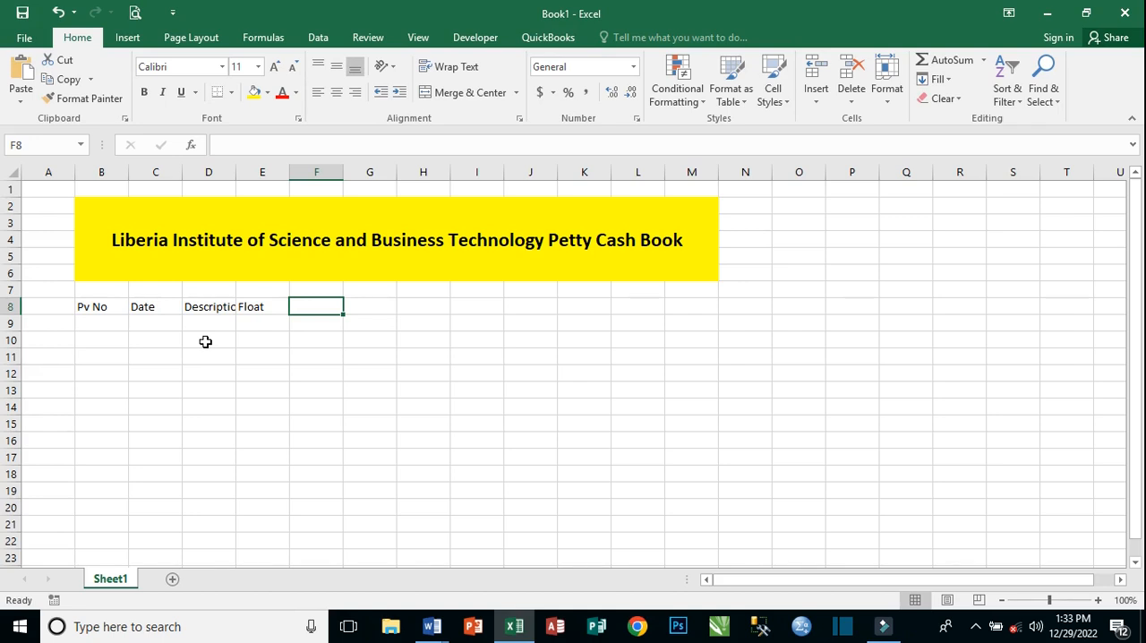
type("Re")
type("c")
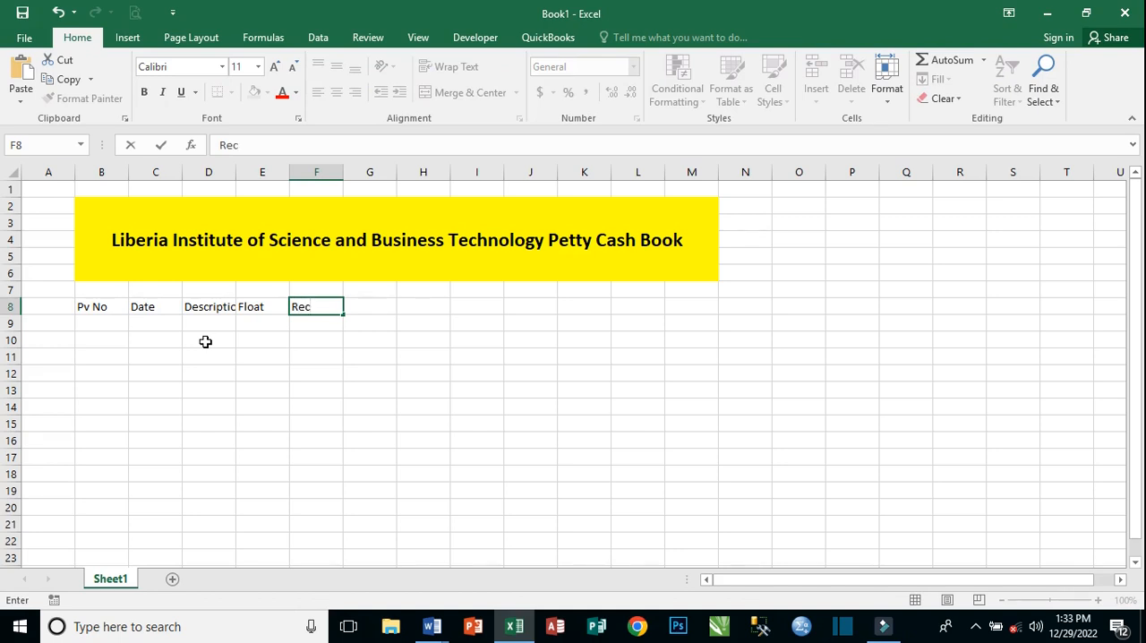
type("eipt")
left_click(201, 287)
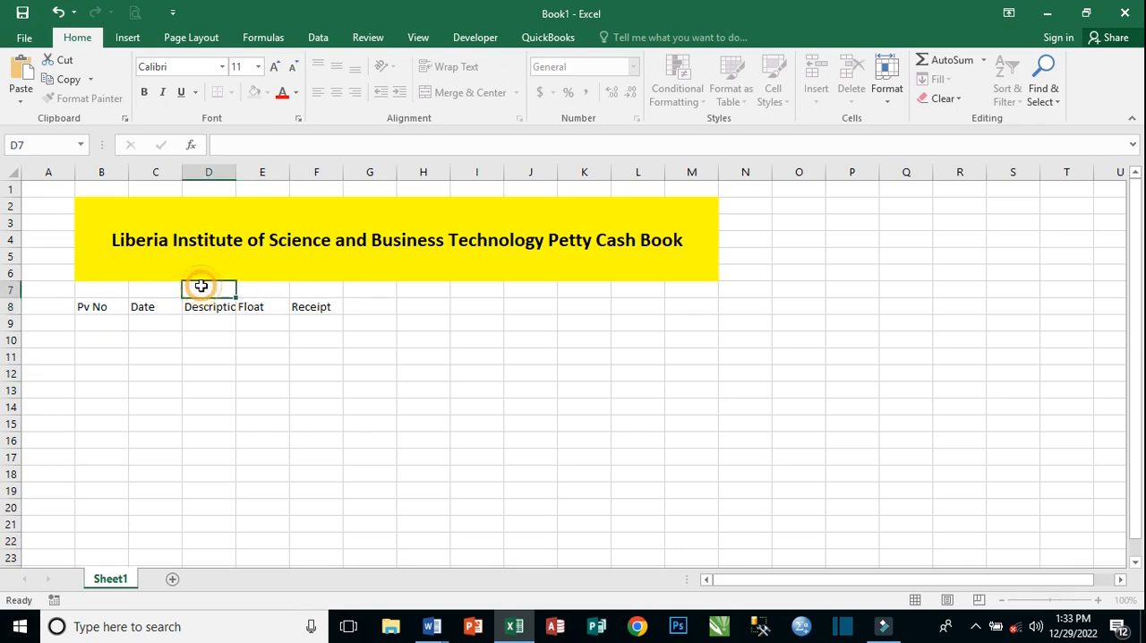
Insert a new row at row 7, between the yellow title block and the column headings.
left_click(12, 290)
right_click(14, 290)
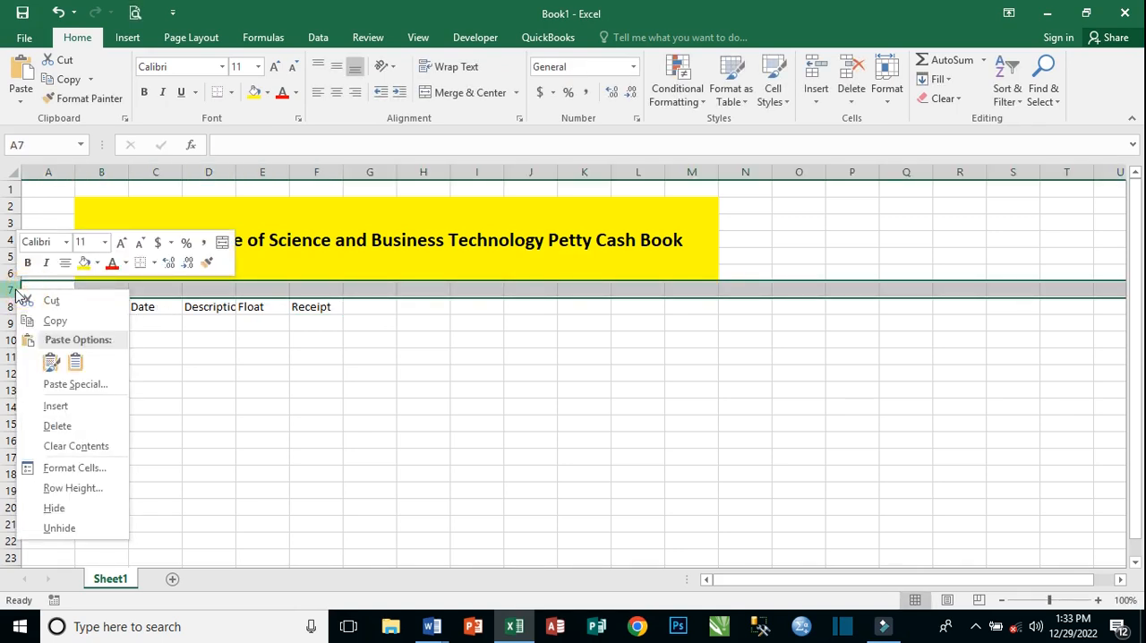
left_click(63, 406)
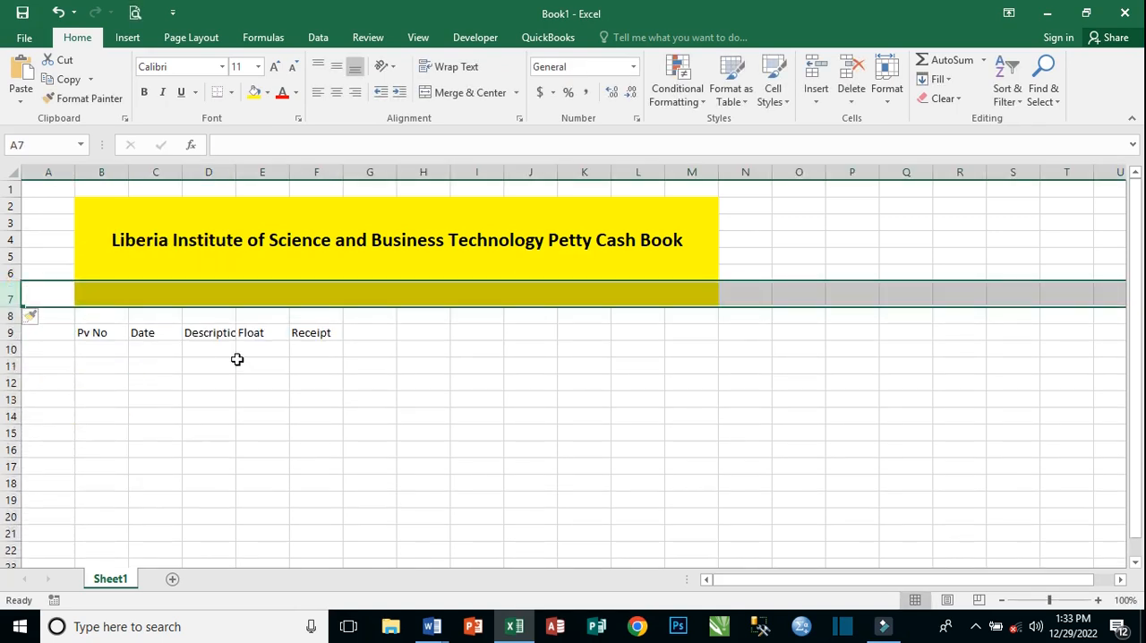
left_click(220, 329)
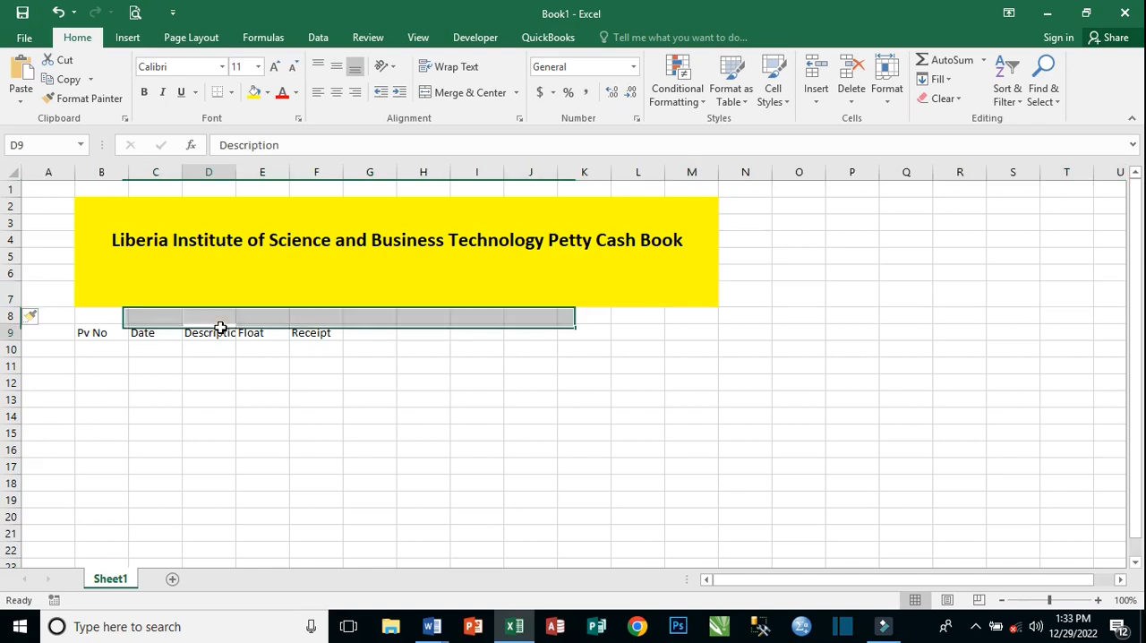
left_click(278, 333)
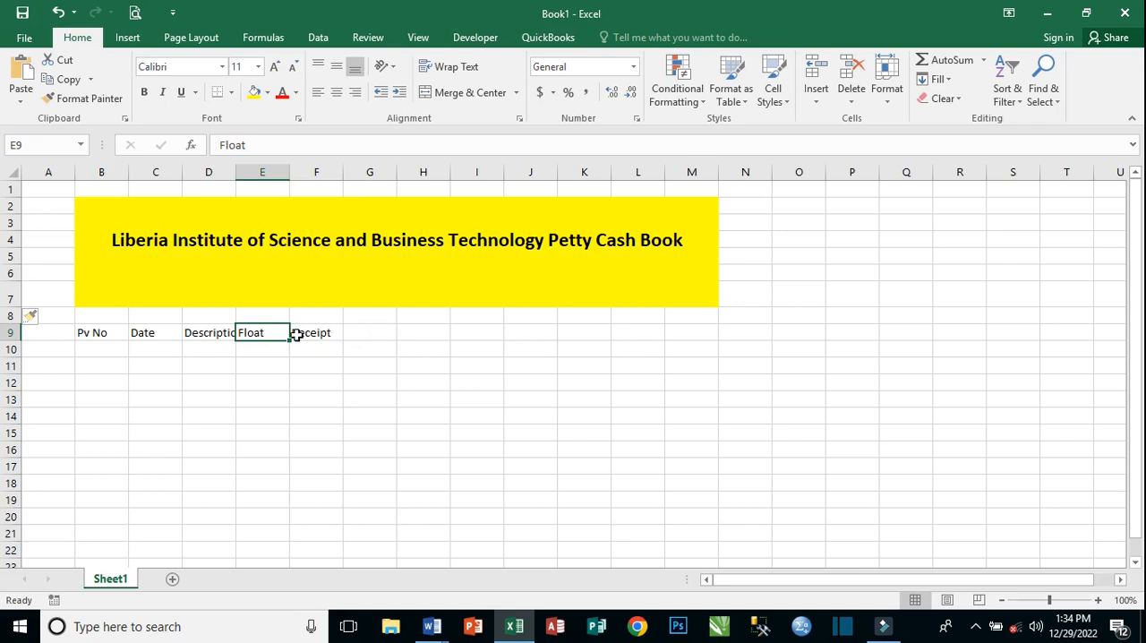
Merge and center cells B8:F8 above the column headings and enter "DEBIT" in the merged cell.
left_click(159, 318)
left_click_drag(101, 319, 315, 320)
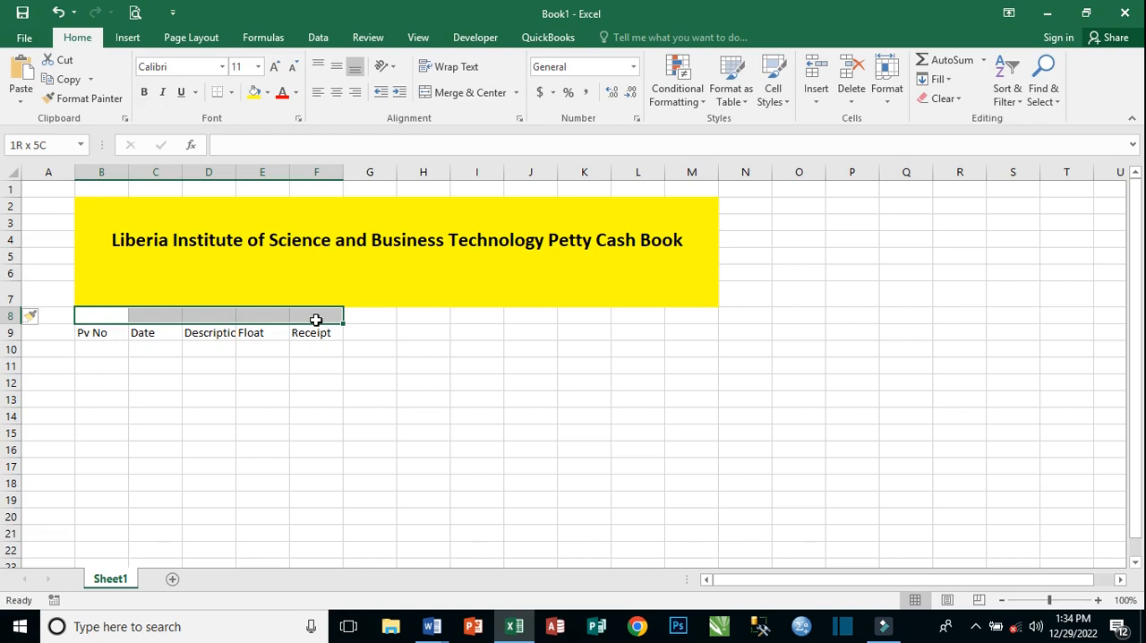
left_click(452, 92)
double_click(217, 315)
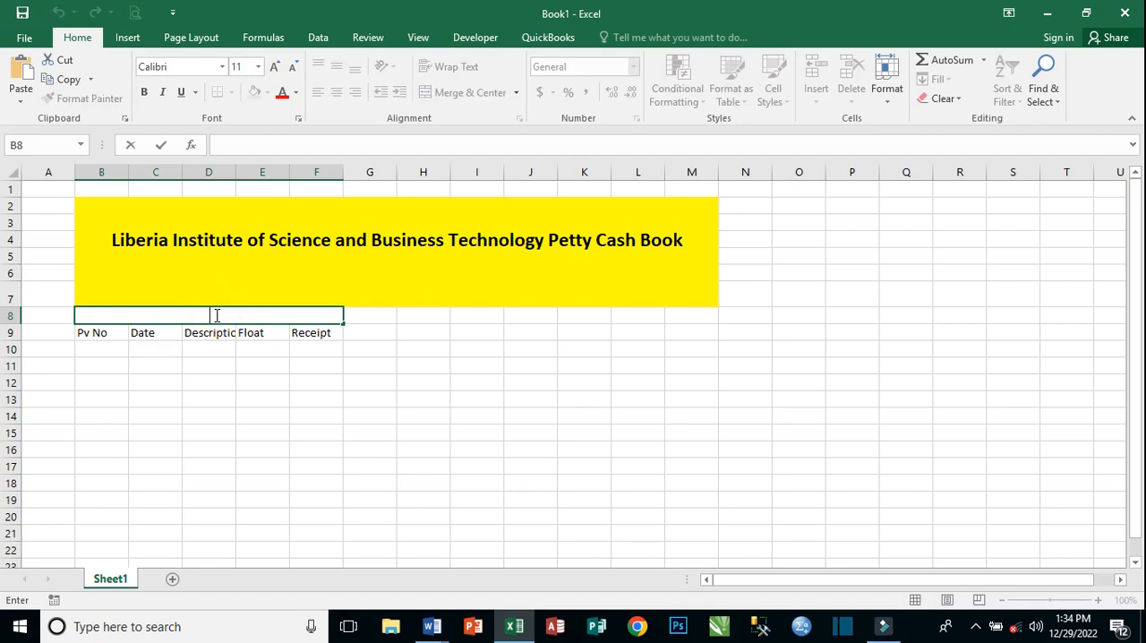
type("DEBIT")
left_click(243, 349)
Enlarge the DEBIT heading's font to 18 points and make it bold.
left_click(217, 316)
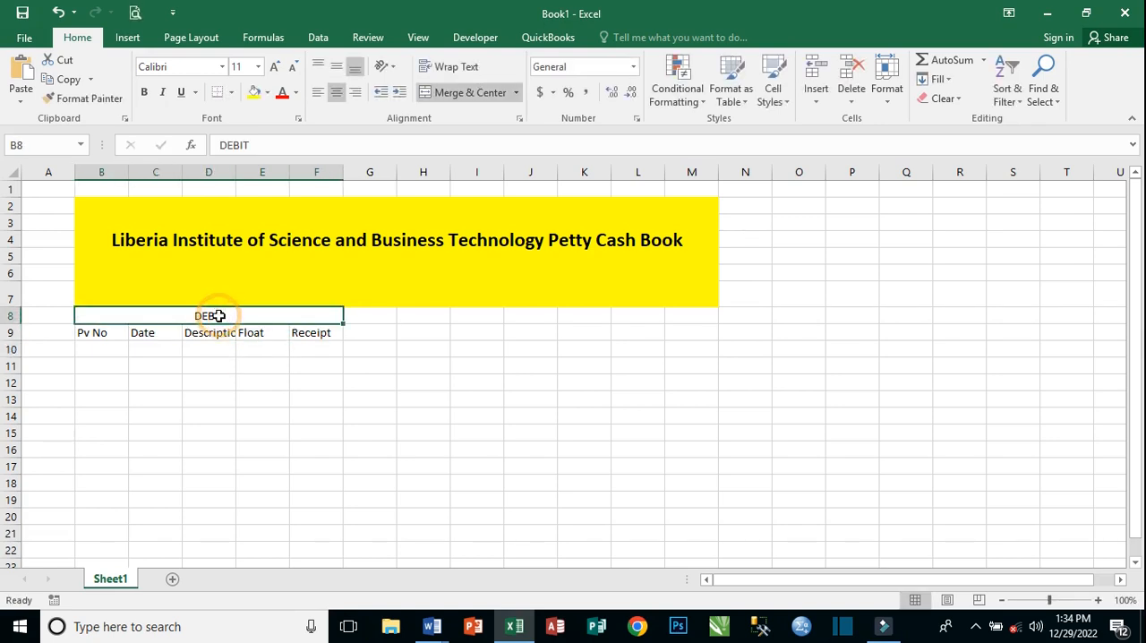
left_click(273, 66)
left_click(274, 67)
left_click(274, 66)
left_click(274, 67)
left_click(143, 92)
left_click(239, 344)
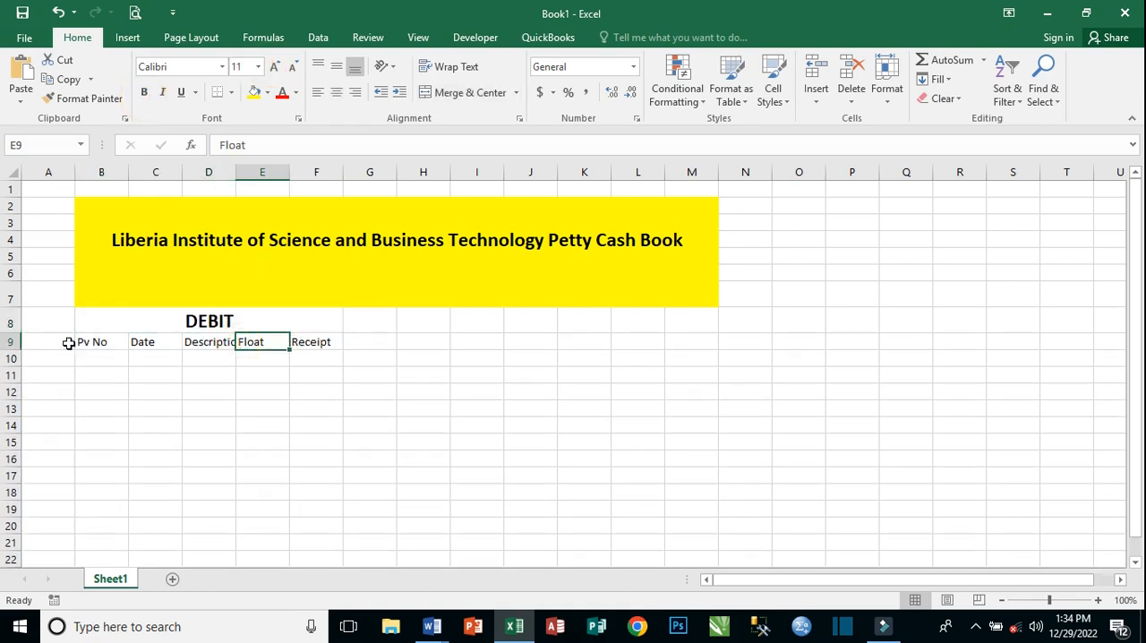
Make the debit column headings in row 9 bold and enlarge their font to 16 points.
left_click_drag(51, 341, 315, 341)
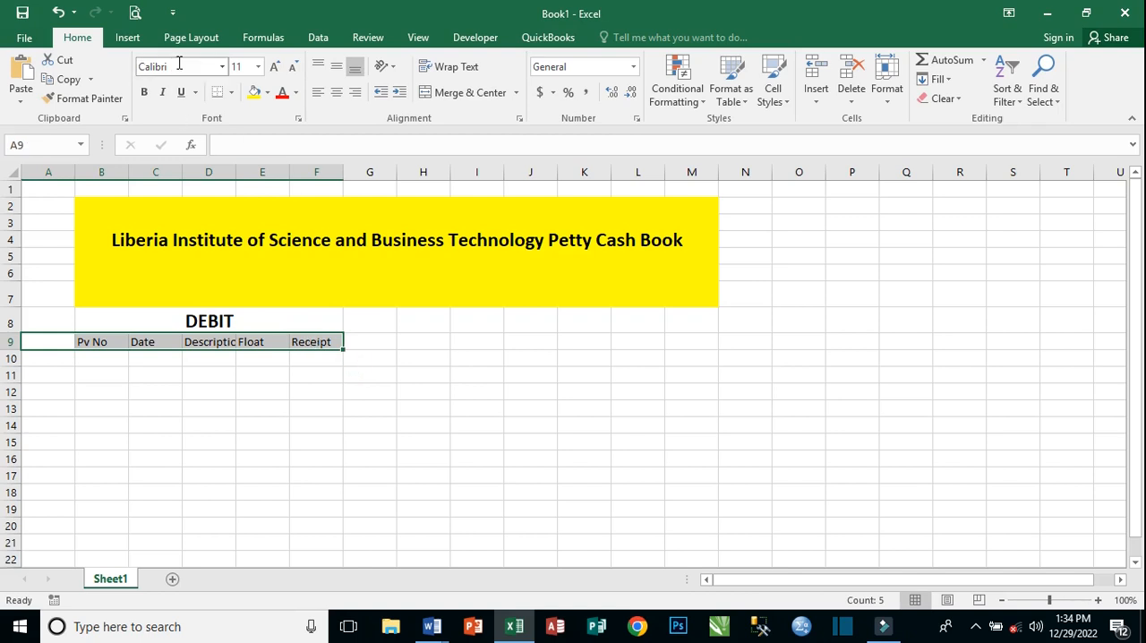
left_click(143, 92)
left_click(275, 68)
left_click(275, 68)
left_click(276, 68)
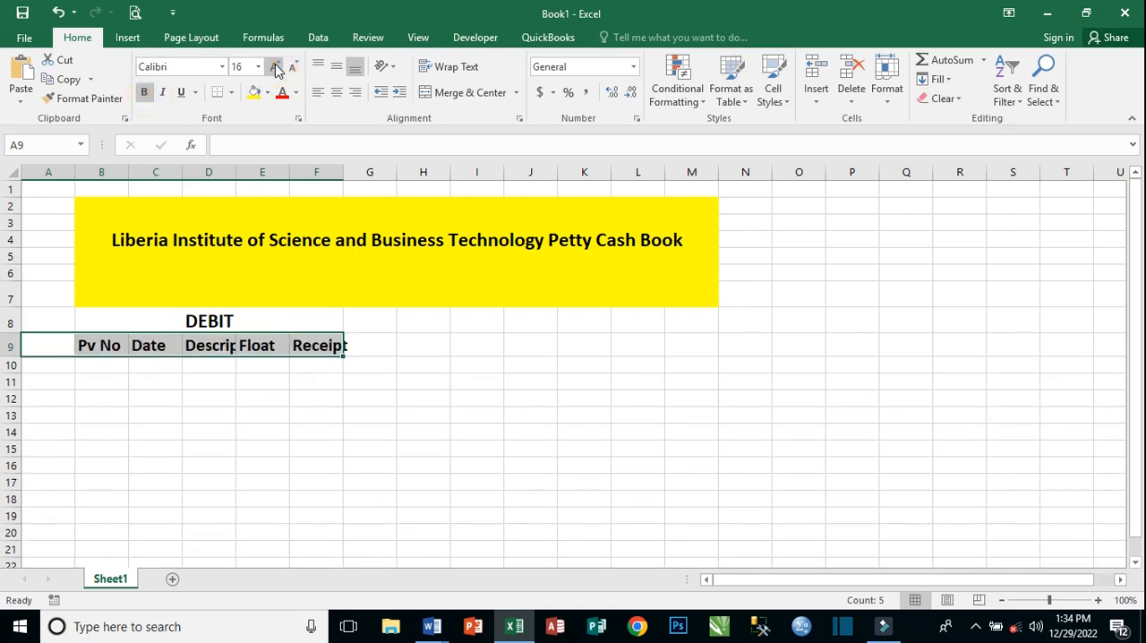
Autofit the widths of columns F and D to their Receipt and Description headings.
double_click(341, 173)
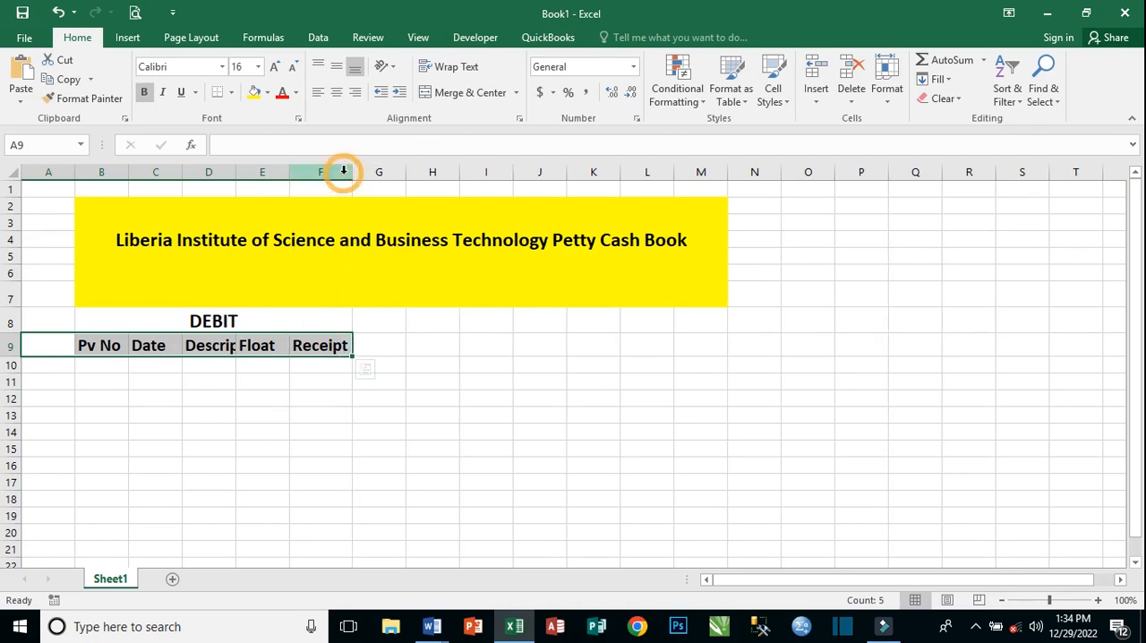
left_click(285, 397)
left_click(235, 342)
left_click_drag(236, 171, 236, 171)
double_click(236, 171)
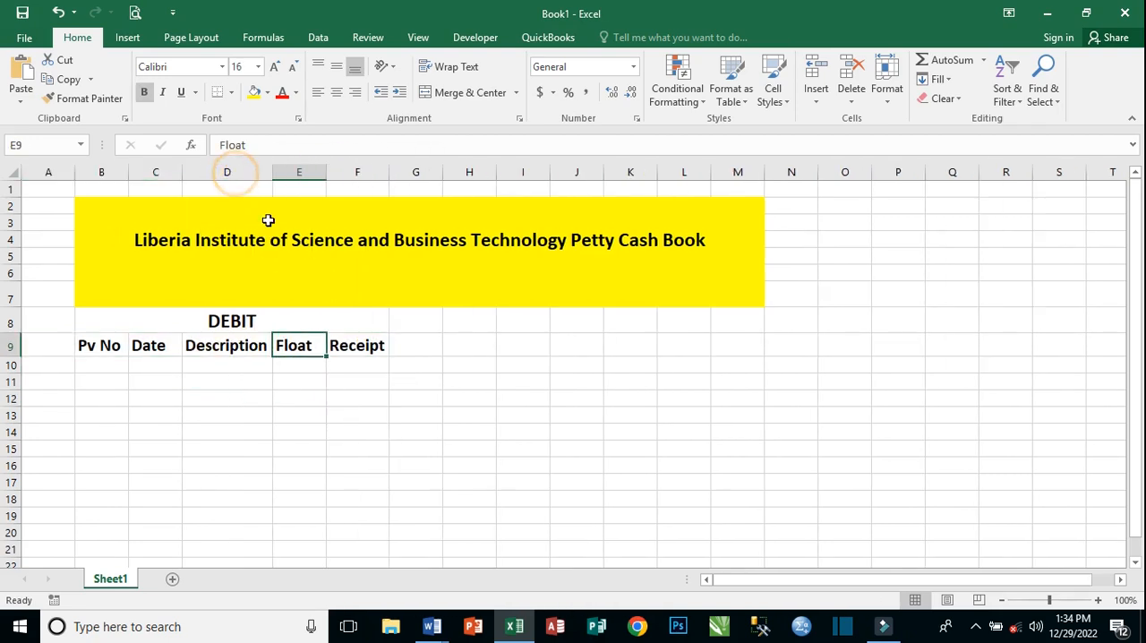
left_click(147, 347)
left_click(70, 352)
left_click(268, 321)
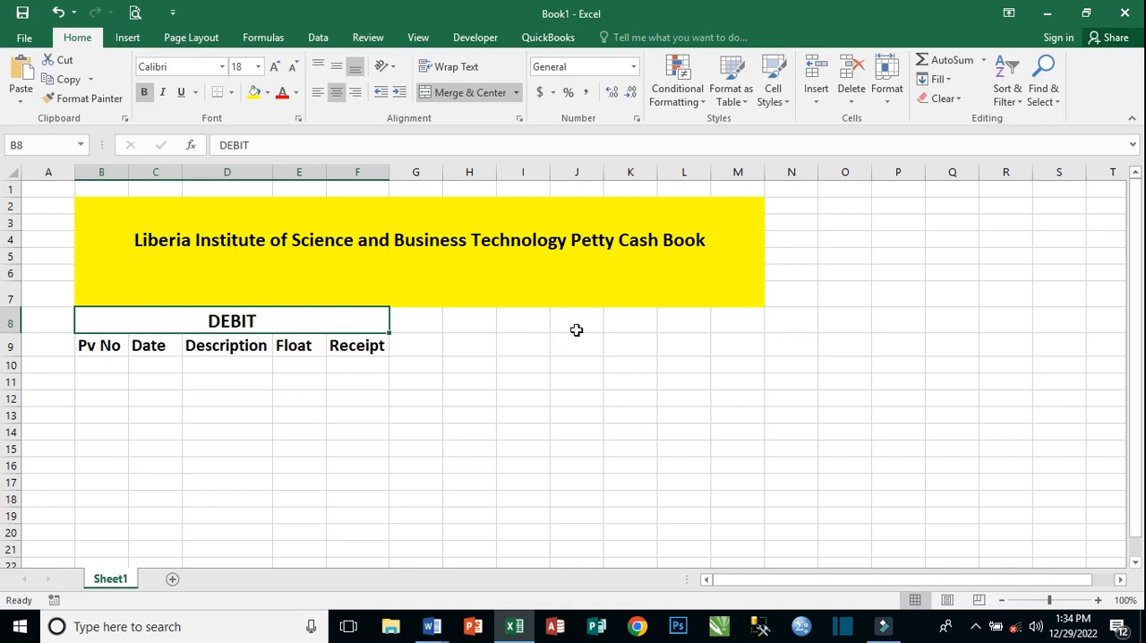
Enter the headings "Date" in cell I9 and "Desciption" in cell J9 for the second side of the book.
left_click(518, 343)
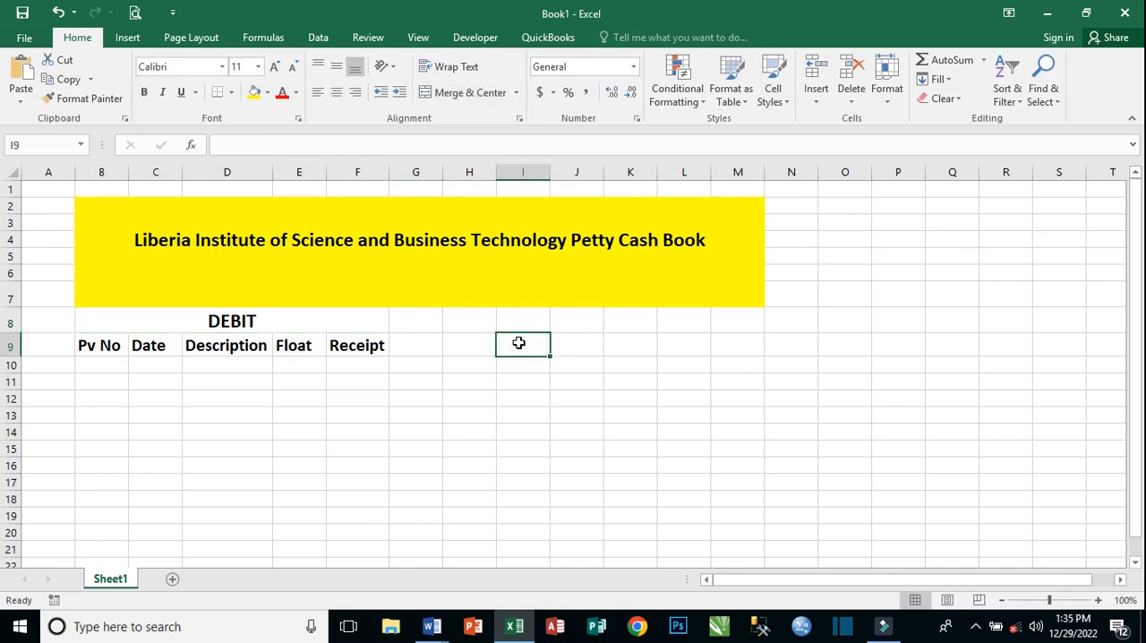
type("Date")
key("Tab")
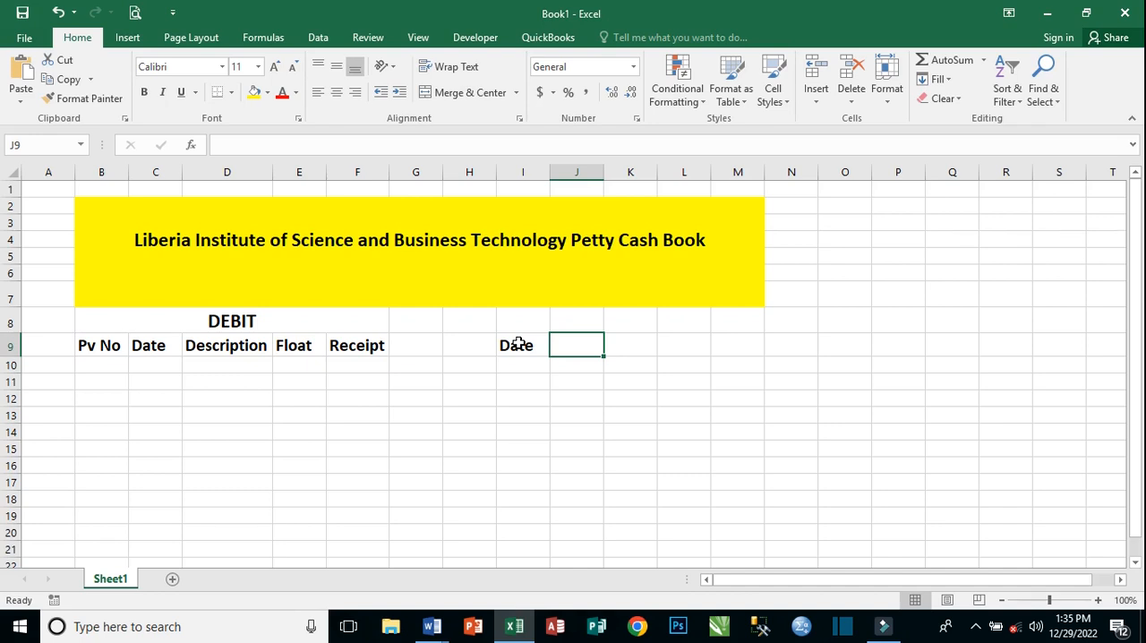
type("Desci")
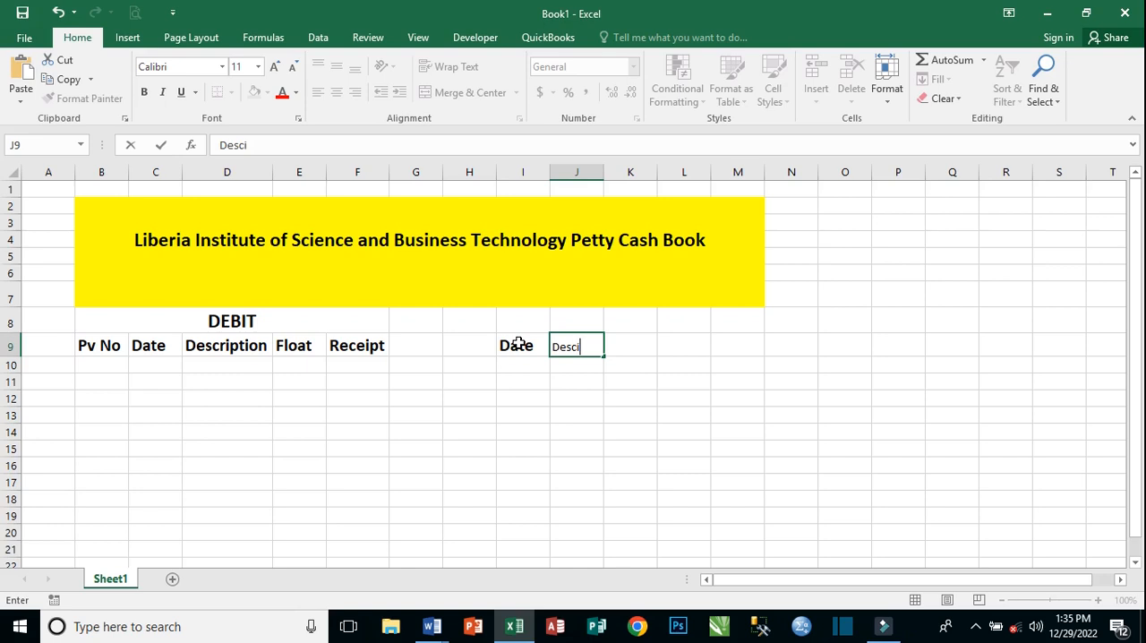
type("ption")
key("Tab")
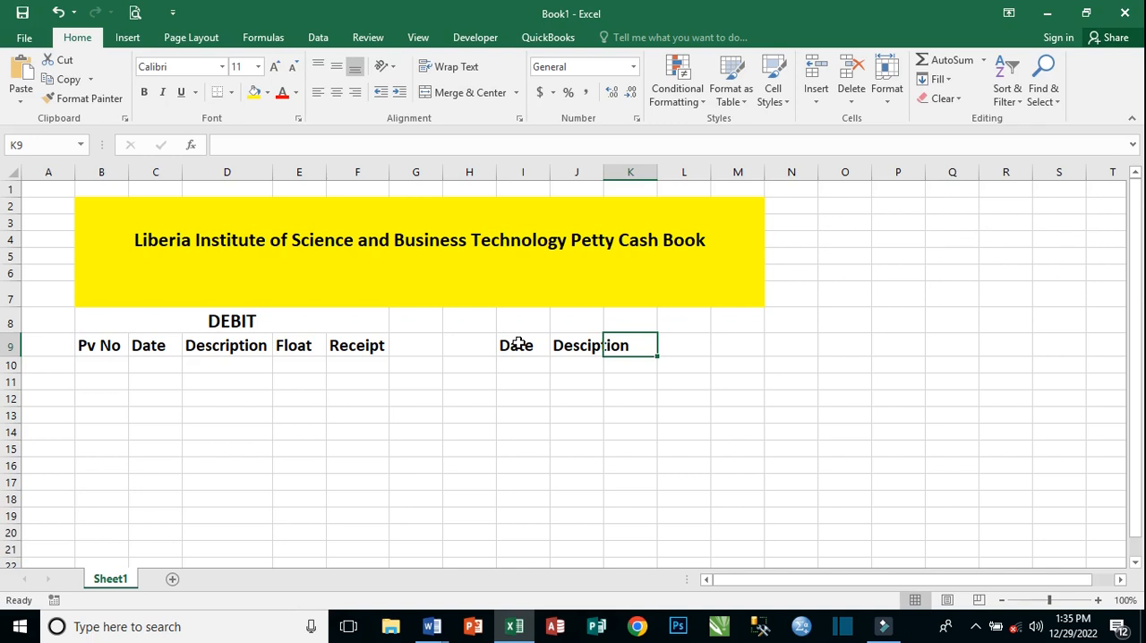
Enter the column heading "Pv No" in cell K9.
type("Pv No")
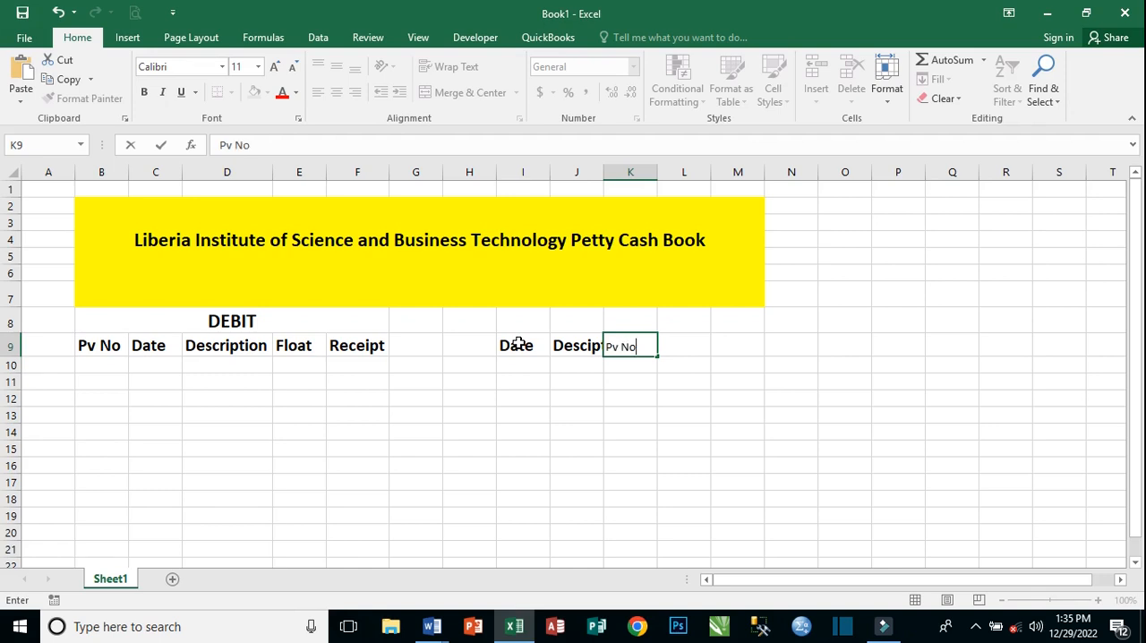
key("Tab")
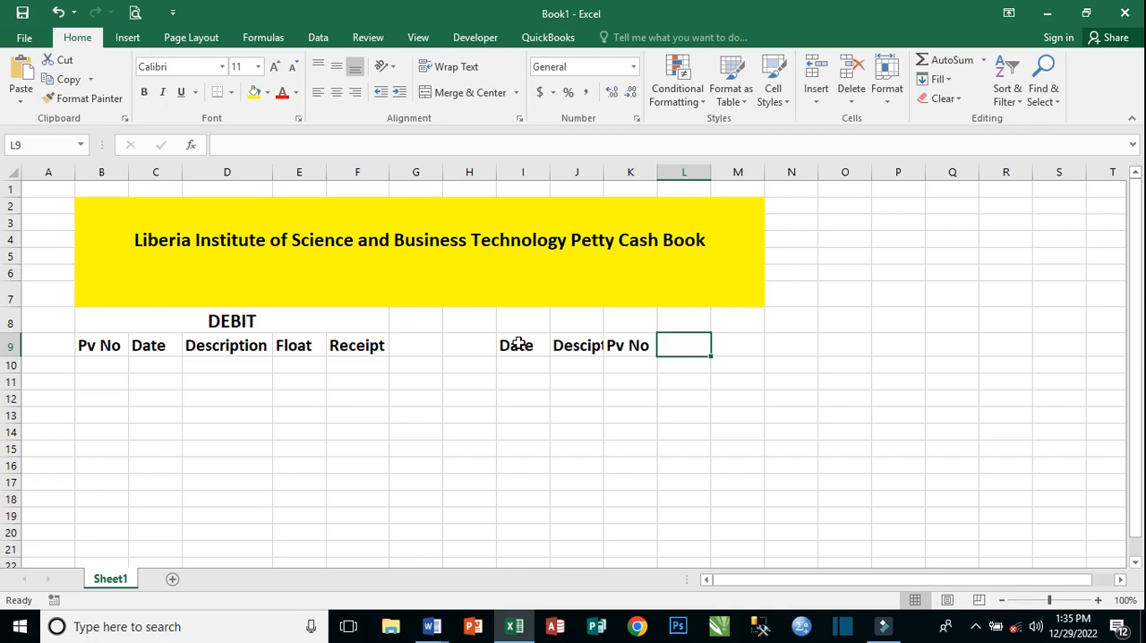
Enter the column heading "Total" in cell L9, correcting the mistyped text.
type("tota;")
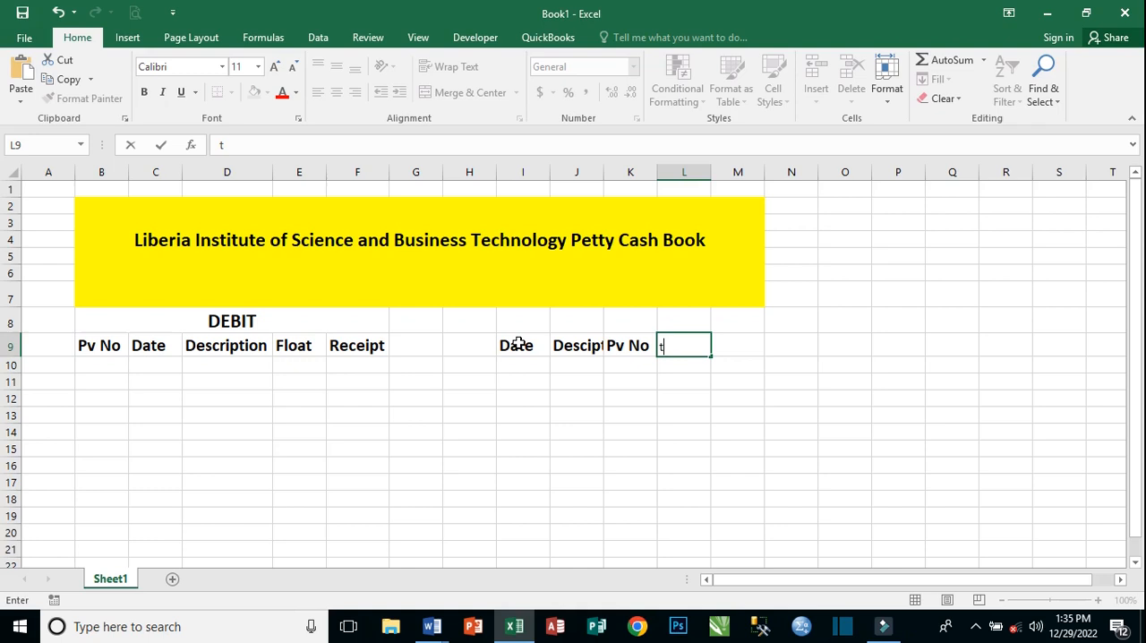
key("BackSpace")
type("l")
key("BackSpace")
key("BackSpace")
key("BackSpace")
key("BackSpace")
key("BackSpace")
type("Total")
key("Tab")
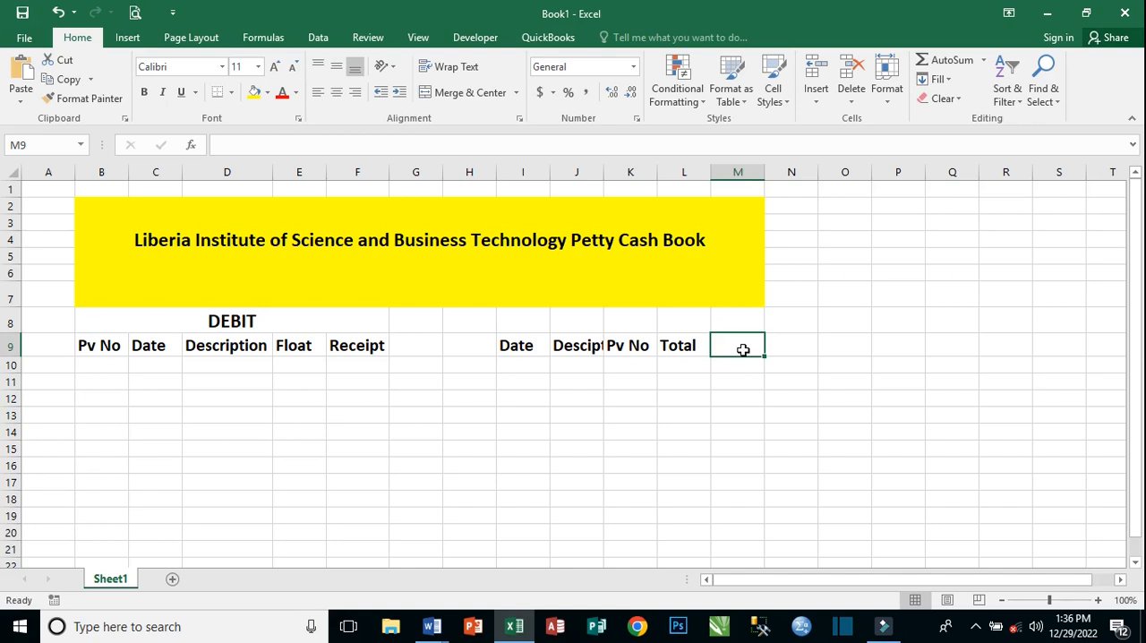
Enter the column heading "Transportation" in cell M9 and autofit column M to it.
type("Tran")
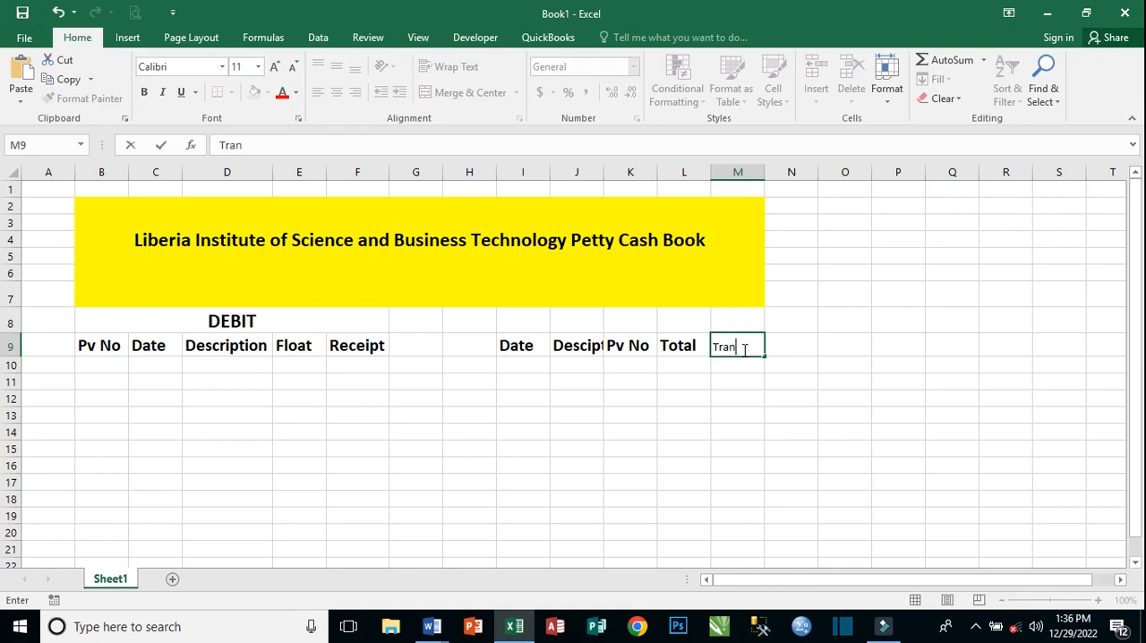
type("sportation")
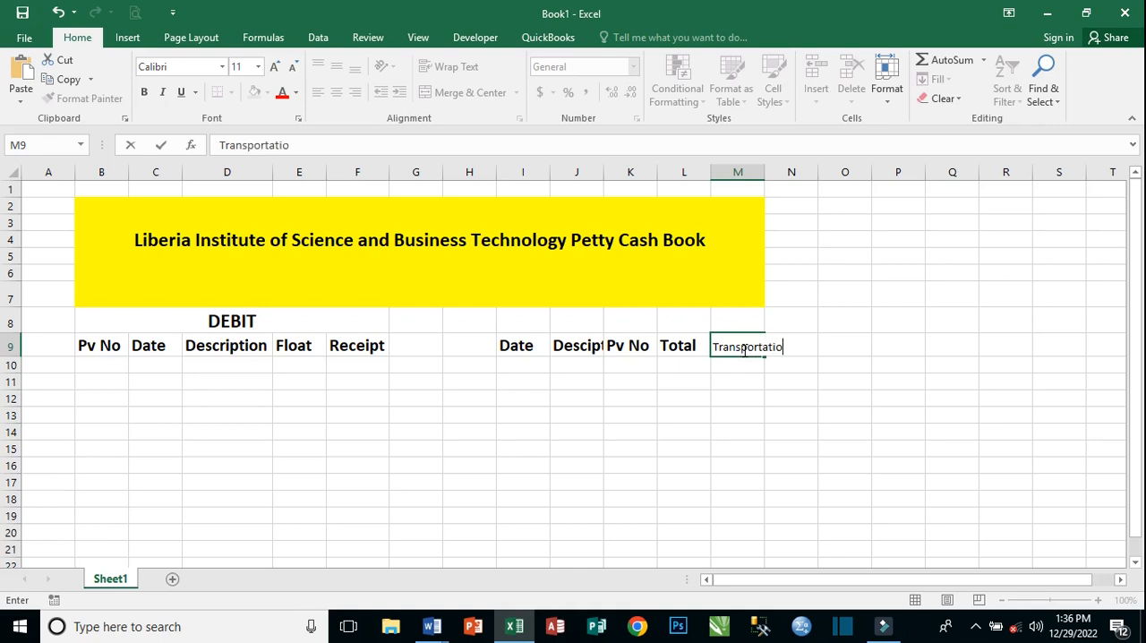
key("Tab")
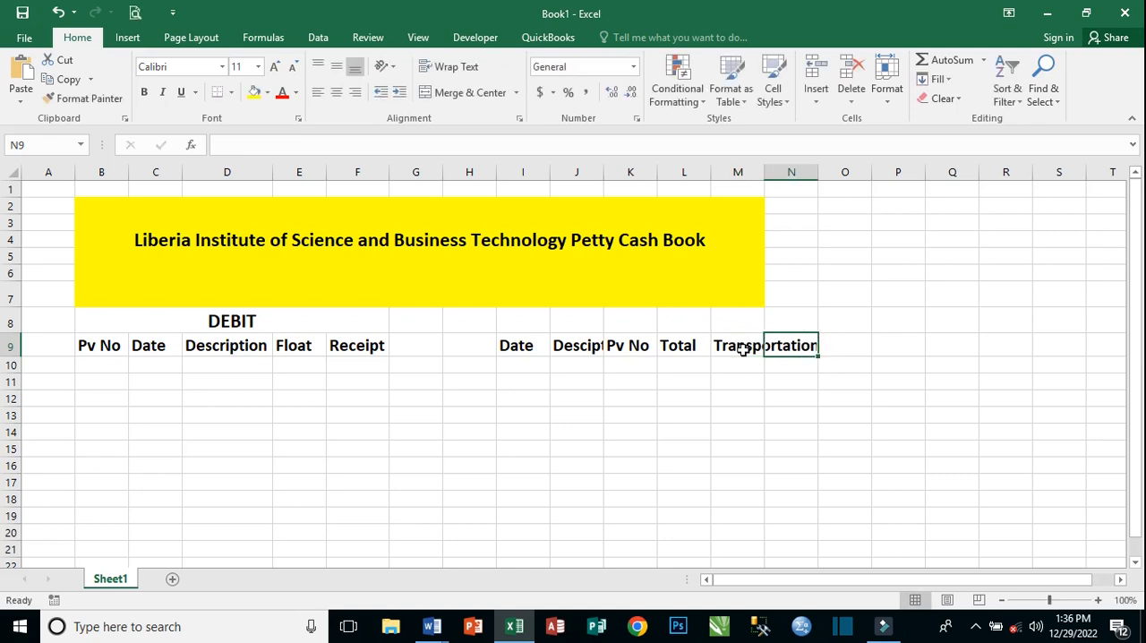
double_click(765, 169)
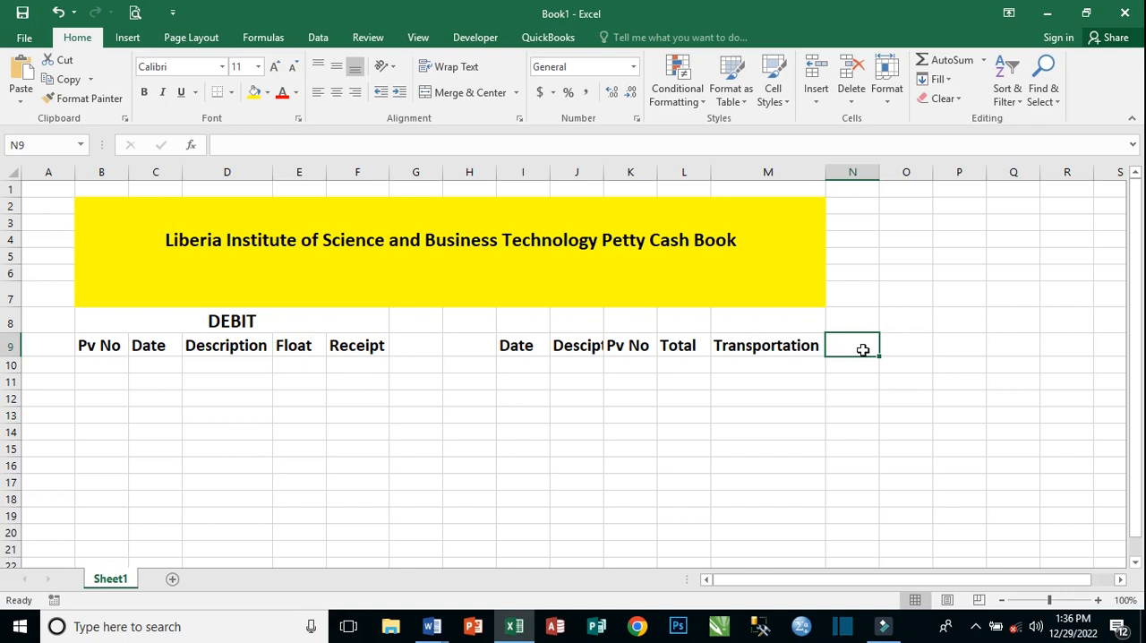
Enter the column heading "Postages" in cell N9.
type("Po")
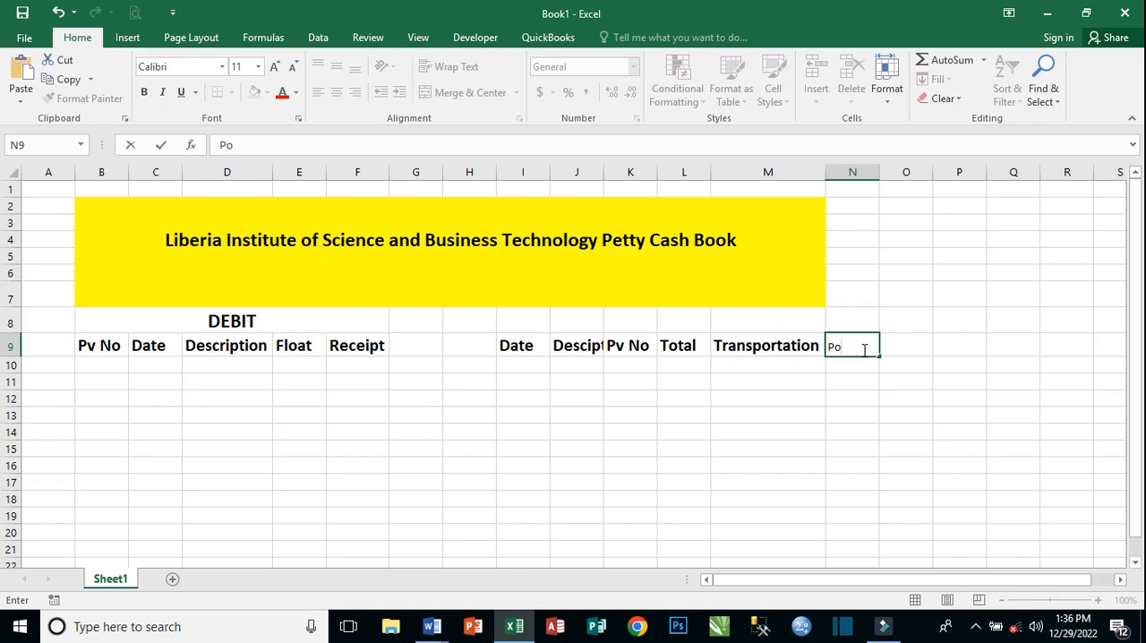
type("stages")
key("Tab")
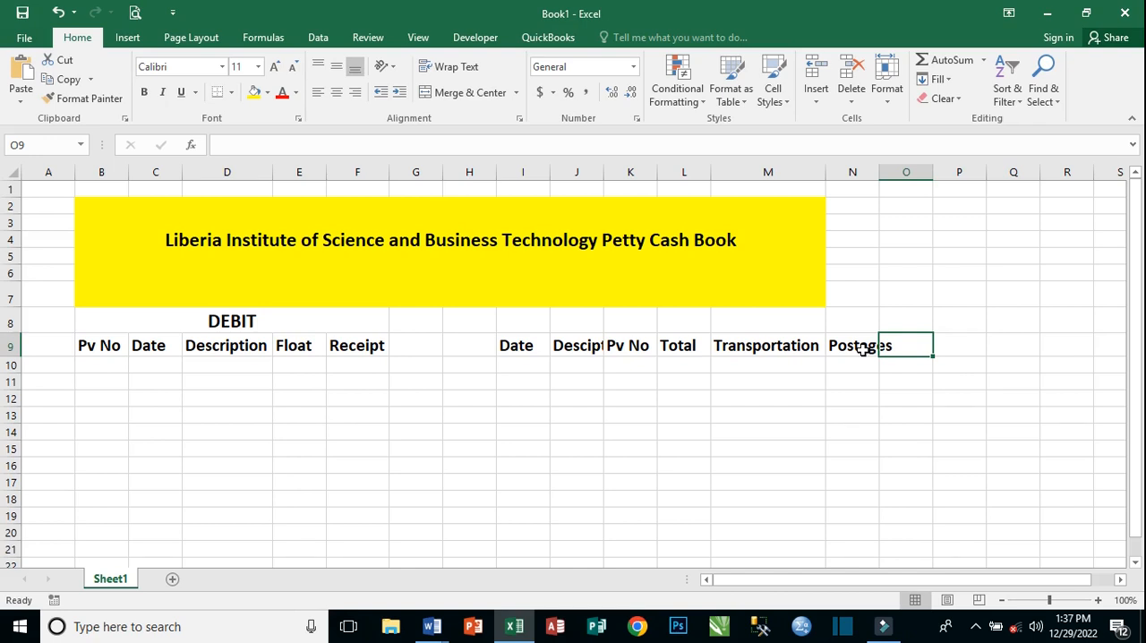
Enter the column heading "Stationary" in cell O9.
type("S")
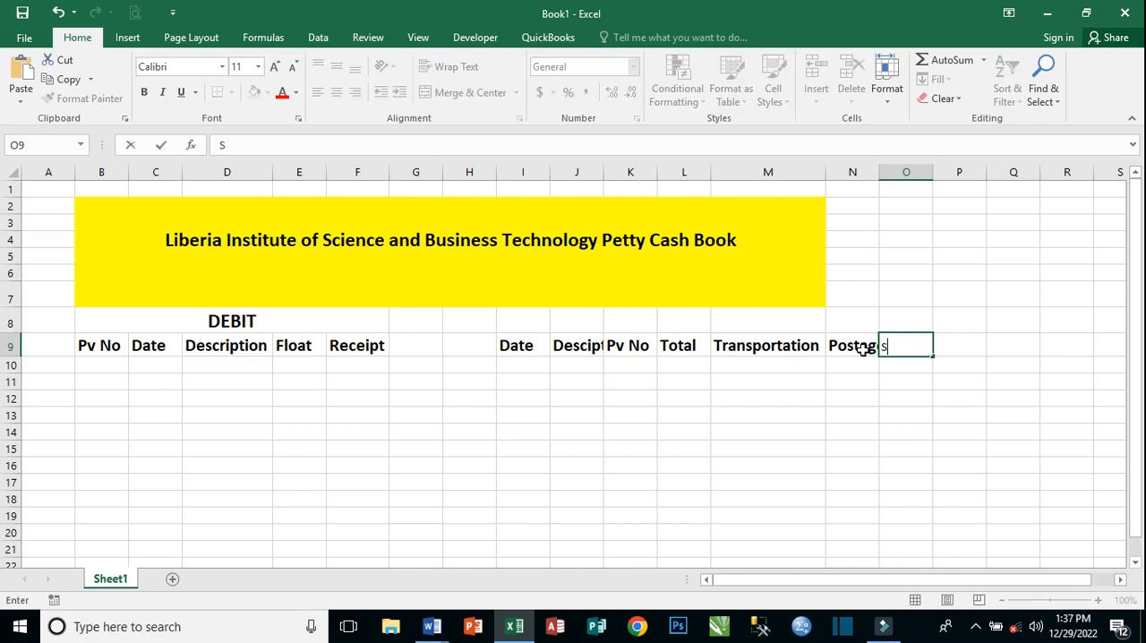
type("tationary")
key("Tab")
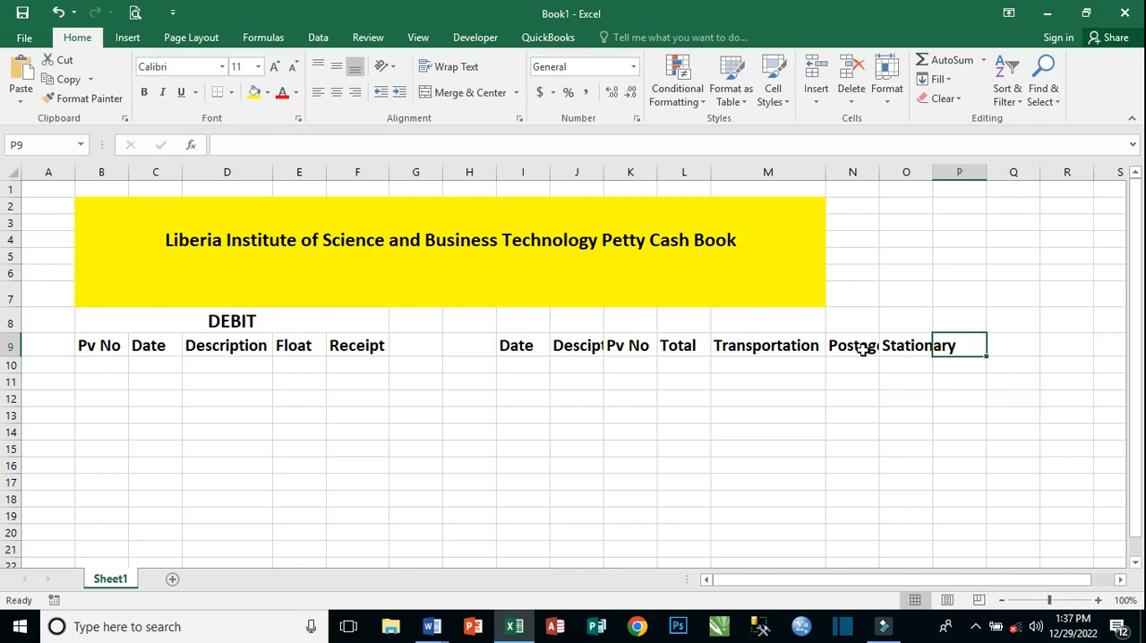
Enter the column heading "Office Clearing" in cell P9.
type("Of")
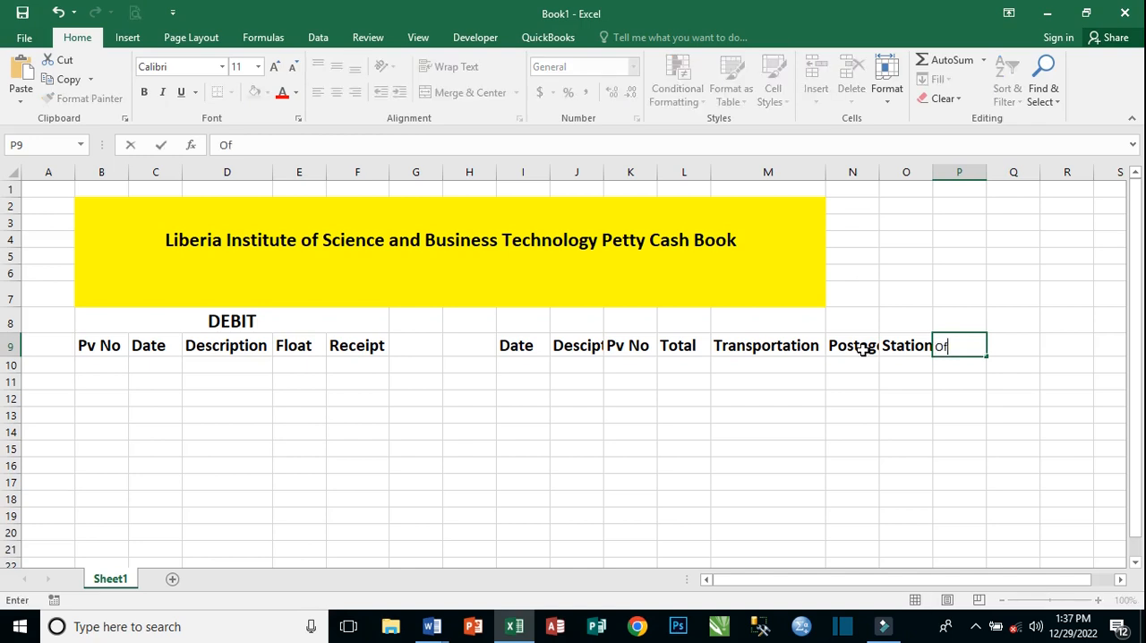
type("fice Clear")
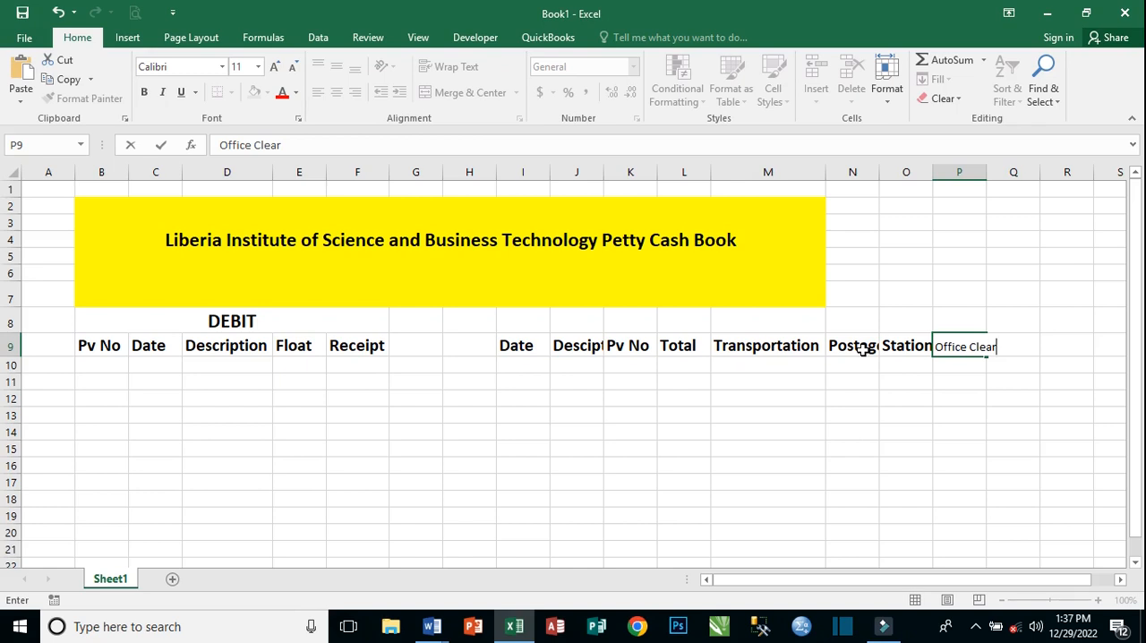
type("ing")
key("Return")
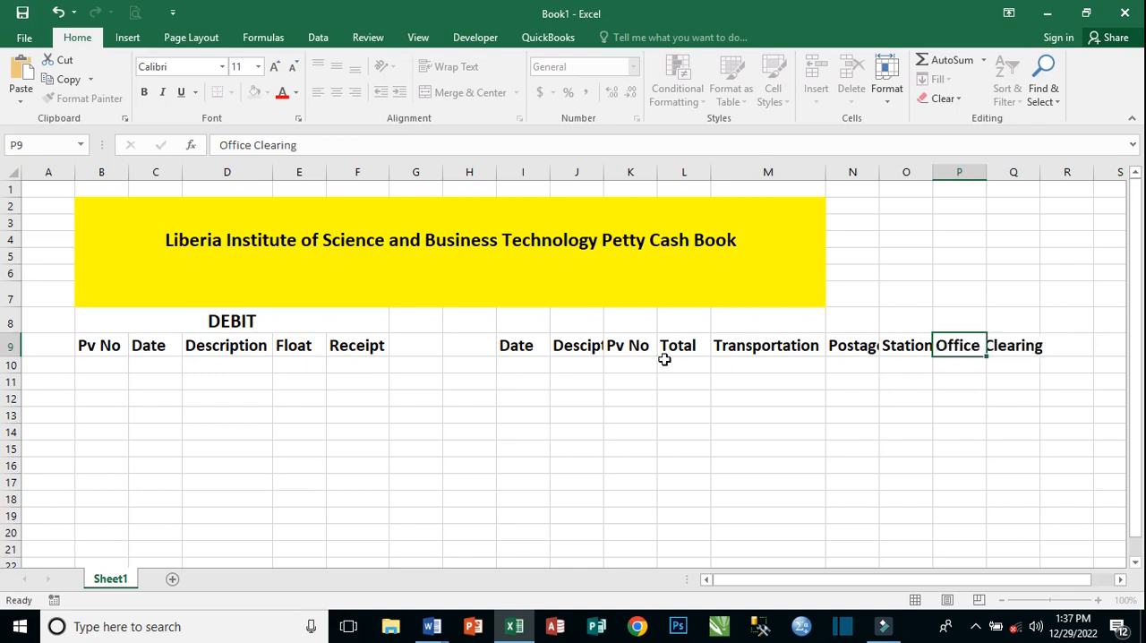
Autofit the widths of columns P, N and O to their Office Clearing, Postages and Stationary headings.
left_click(976, 349)
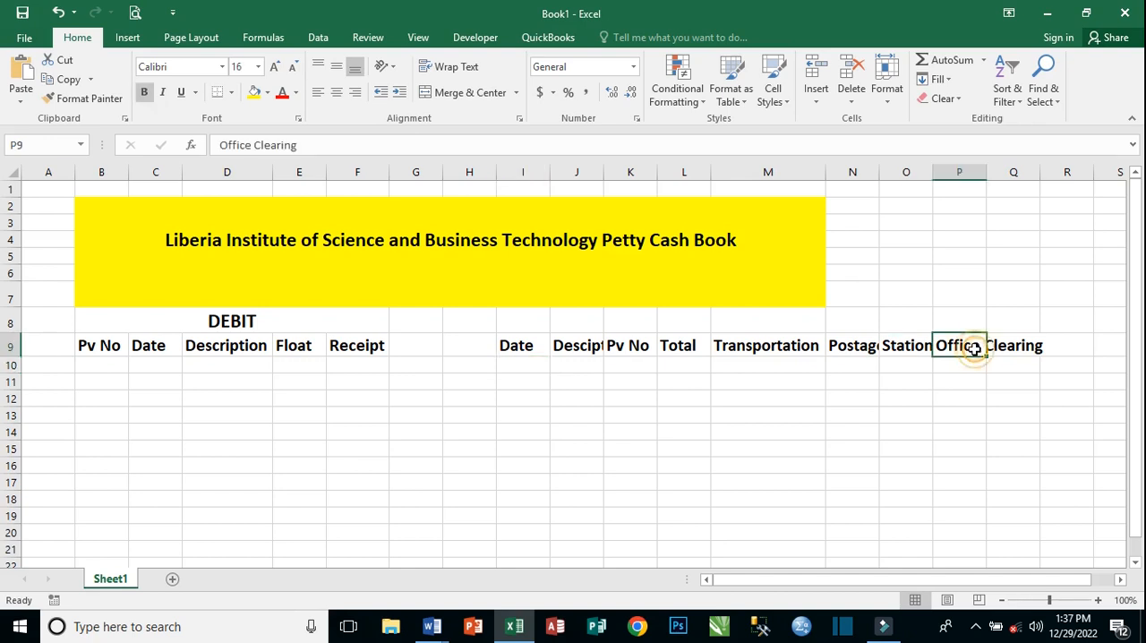
left_click_drag(986, 169, 986, 169)
double_click(986, 169)
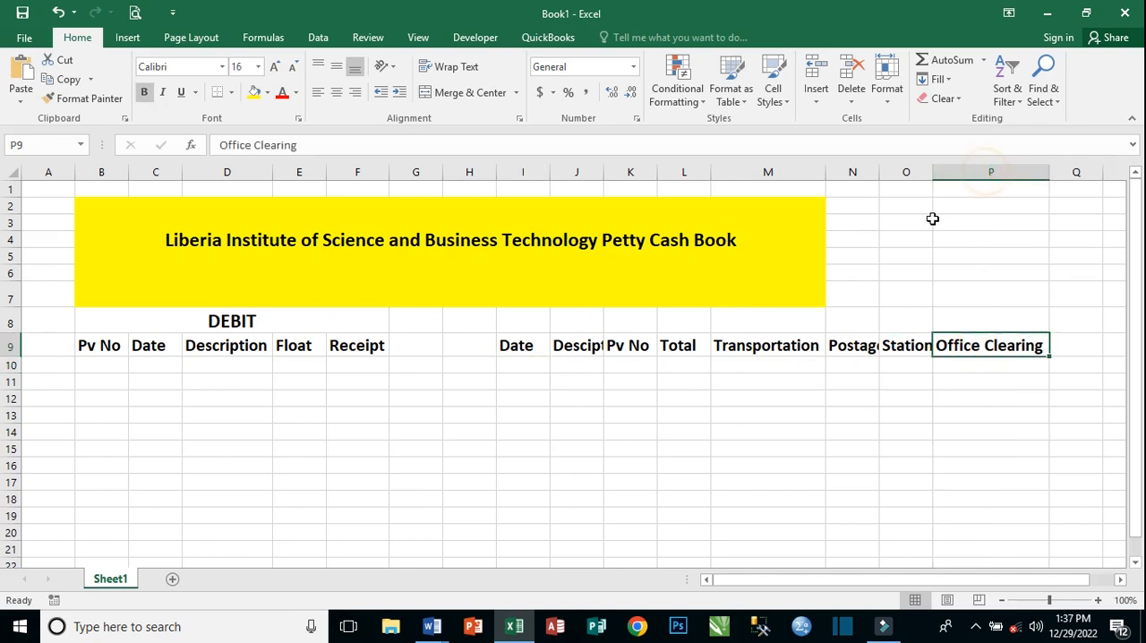
double_click(880, 169)
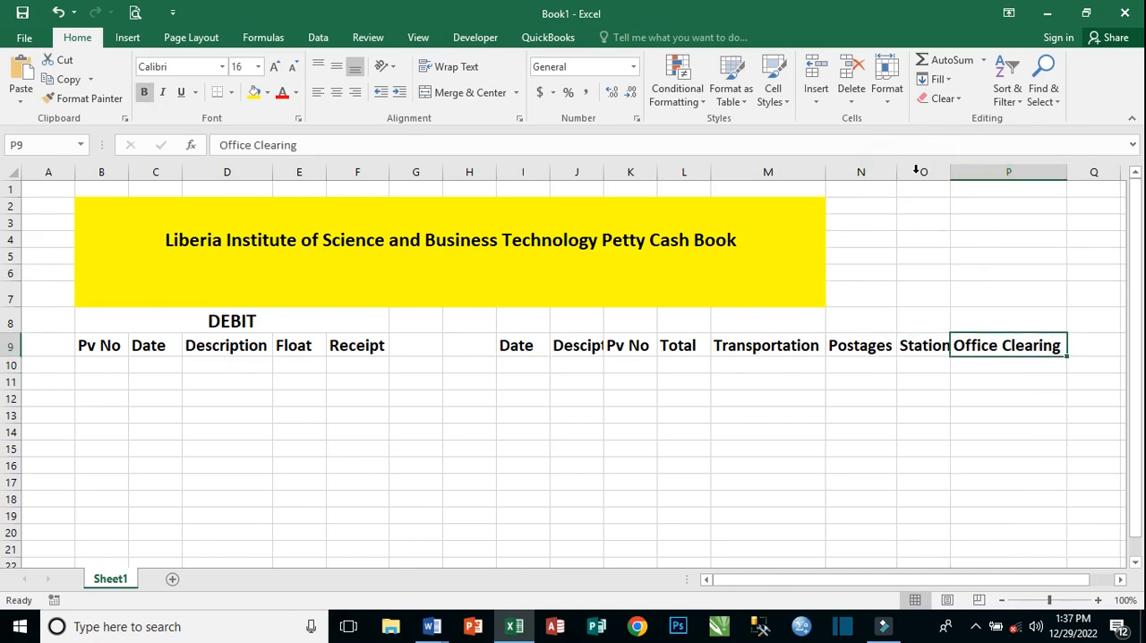
double_click(951, 170)
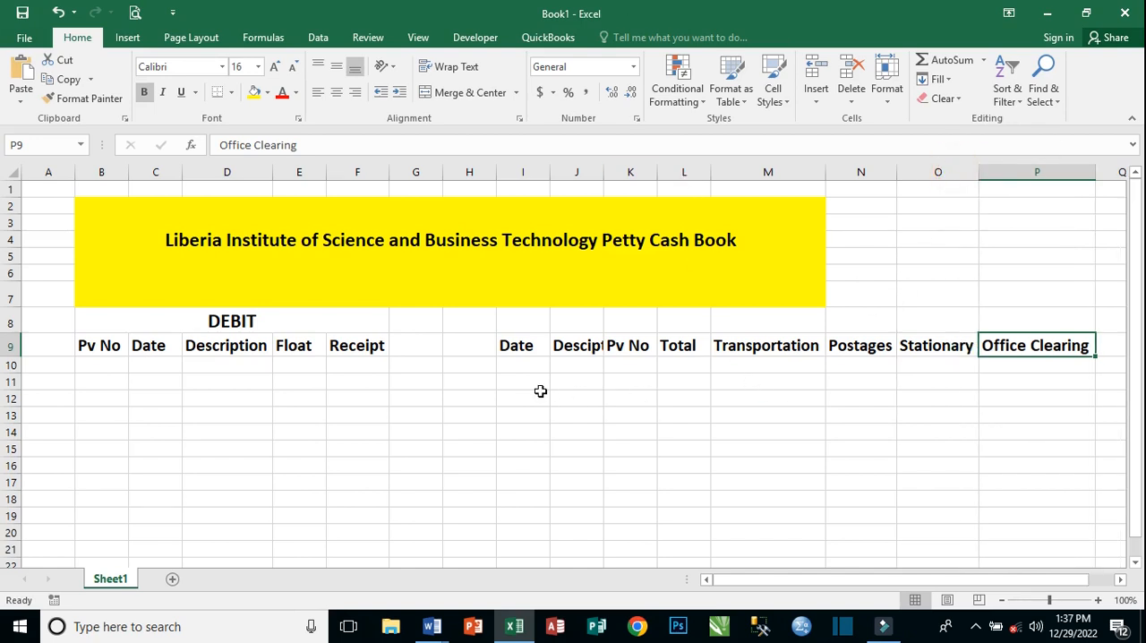
Autofit column J so that its full description heading fits.
left_click(573, 347)
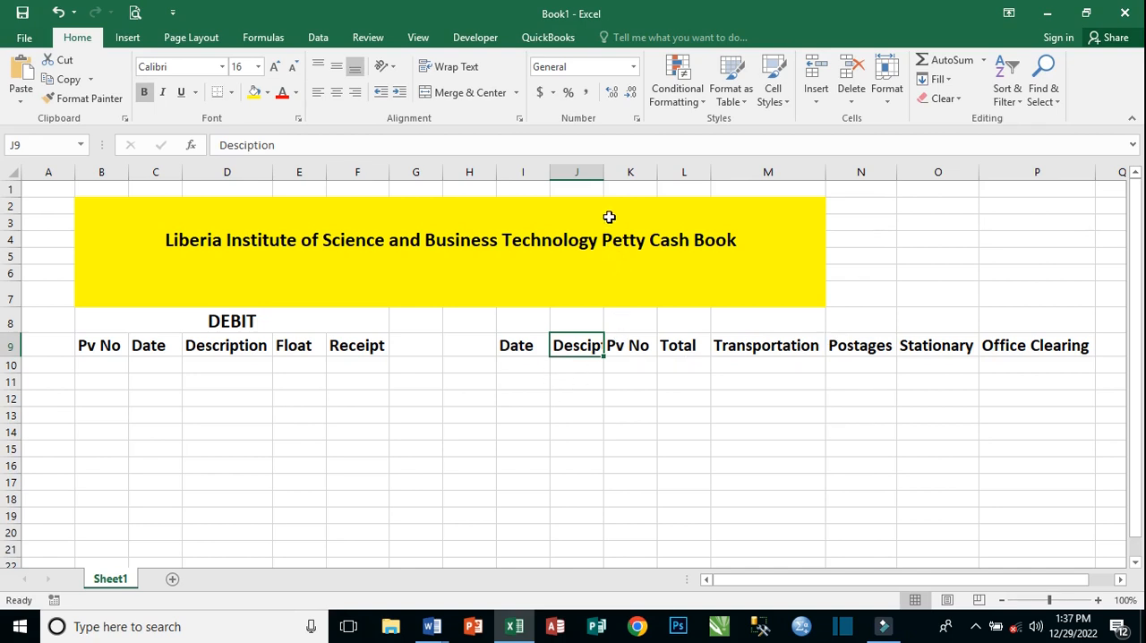
key("ctrl+Home")
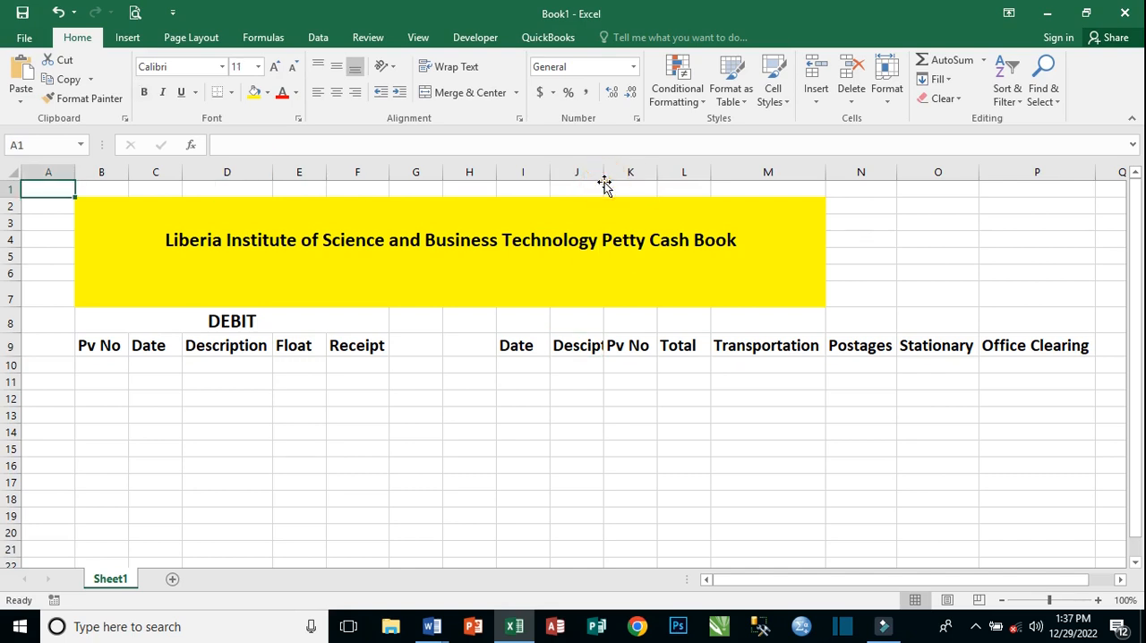
left_click(601, 319)
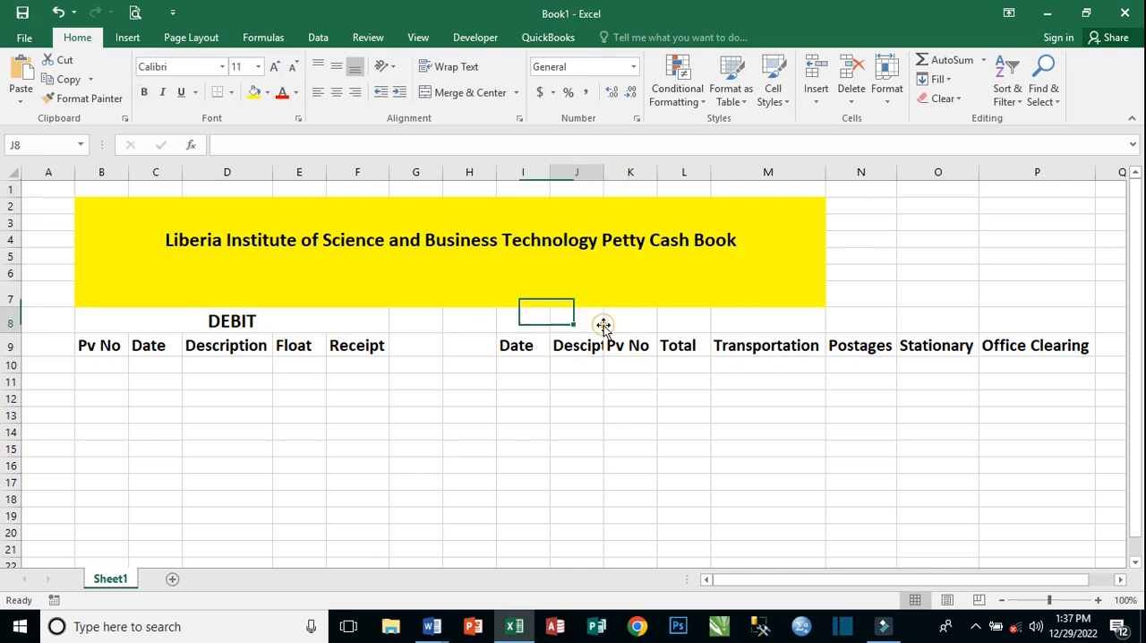
double_click(604, 172)
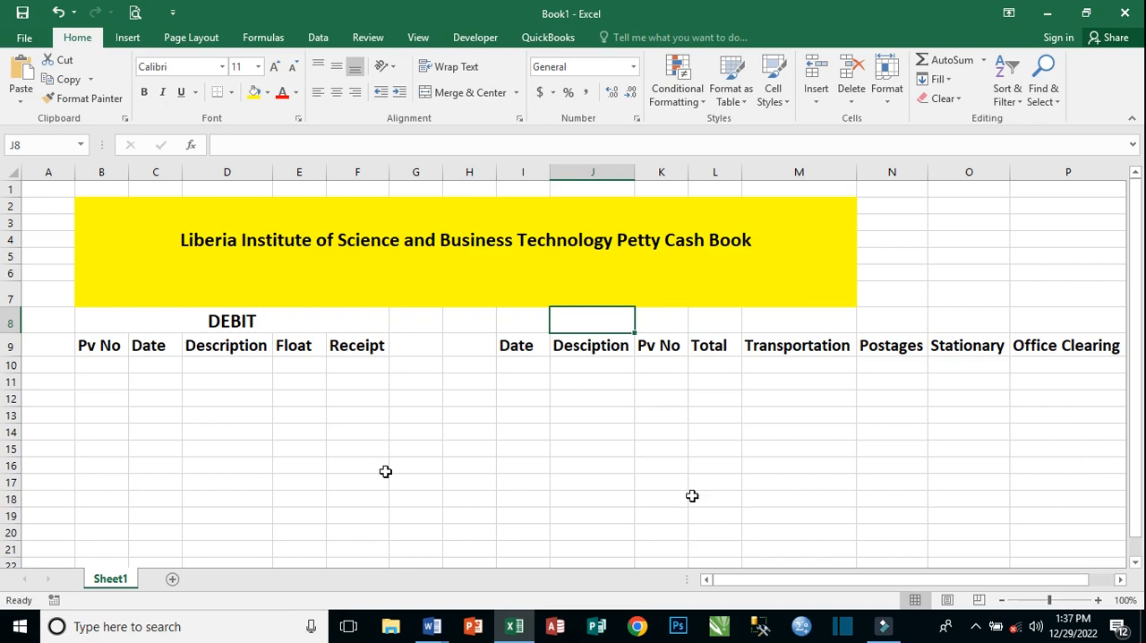
Check the petty cash allotment in the Word file Document1 and enter Pv No 1 in cell B10 of the Excel sheet.
left_click(116, 366)
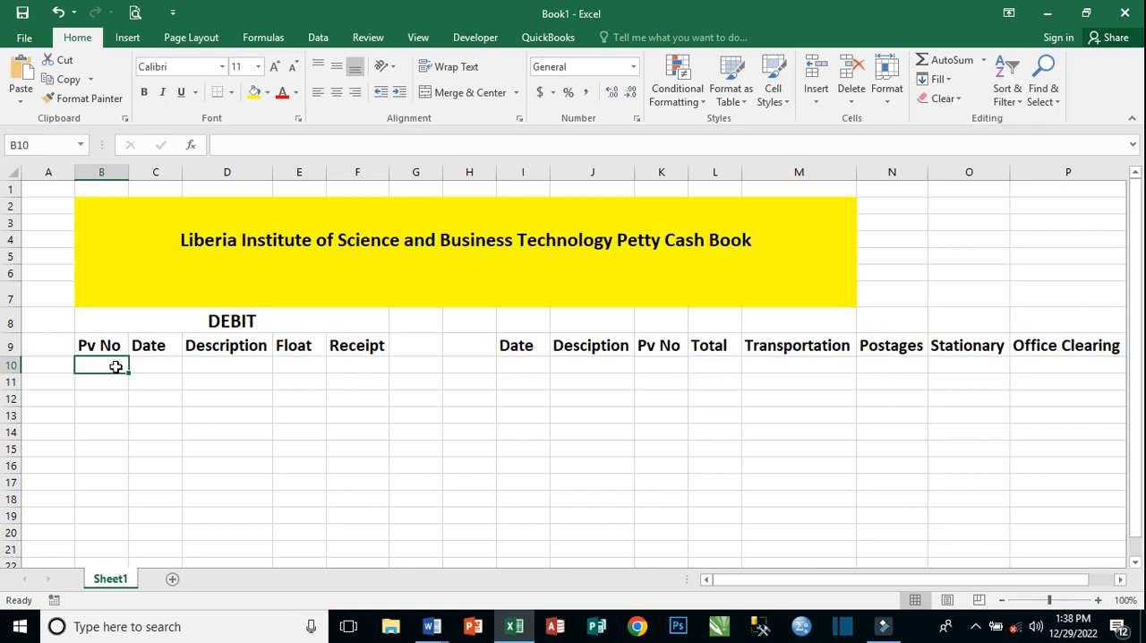
mouse_move(431, 626)
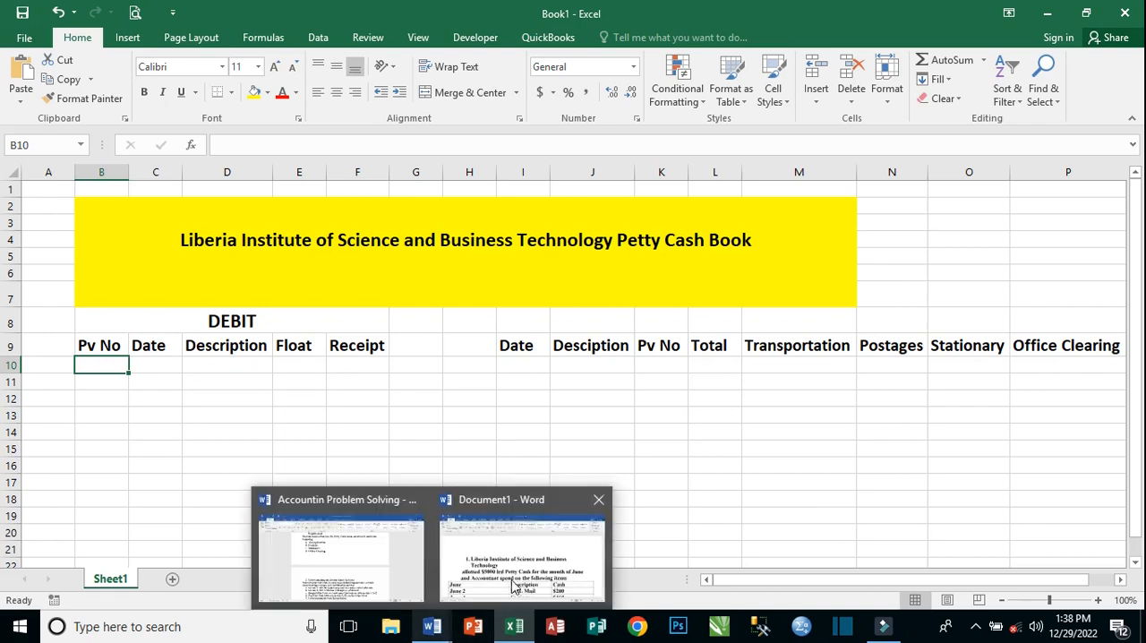
left_click(513, 584)
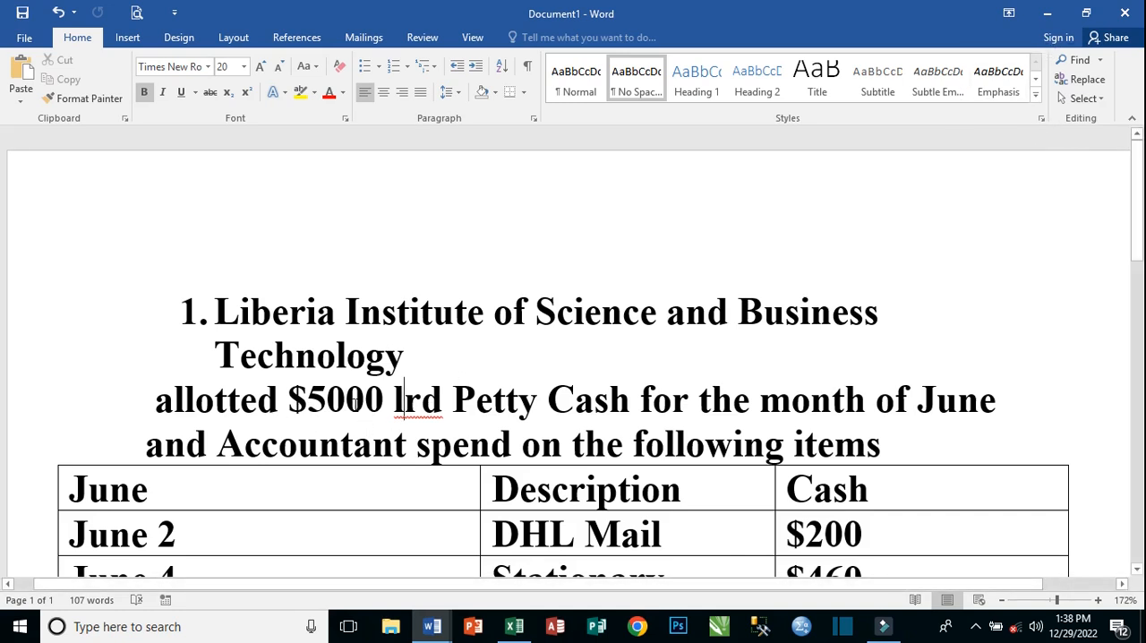
key("alt+Tab")
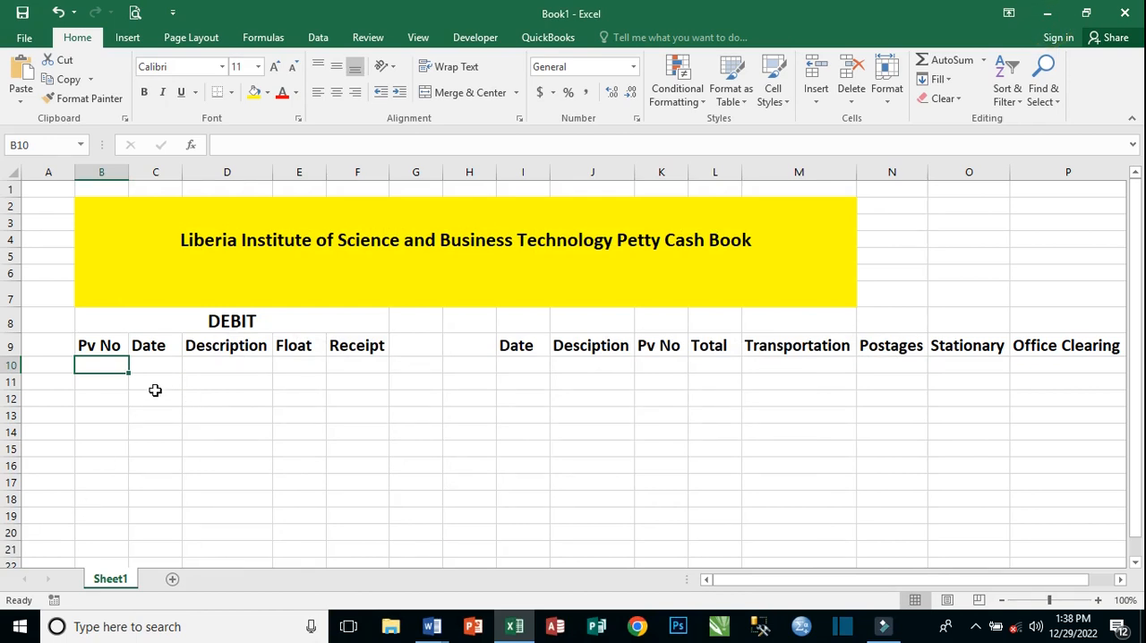
type("1")
key("Tab")
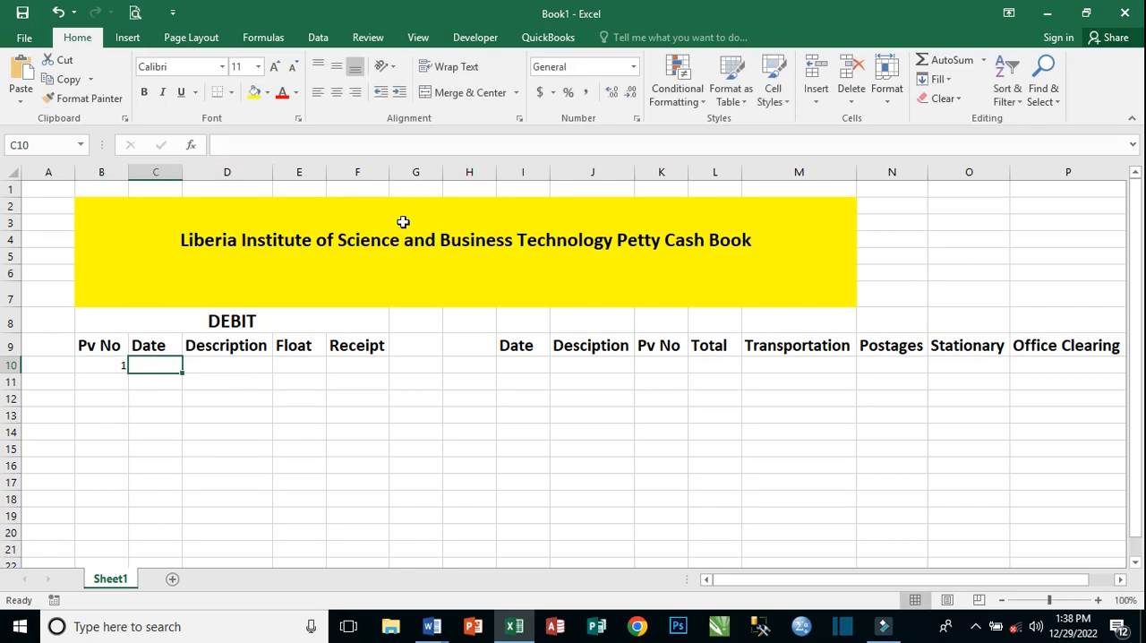
Append "June" to the petty cash book title in the yellow banner.
double_click(758, 241)
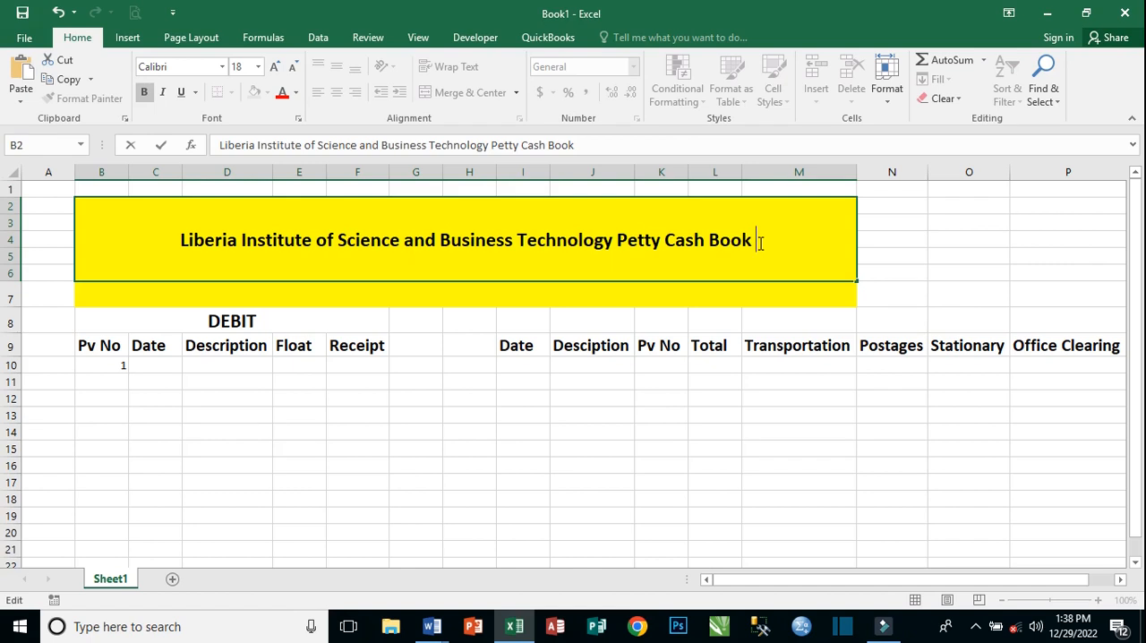
type("June")
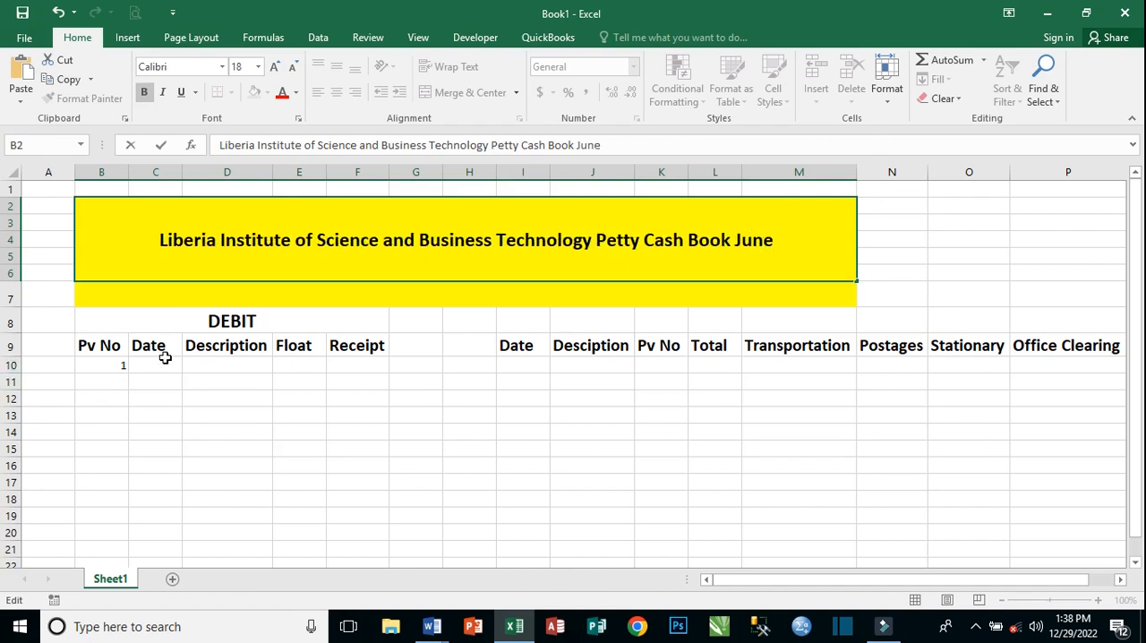
Enter the date June 1, 2022 in cell C10 and autofit column C to it.
left_click(165, 359)
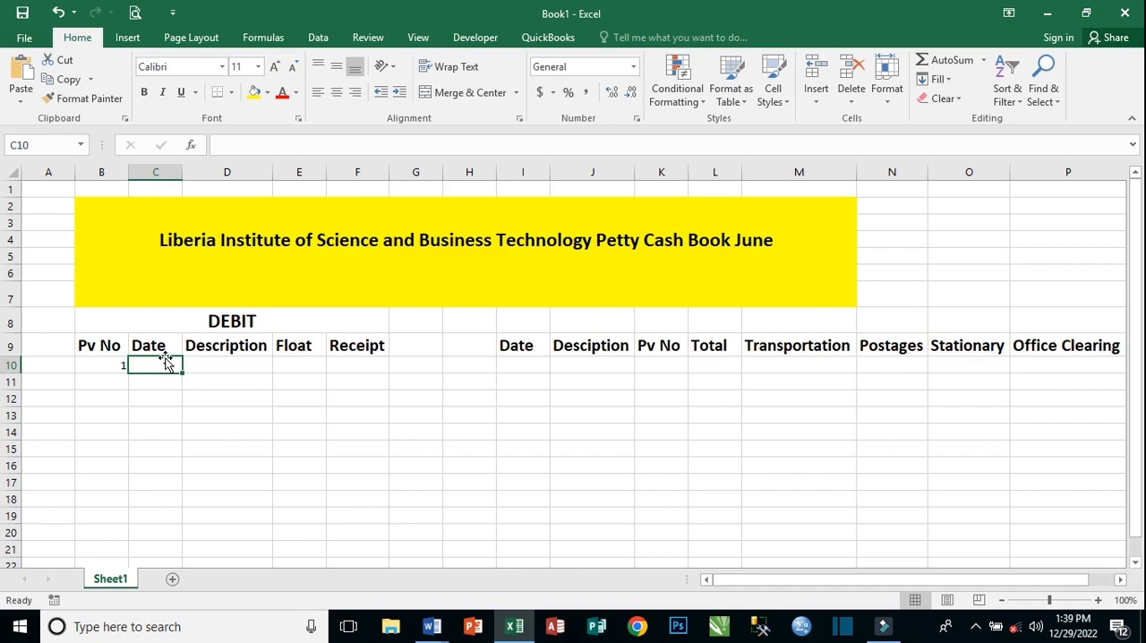
type("jun")
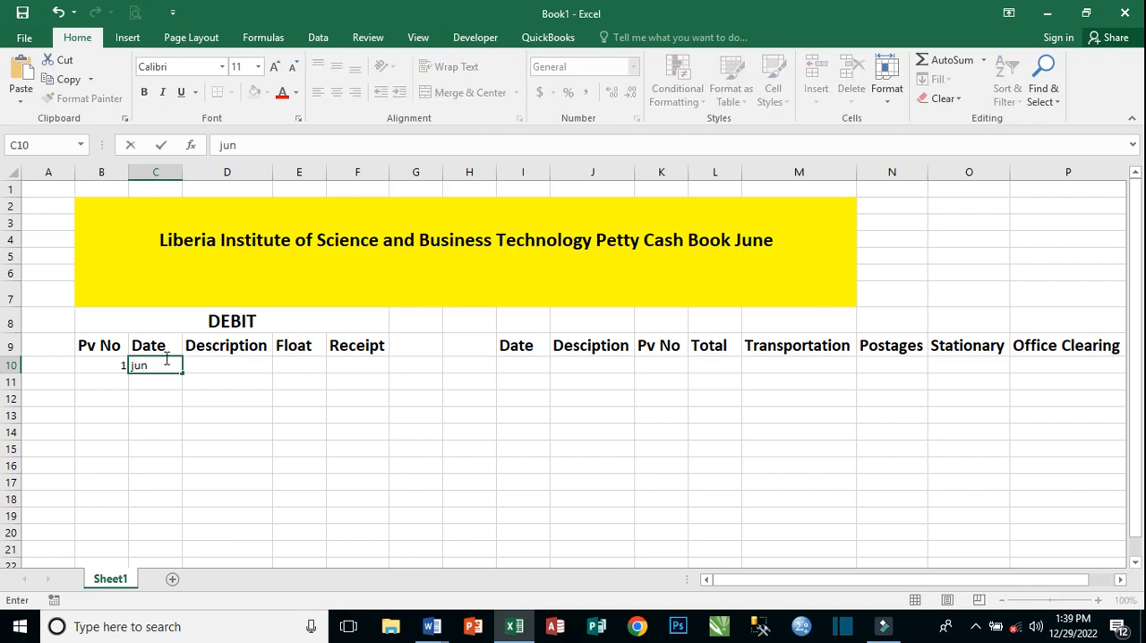
type("e 1")
type(",")
type(" 20")
type("22")
key("Tab")
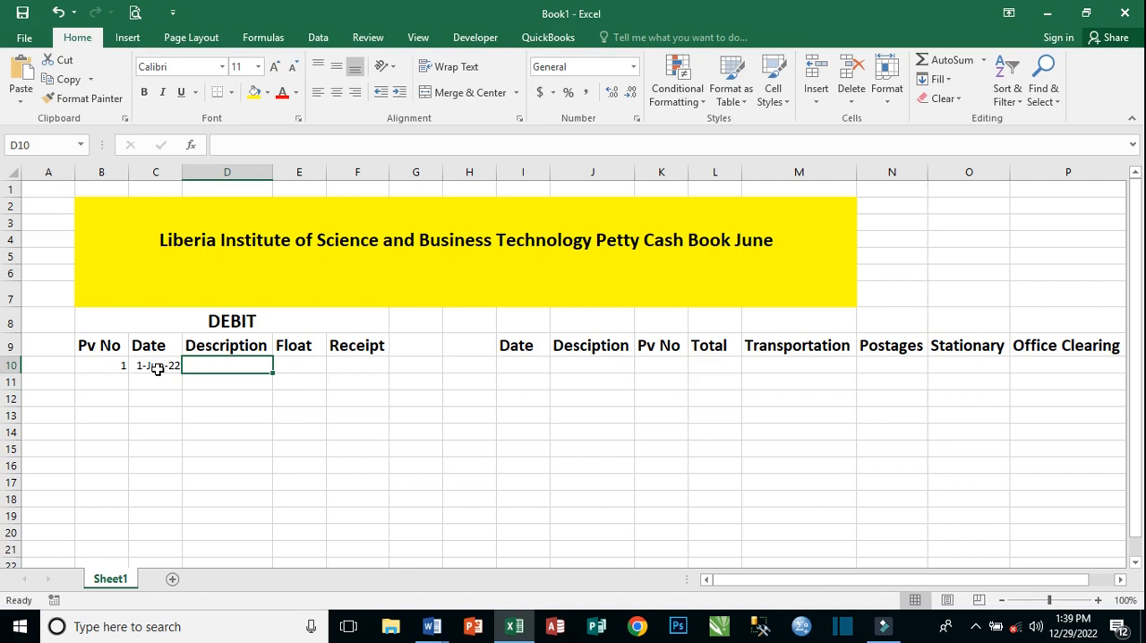
left_click(153, 365)
double_click(183, 172)
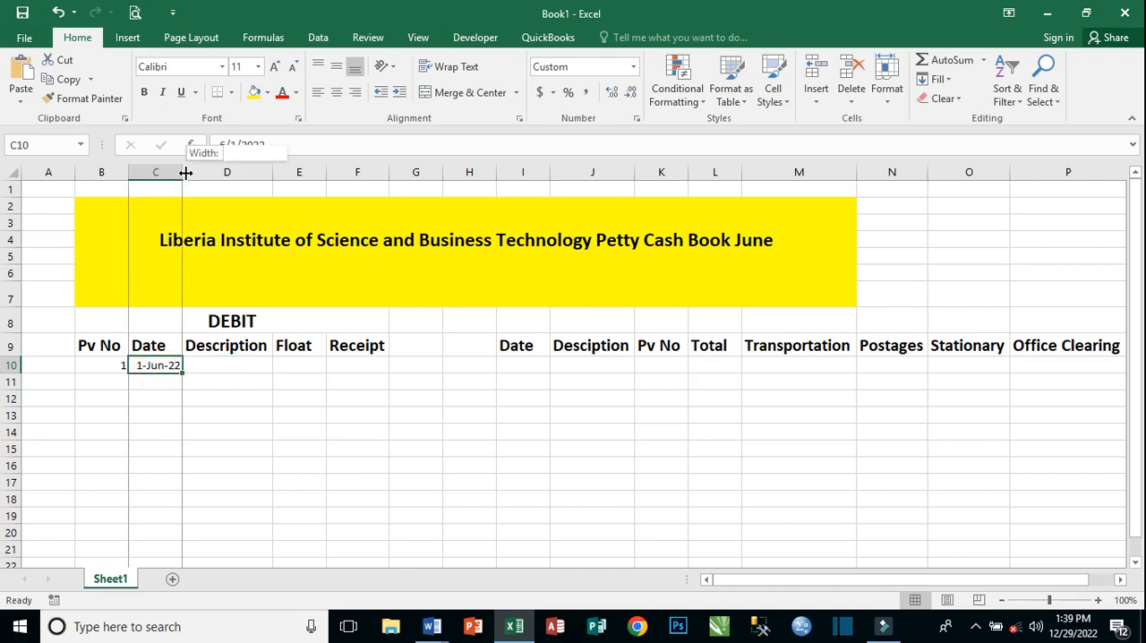
Enter the description "Cash" in cell D10 for the first debit entry.
left_click(193, 365)
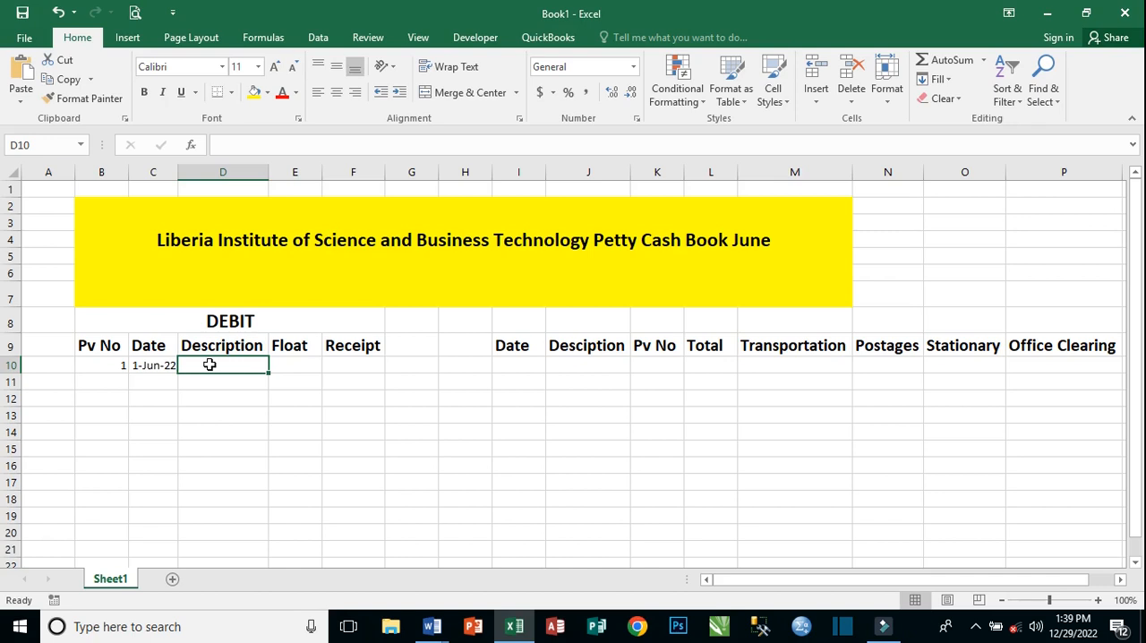
type("Cash")
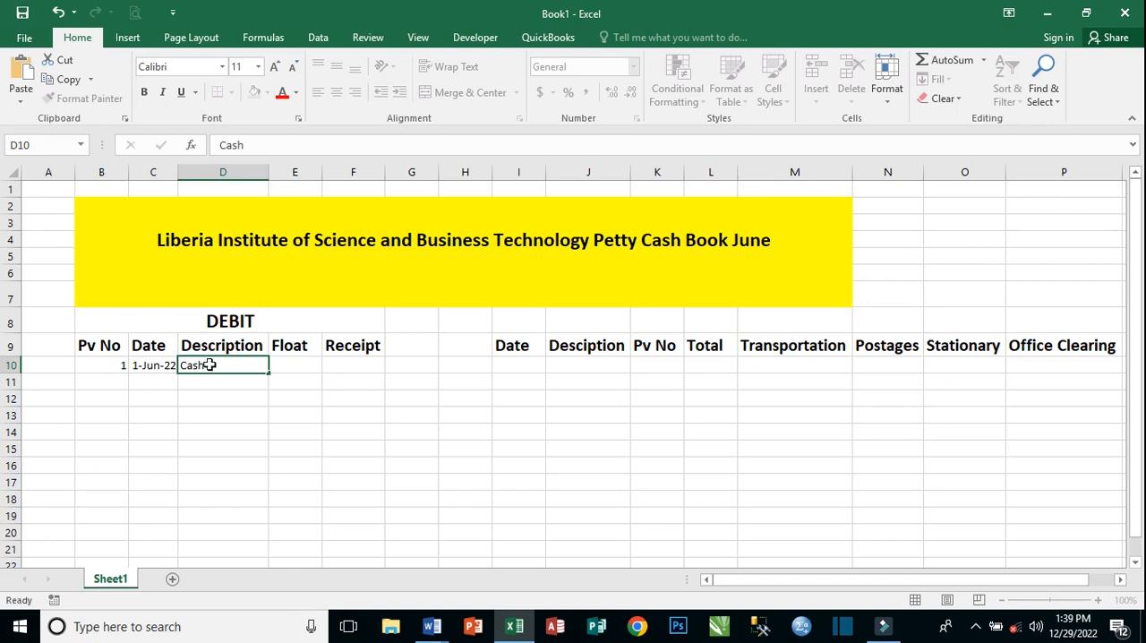
key("Tab")
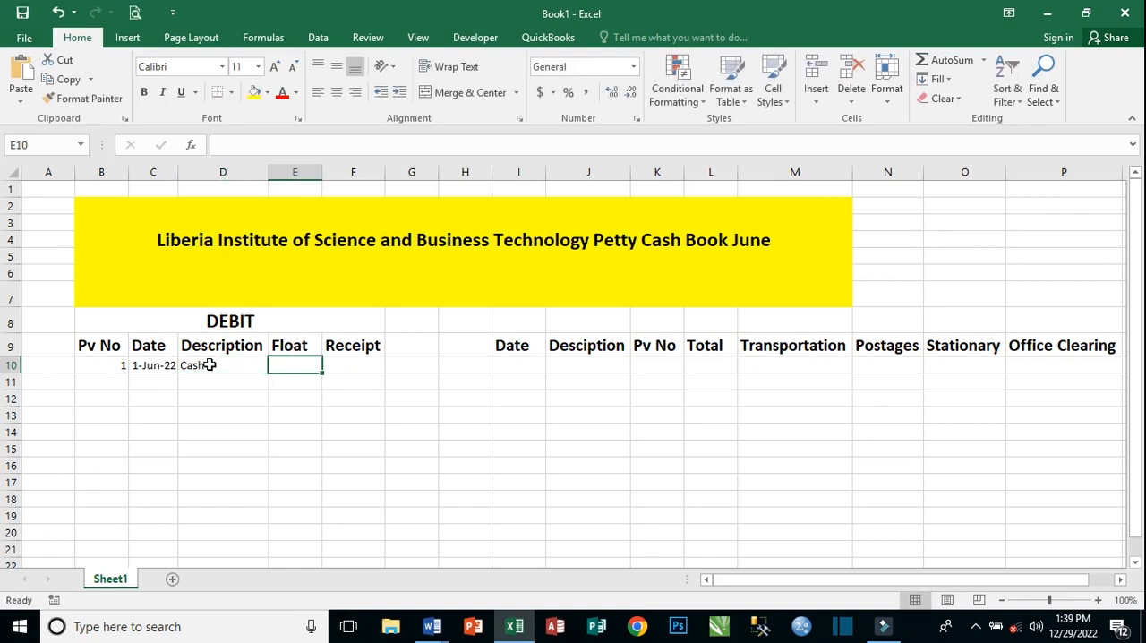
Enter 5000 in Receipt cell F10 for the Cash entry and apply the dollar Accounting number format to it.
key("Tab")
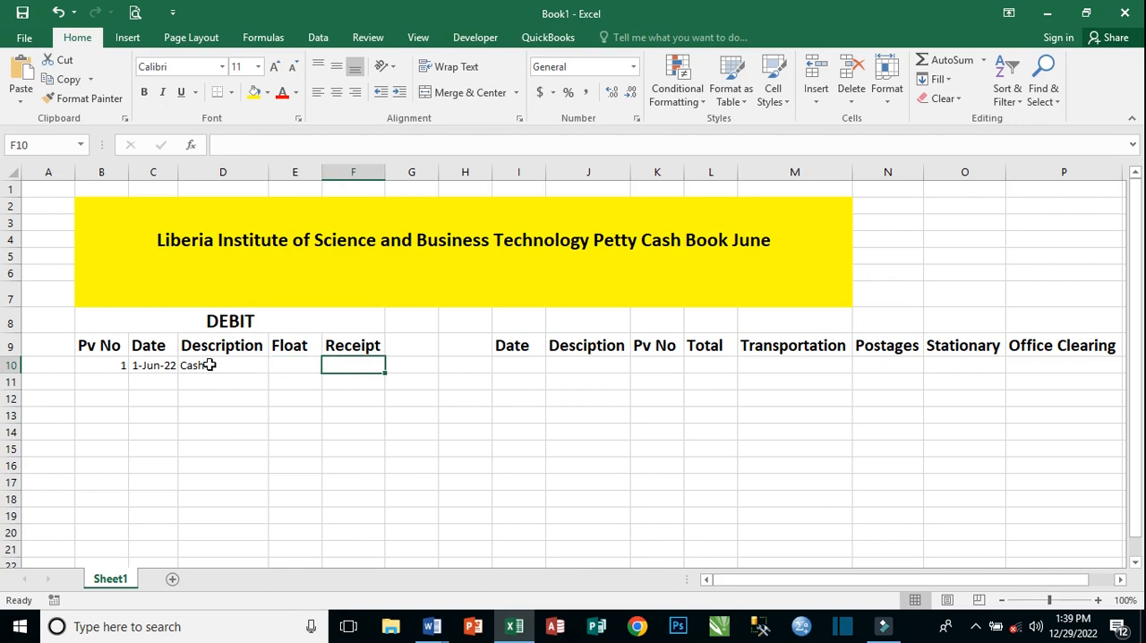
type("5")
key("BackSpace")
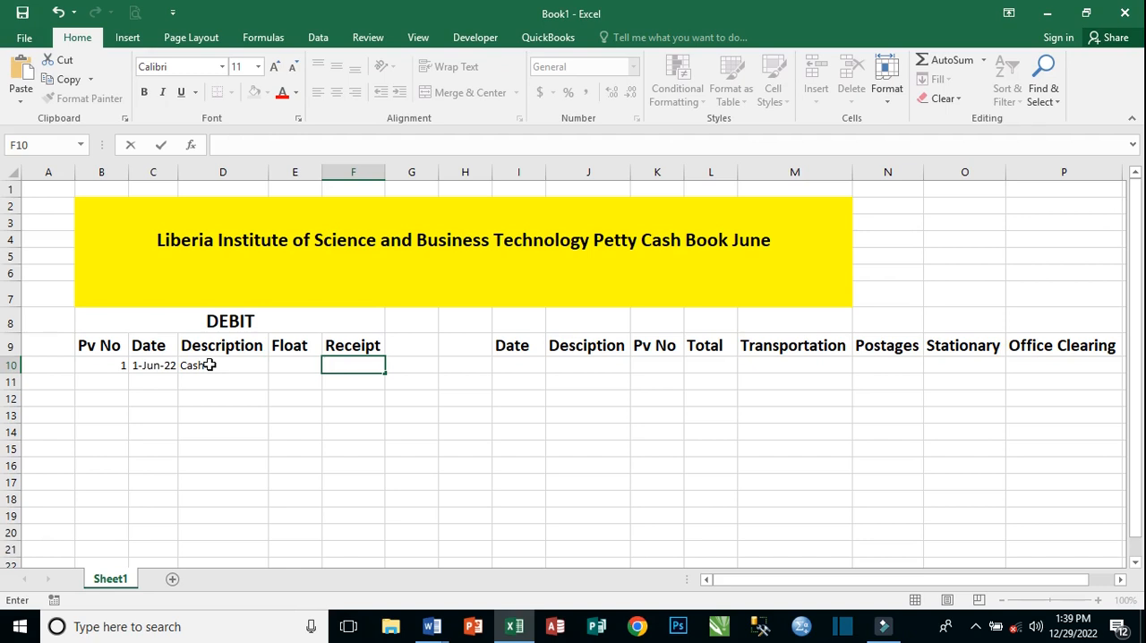
type("5000")
key("Tab")
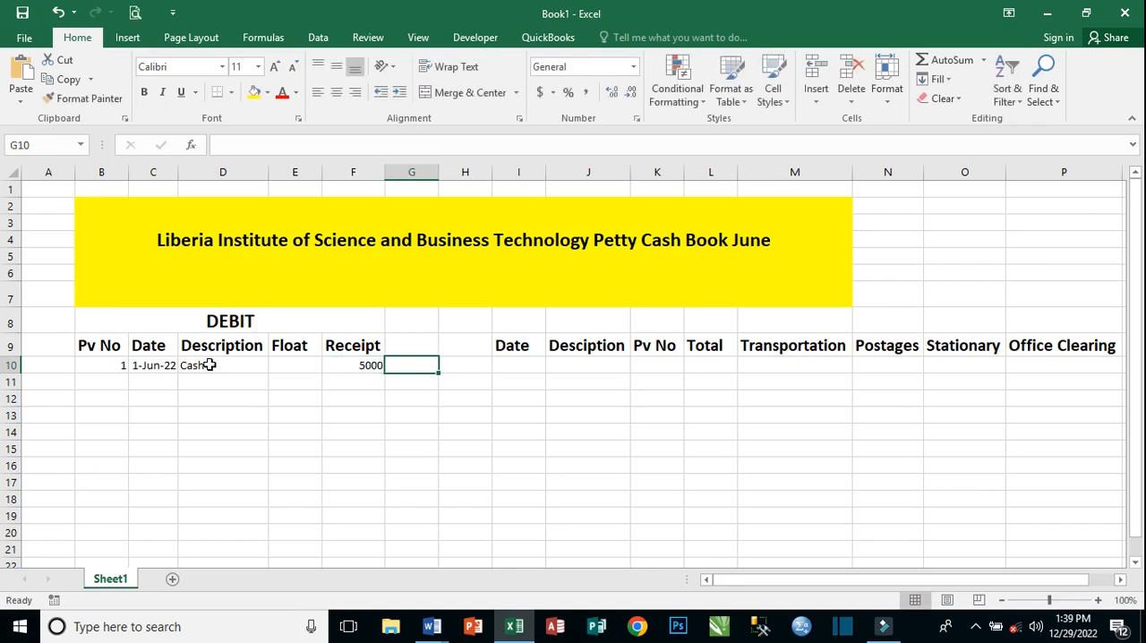
left_click(362, 363)
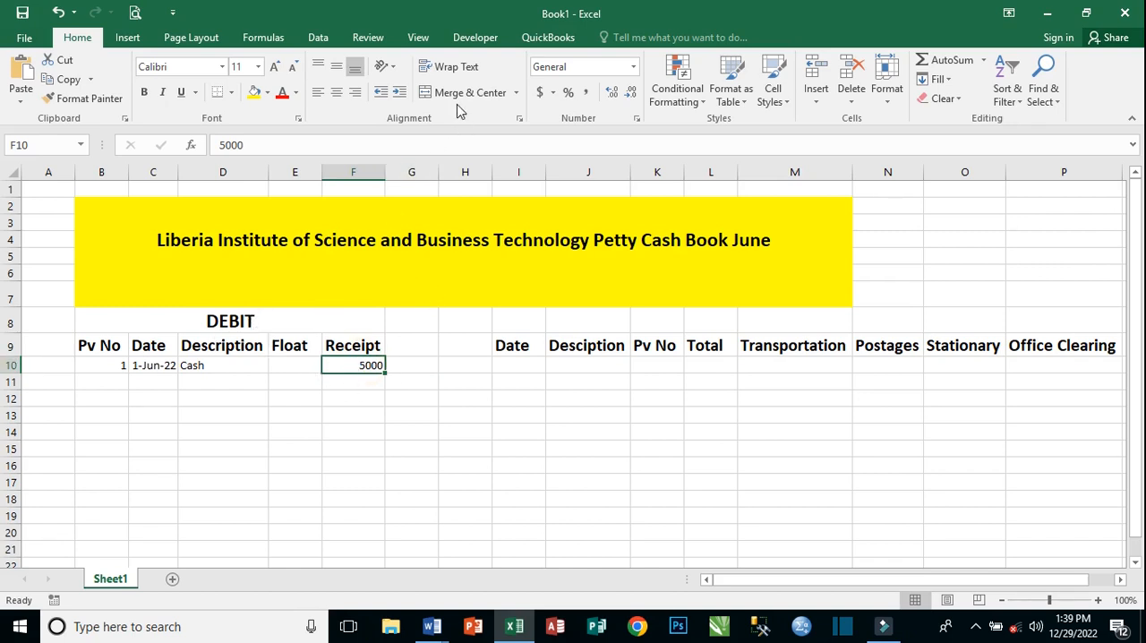
left_click(540, 93)
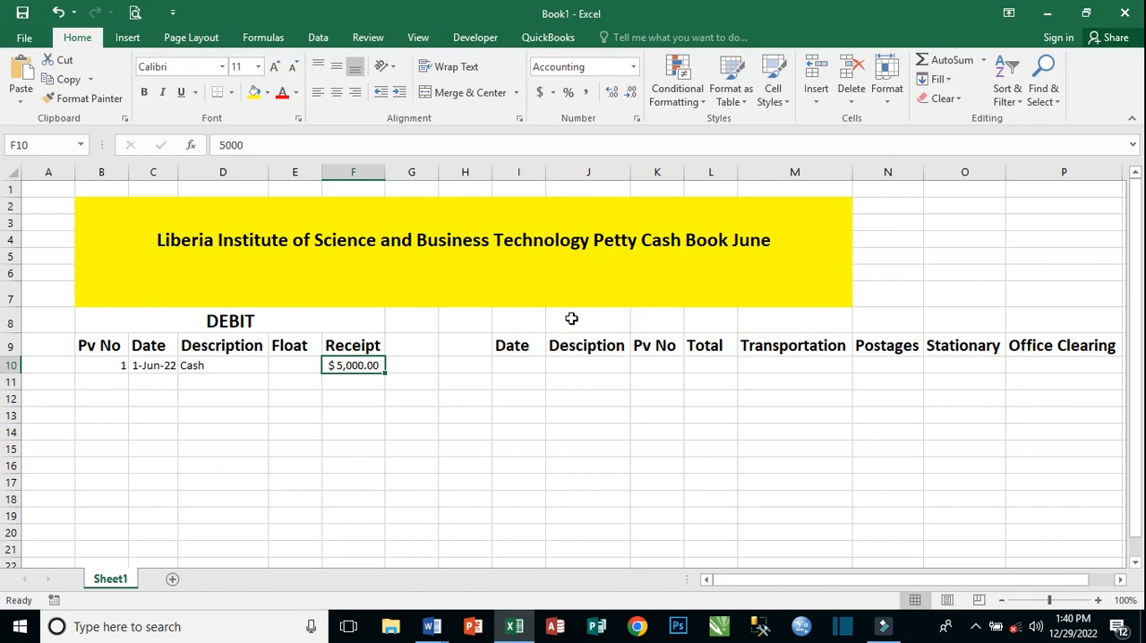
Merge and center cells I8:P8 above the expense columns and enter the heading "CREDIT" there.
left_click(534, 316)
left_click_drag(550, 317, 1019, 319)
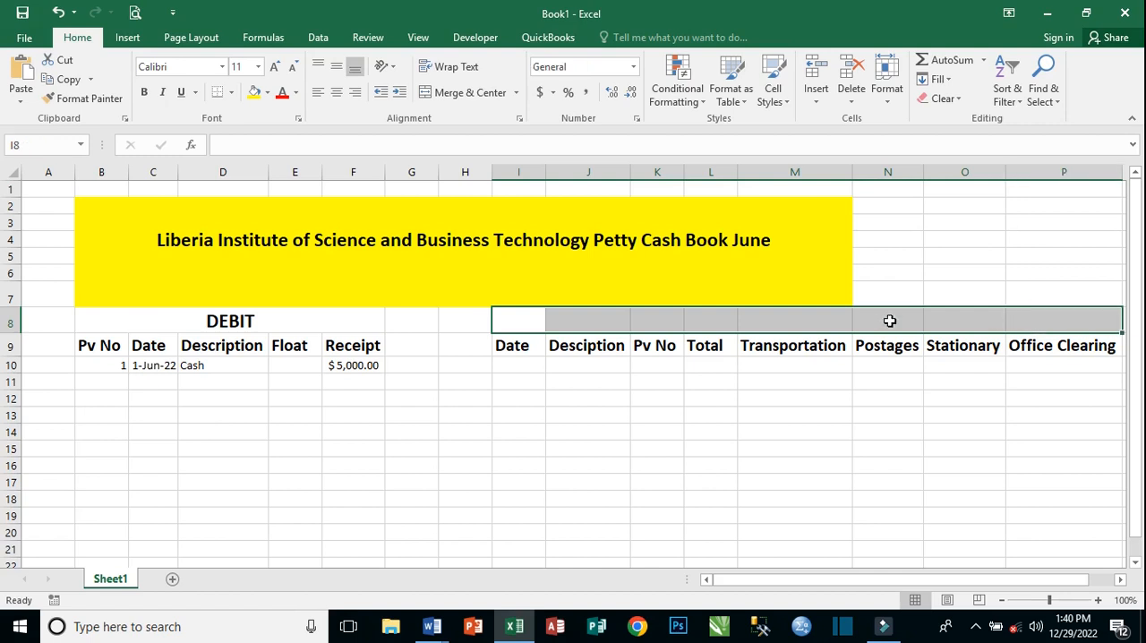
left_click(454, 95)
double_click(742, 320)
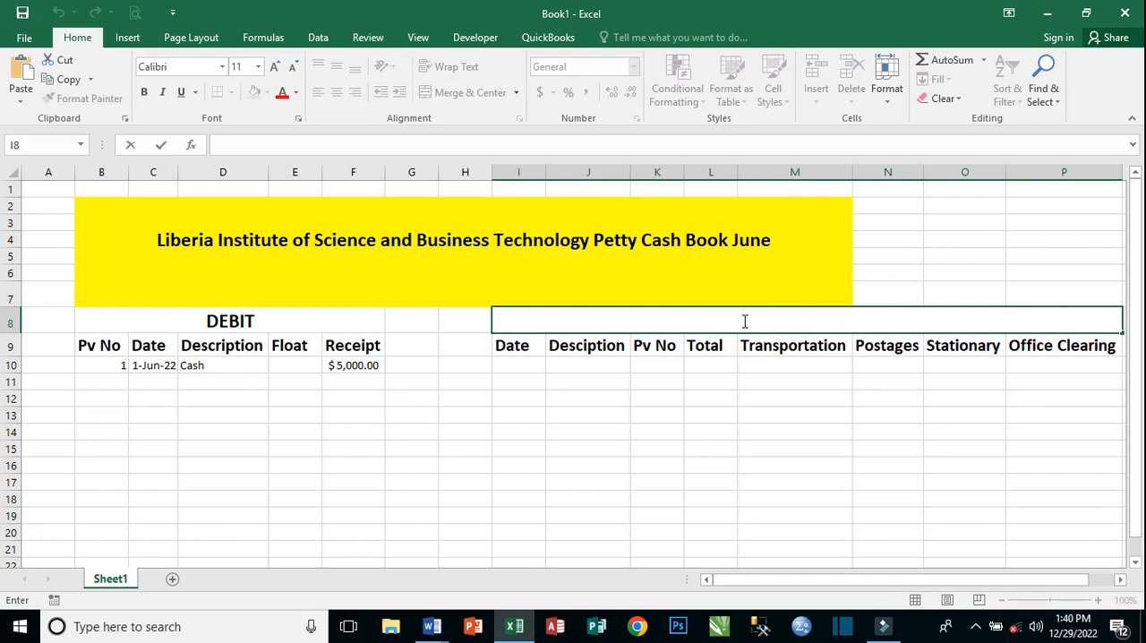
type("CREDIT")
left_click(860, 414)
Make the CREDIT heading in row 8 bold and enlarge its font size to 22.
left_click(828, 320)
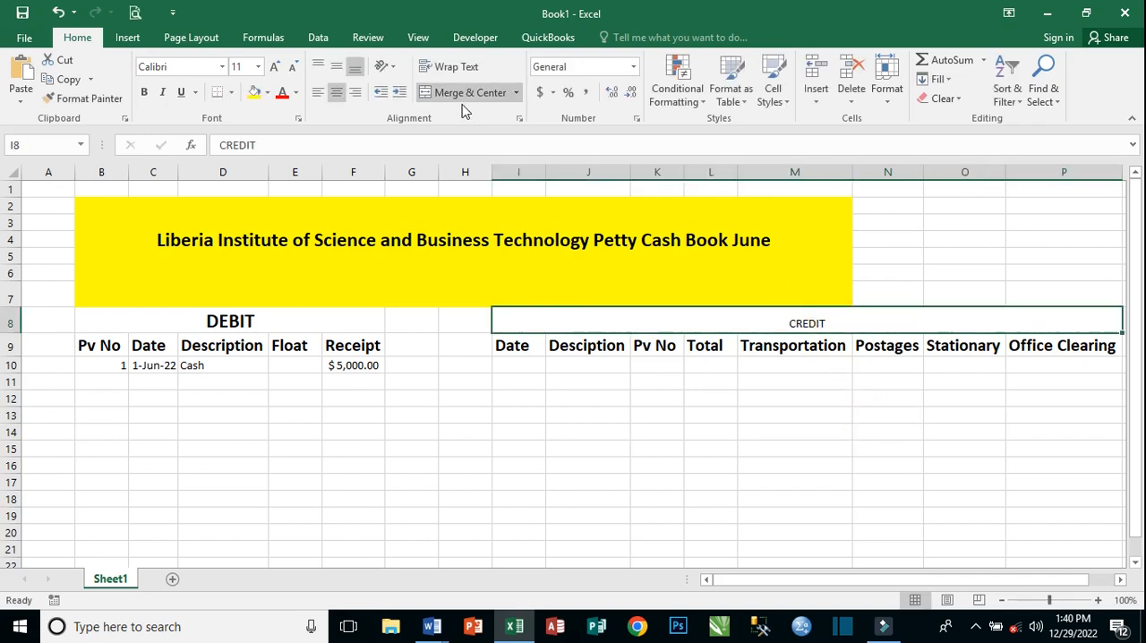
left_click(144, 92)
left_click(275, 67)
left_click(276, 67)
left_click(276, 67)
left_click(276, 67)
left_click(276, 67)
left_click(275, 68)
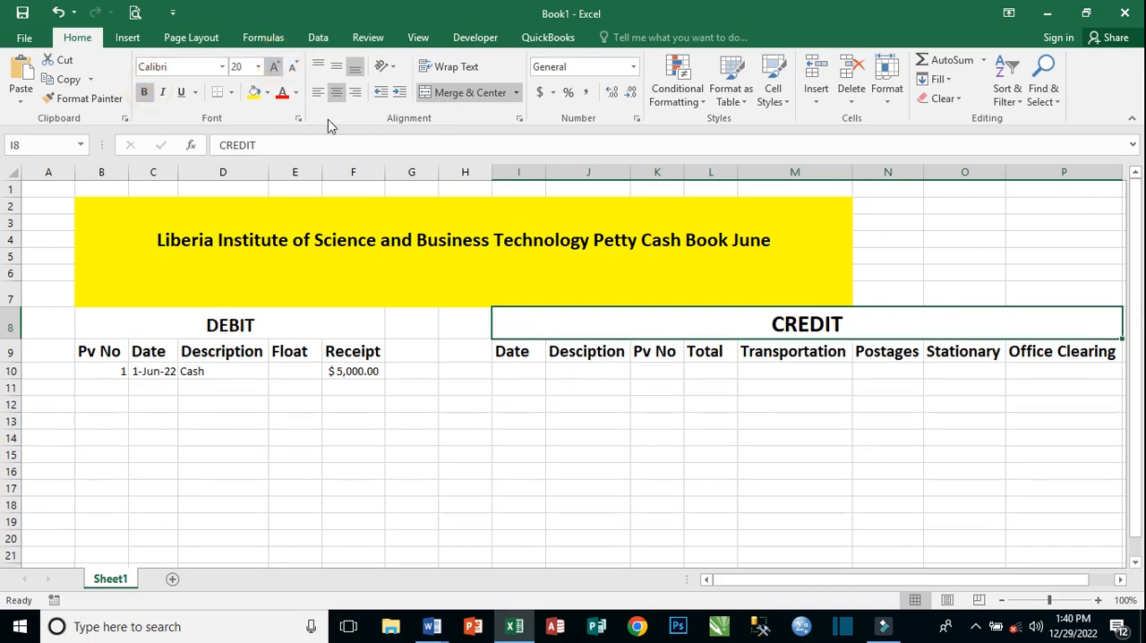
left_click(886, 385)
Review the June transaction table and the required analysis headings in the Word file Document1, and return to the Excel sheet.
left_click(536, 368)
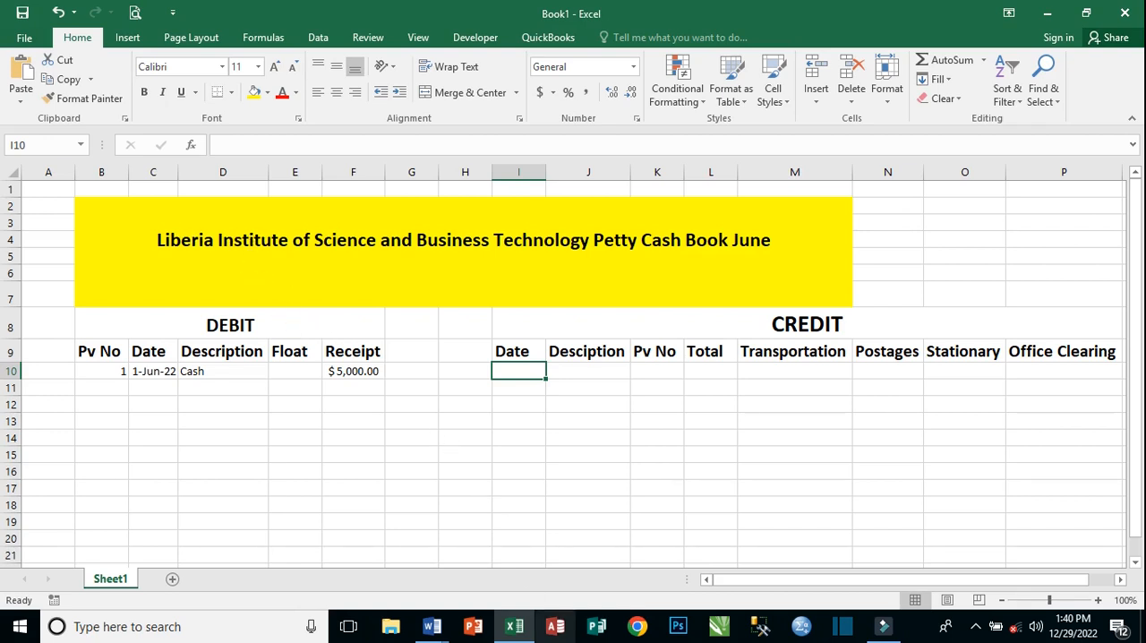
mouse_move(427, 631)
left_click(500, 562)
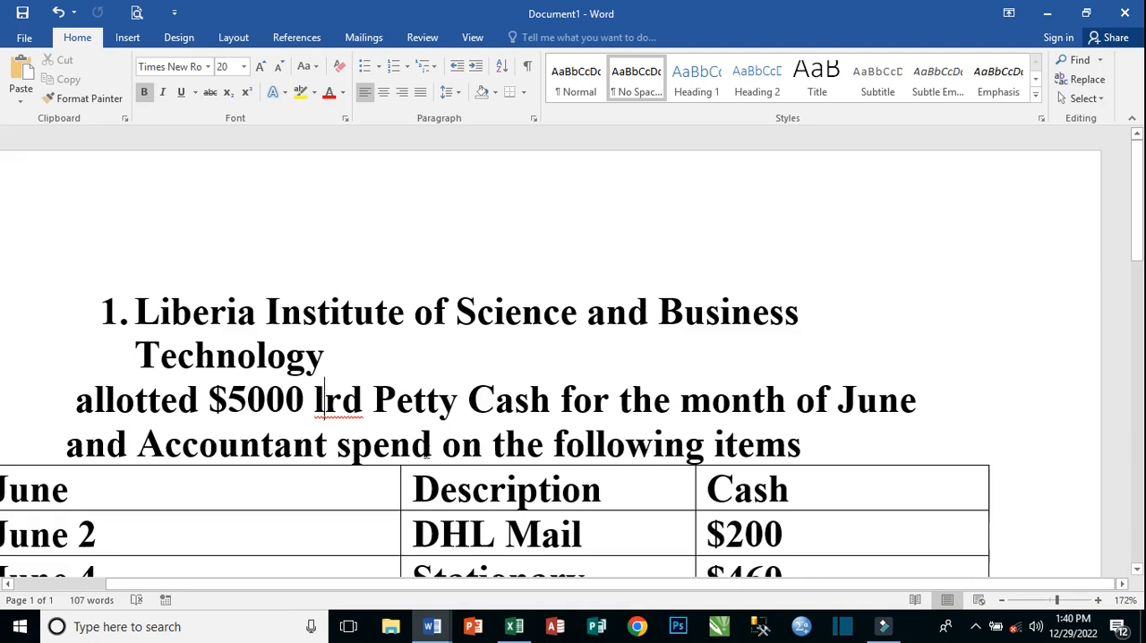
scroll(694, 448, "down", 3)
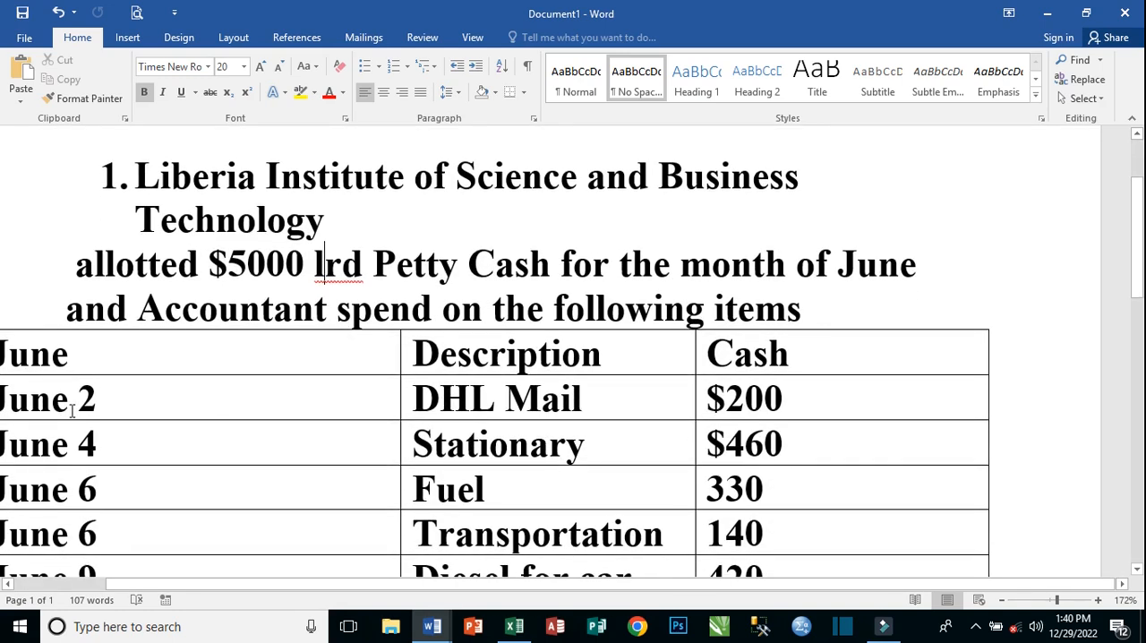
left_click_drag(634, 582, 555, 591)
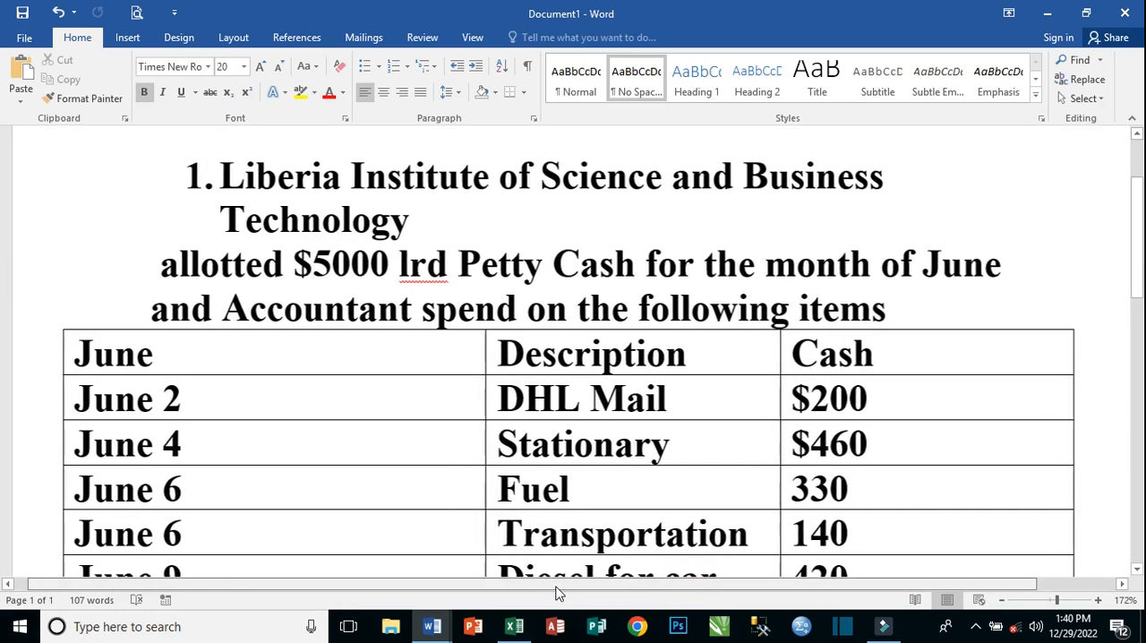
scroll(687, 482, "down", 3)
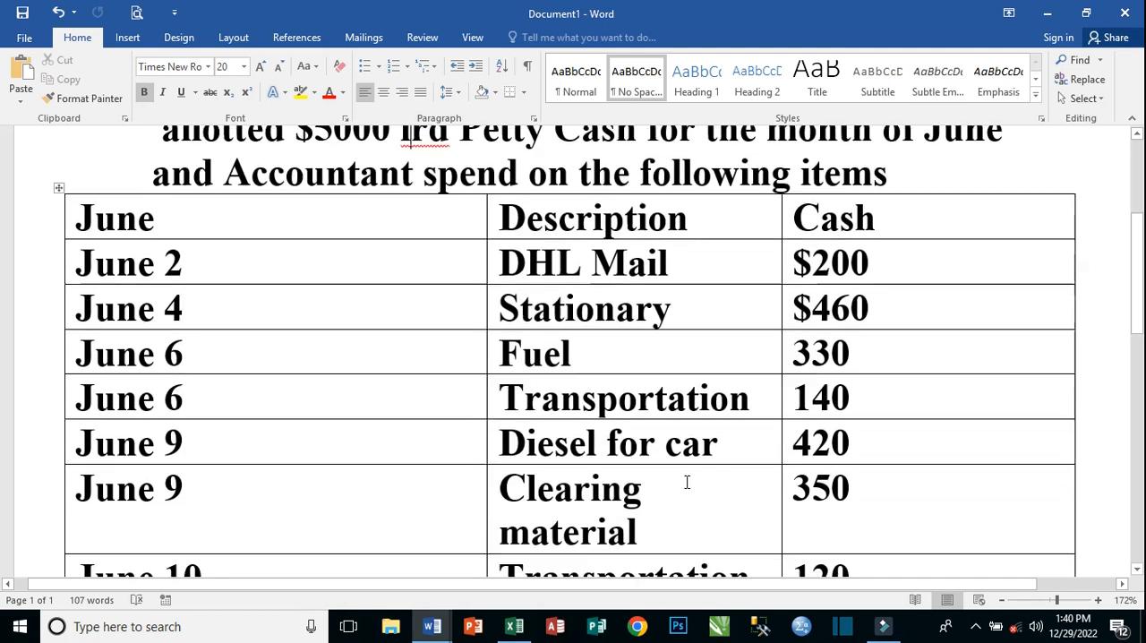
scroll(686, 482, "down", 3)
scroll(655, 518, "down", 10)
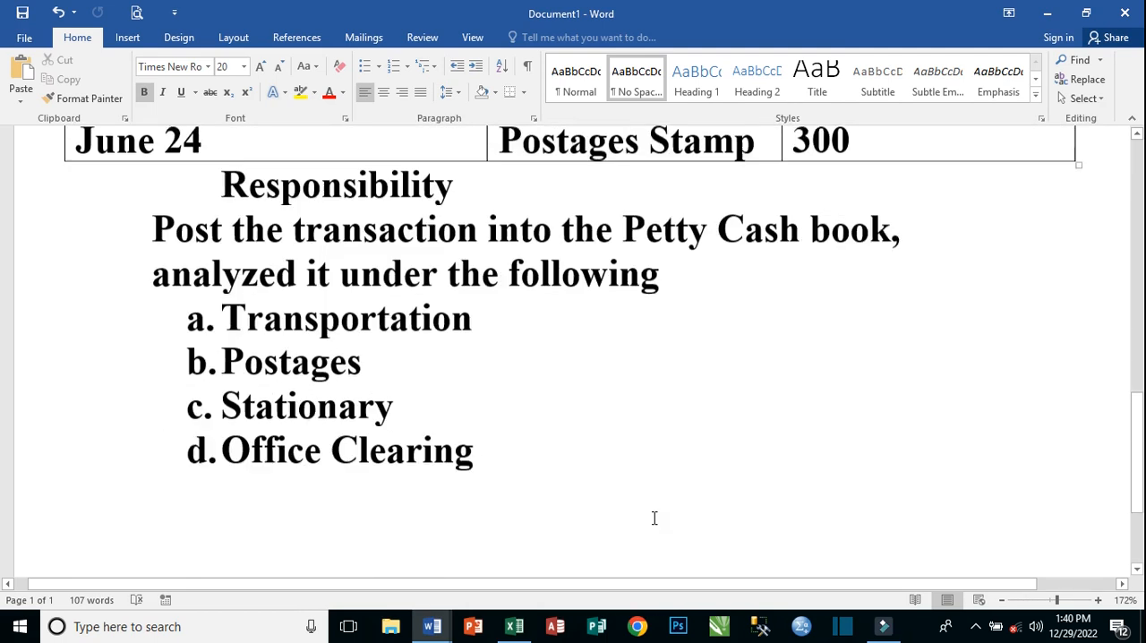
scroll(654, 518, "down", 1)
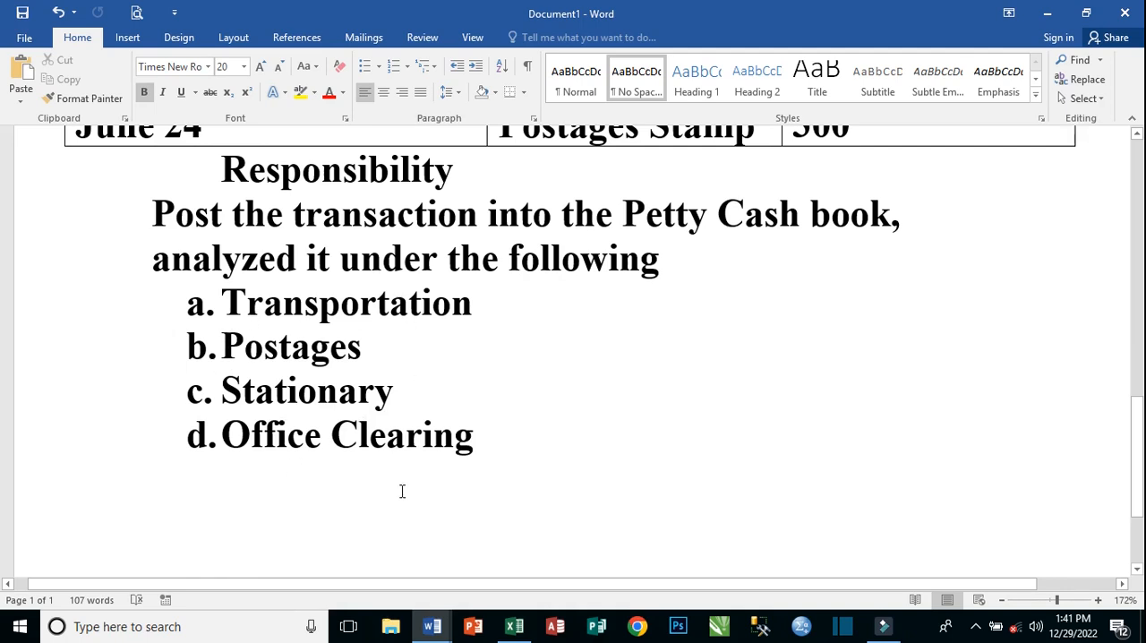
mouse_move(513, 626)
left_click(517, 583)
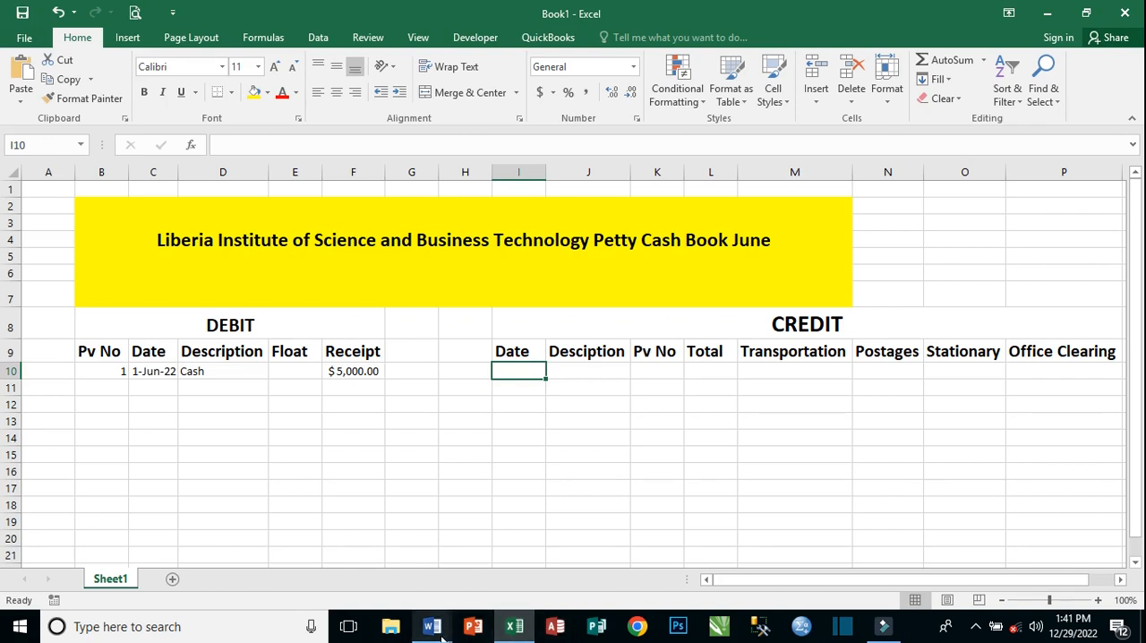
Switch to Word's Document1 and copy the description "DHL Mail" from the June 2 row of the table.
mouse_move(436, 631)
left_click(474, 577)
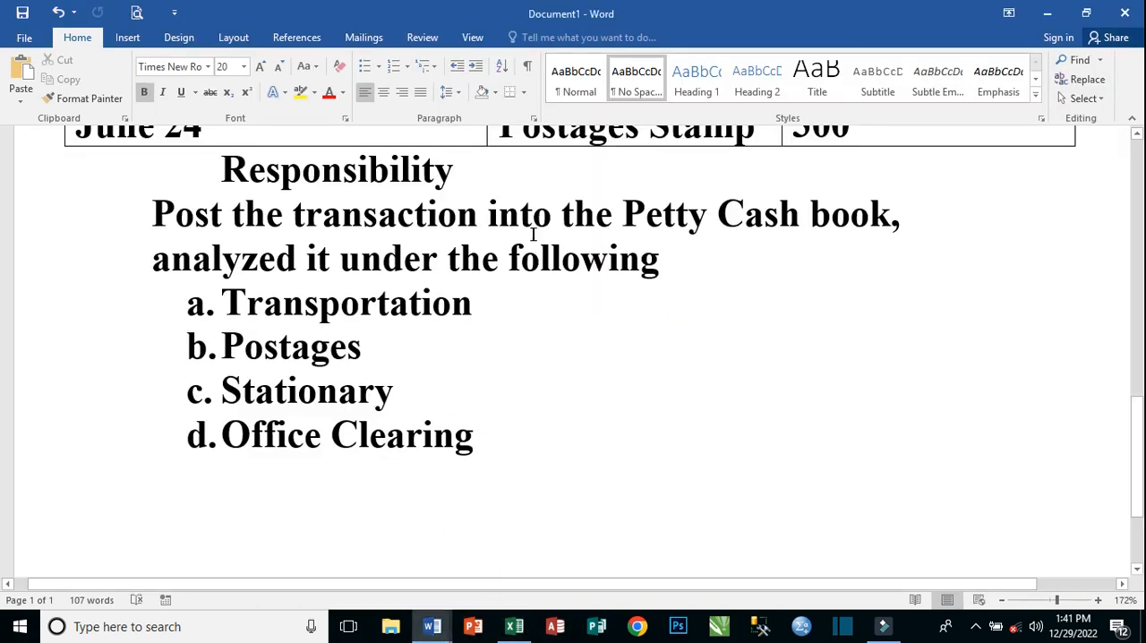
scroll(366, 349, "up", 10)
scroll(366, 349, "down", 2)
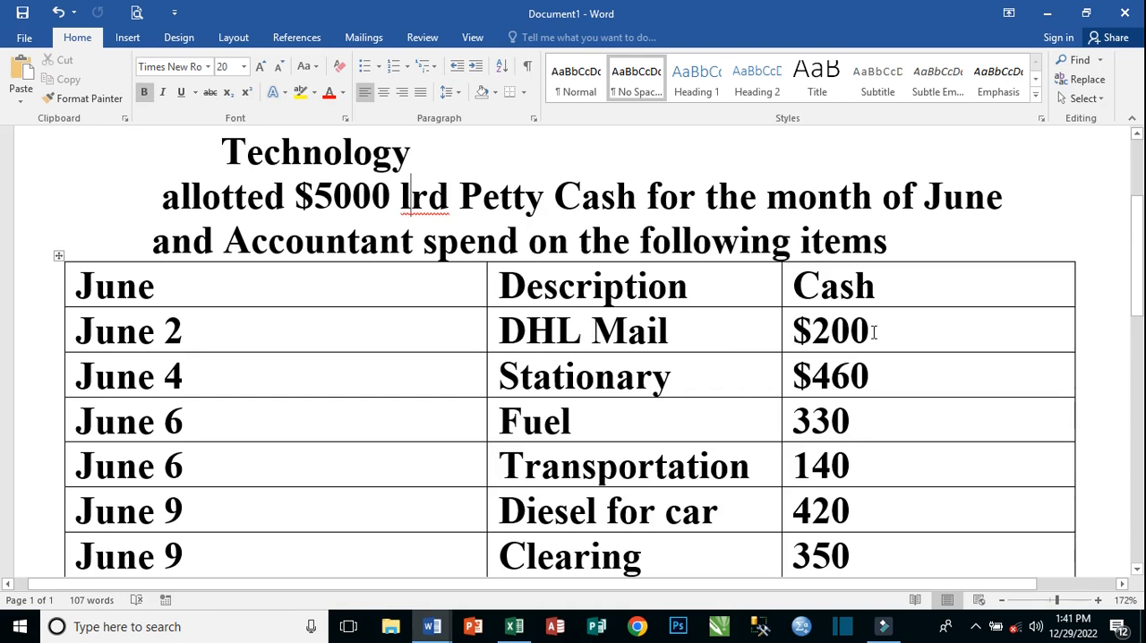
mouse_move(514, 631)
left_click_drag(685, 331, 524, 328)
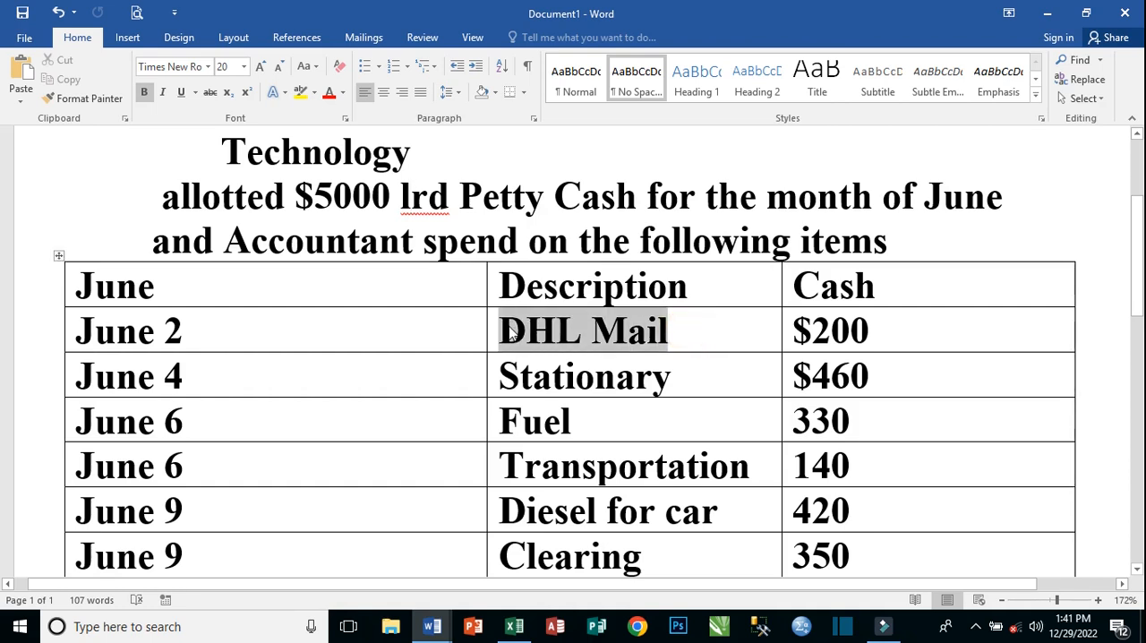
right_click(511, 333)
left_click(554, 45)
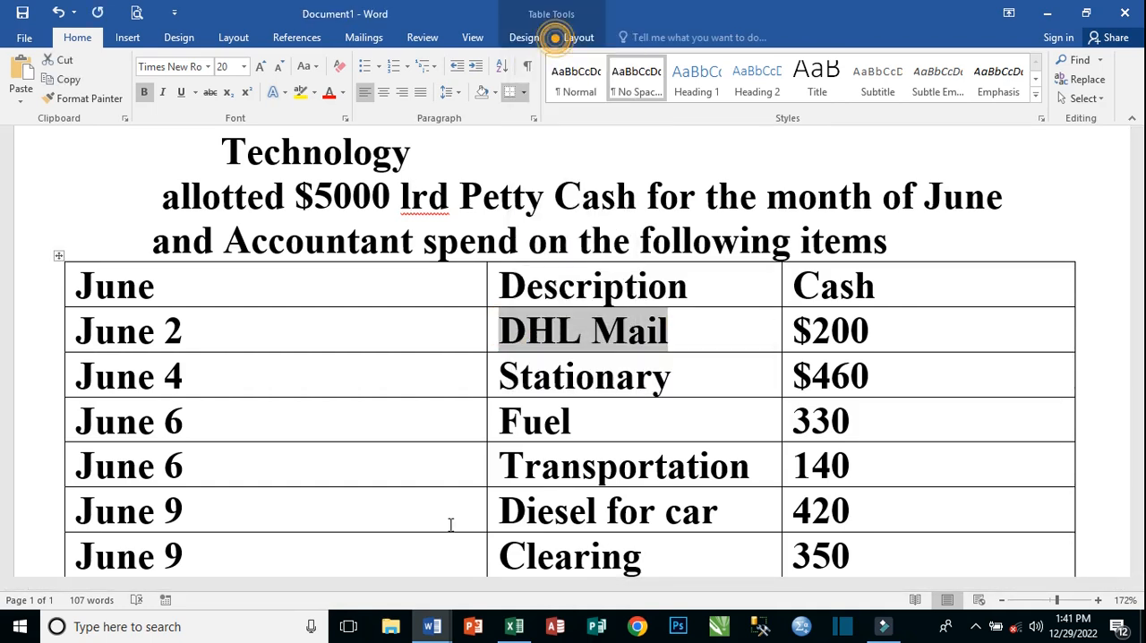
Return to the Excel petty cash book and enter the date JUNE 2,2022 in cell I10 of the credit side.
left_click(513, 627)
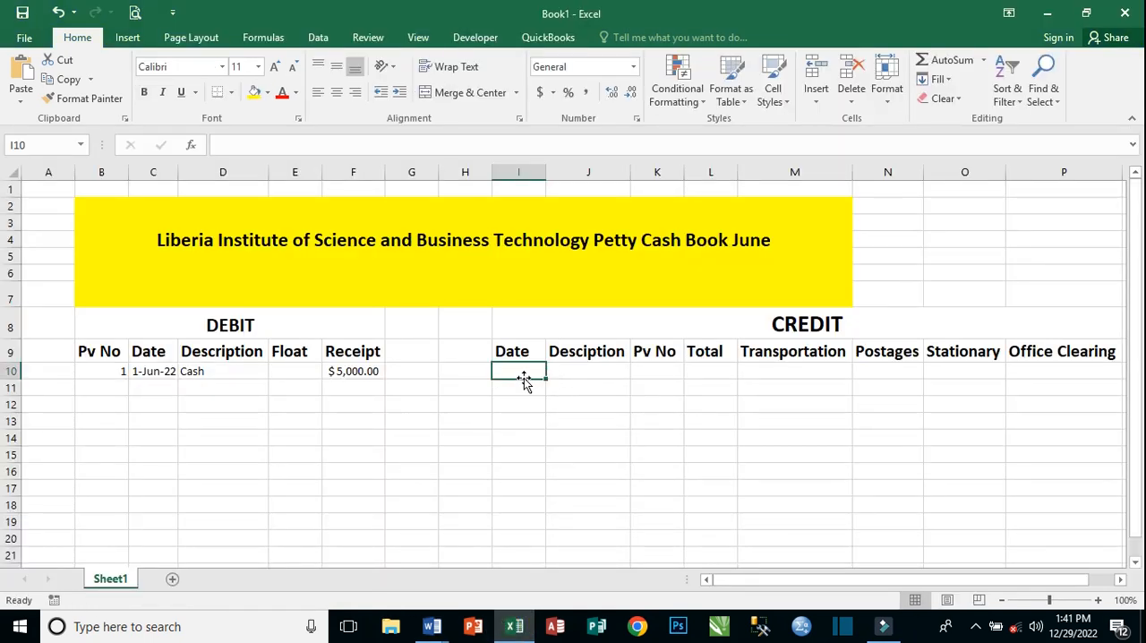
type("JUNE 2")
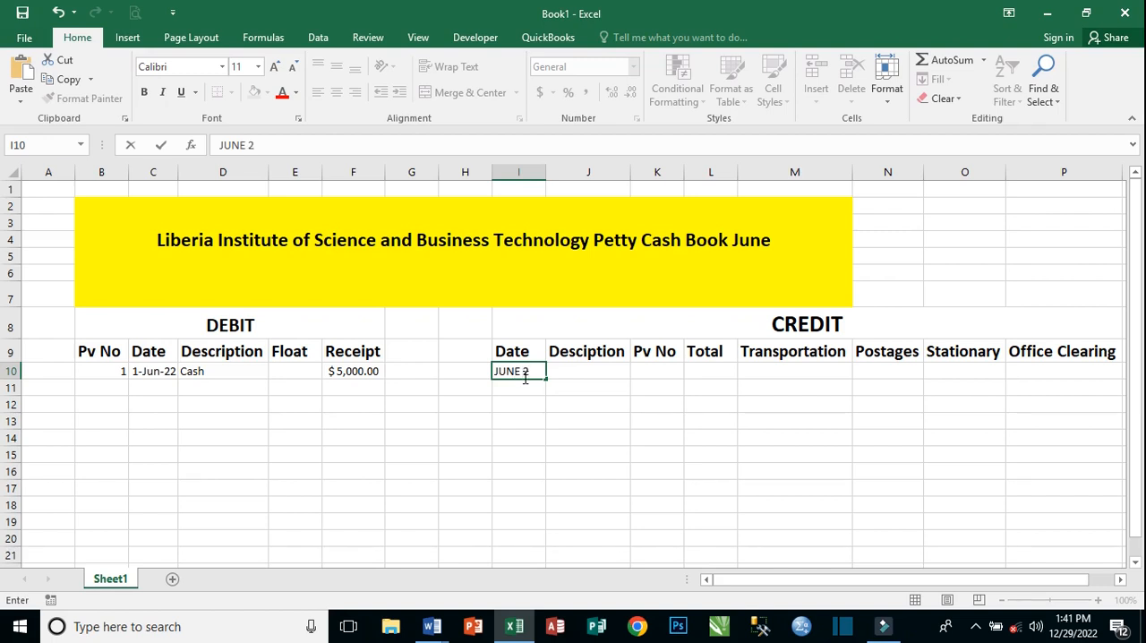
type(",20022")
key("Tab")
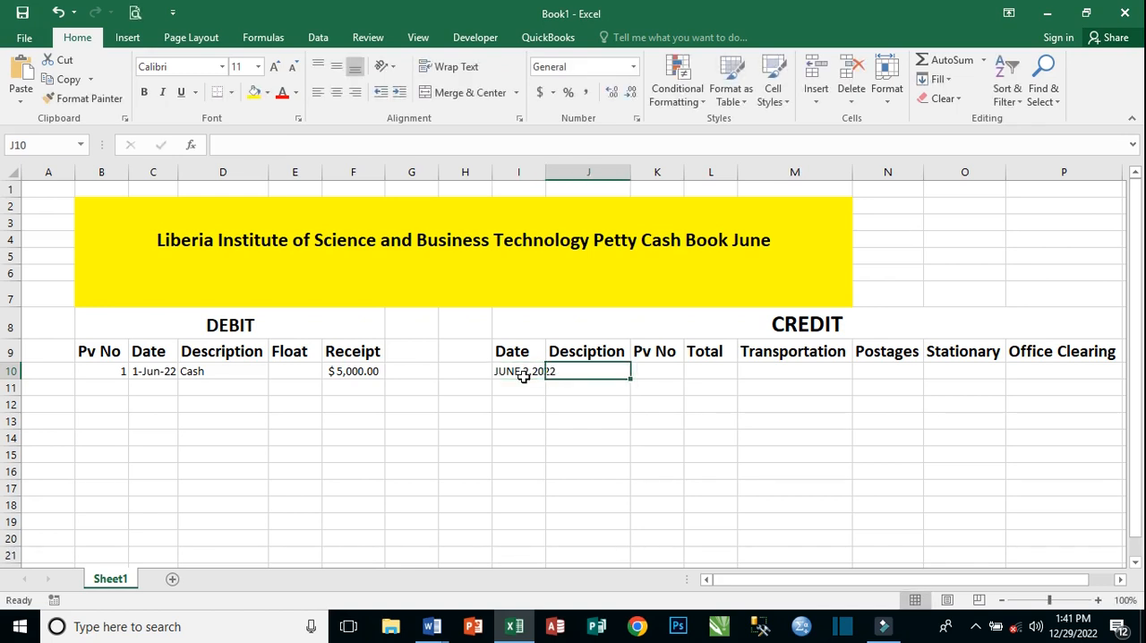
Paste "DHL Mail" into credit description cell J10 and reduce its font size to 12.
right_click(597, 374)
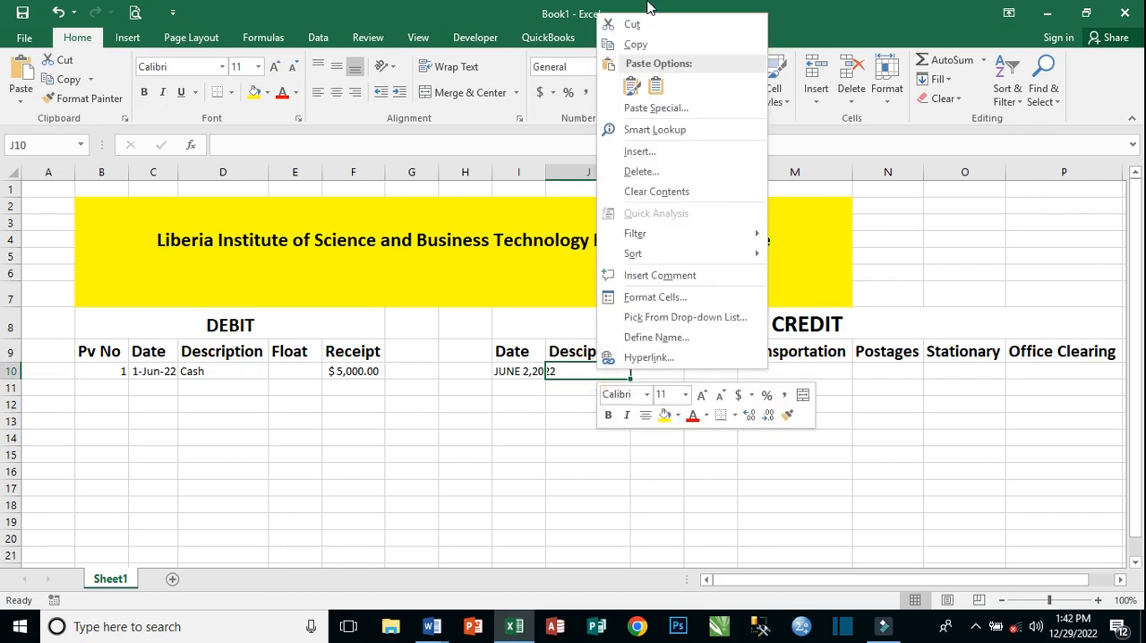
left_click(631, 87)
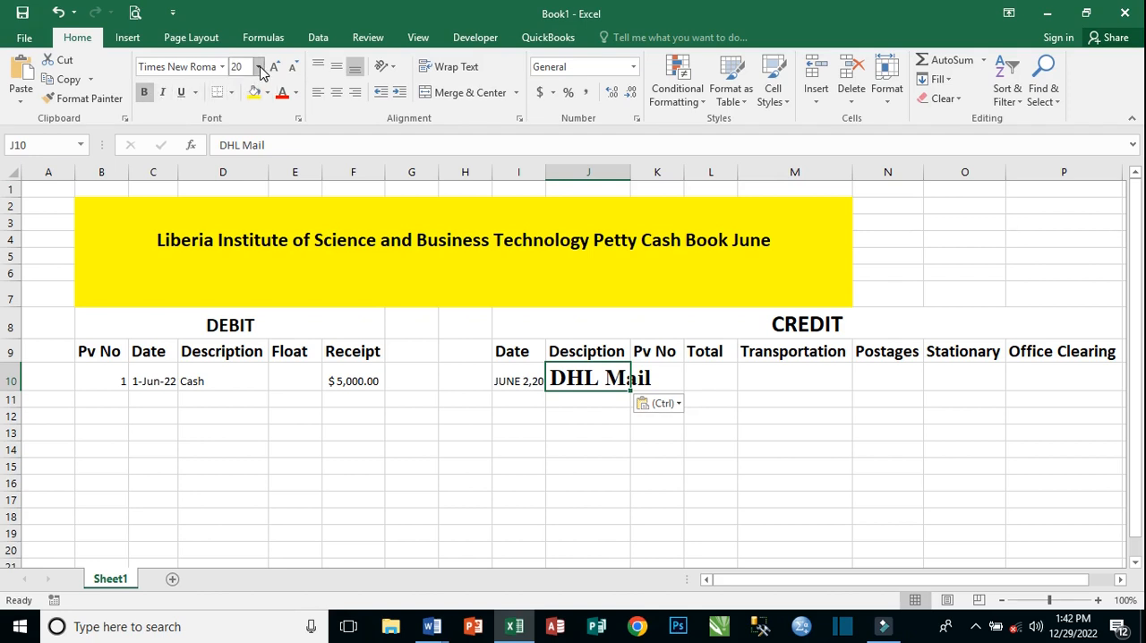
left_click(590, 431)
left_click(584, 378)
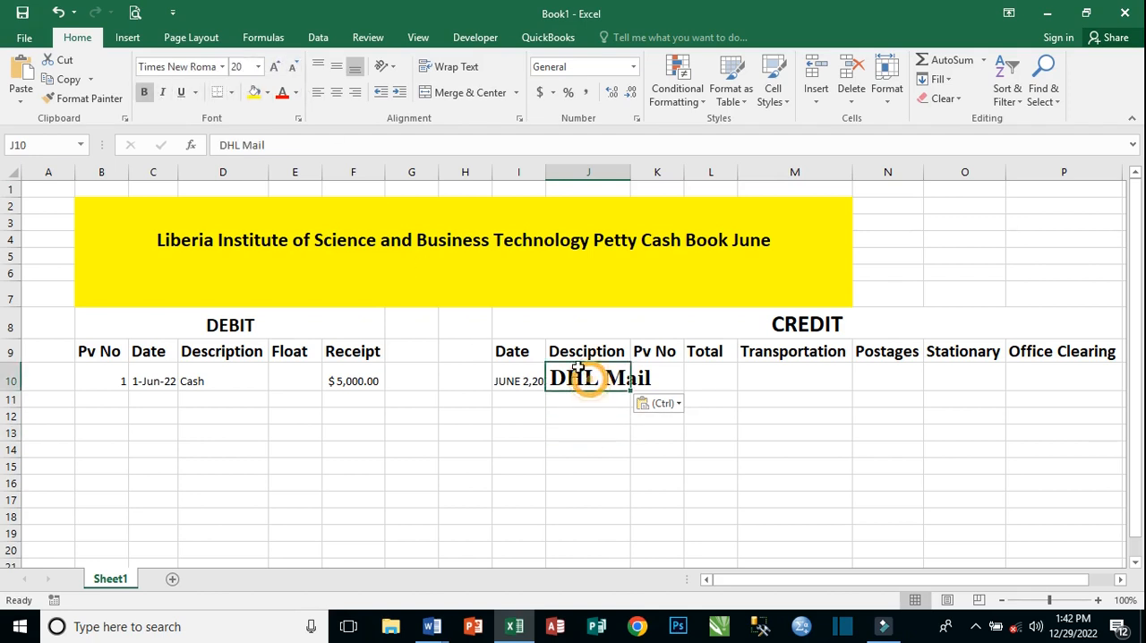
left_click(293, 68)
left_click(293, 68)
left_click(293, 68)
left_click(293, 68)
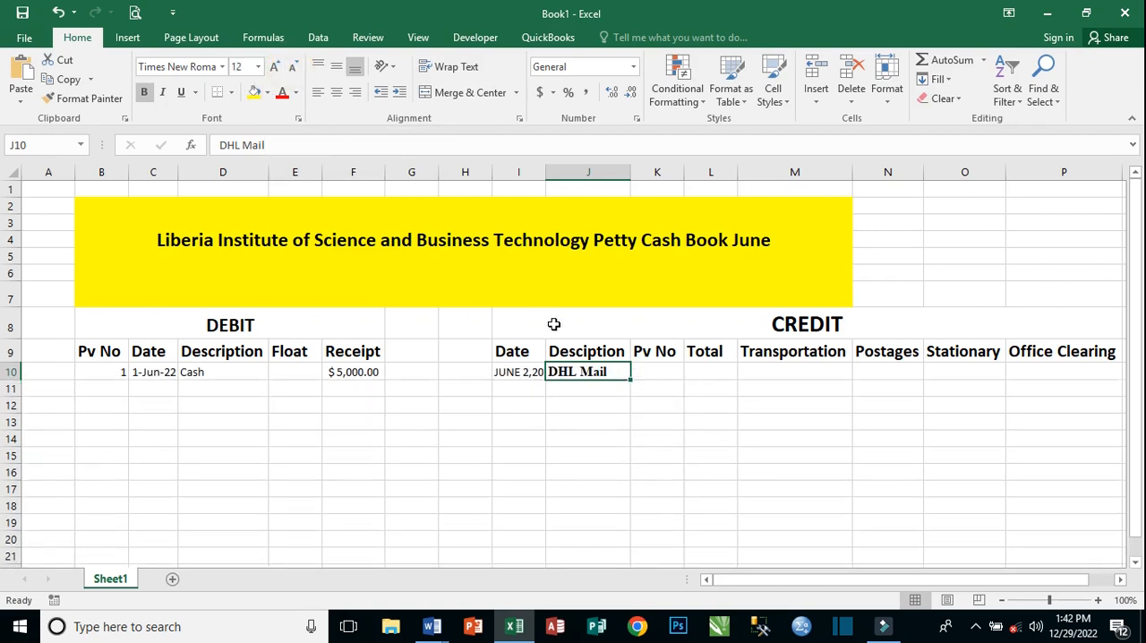
Enter Pv No 1 in K10 and Total 200 in L10 for DHL Mail, and autofit Date column I.
left_click(659, 367)
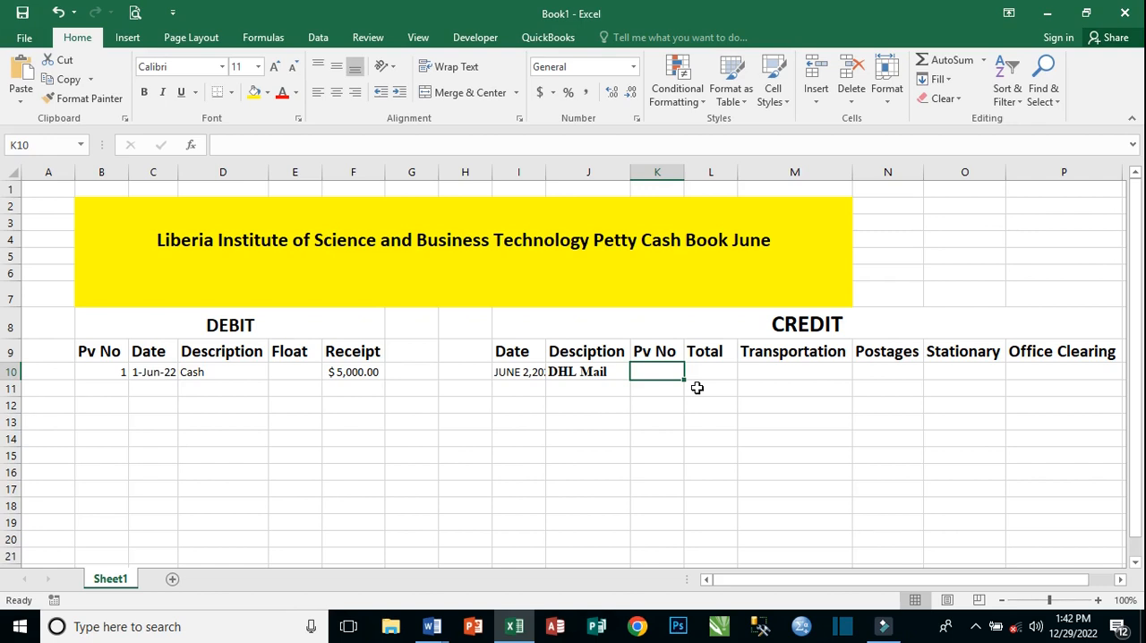
type("1")
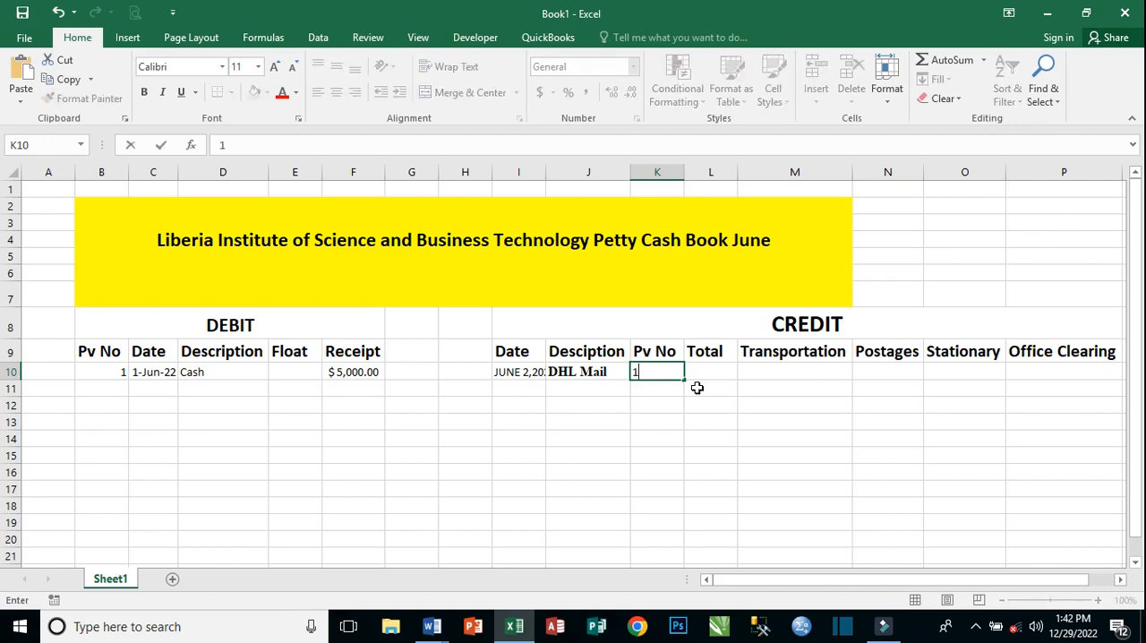
key("Tab")
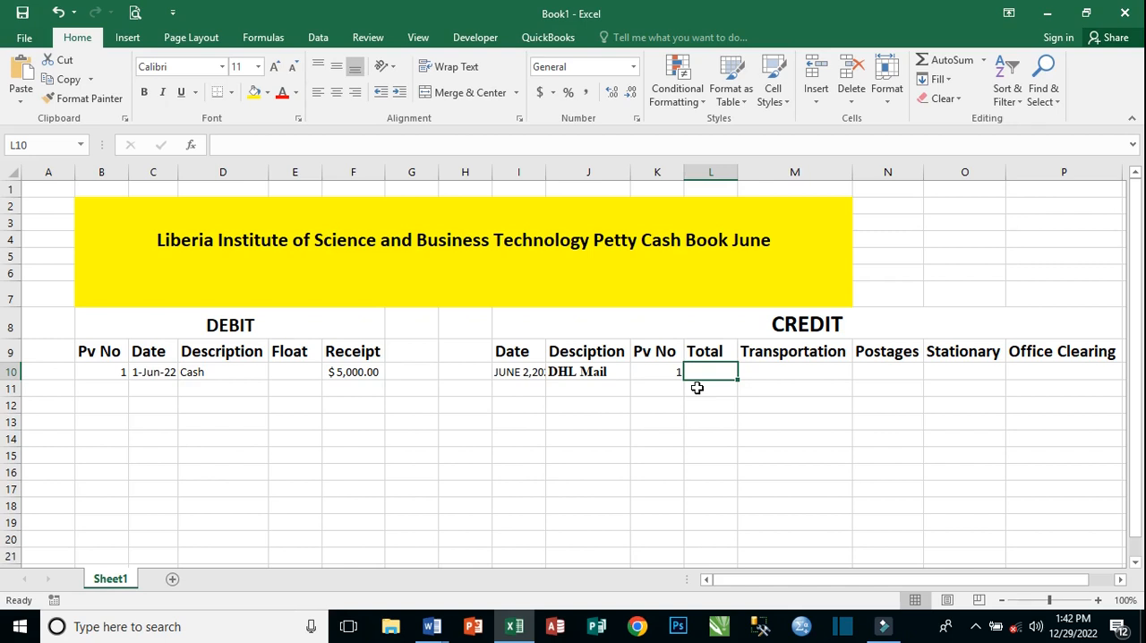
type("2")
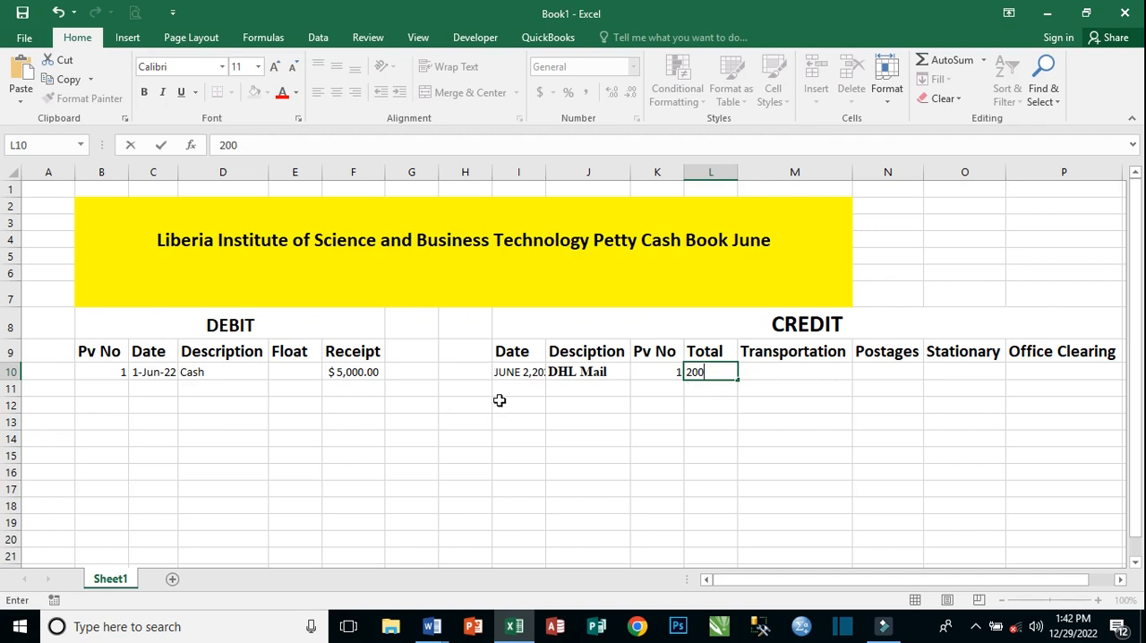
type("00")
left_click(538, 372)
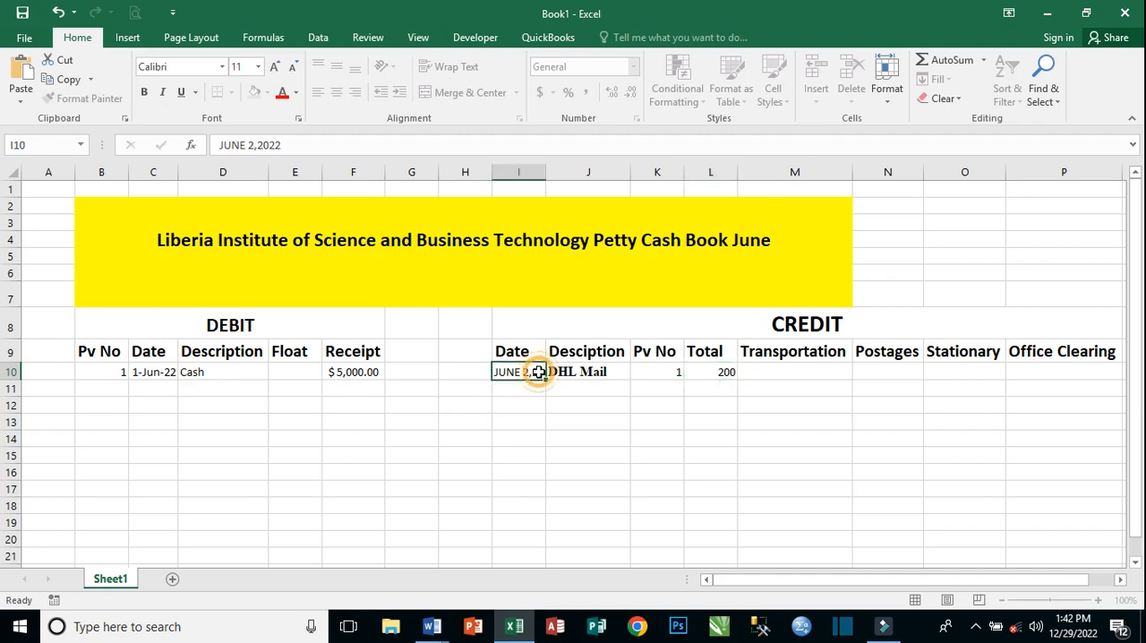
double_click(543, 168)
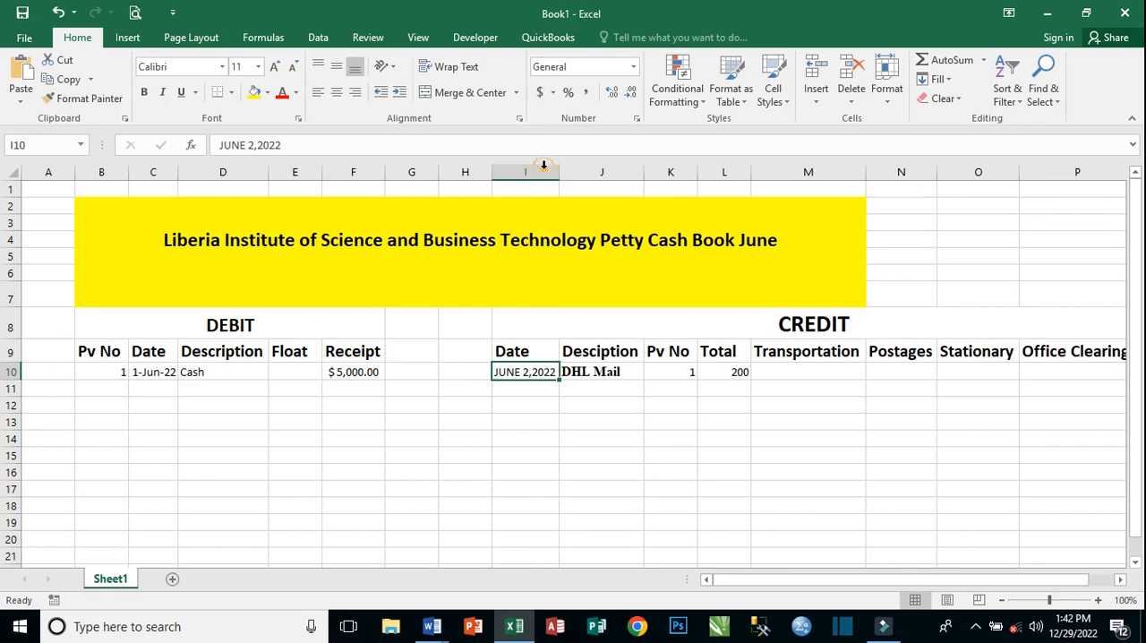
Switch to Word's Document1 and review the June transactions table and the list of analysis headings under Responsibility.
left_click(734, 371)
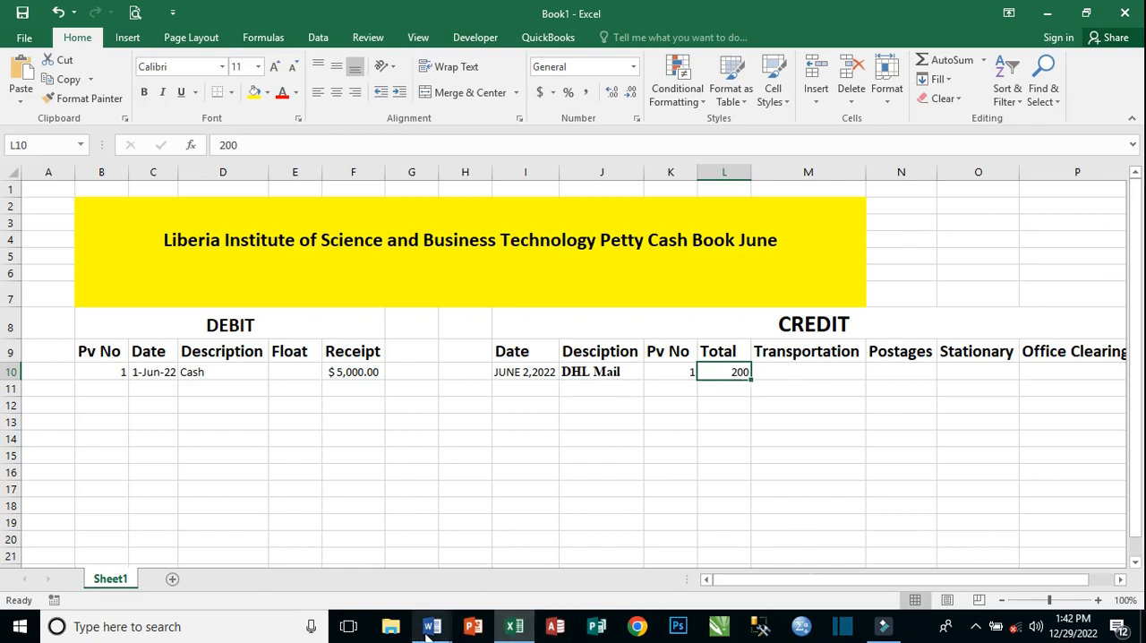
mouse_move(431, 626)
left_click(523, 569)
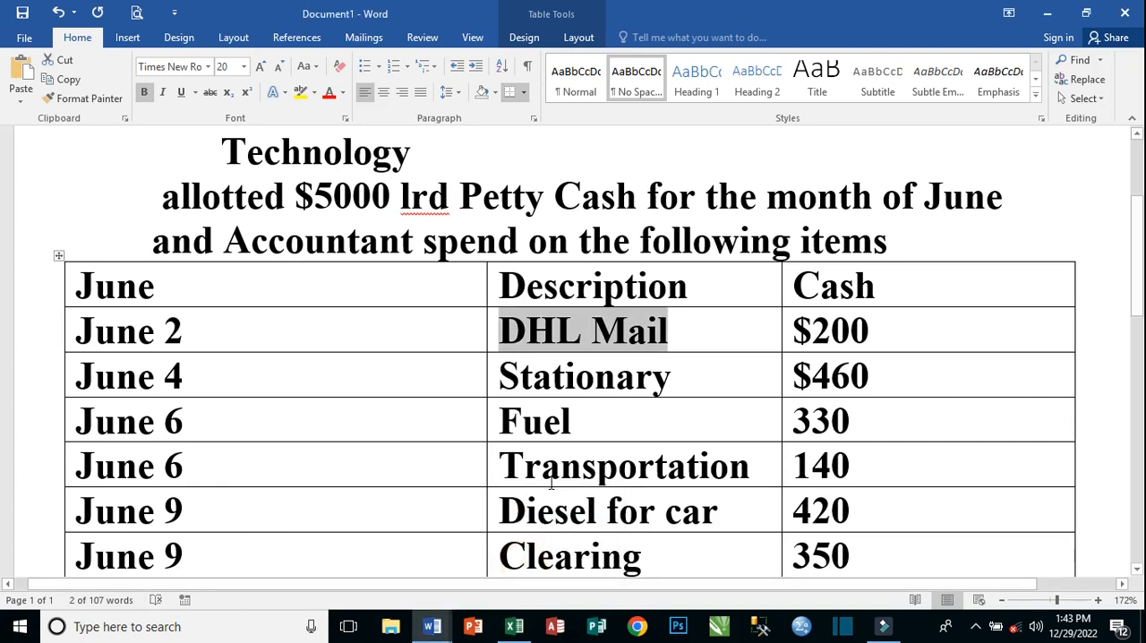
scroll(524, 448, "down", 5)
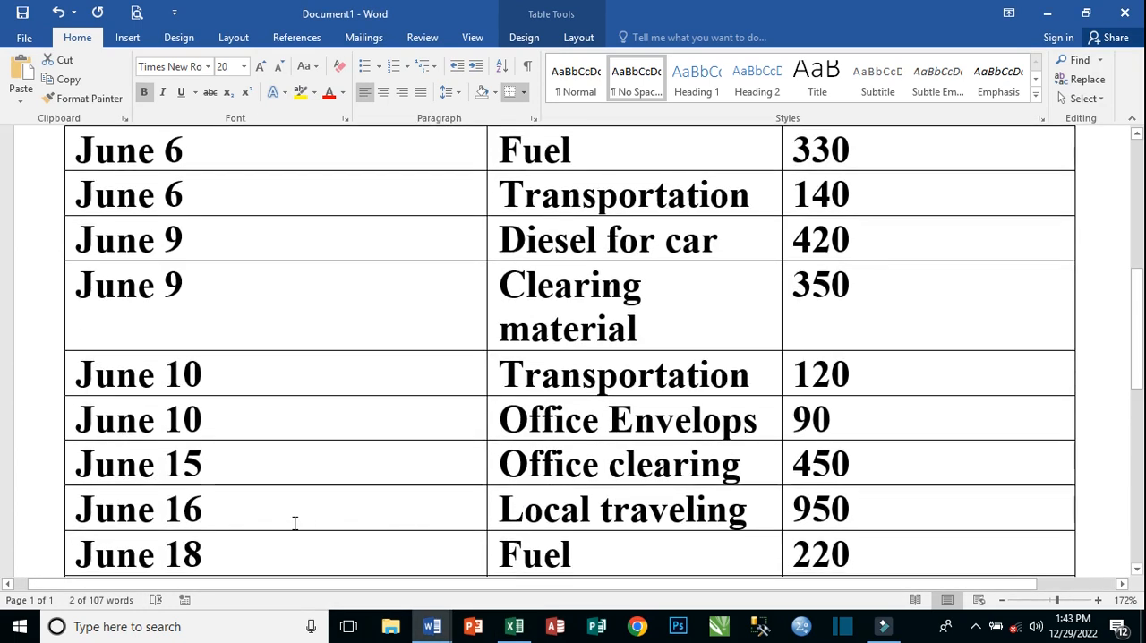
scroll(526, 377, "up", 4)
scroll(526, 377, "down", 10)
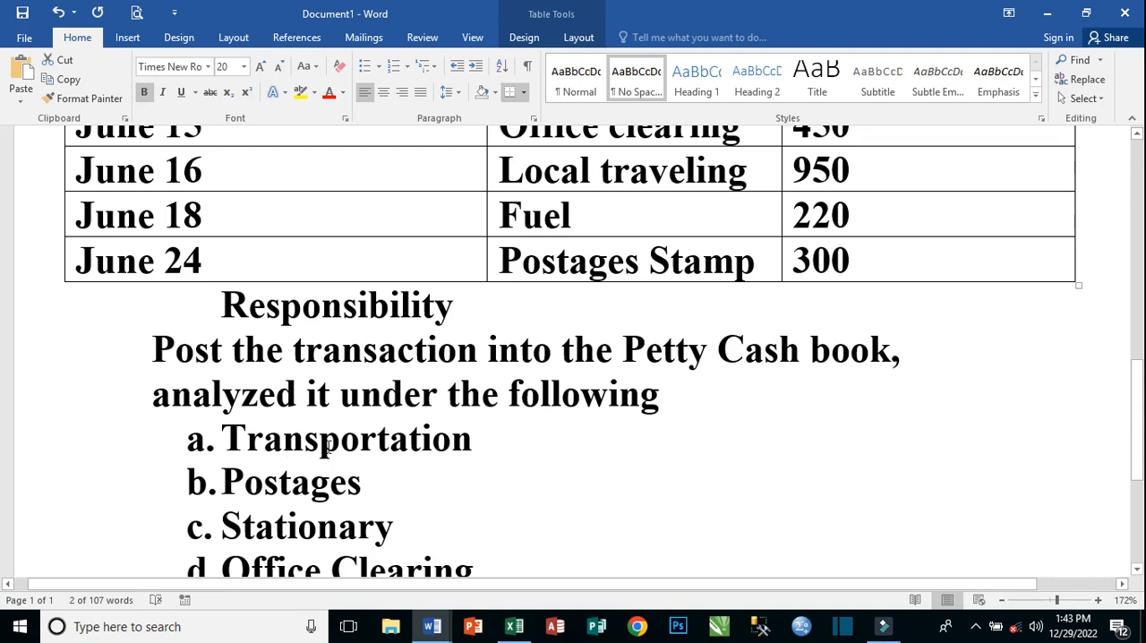
scroll(336, 445, "down", 1)
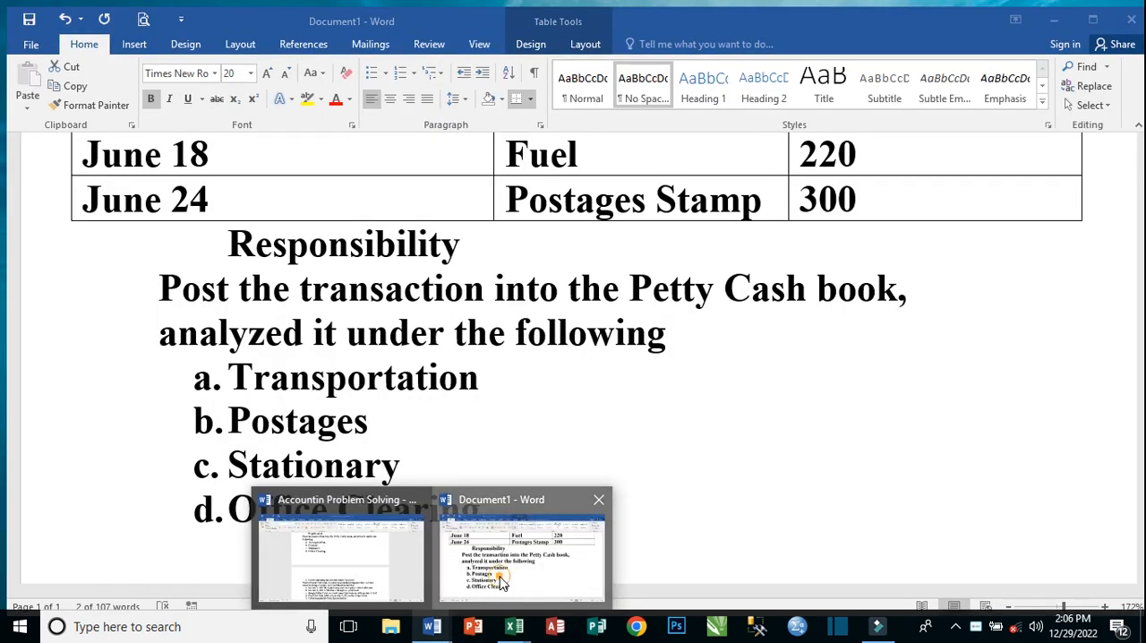
Bring up Word's Document1 and reduce its zoom to 87% to view the whole June transactions table.
left_click(501, 506)
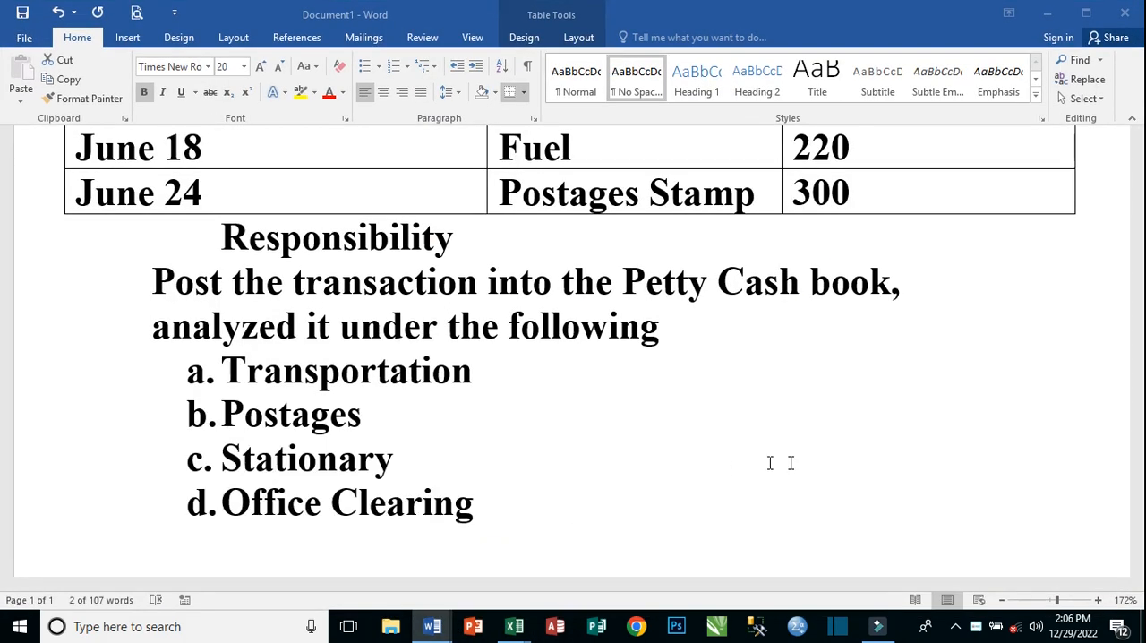
left_click(1058, 599)
left_click(1049, 600)
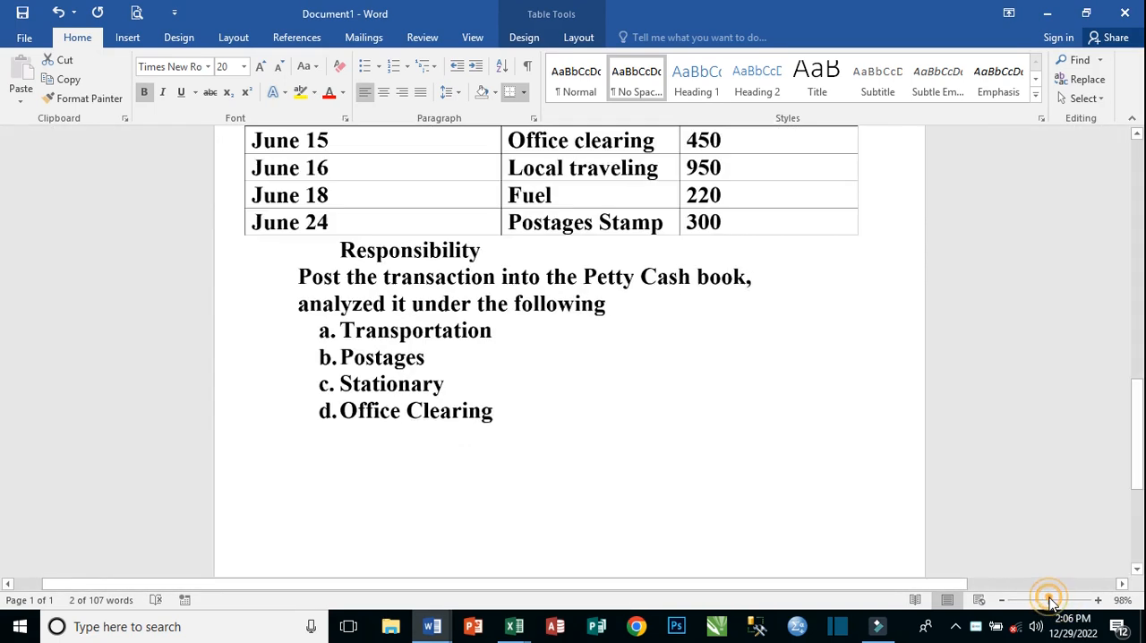
left_click(1052, 601)
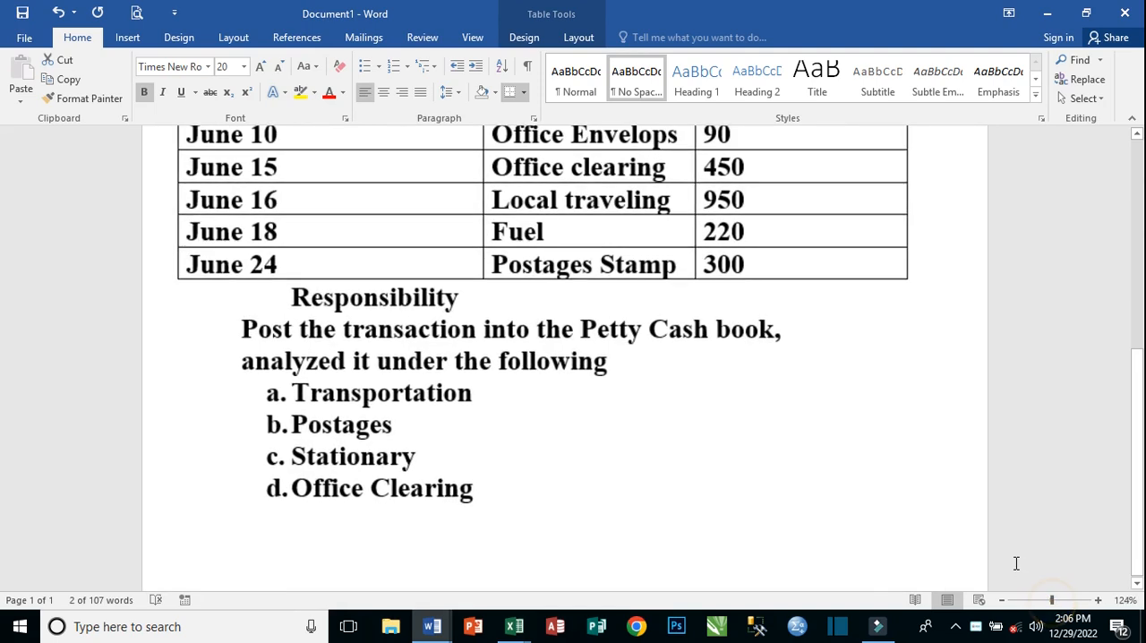
left_click(1044, 600)
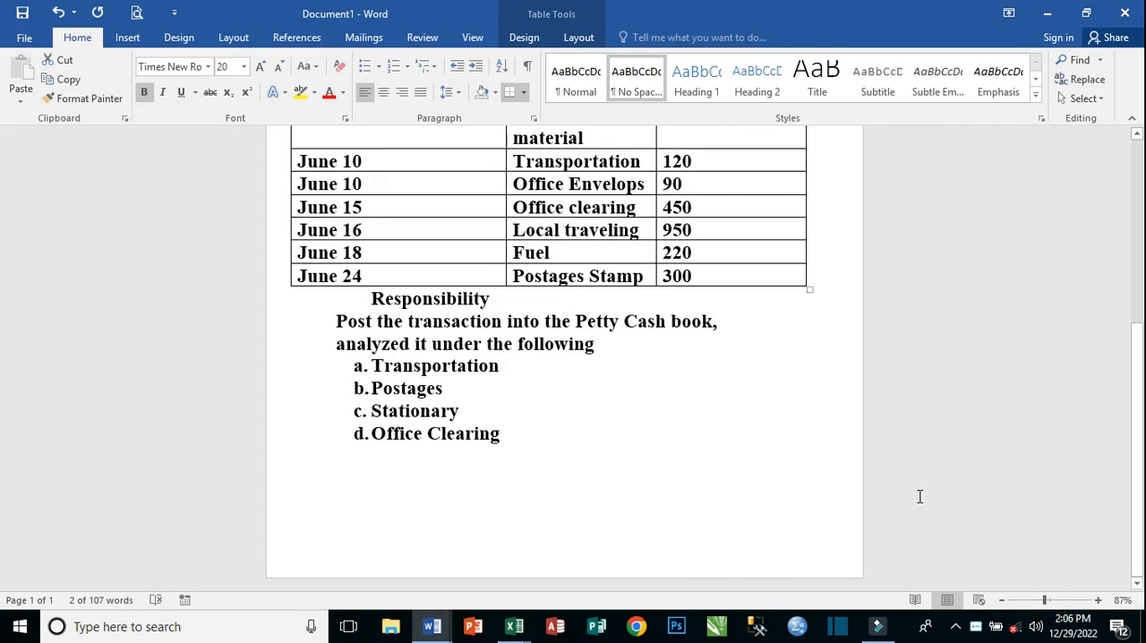
scroll(920, 496, "up", 5)
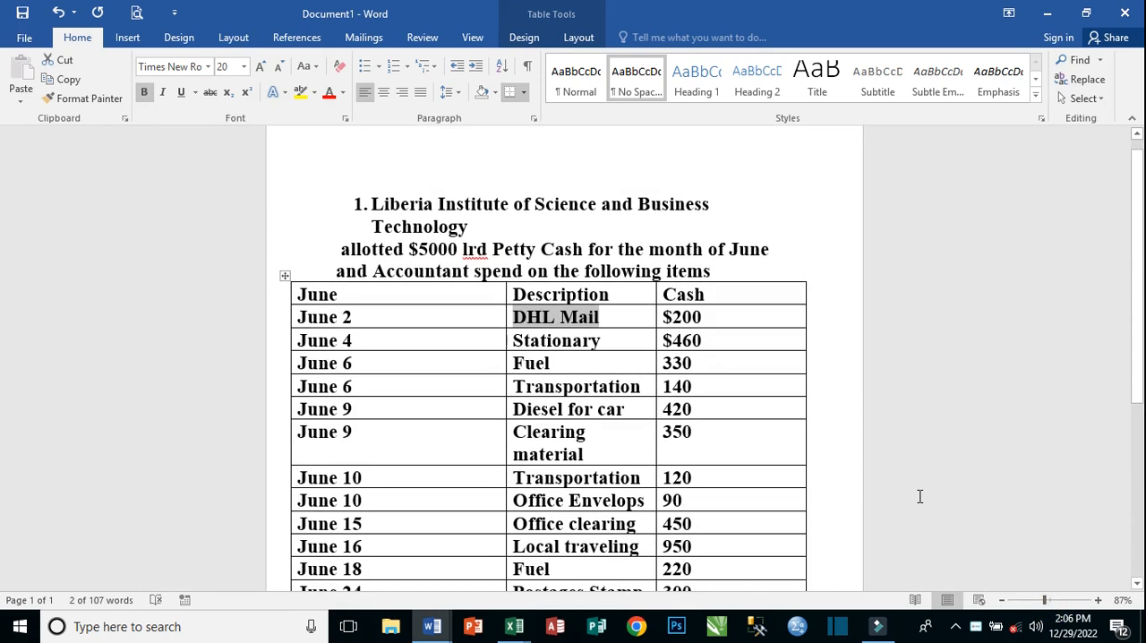
scroll(920, 496, "down", 1)
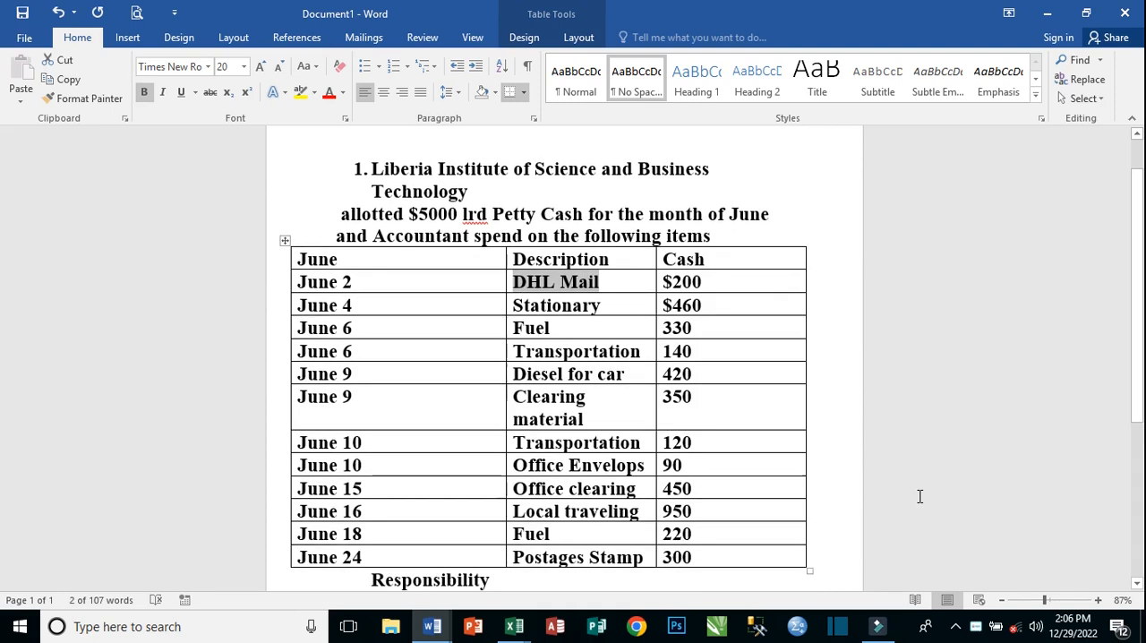
Compare the transactions in the table with the analysis headings Transportation, Postages, Stationary and Office Clearing.
left_click(777, 400)
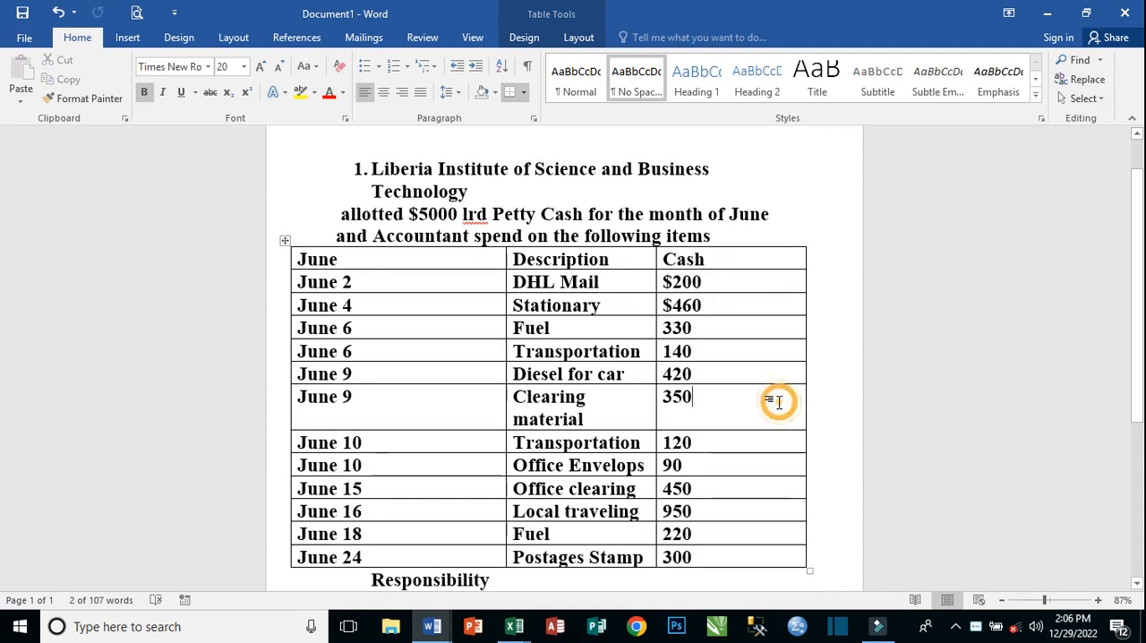
scroll(839, 355, "down", 3)
scroll(840, 356, "down", 3)
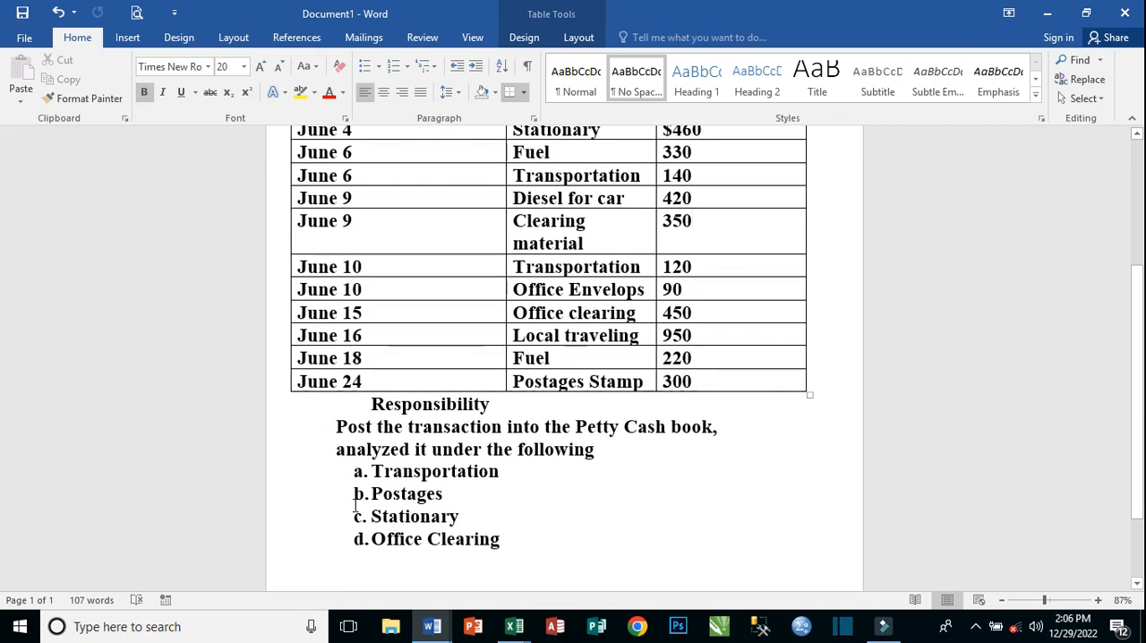
scroll(657, 444, "up", 3)
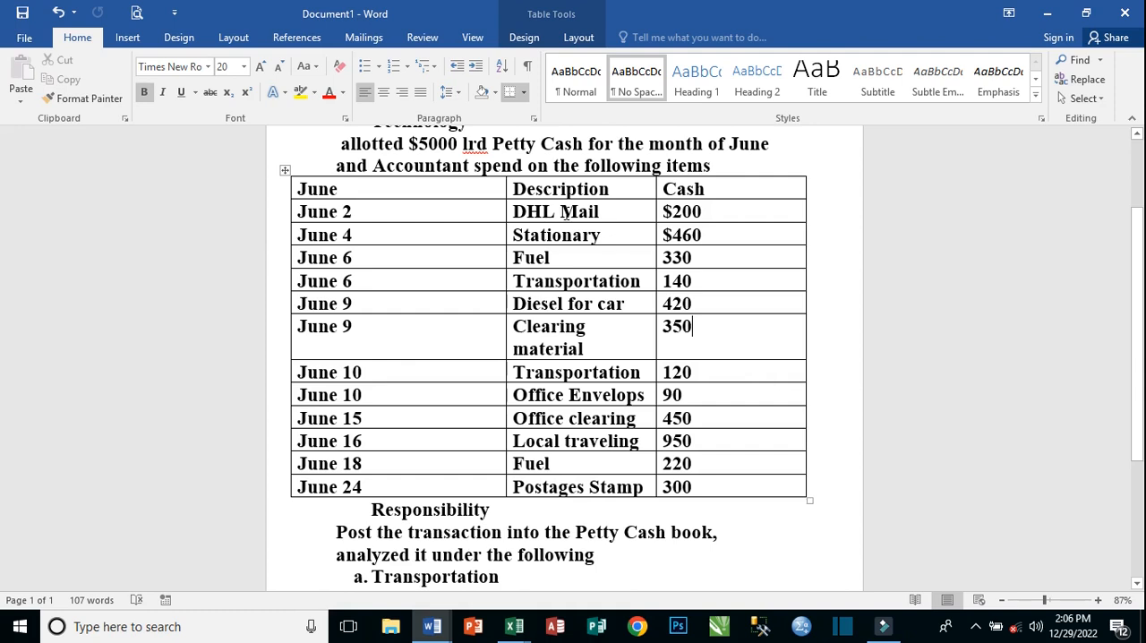
scroll(588, 458, "down", 3)
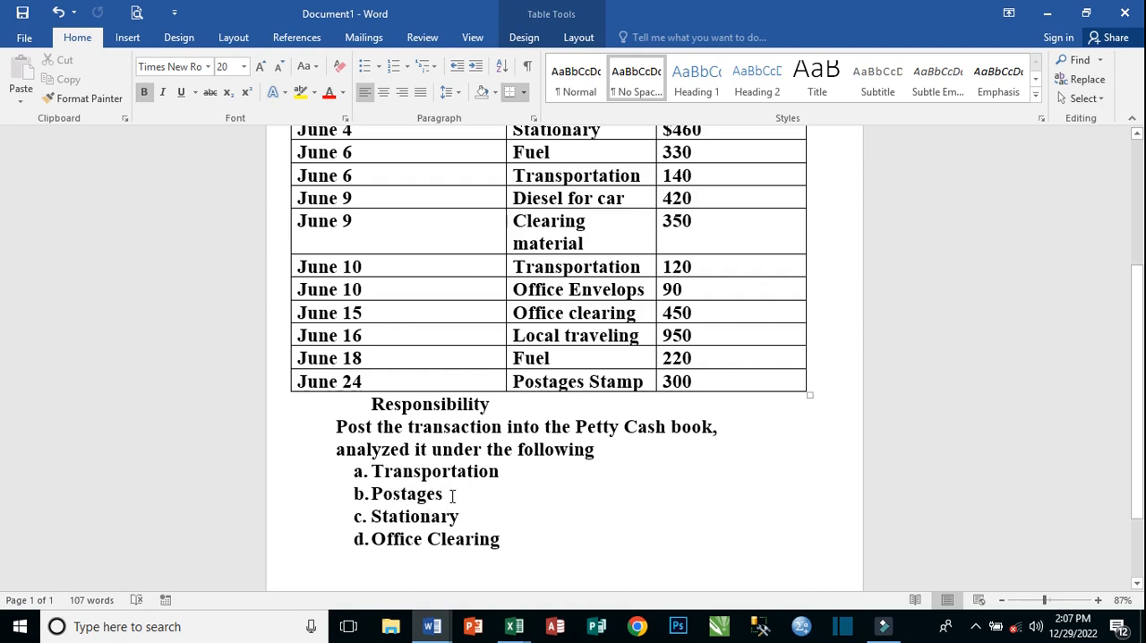
scroll(515, 448, "up", 2)
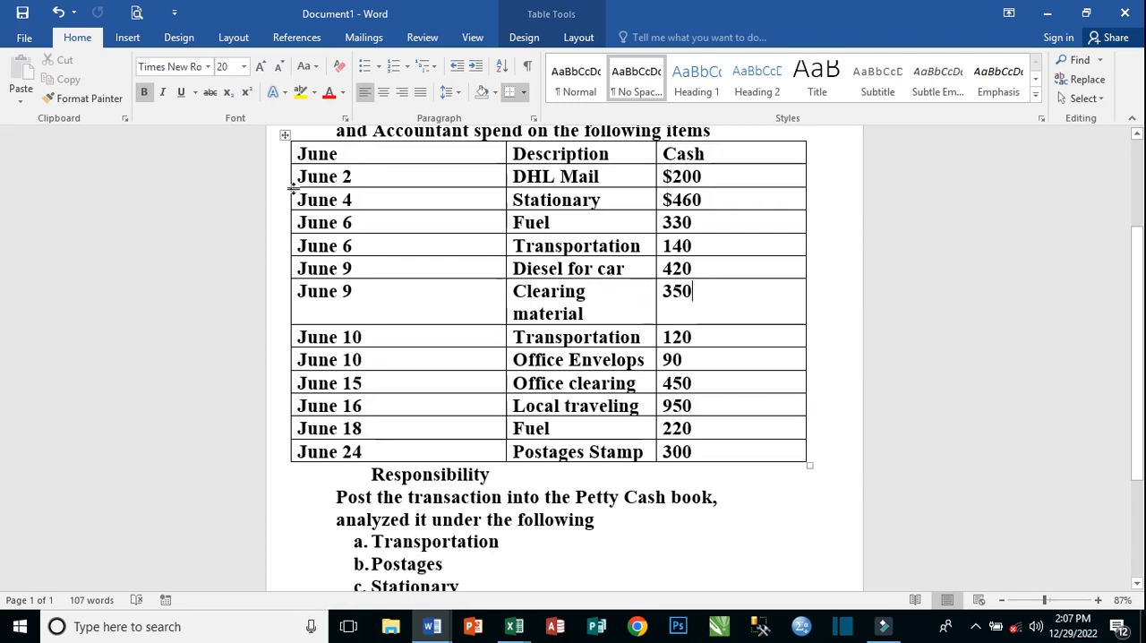
Return to the Excel workbook Book1 and enter 200 for DHL Mail in Postages cell N10.
mouse_move(514, 626)
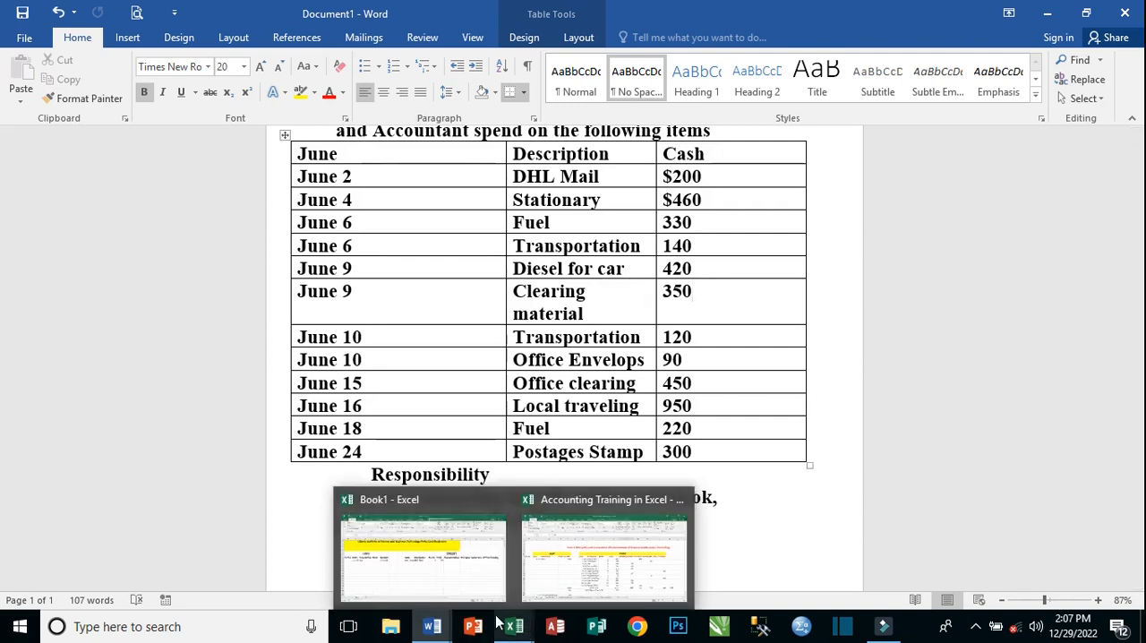
left_click(435, 580)
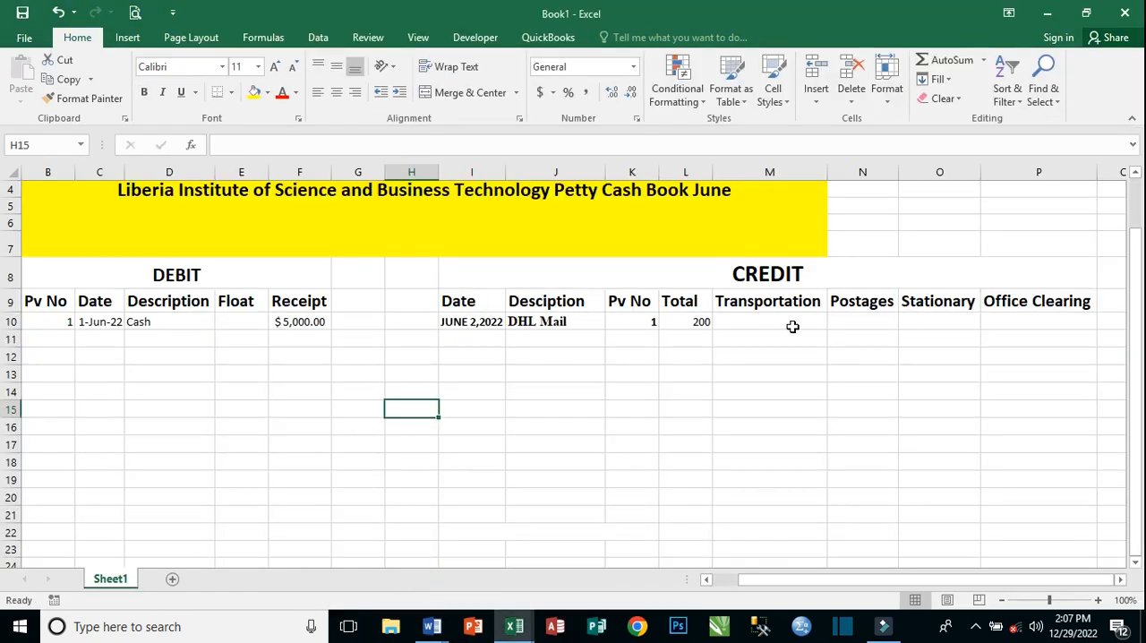
left_click(861, 321)
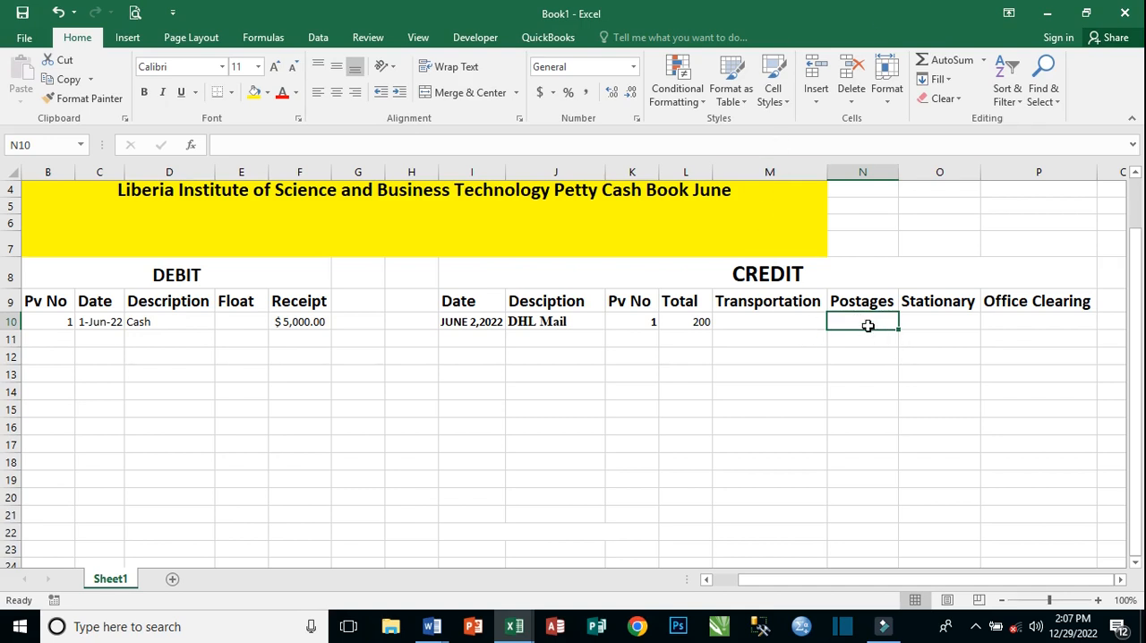
type("200")
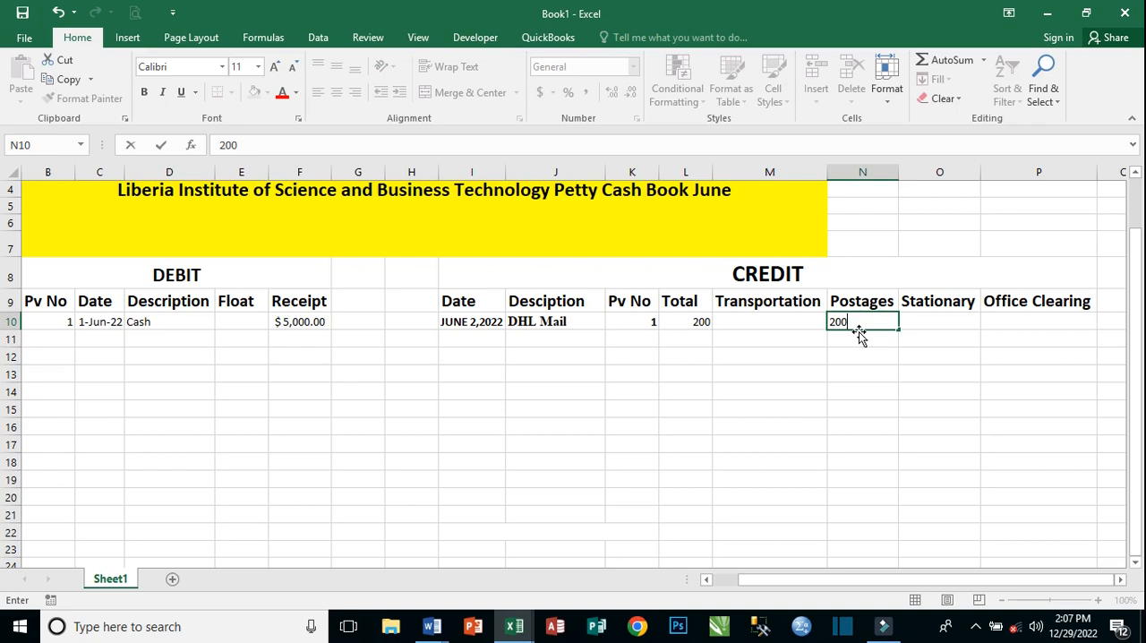
Undo the Postages entry and the clearing of I11:K22 to restore the remaining June dates, descriptions and Pv Nos.
left_click(486, 338)
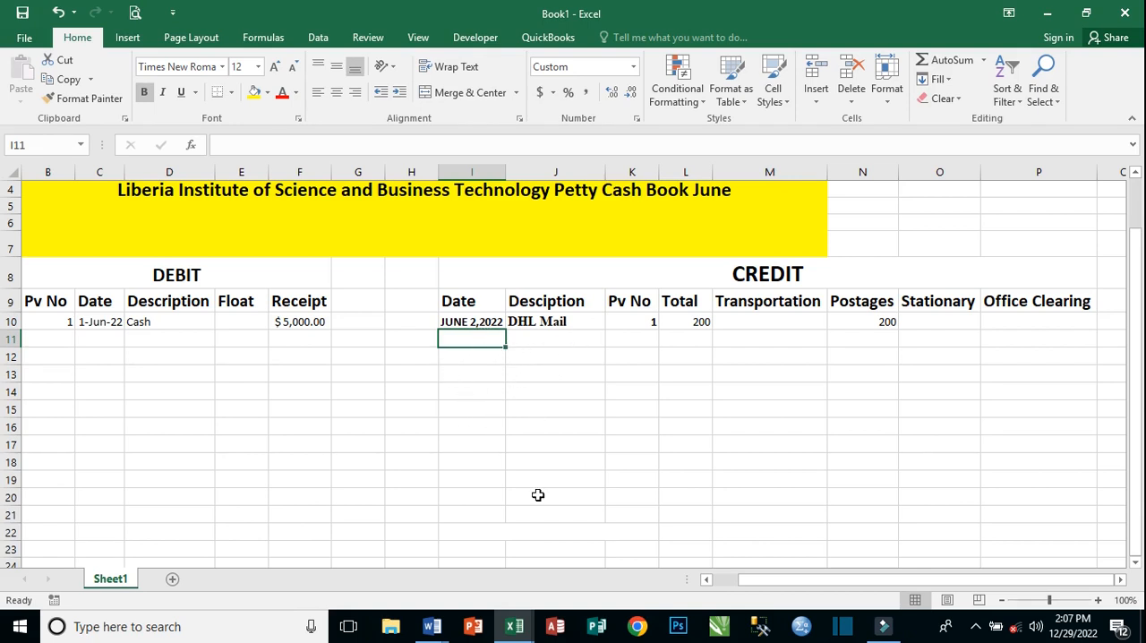
left_click(59, 13)
left_click(60, 12)
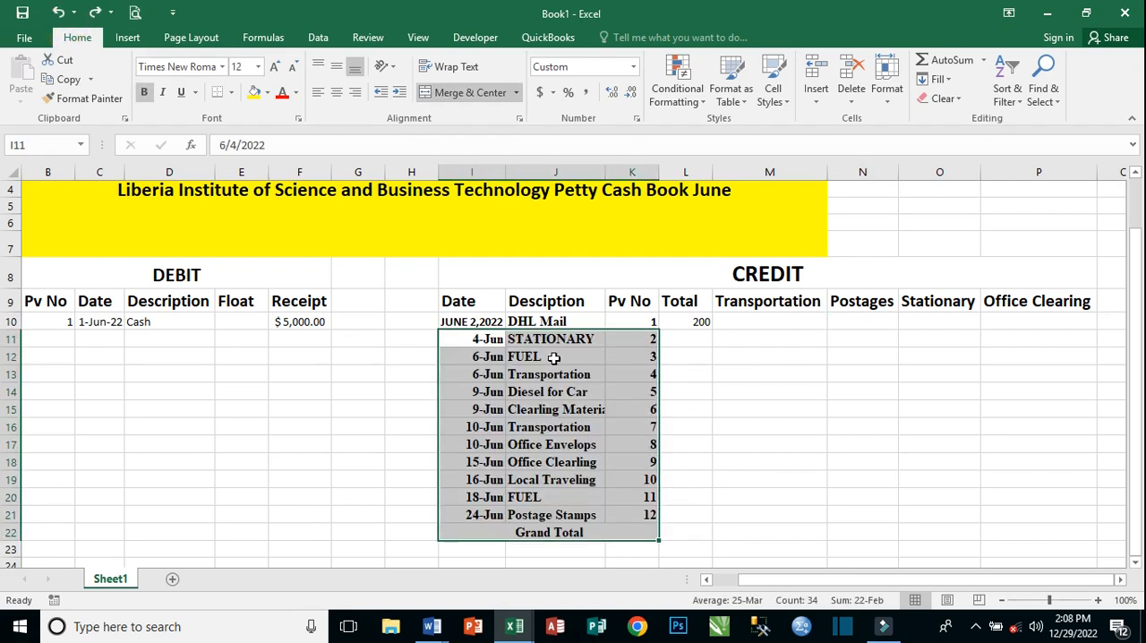
left_click(525, 357)
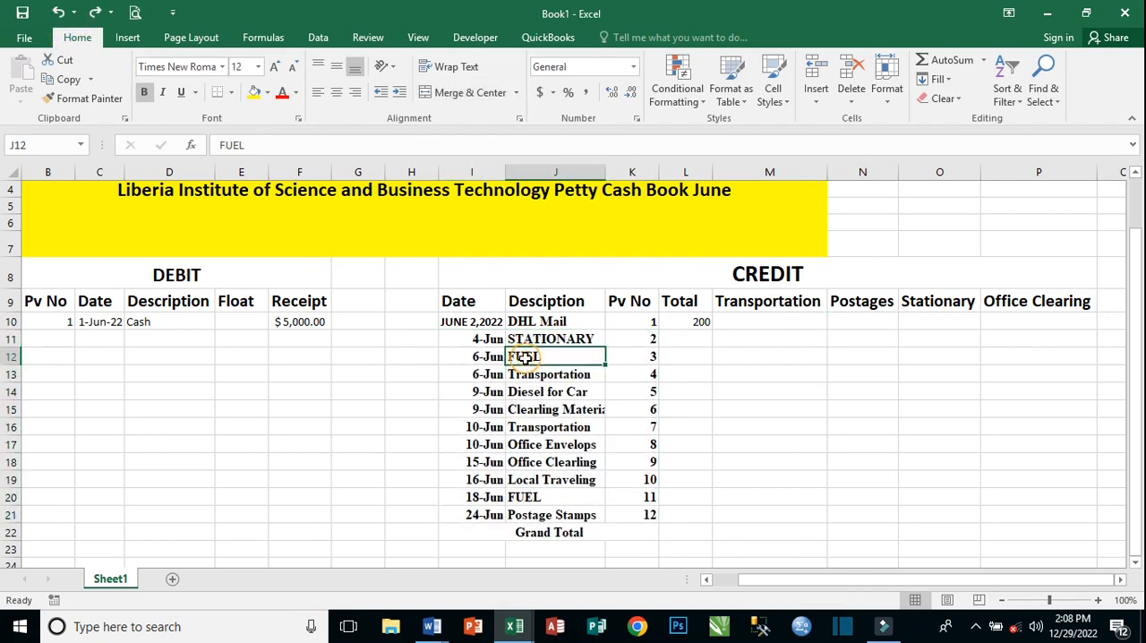
Re-enter the DHL Mail amount of 200 in Postages cell N10.
left_click(867, 321)
type("2")
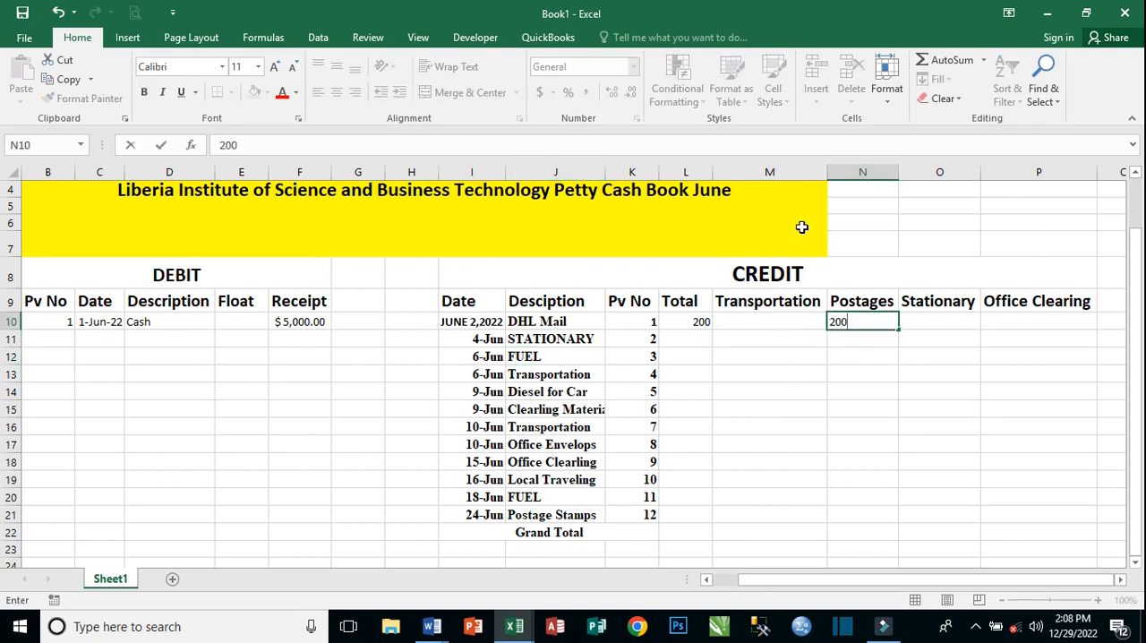
type("00")
left_click(531, 362)
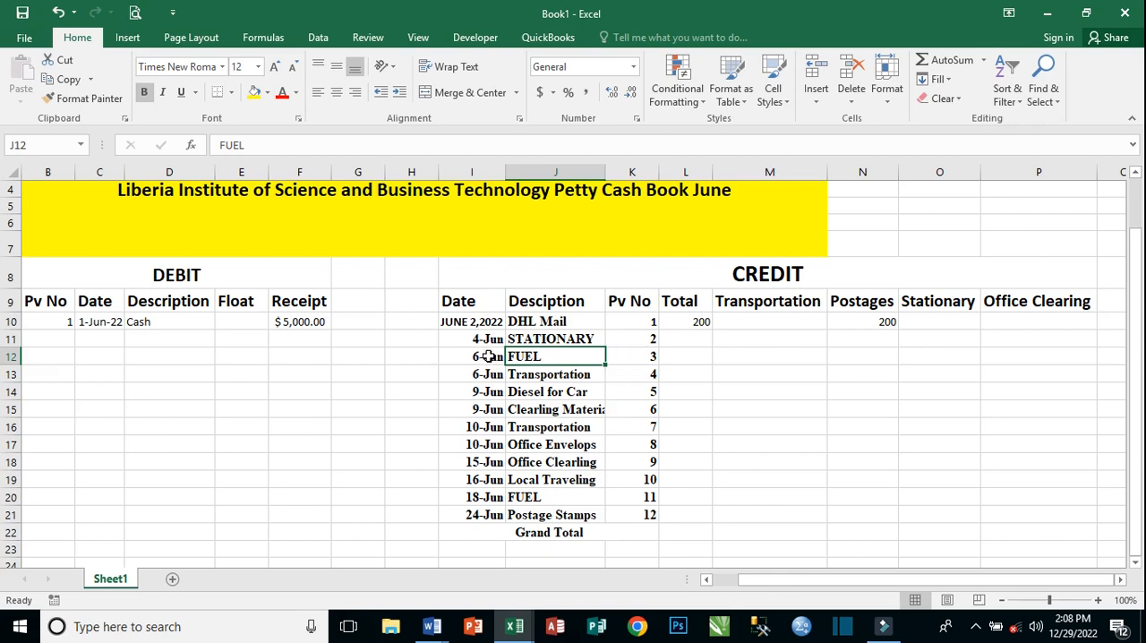
Record the June 4 STATIONARY expense by entering 460 in Total cell L11 and in Stationary cell O11.
left_click(560, 337)
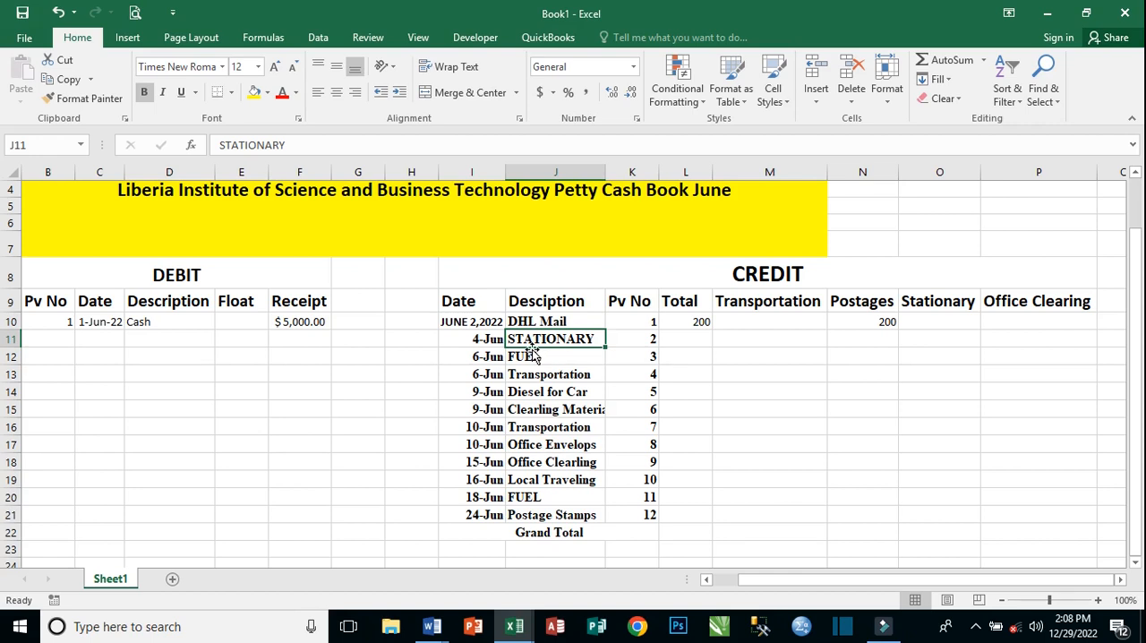
left_click(696, 341)
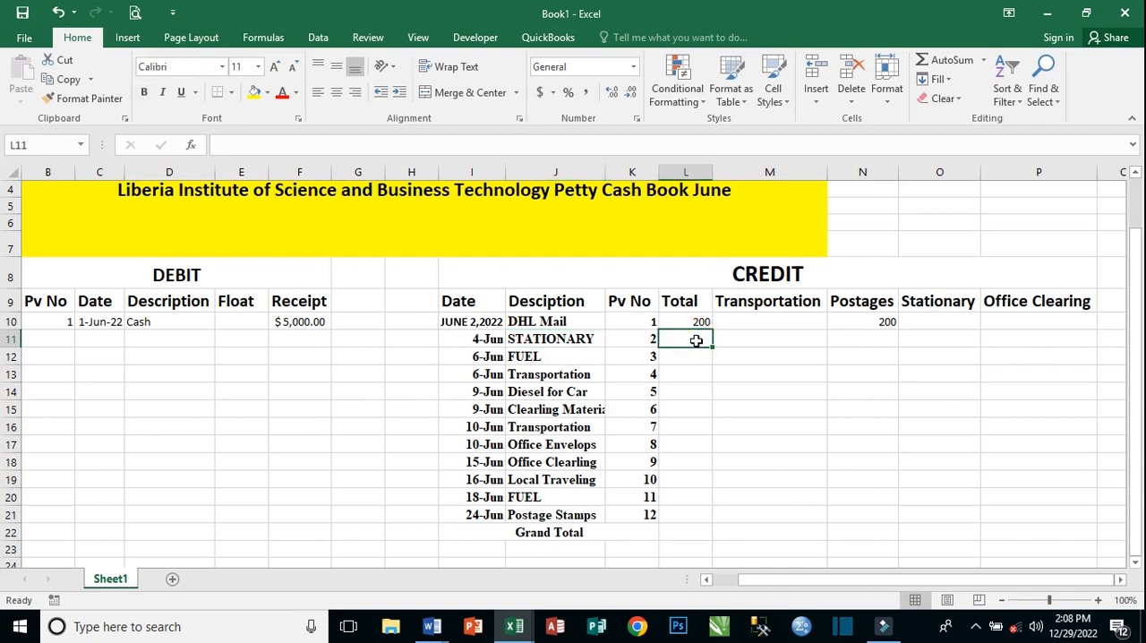
type("46")
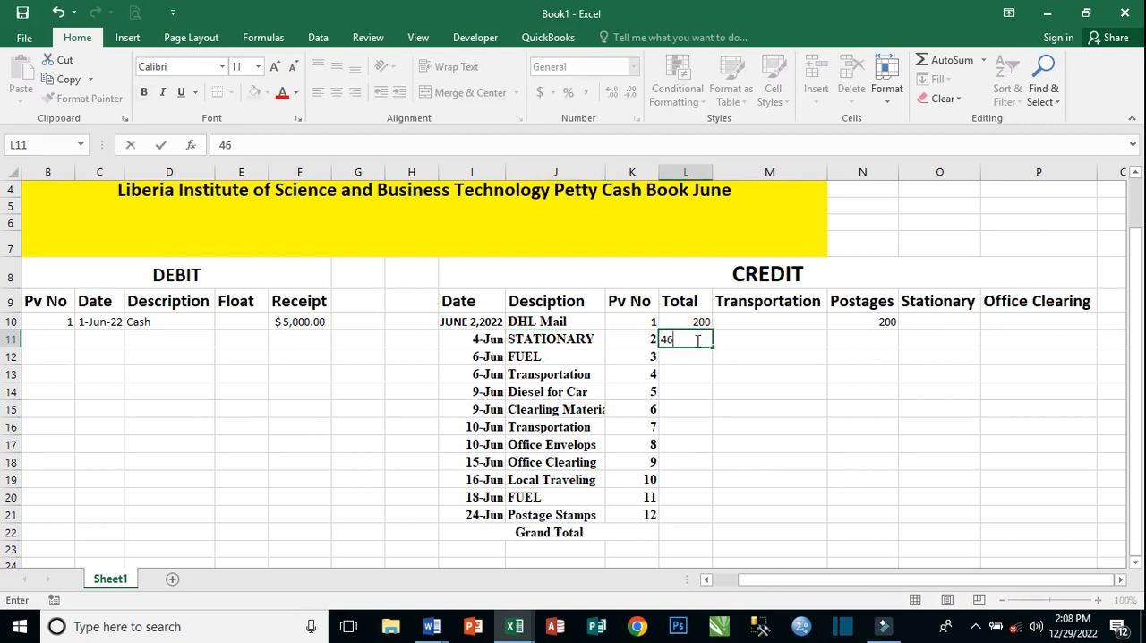
type("0")
key("Tab")
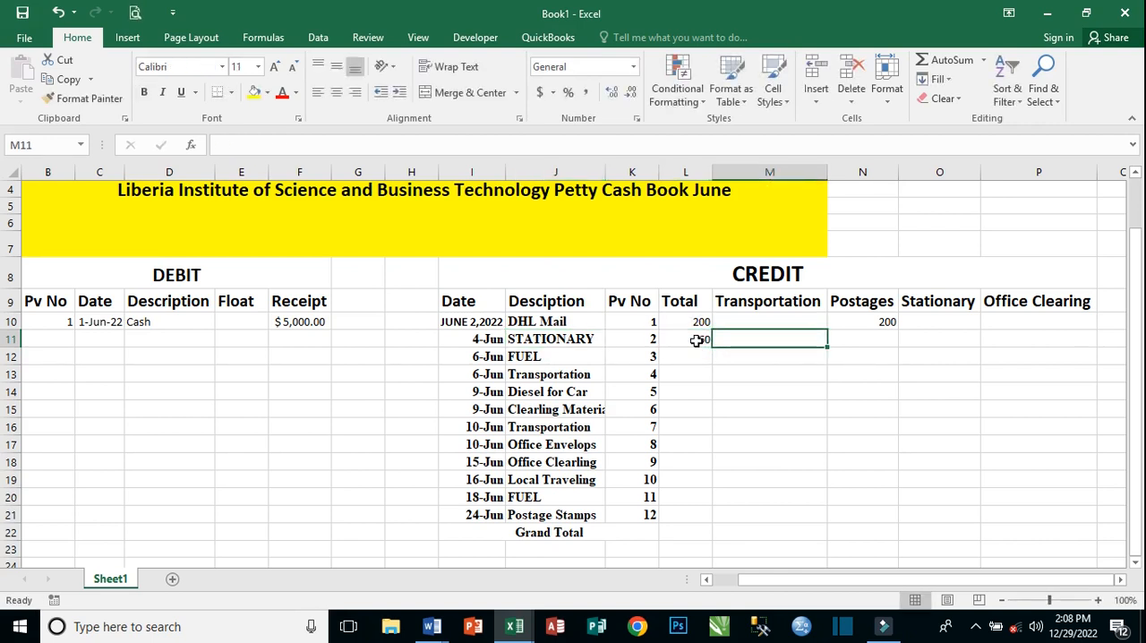
left_click(934, 338)
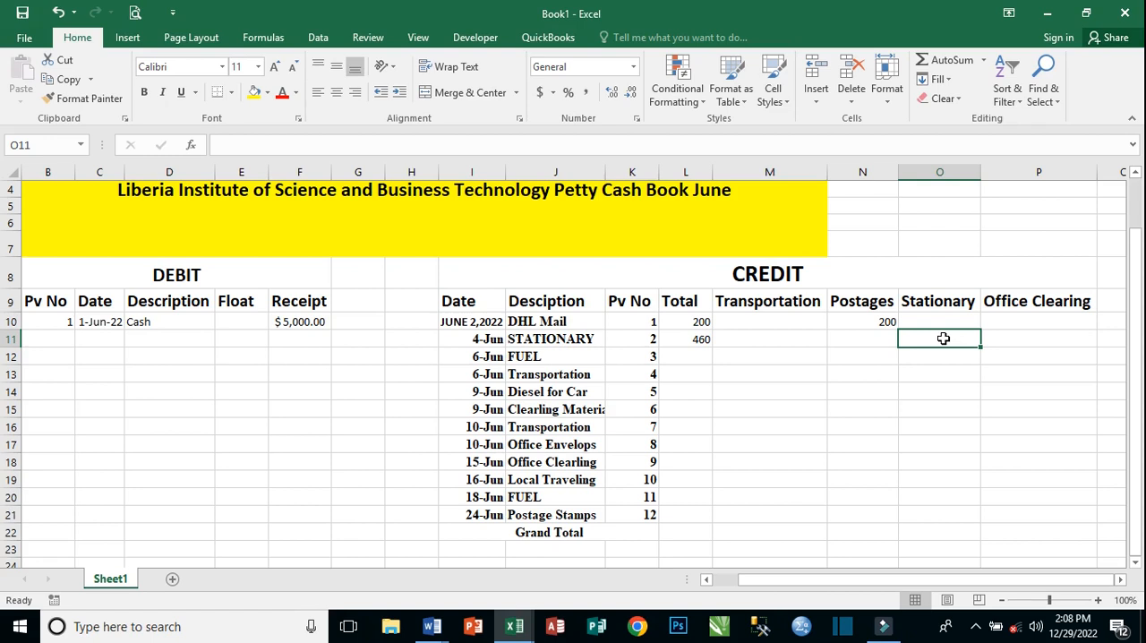
type("460")
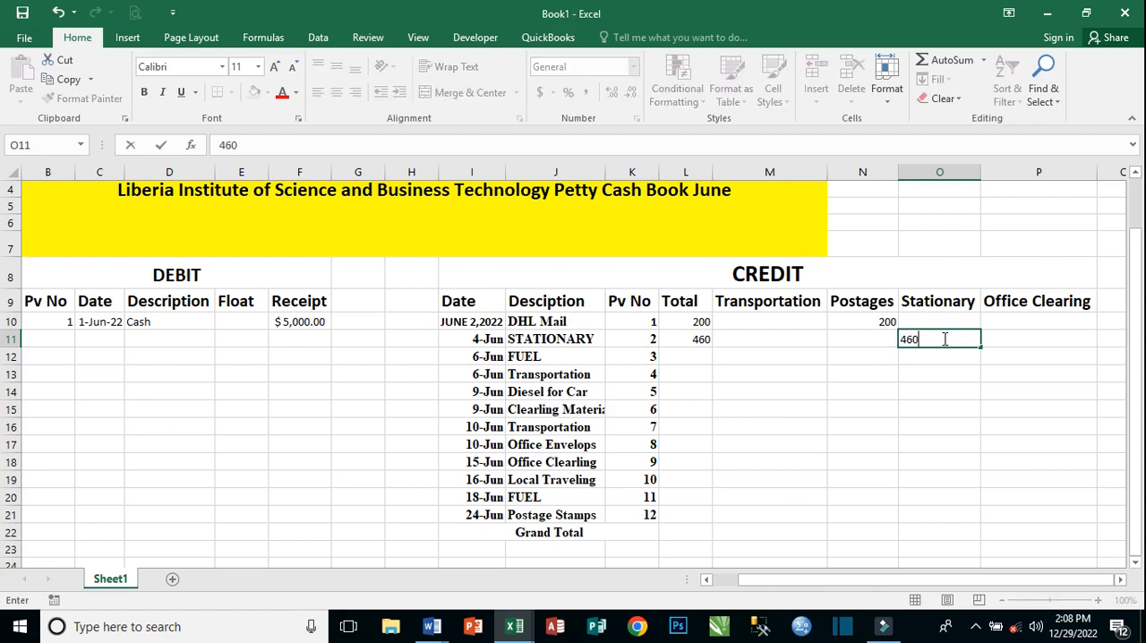
left_click(812, 341)
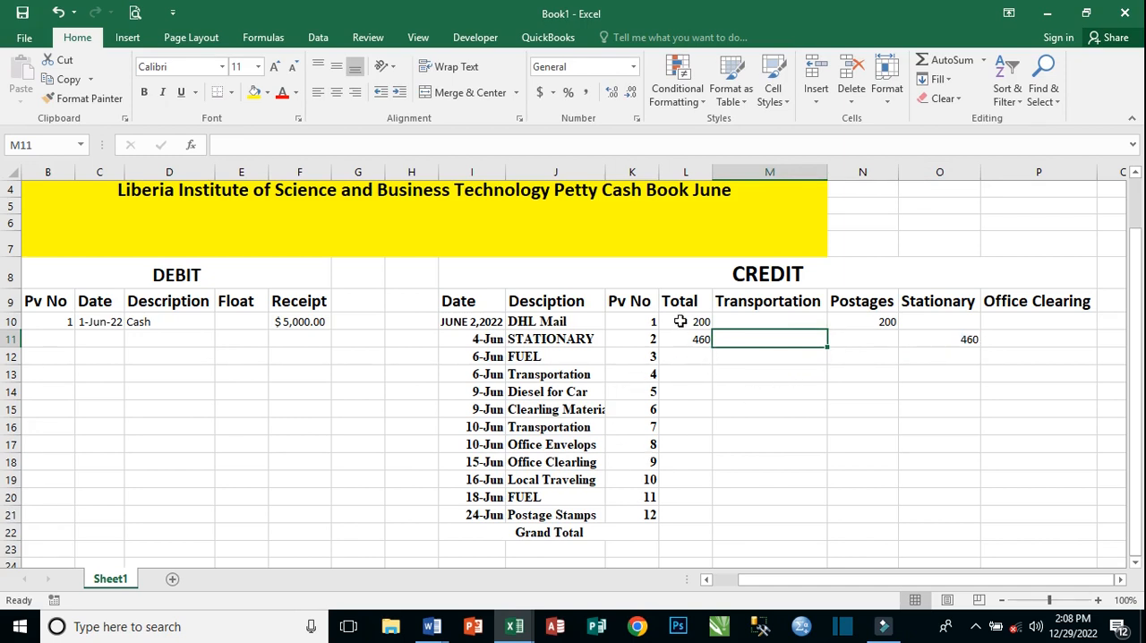
Make the credit amount range L10:P22 bold and increase its font size to 12.
mouse_move(681, 322)
left_mouse_down()
mouse_move(941, 368)
mouse_move(967, 439)
mouse_move(1036, 460)
mouse_move(1030, 545)
mouse_move(1031, 535)
left_mouse_up()
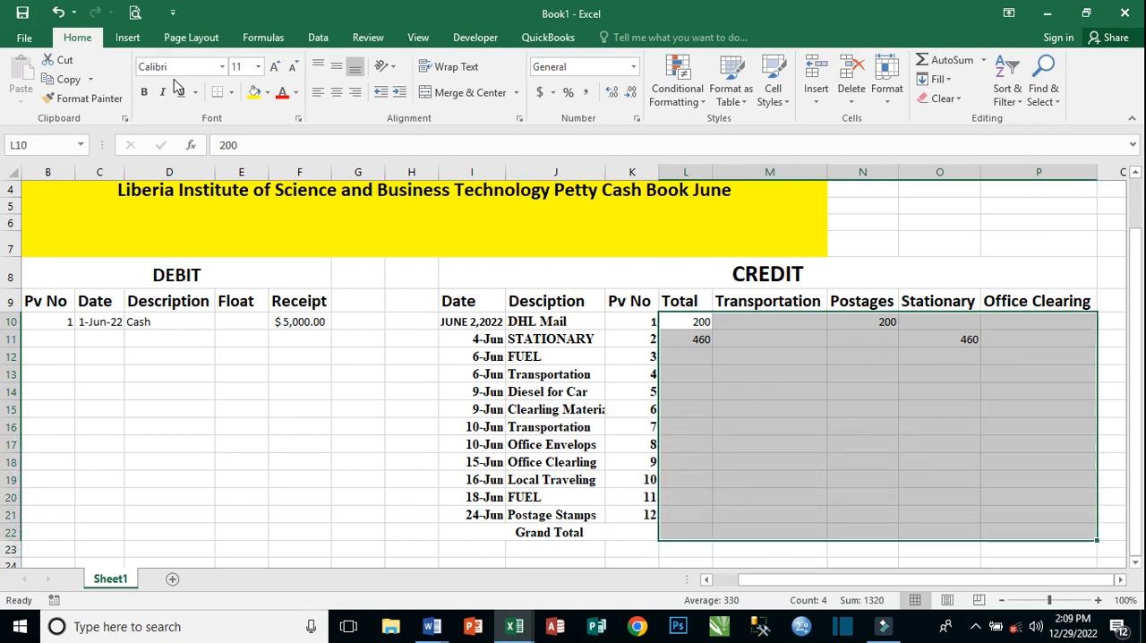
left_click(142, 94)
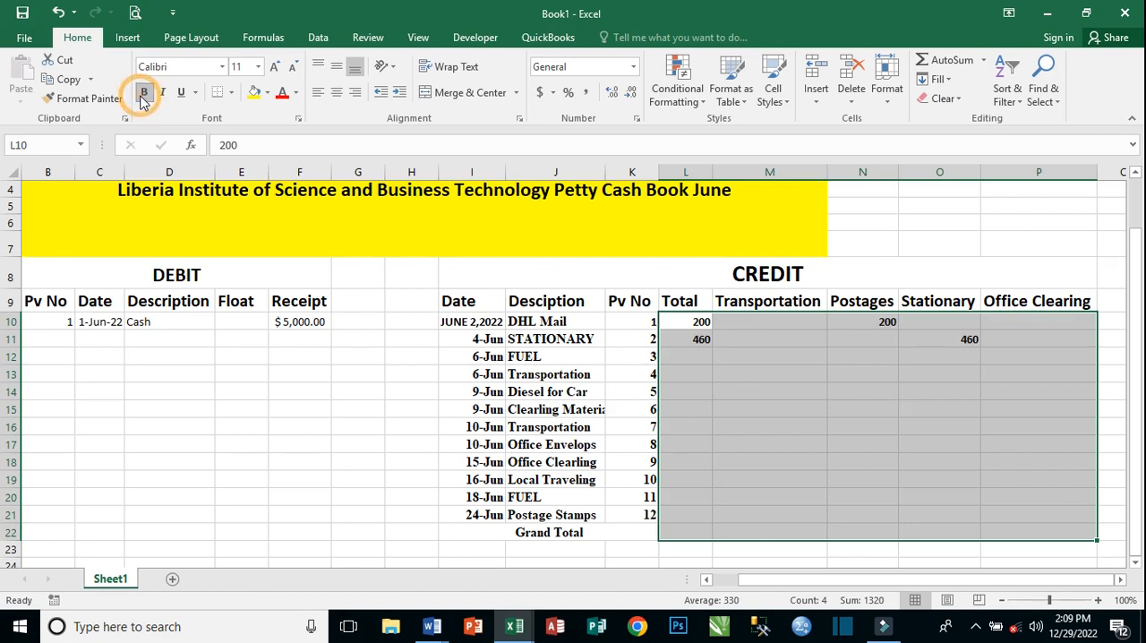
left_click(277, 72)
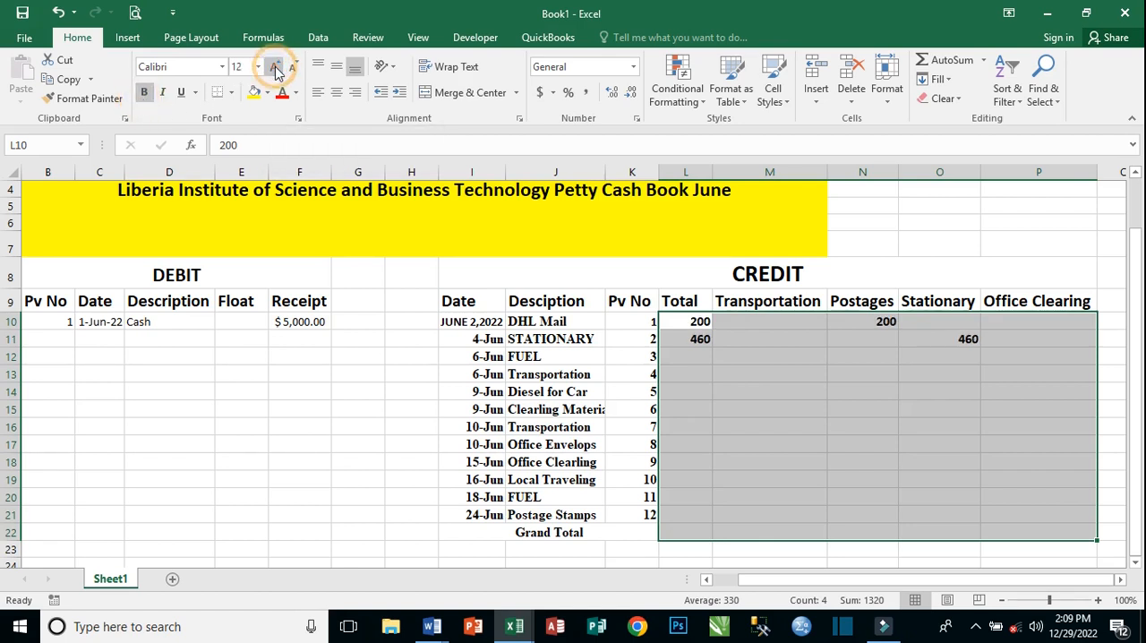
Record the June 6 FUEL expense by entering 330 in Total cell L12 and in Transportation cell M12.
left_click(712, 358)
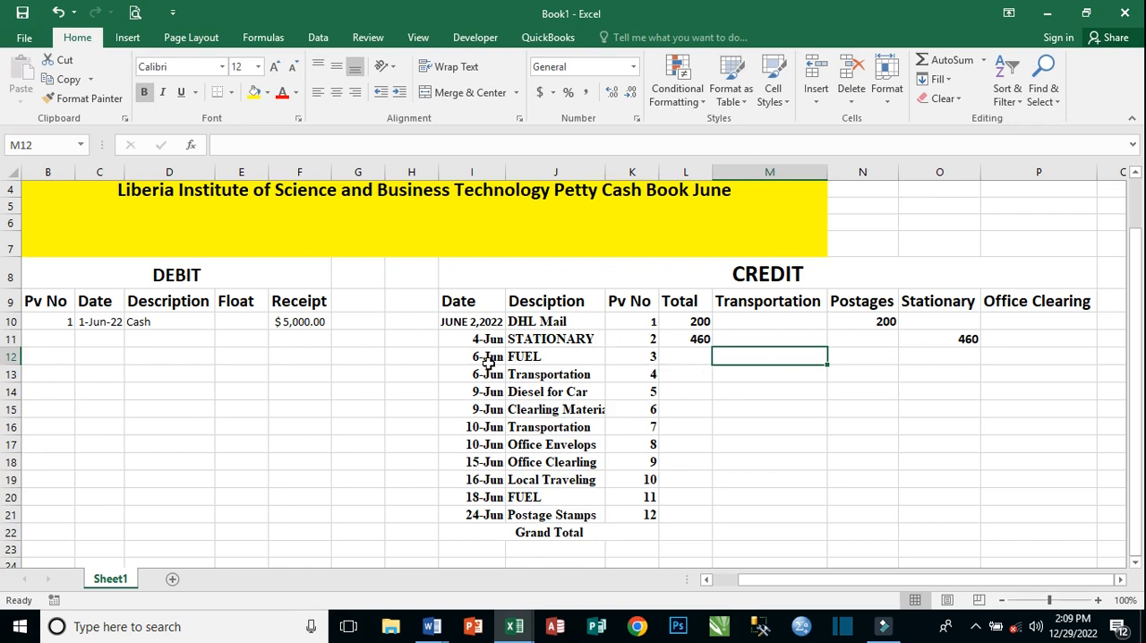
left_click(698, 359)
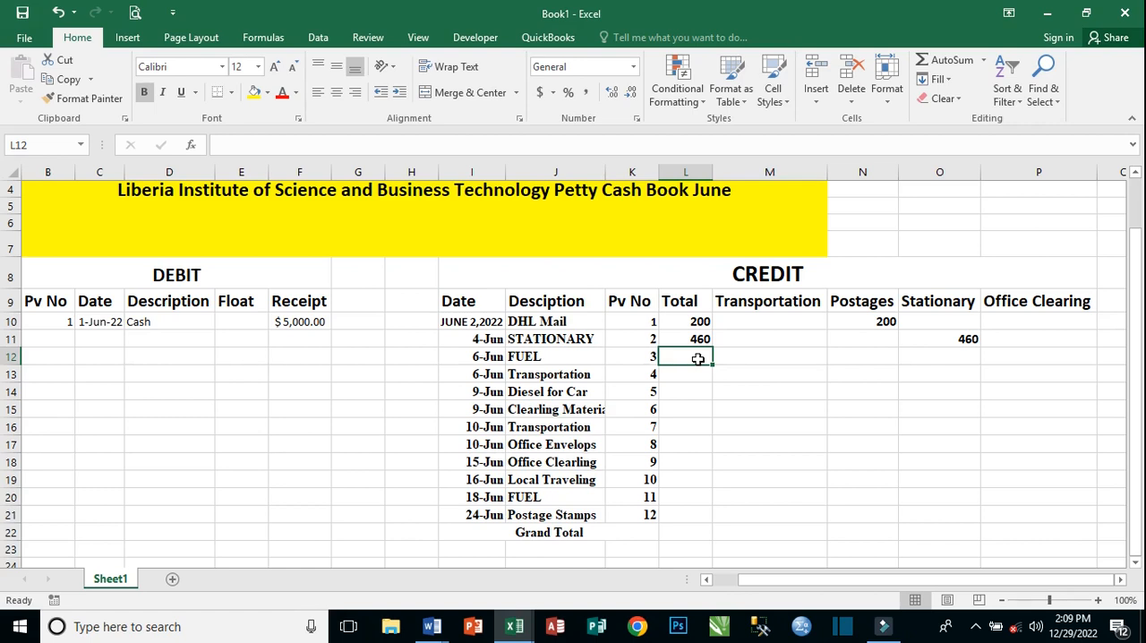
type("330")
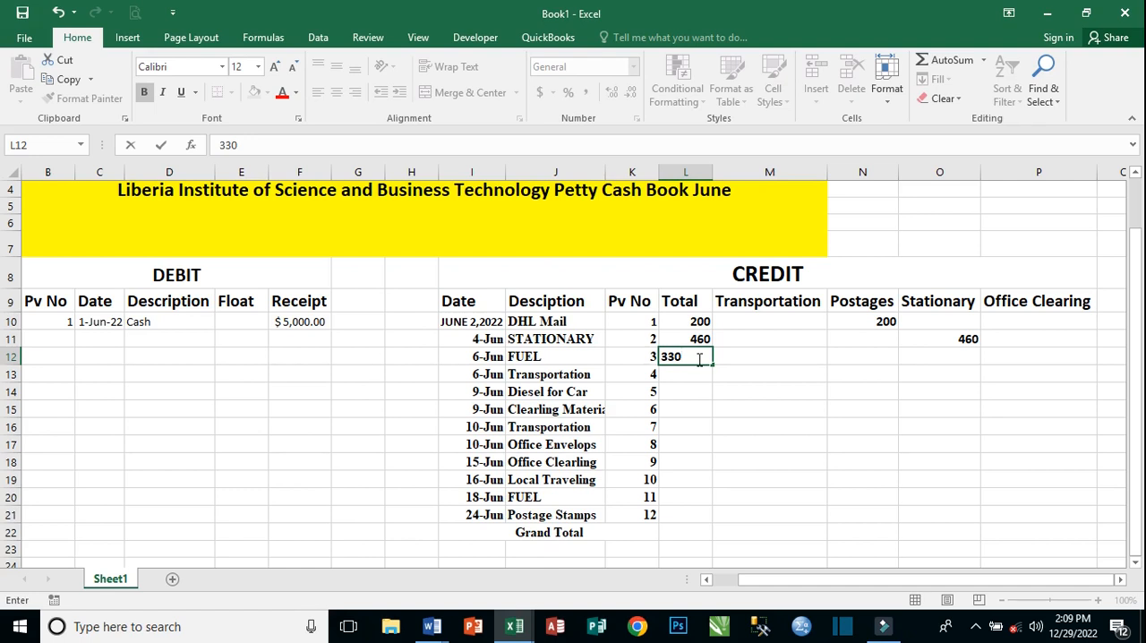
key("Tab")
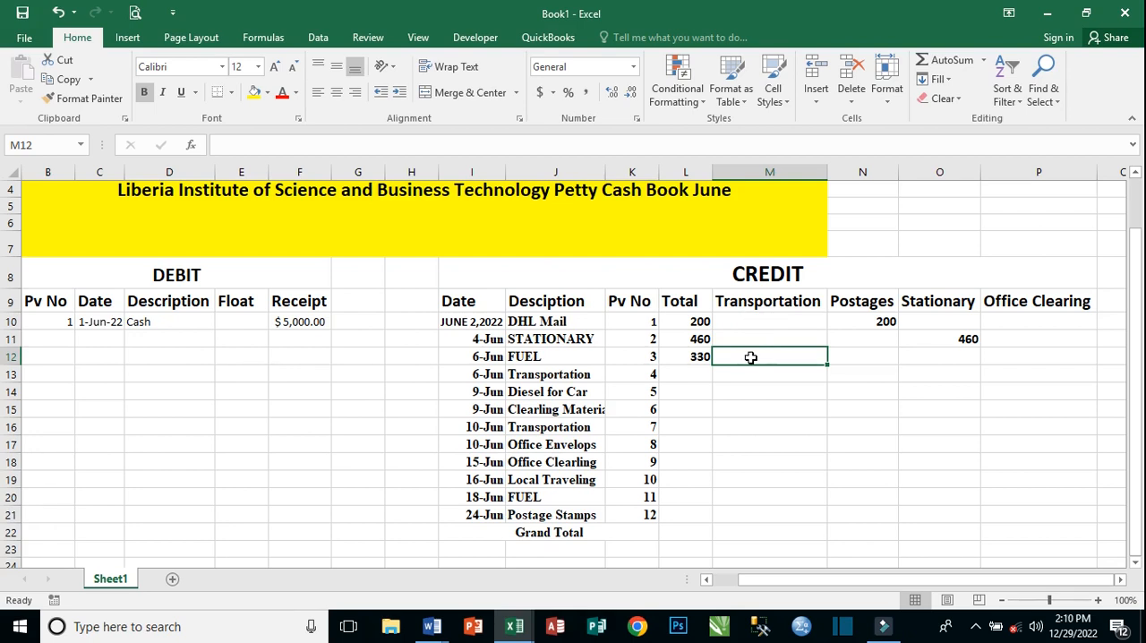
type("330")
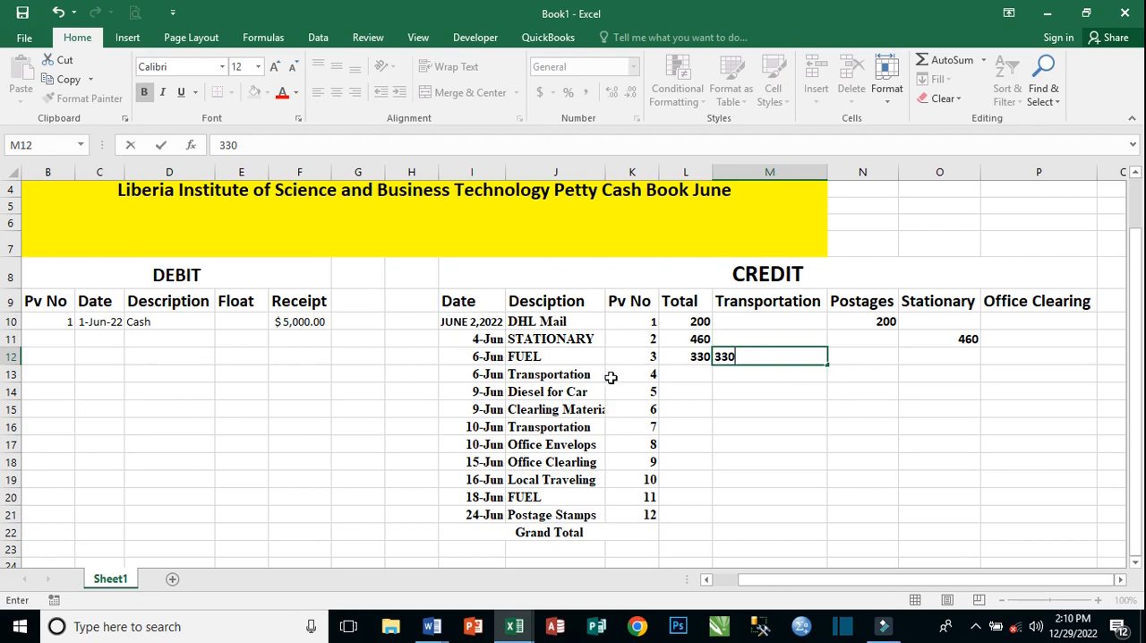
Record the June 6 Transportation expense by entering 140 in Total cell L13 and in Transportation cell M13.
left_click(685, 374)
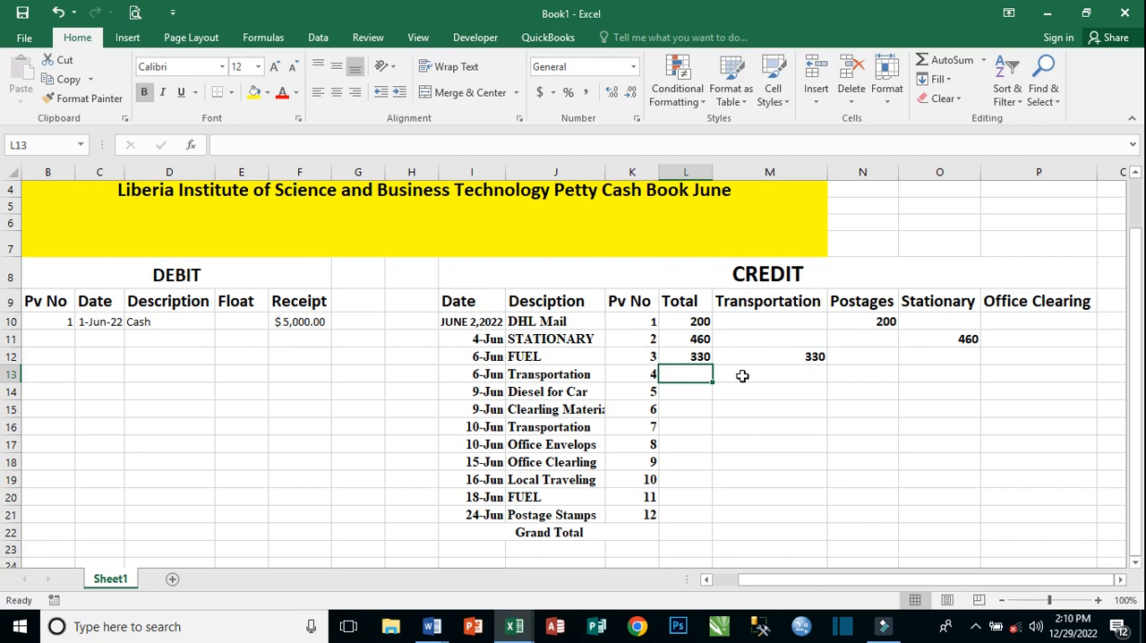
type("140")
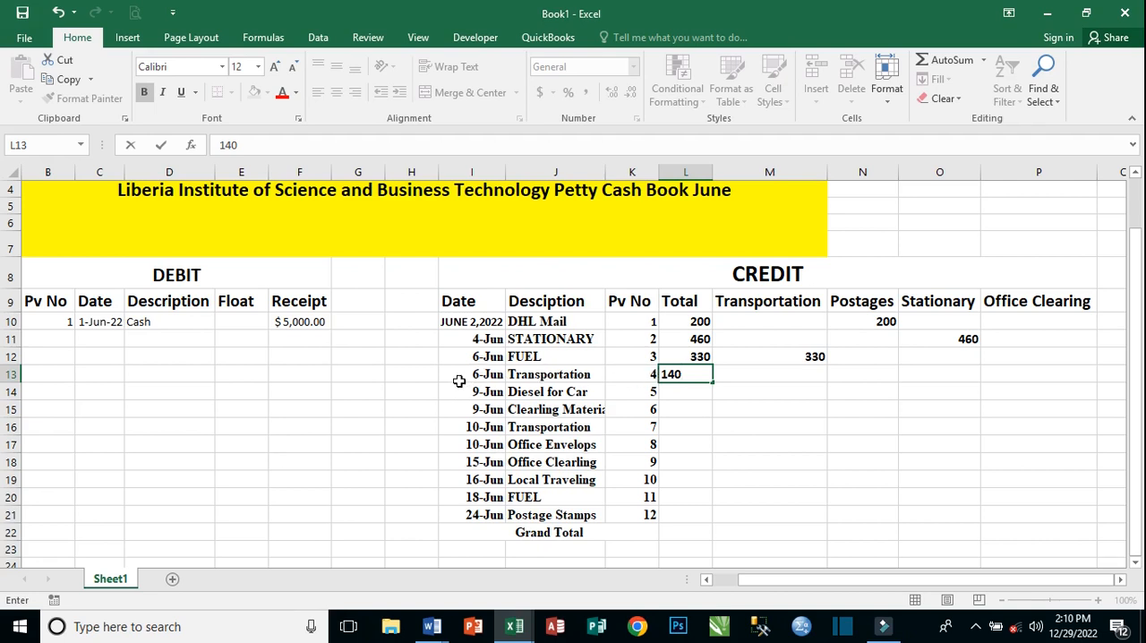
left_click(750, 368)
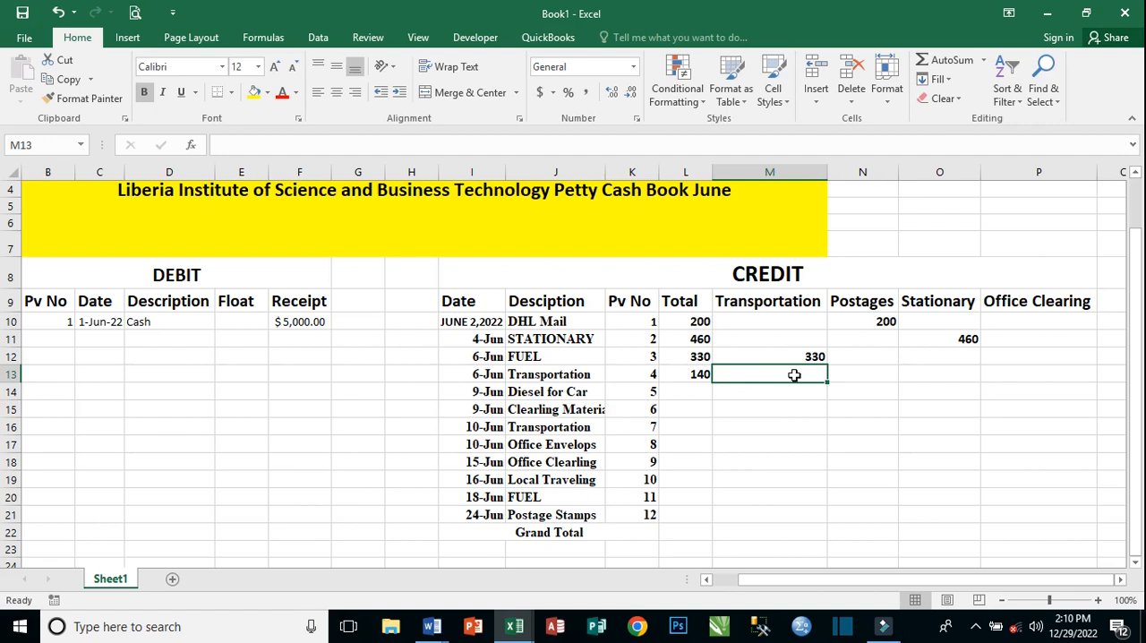
type("1")
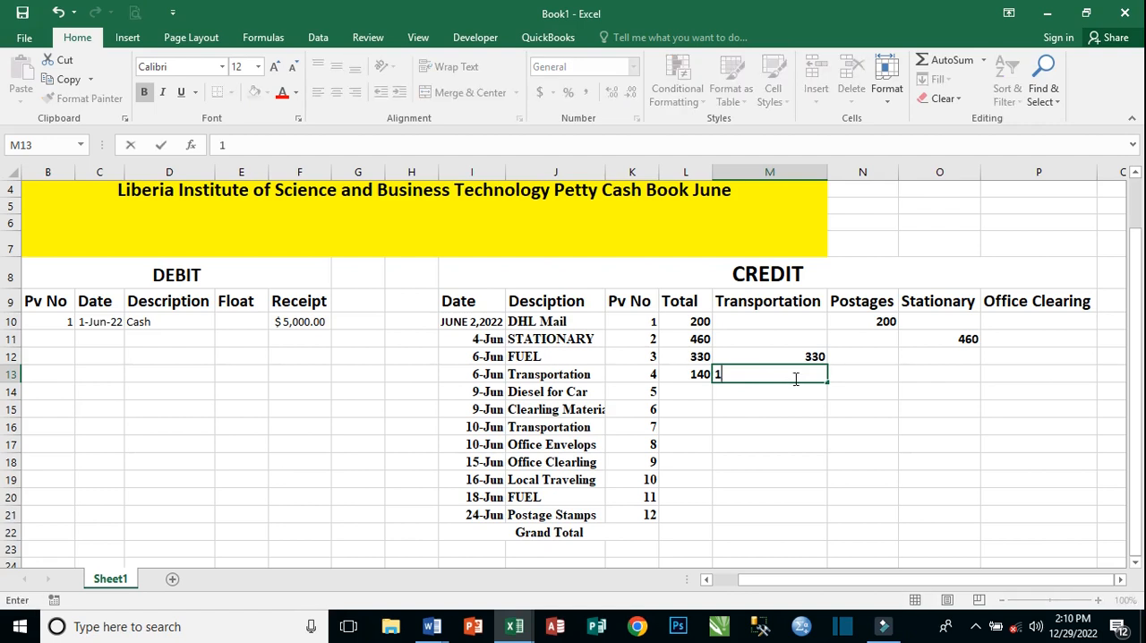
type("40")
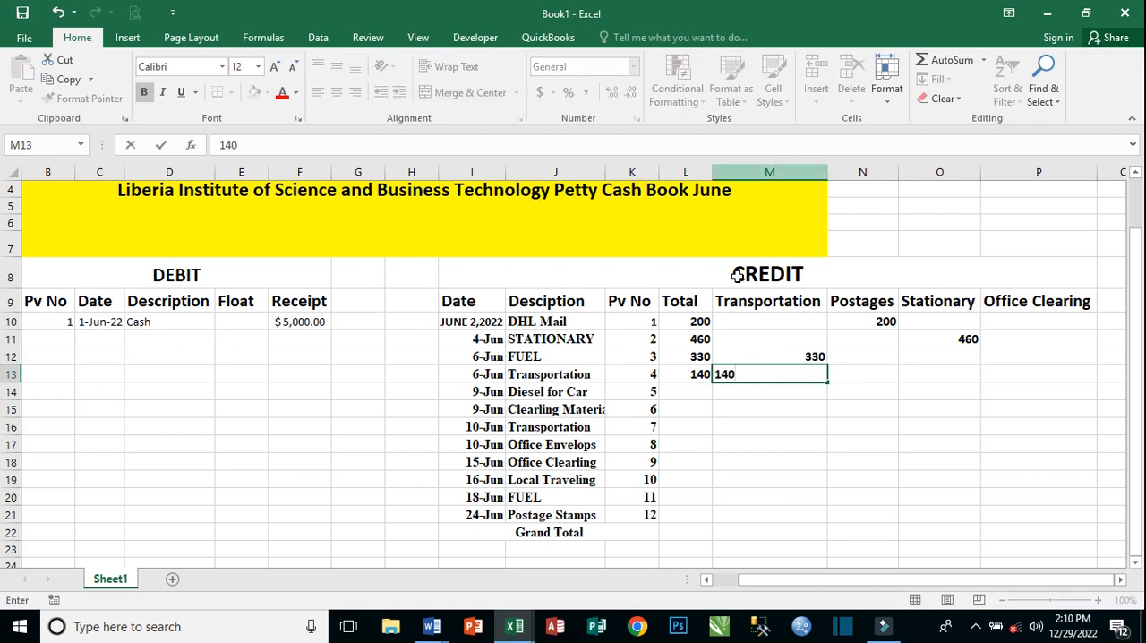
Record the June 9 Diesel for Car expense by entering 420 in Total cell L14 and in Transportation cell M14.
left_click(542, 394)
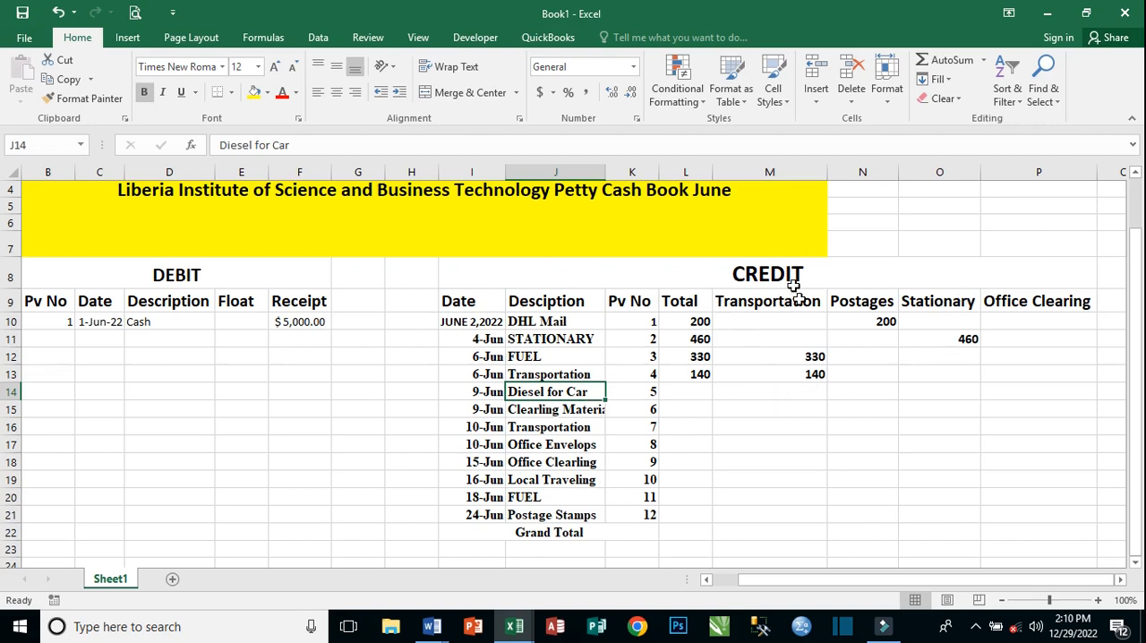
left_click(702, 389)
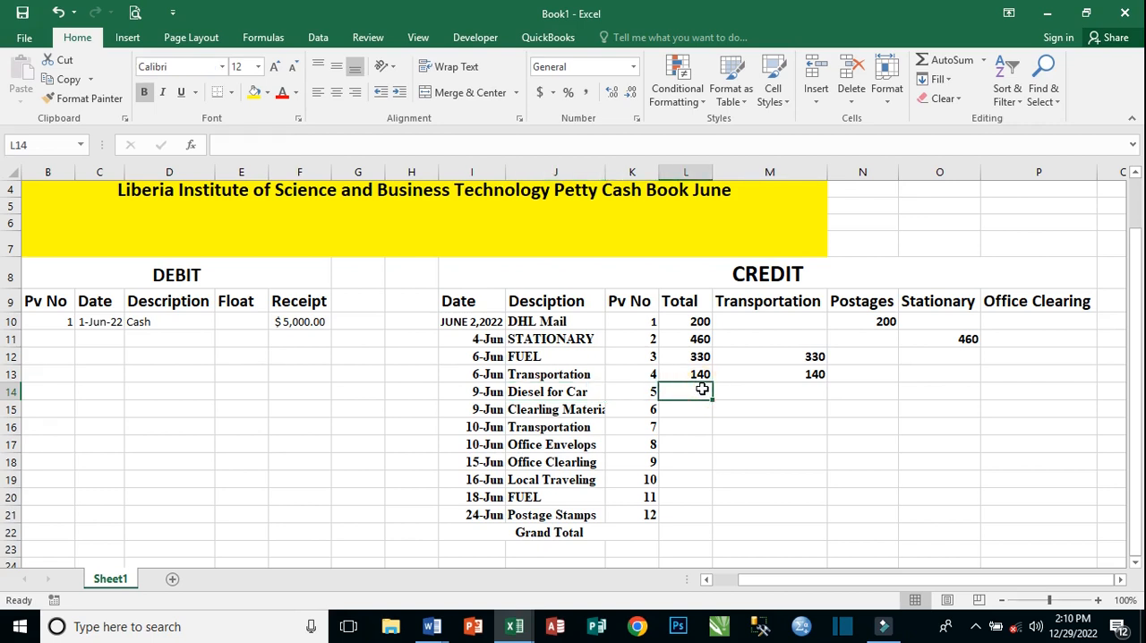
type("420")
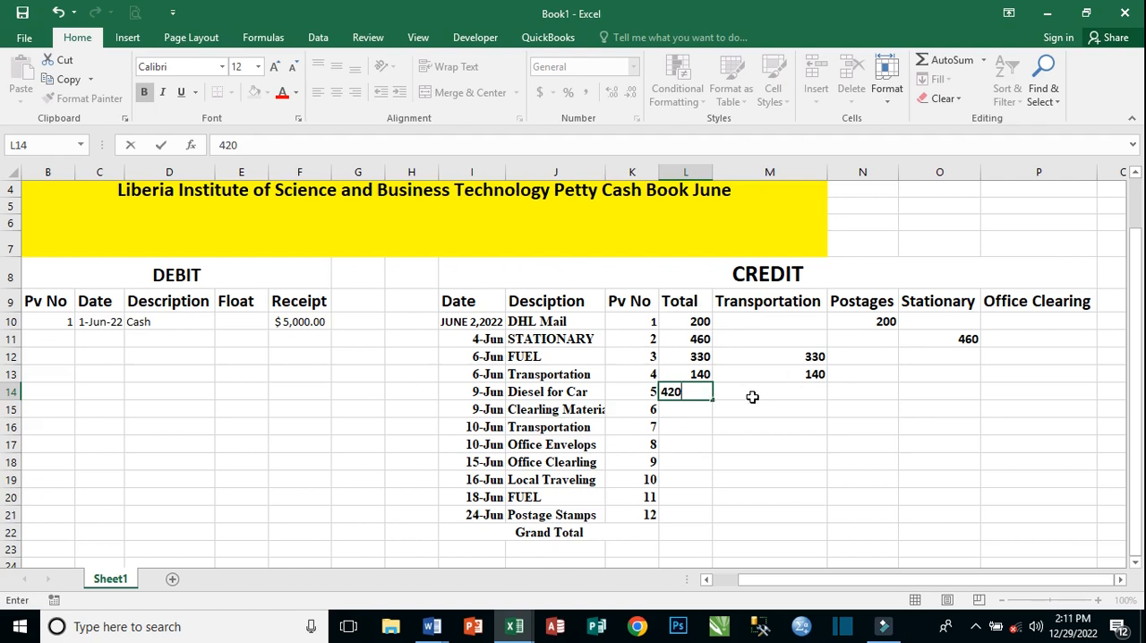
left_click(752, 397)
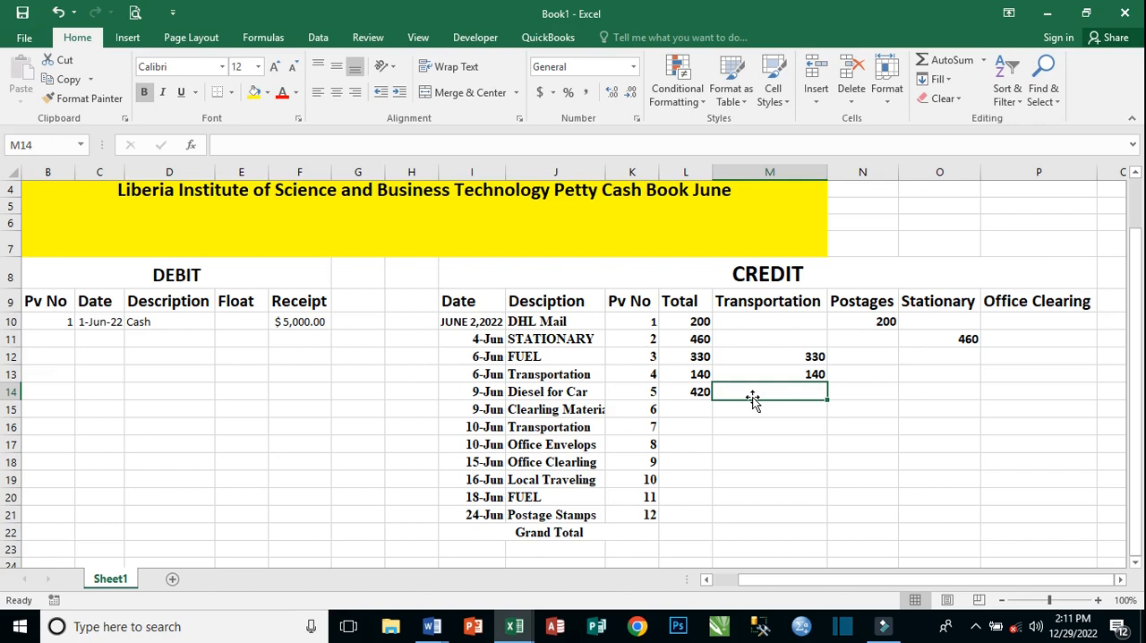
type("42")
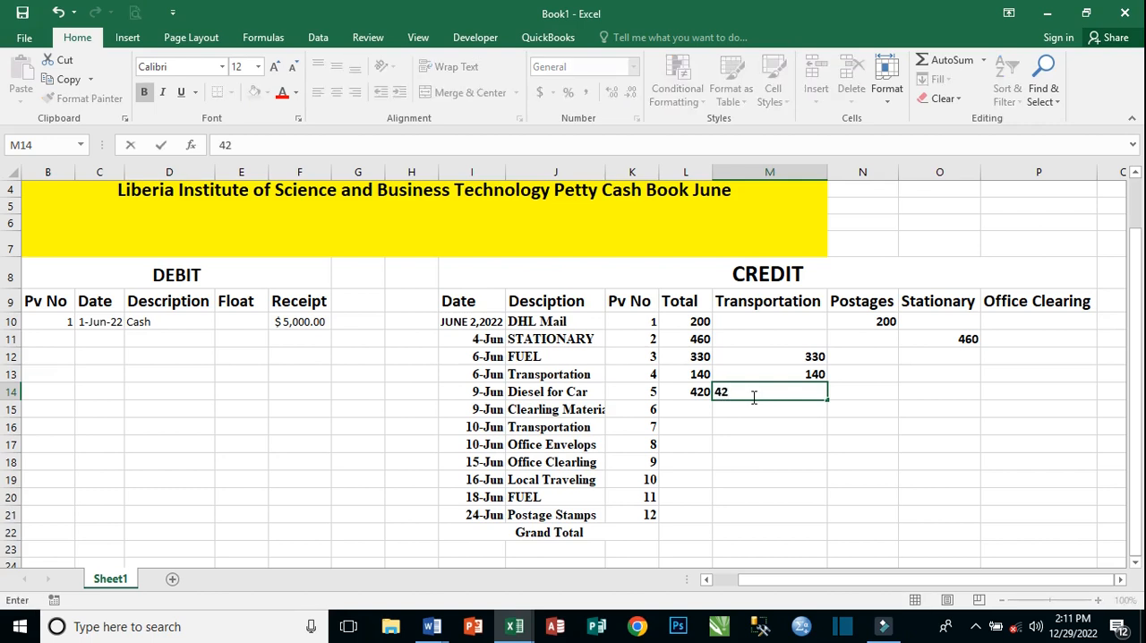
type("0")
left_click(775, 423)
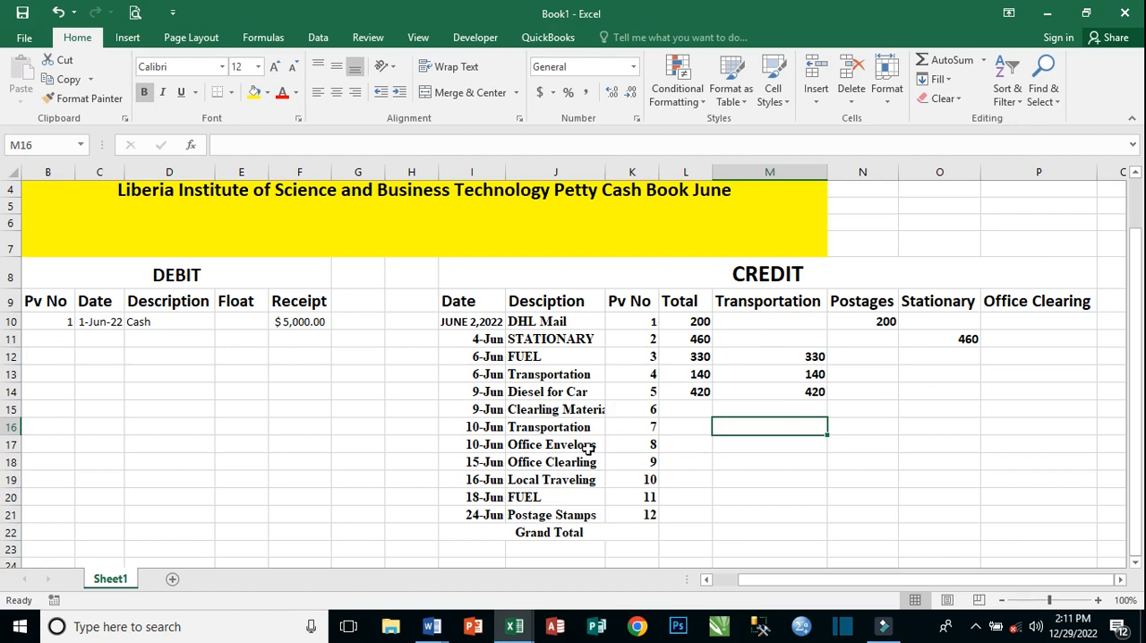
Record the June 9 Clearling Material expense by entering 350 in Total cell L15 and in Office Clearing cell P15.
left_click(543, 410)
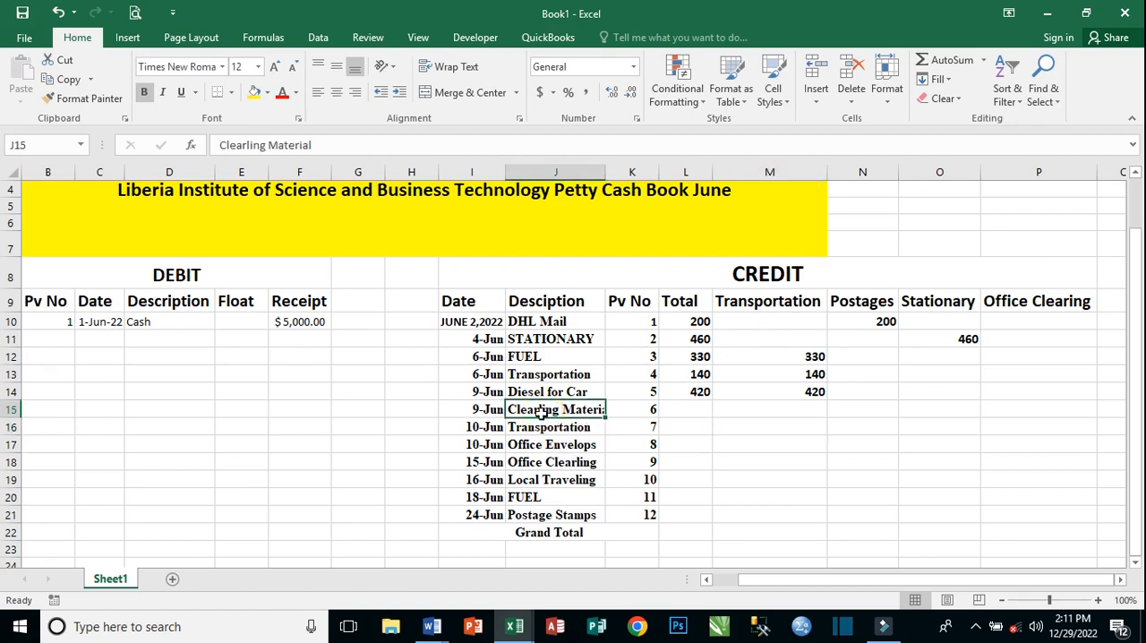
left_click(686, 410)
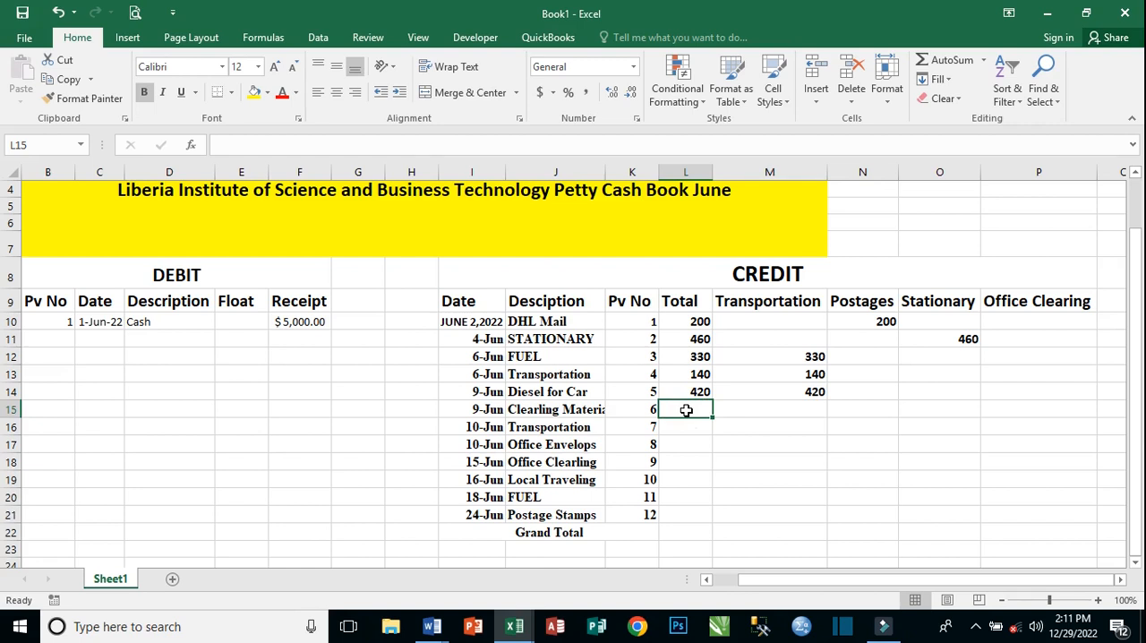
type("350")
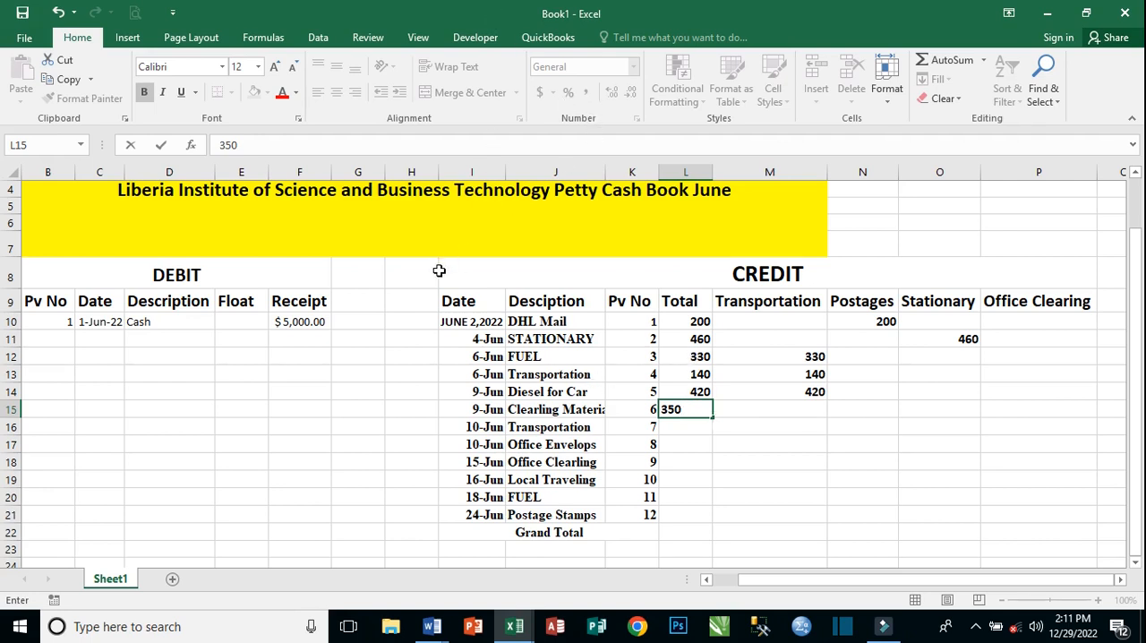
key("Tab")
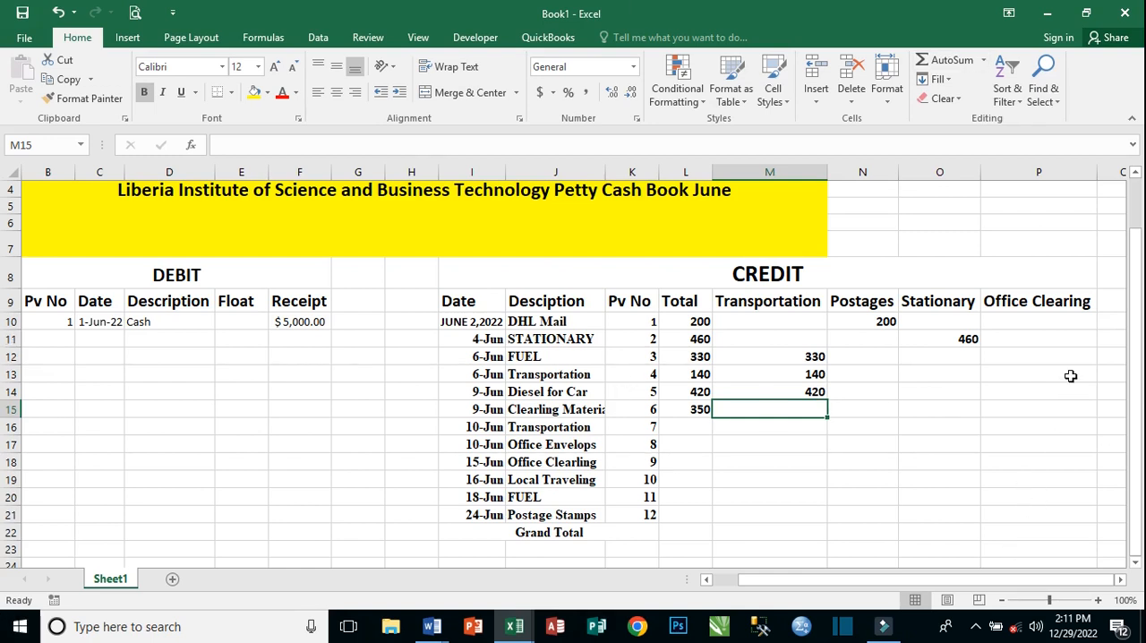
left_click(873, 411)
left_click(1056, 409)
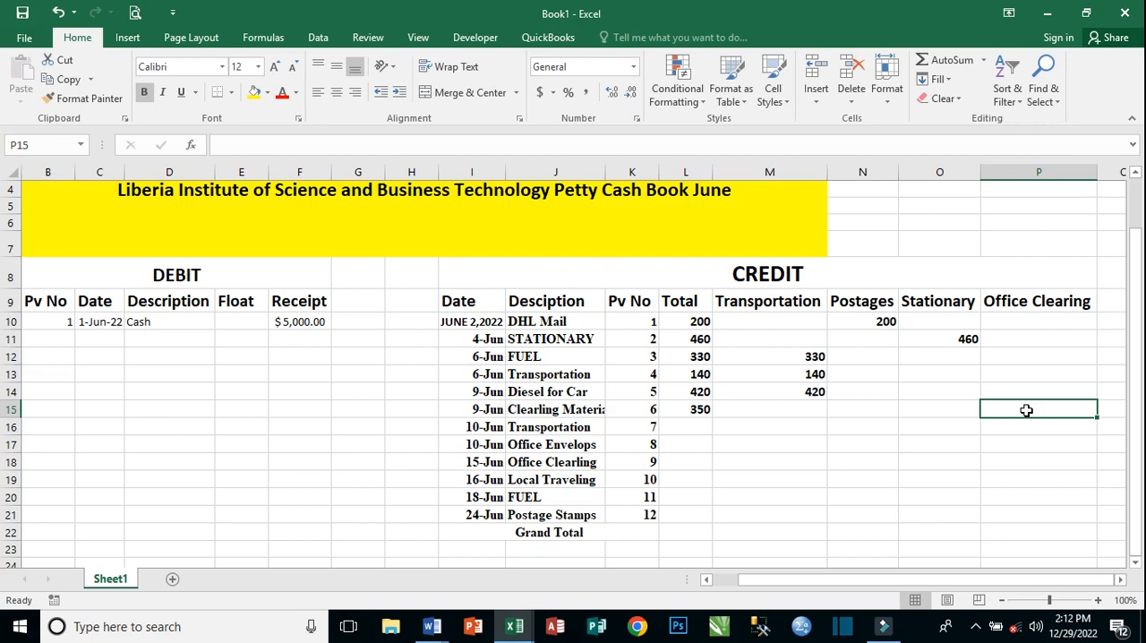
type("35")
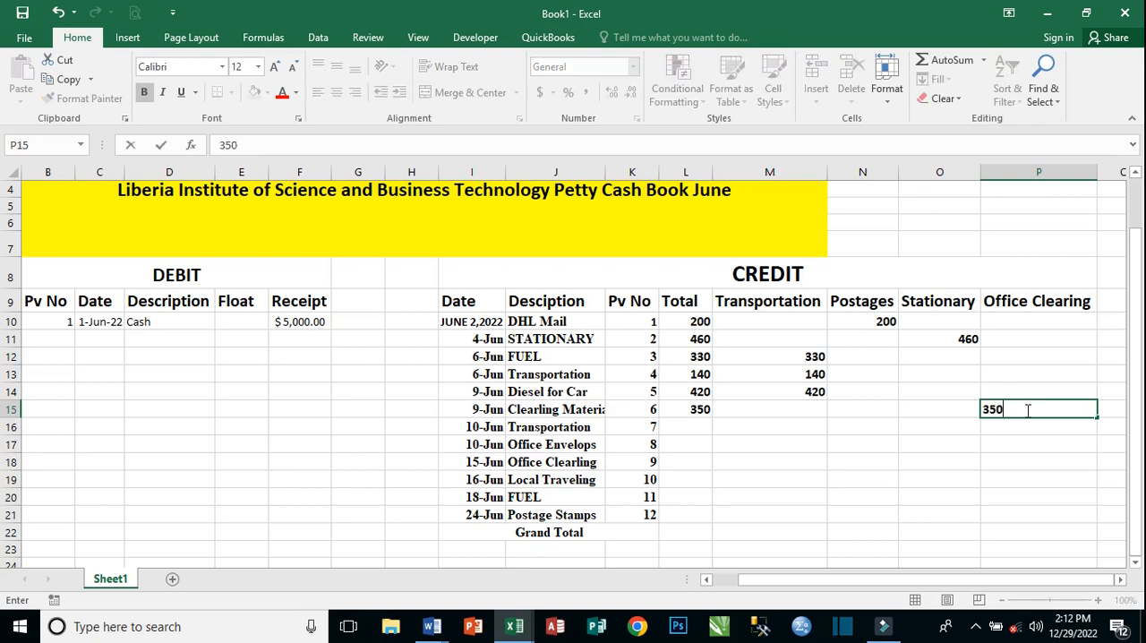
type("0")
key("Return")
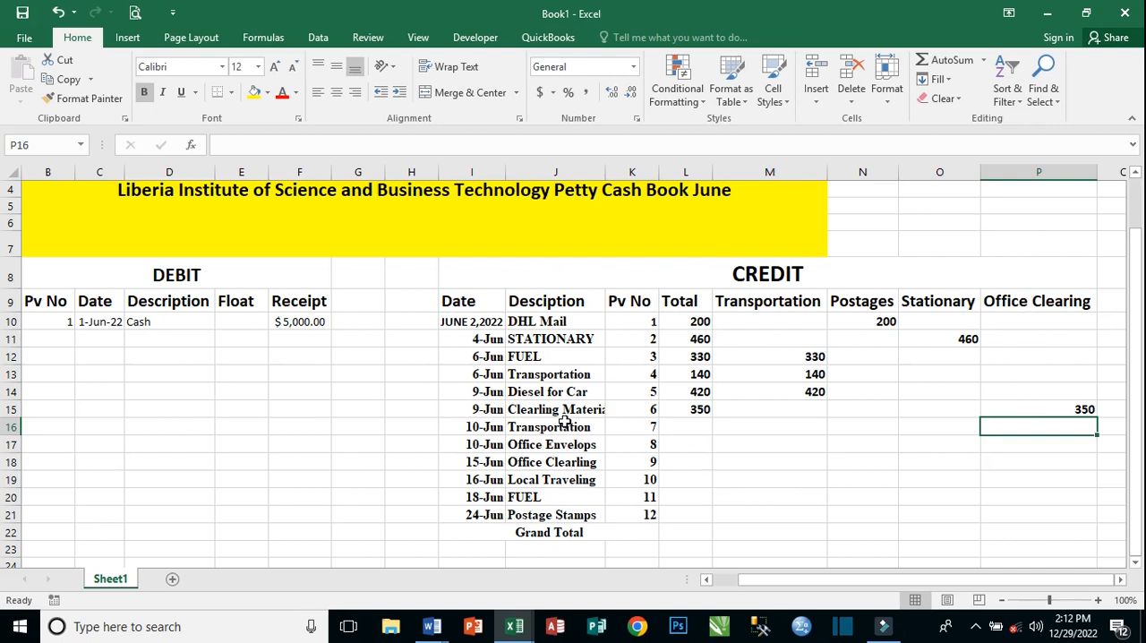
Record the June 10 Transportation expense by entering 120 in Total cell L16 and in Transportation cell M16.
left_click(683, 426)
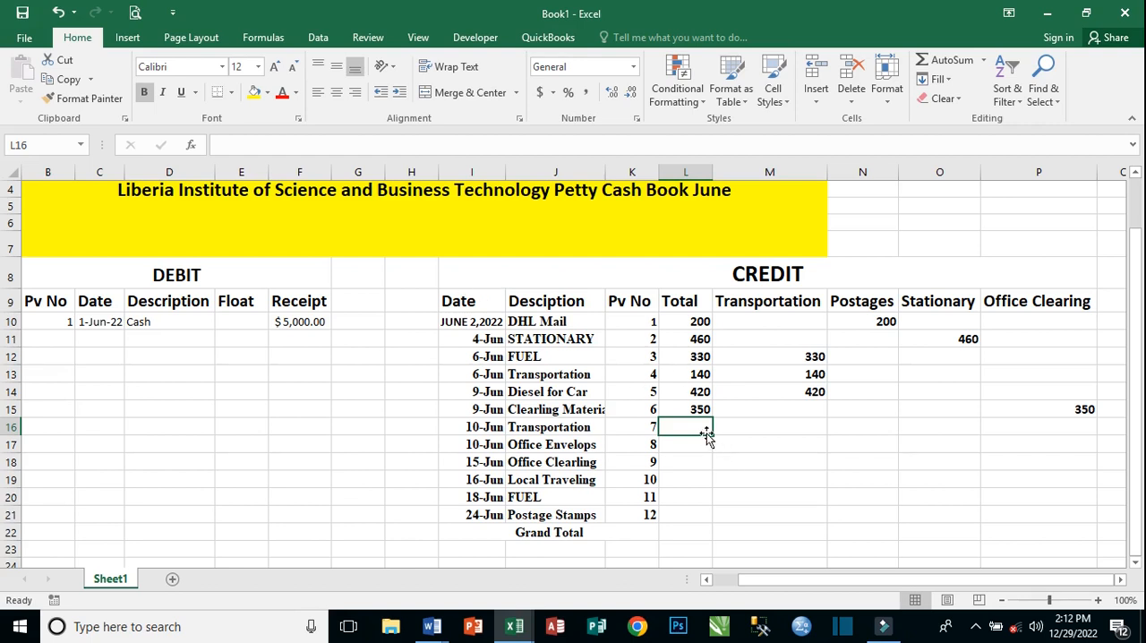
type("120")
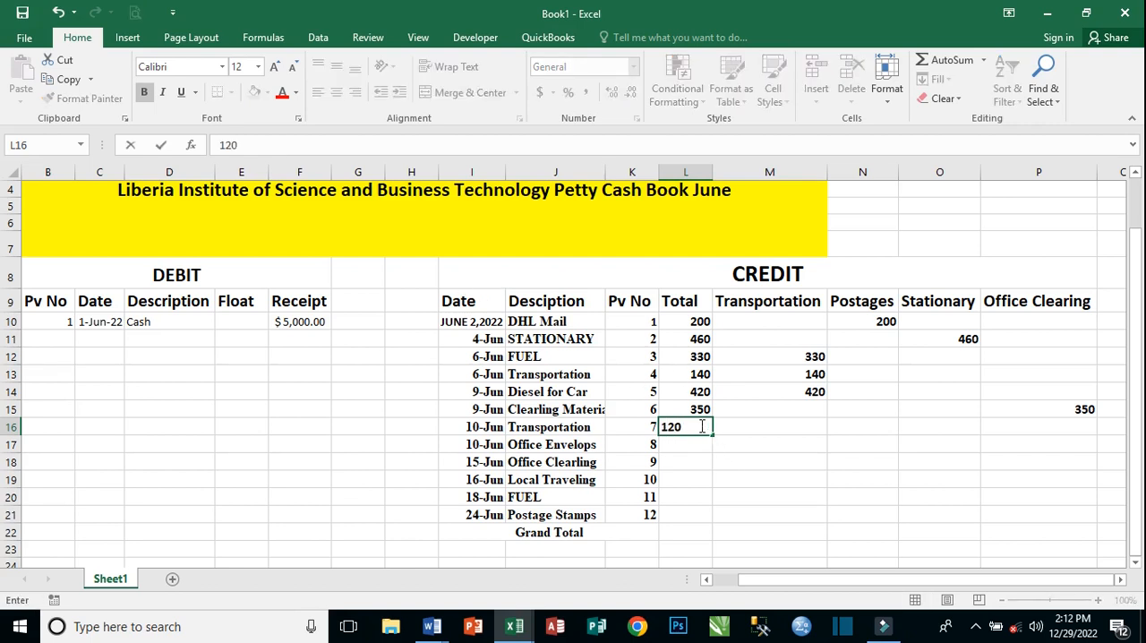
key("Tab")
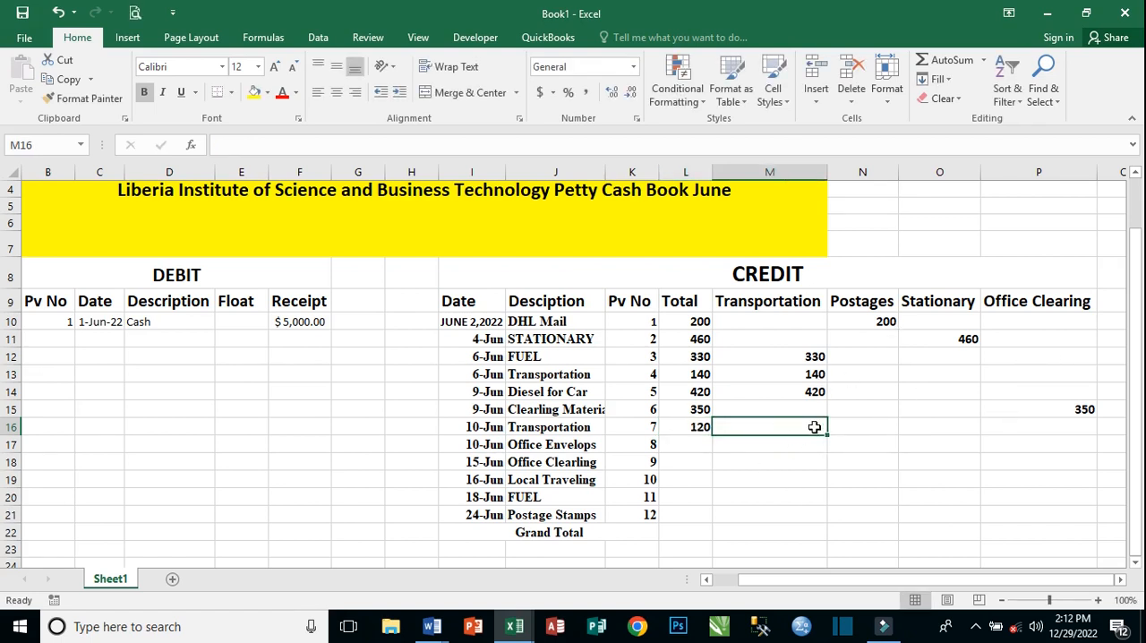
type("12")
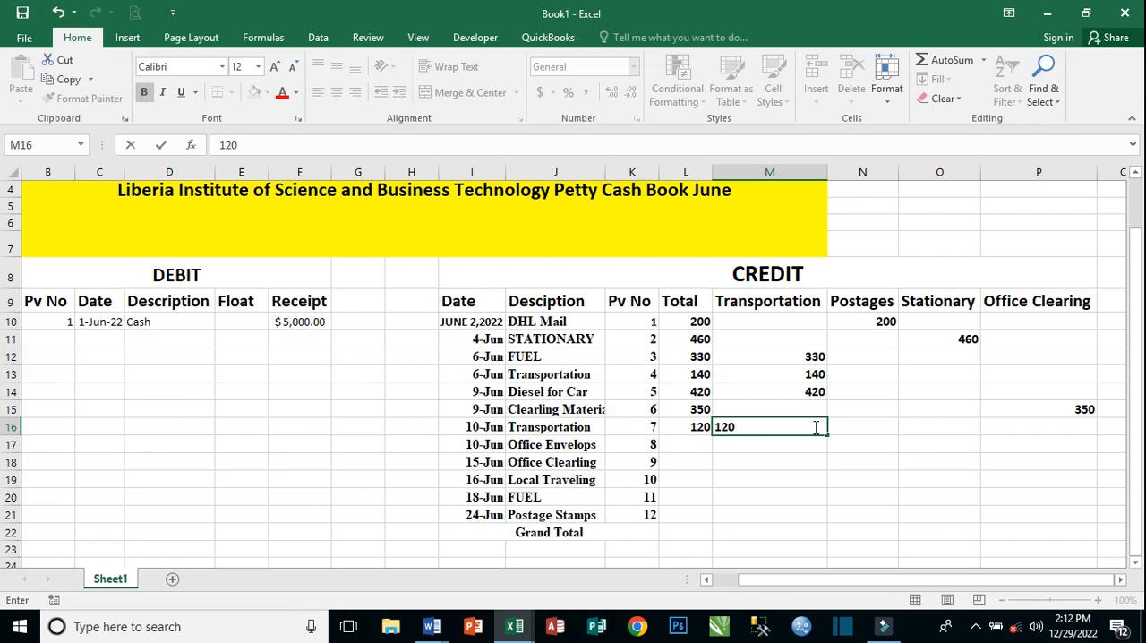
type("0")
key("Return")
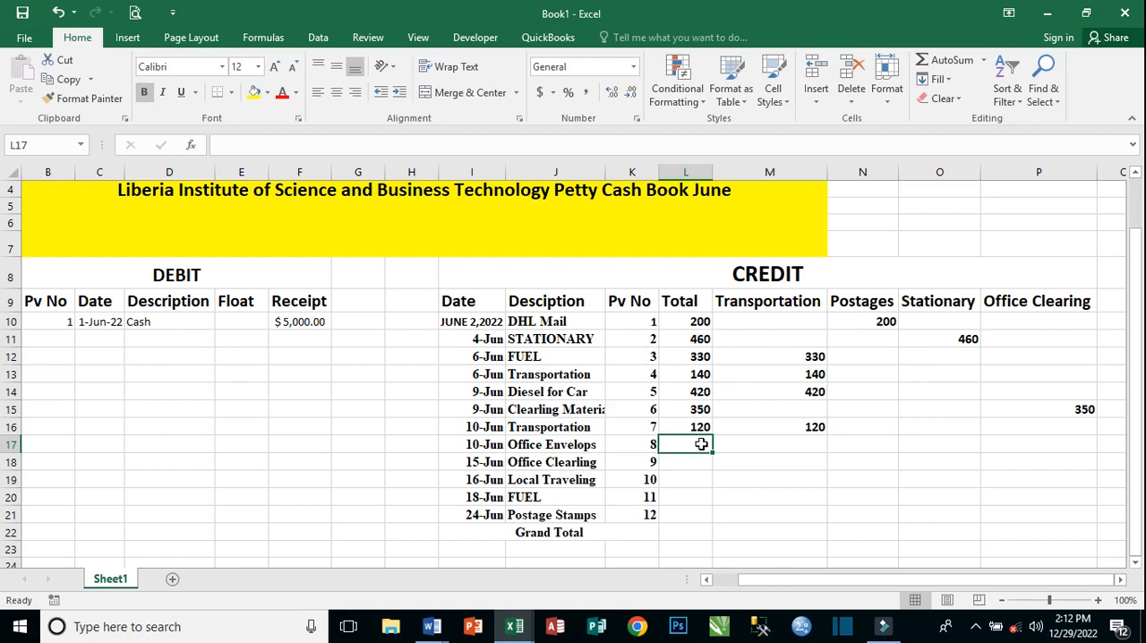
Enter 90 in Total cell L17 for the June 10 Office Envelops expense.
type("90")
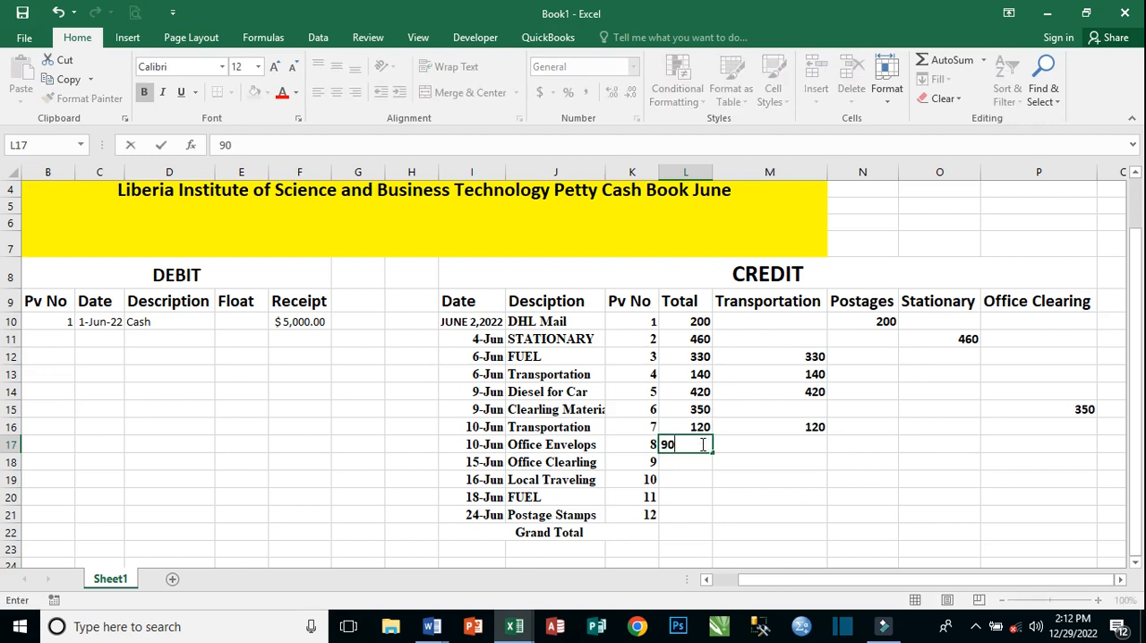
key("Tab")
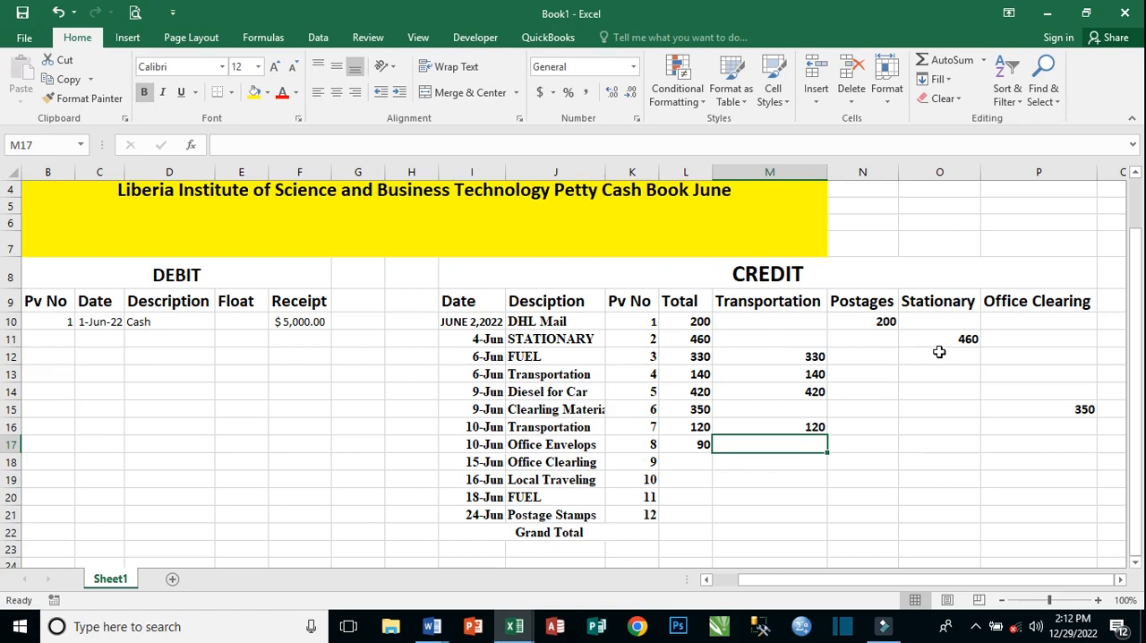
left_click(935, 425)
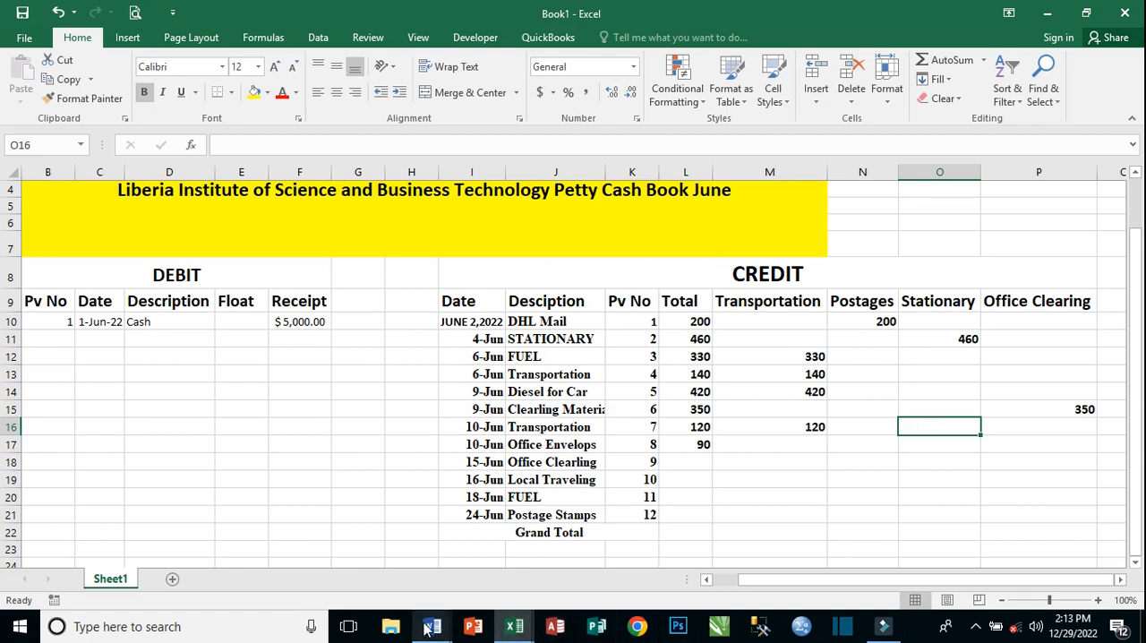
Check the analysis headings in the Word document and, back in the Book1 workbook, enter 90 in Stationary cell O17 for Office Envelops.
mouse_move(432, 625)
left_click(510, 564)
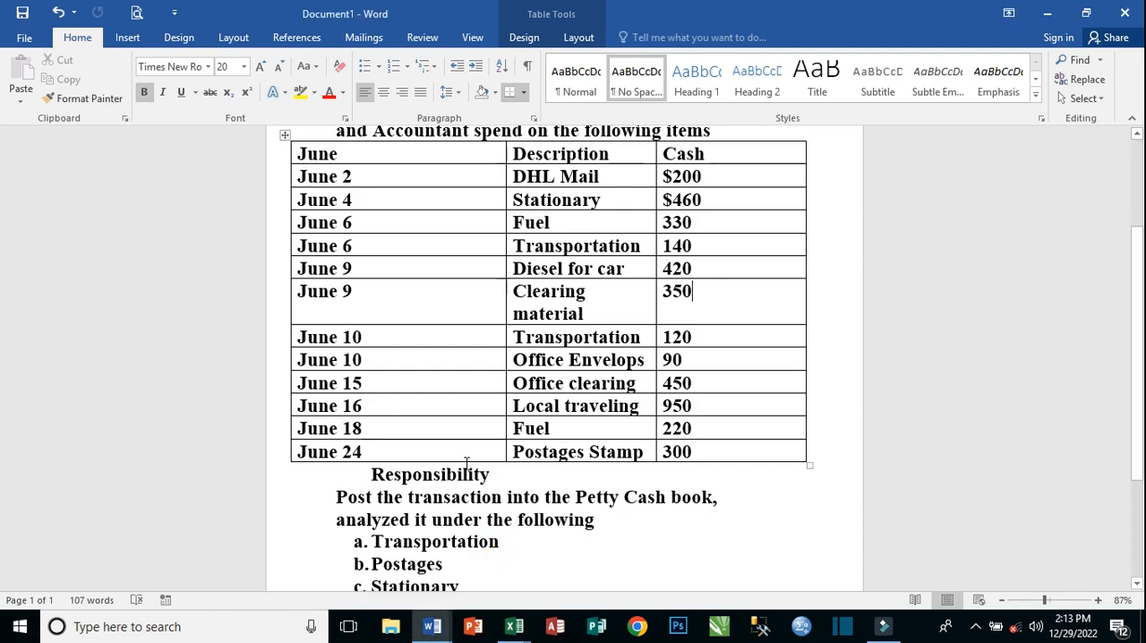
scroll(386, 346, "down", 1)
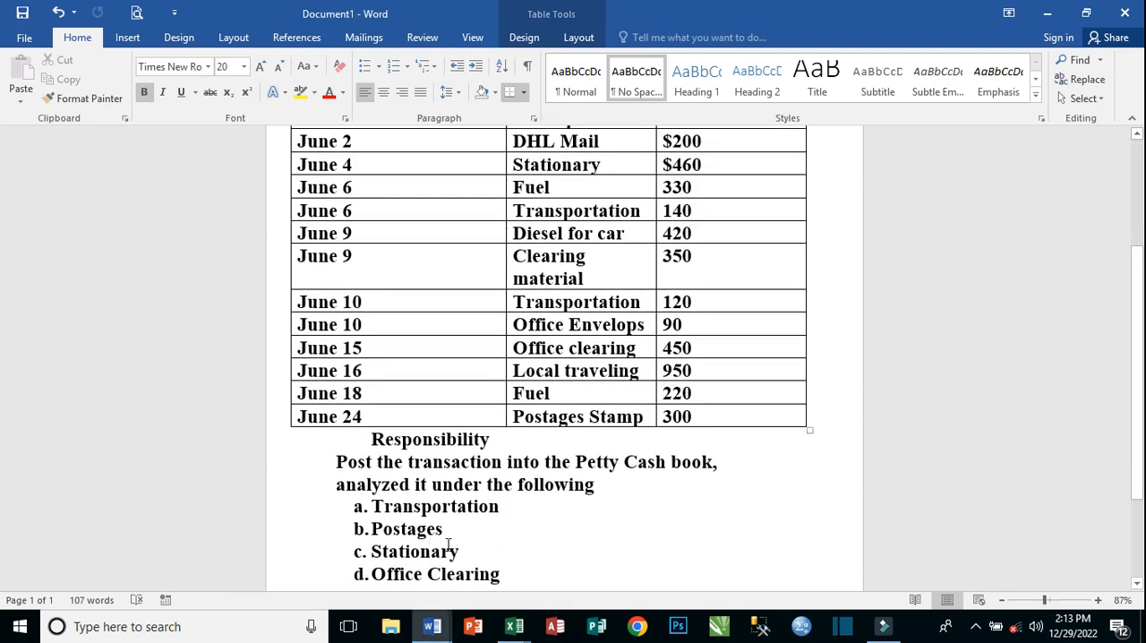
scroll(468, 562, "down", 1)
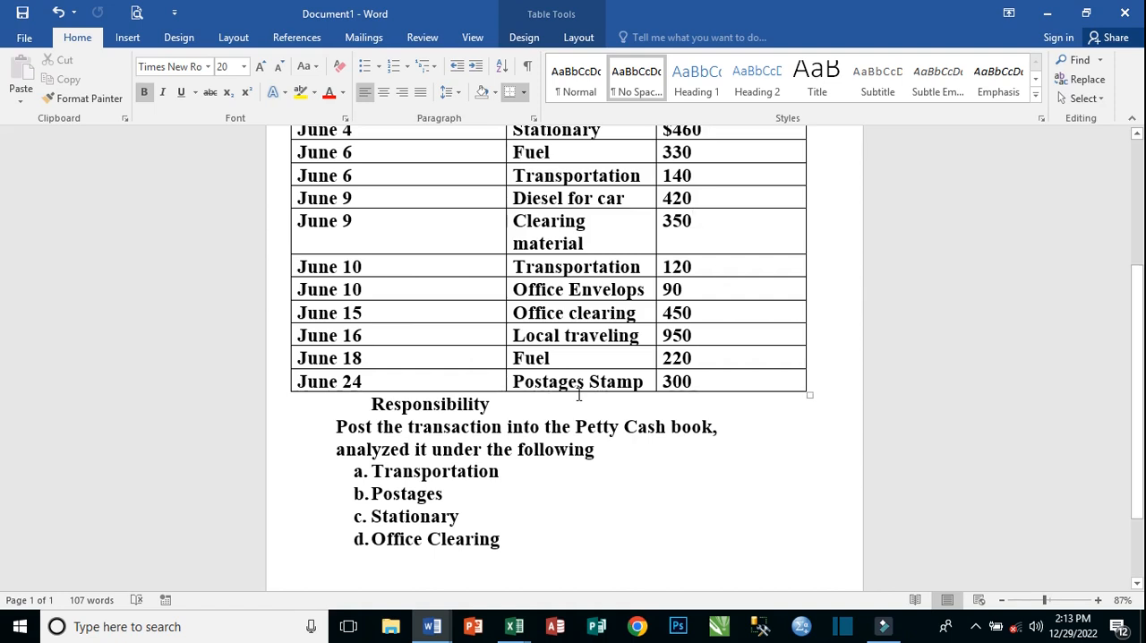
mouse_move(514, 622)
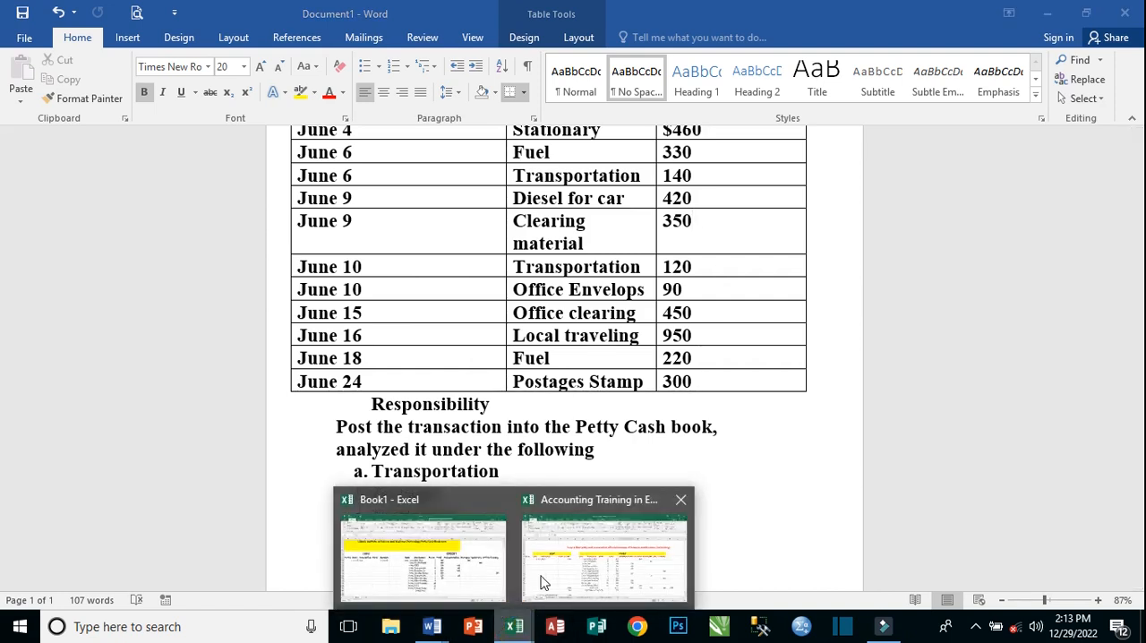
left_click(474, 557)
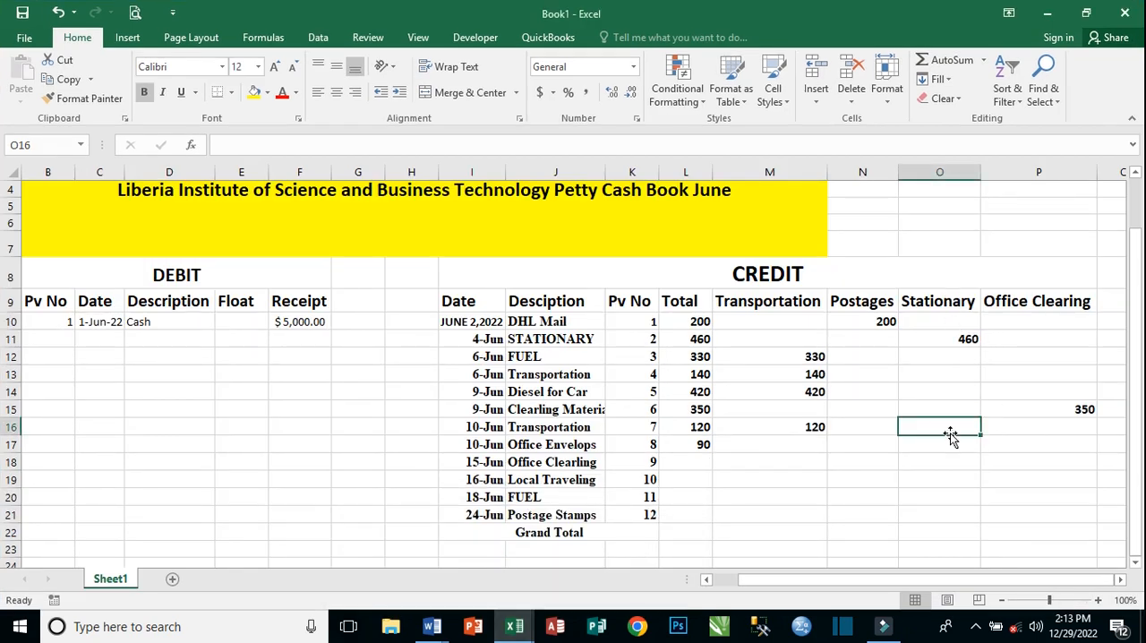
type("90")
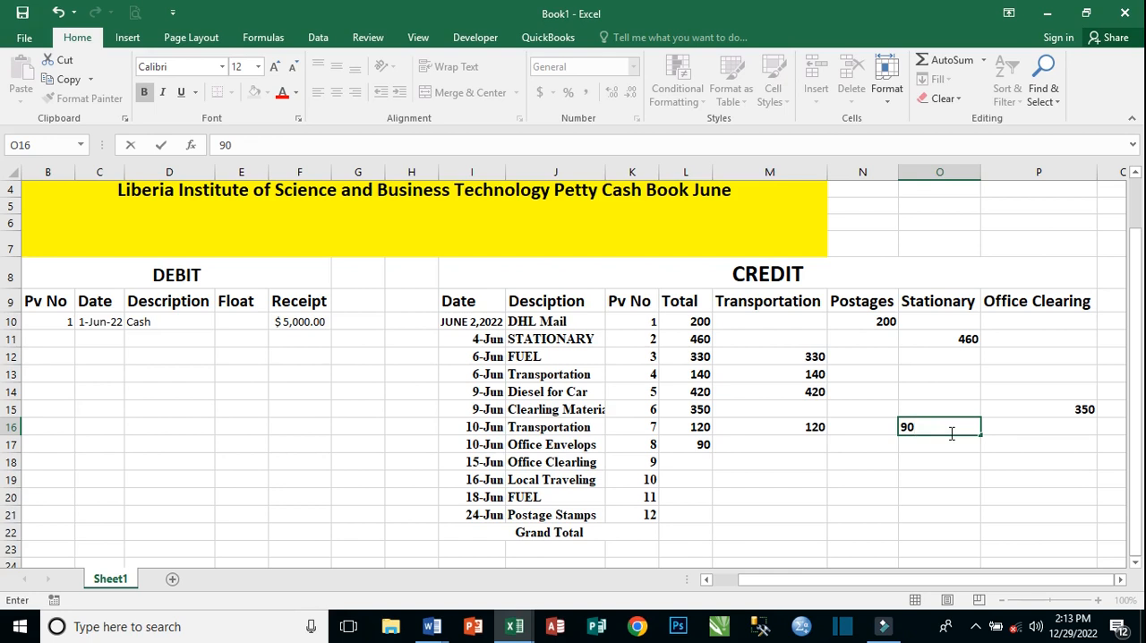
key("BackSpace")
key("BackSpace")
left_click(931, 446)
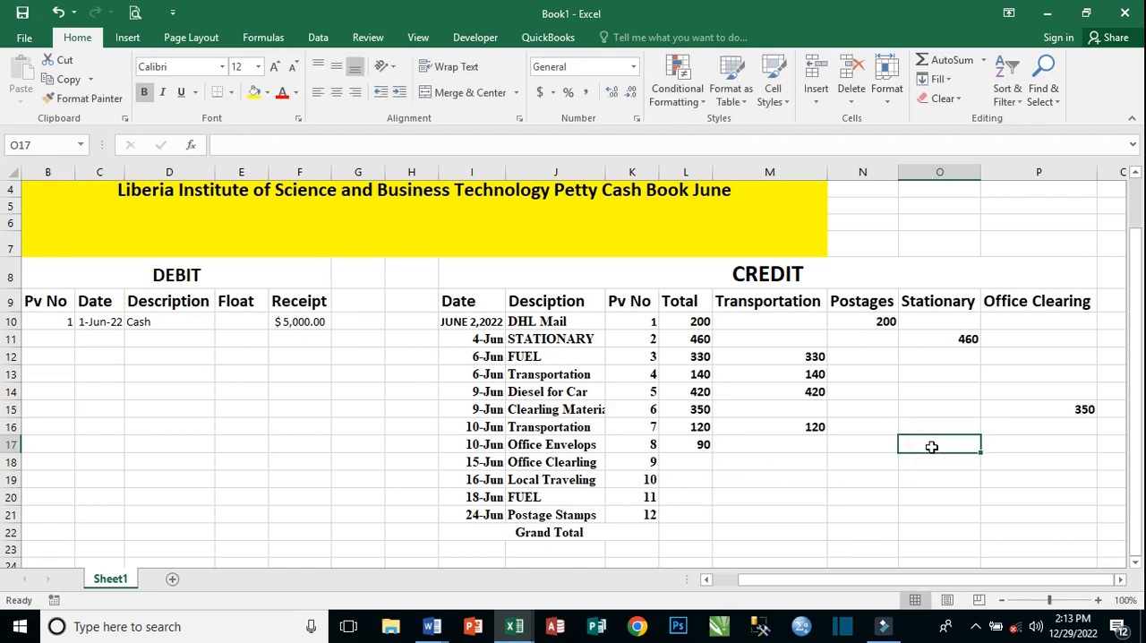
type("90")
key("Return")
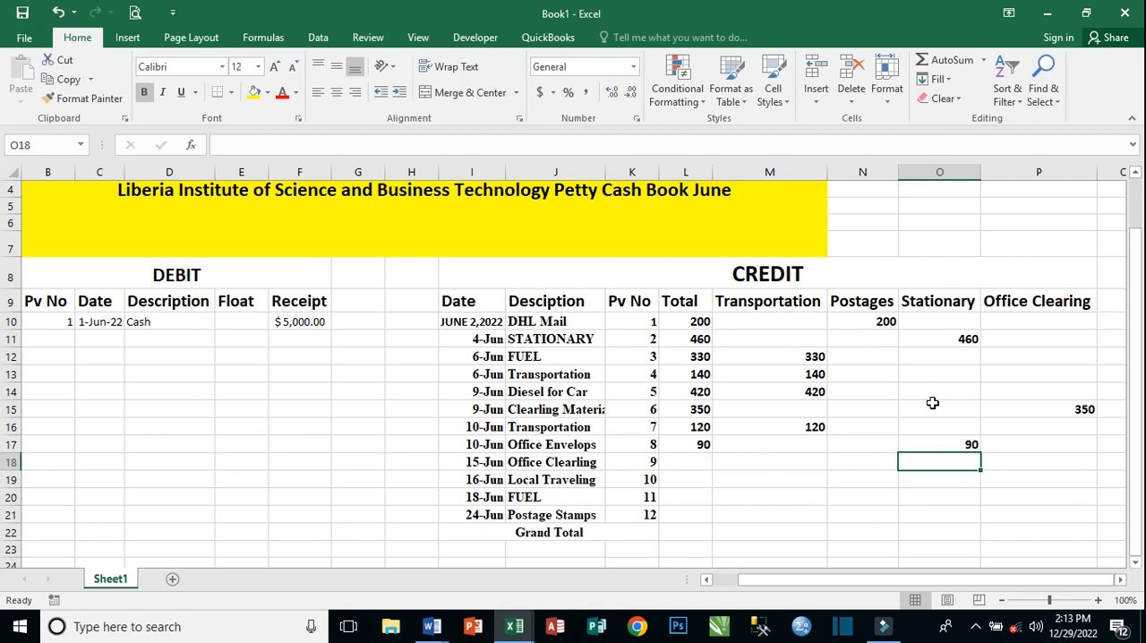
Record the June 15 Office Clearling expense by entering 450 in Total cell L18 and in Office Clearing cell P18.
left_click(684, 462)
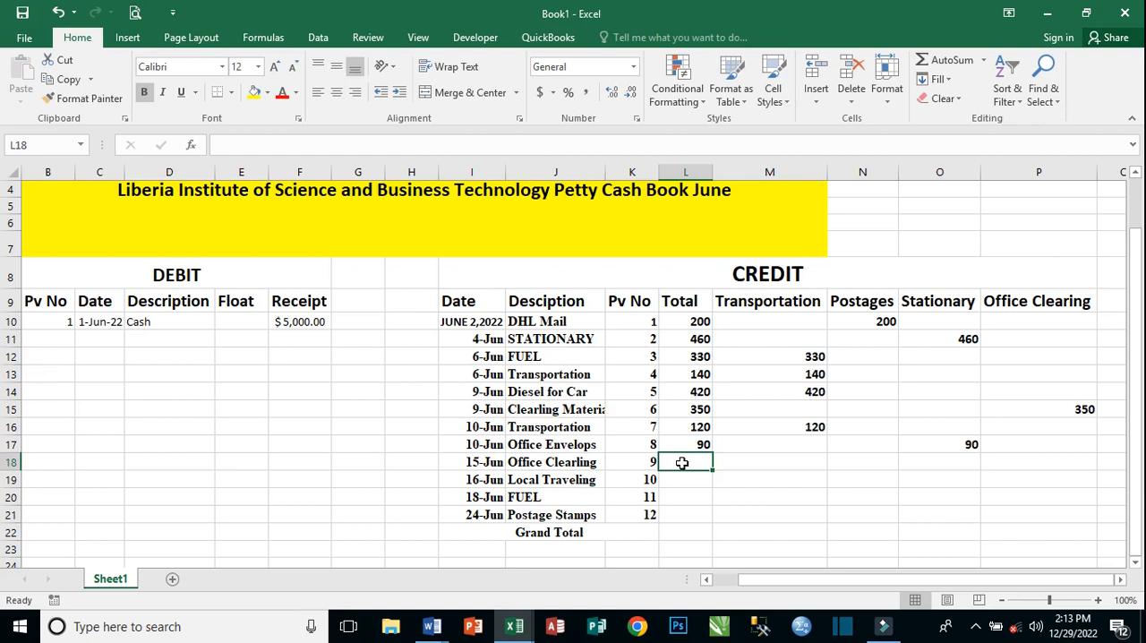
type("45")
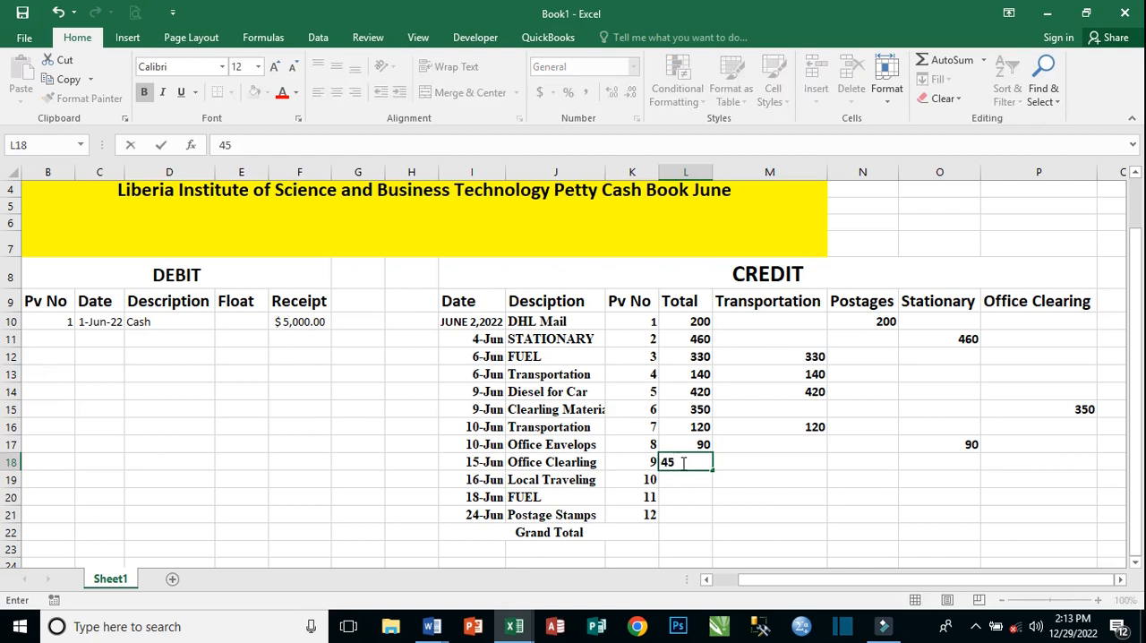
key("Tab")
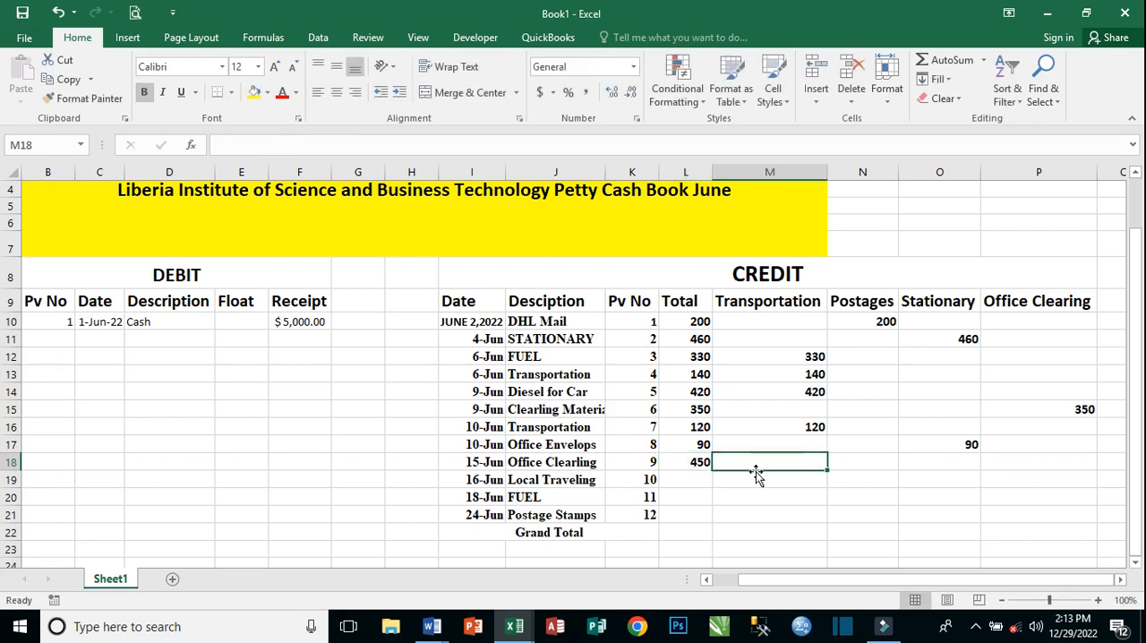
left_click(1056, 460)
type("450")
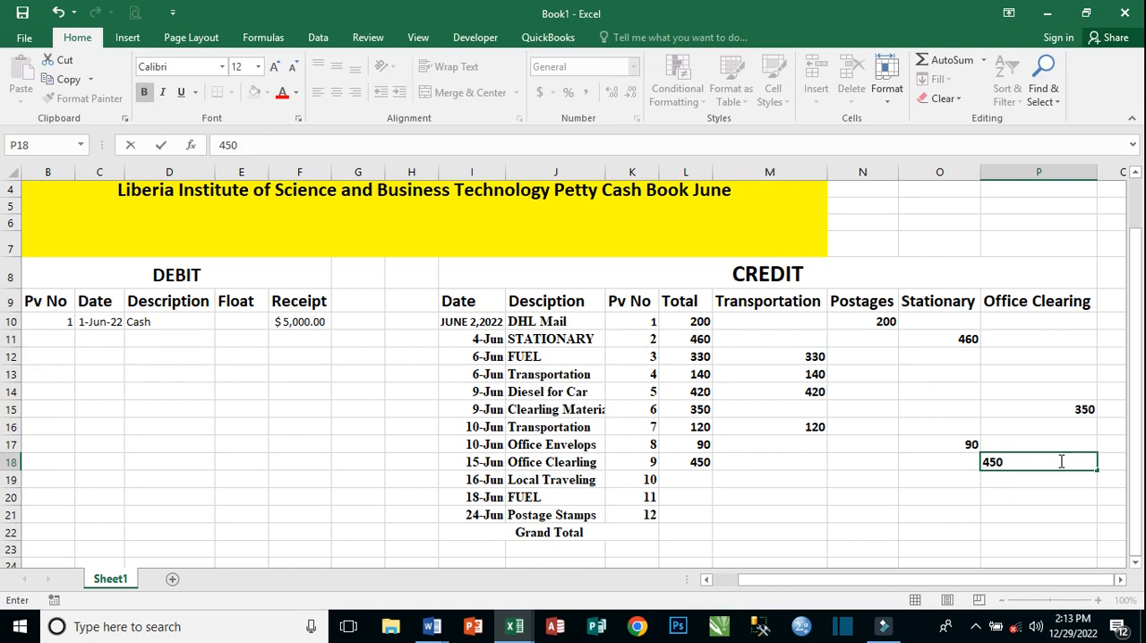
key("Return")
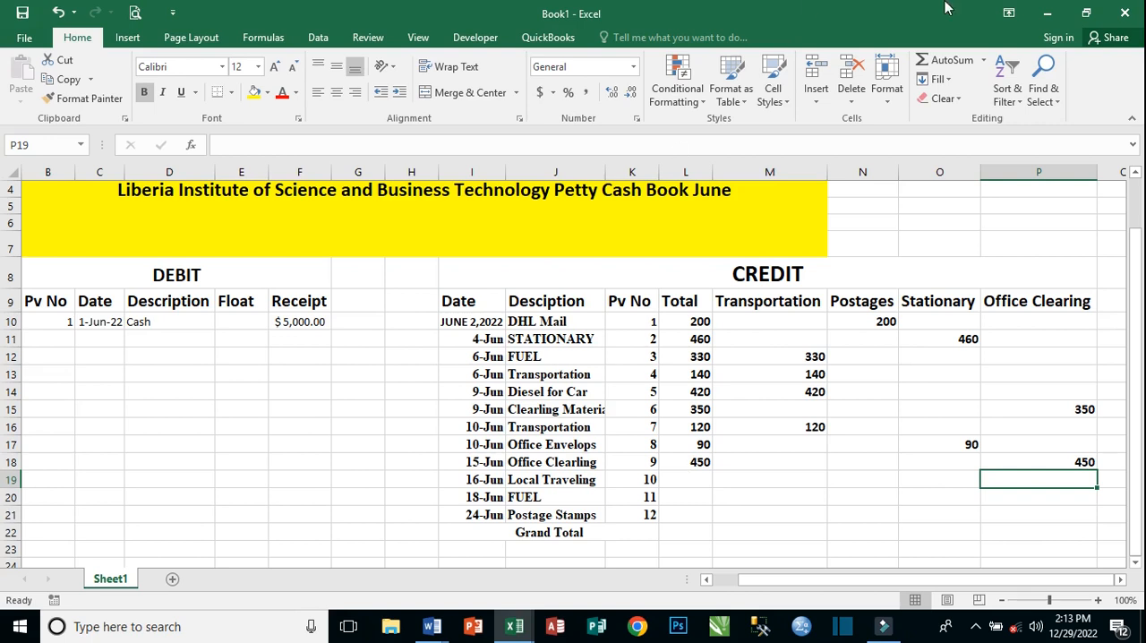
Record the June 16 Local Traveling expense by entering 950 in Total cell L19 and in Transportation cell M19.
left_click(688, 481)
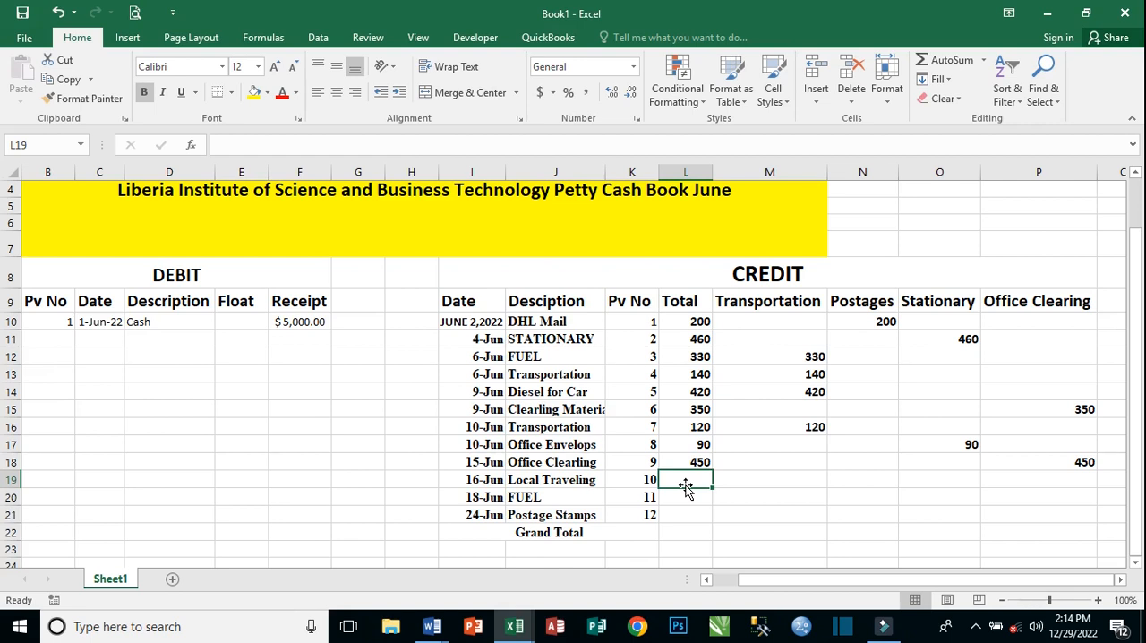
type("95")
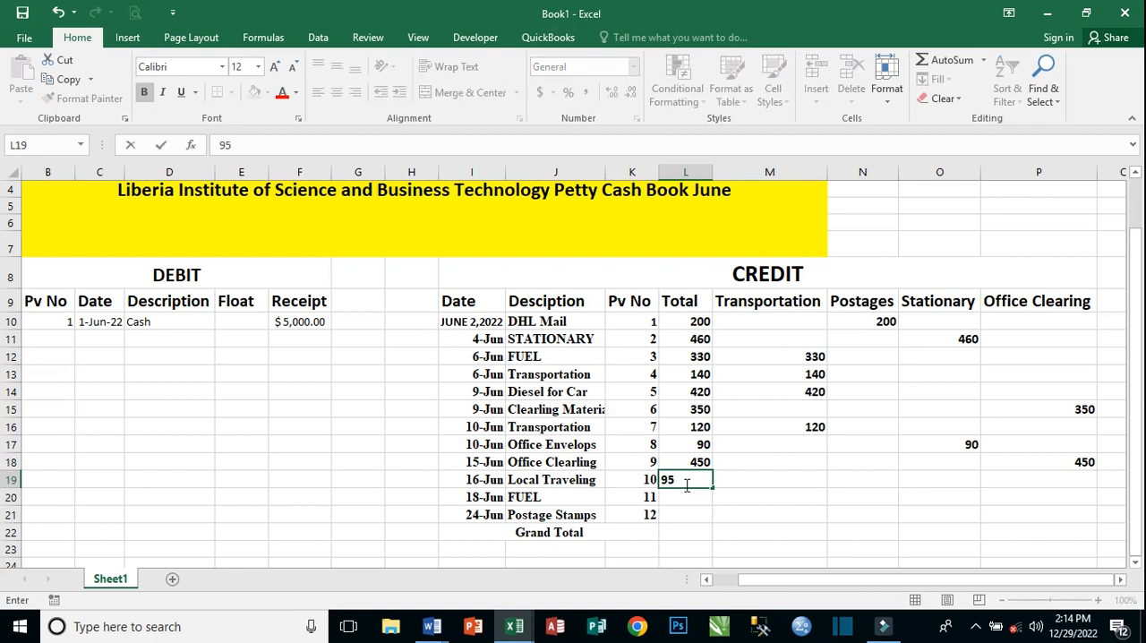
type("0")
key("Tab")
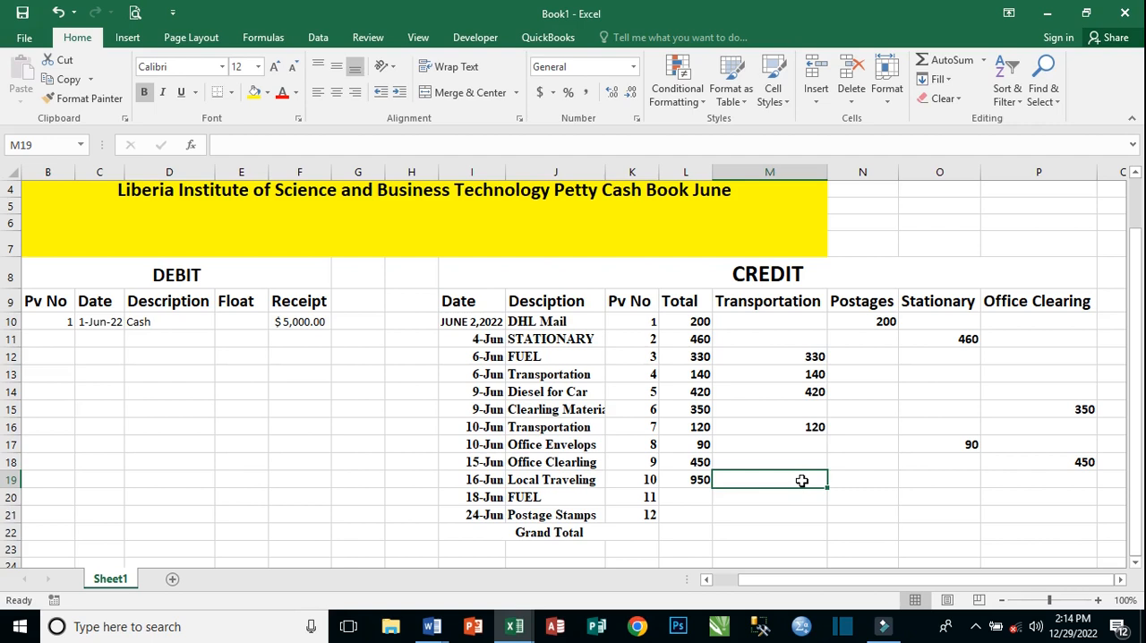
type("9")
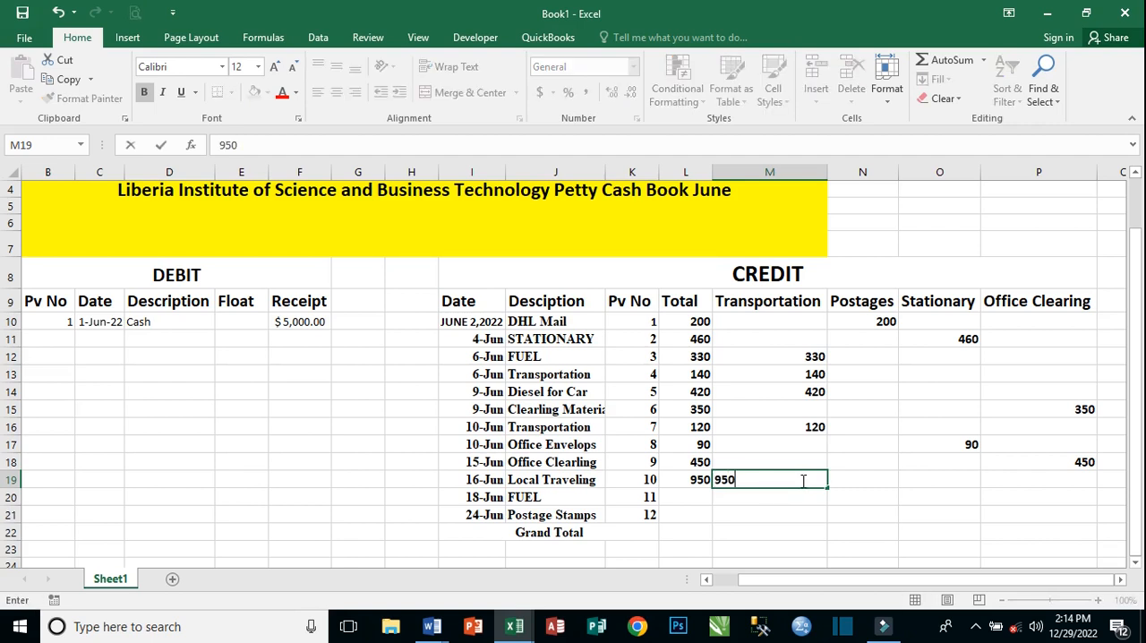
type("50")
key("Return")
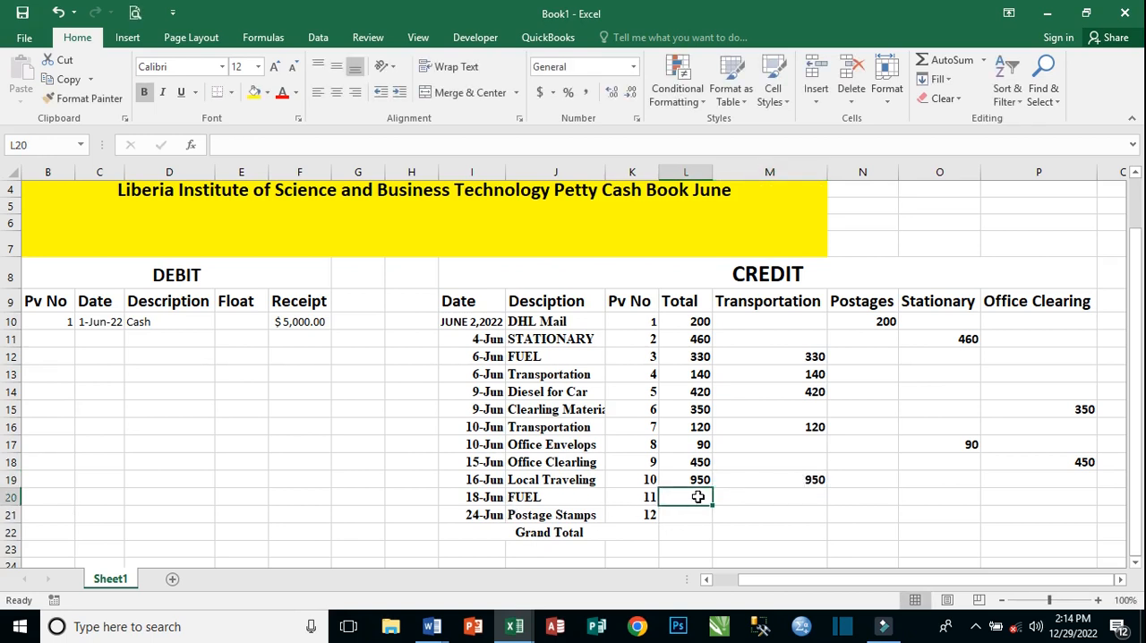
Record the June 18 FUEL expense by entering 220 in Total cell L20 and in Transportation cell M20.
type("220")
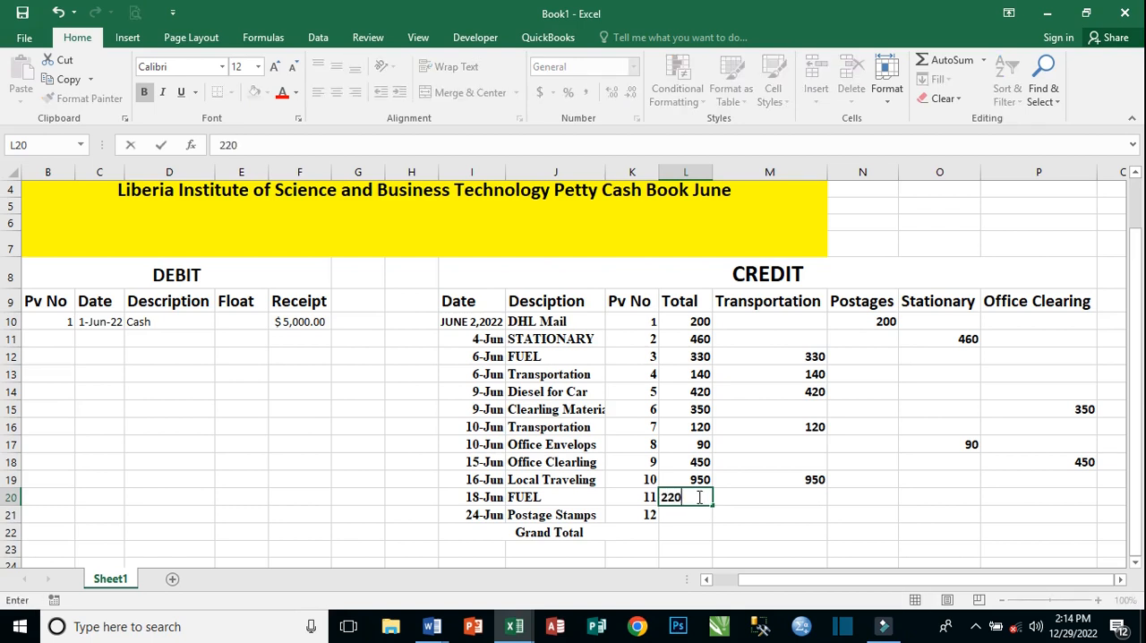
key("Tab")
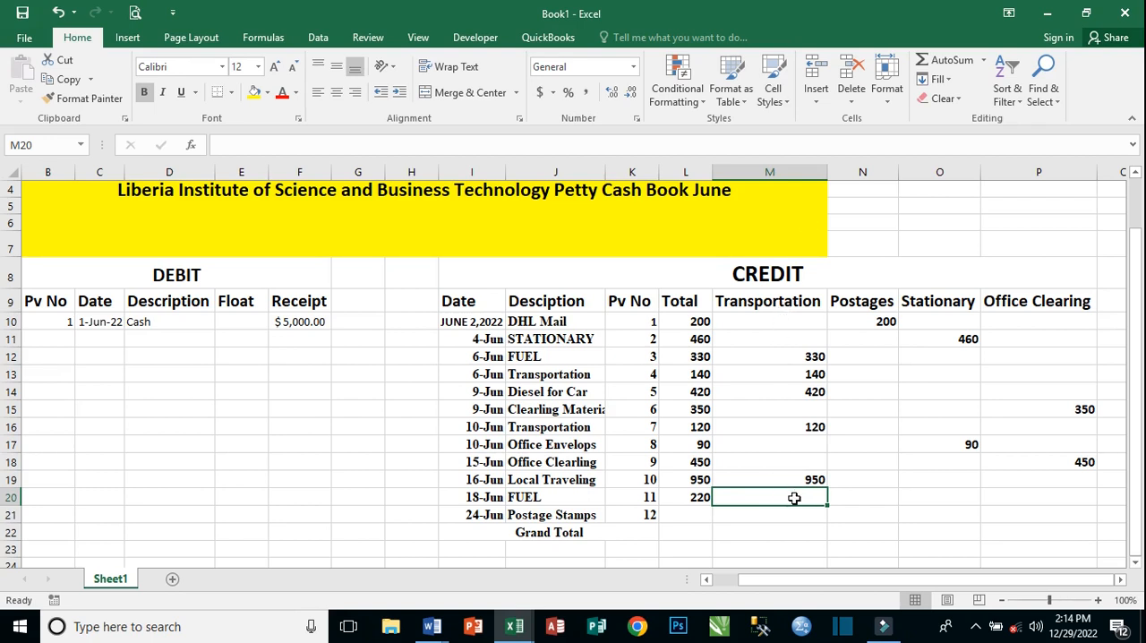
type("220")
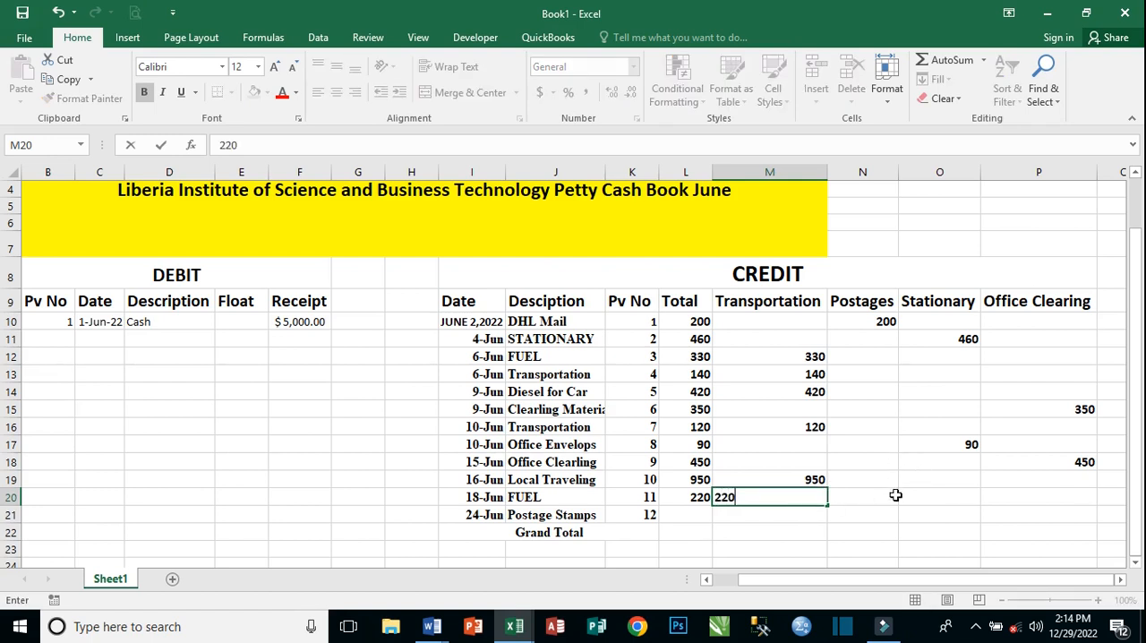
key("Return")
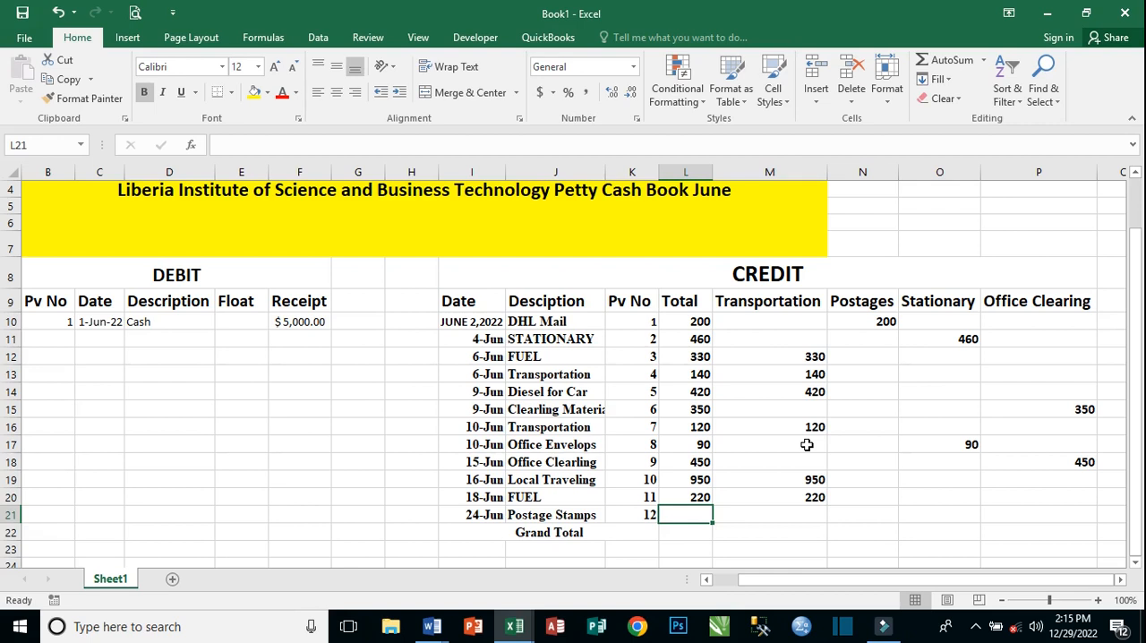
Record the June 24 Postage Stamps expense by entering 300 in Total cell L21 and in Postages cell N21.
type("3")
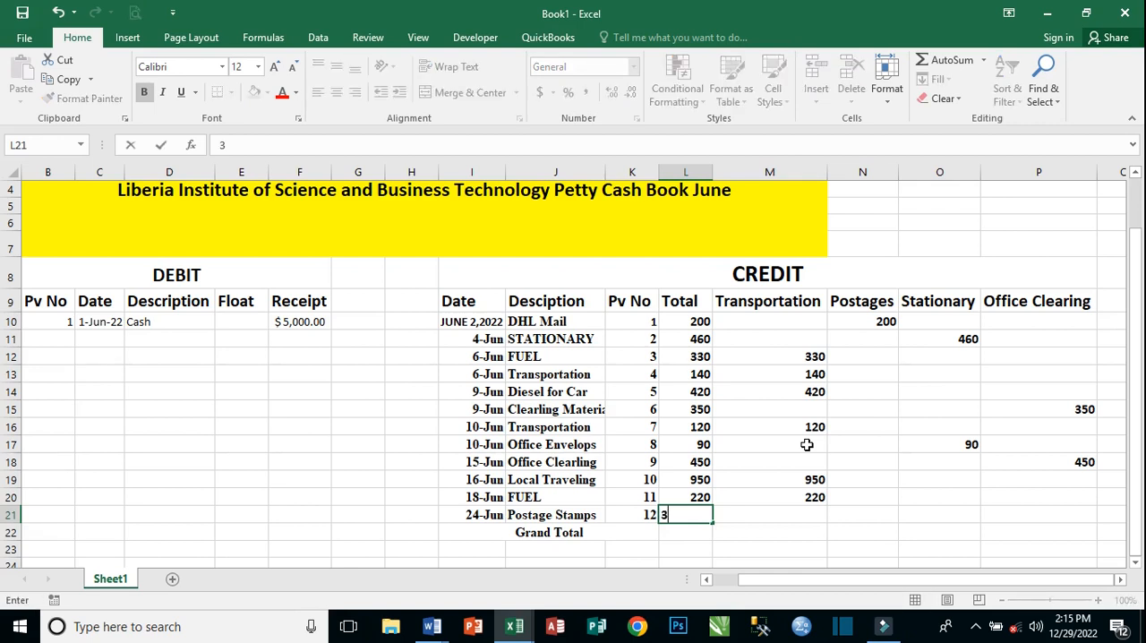
type("0")
key("Tab")
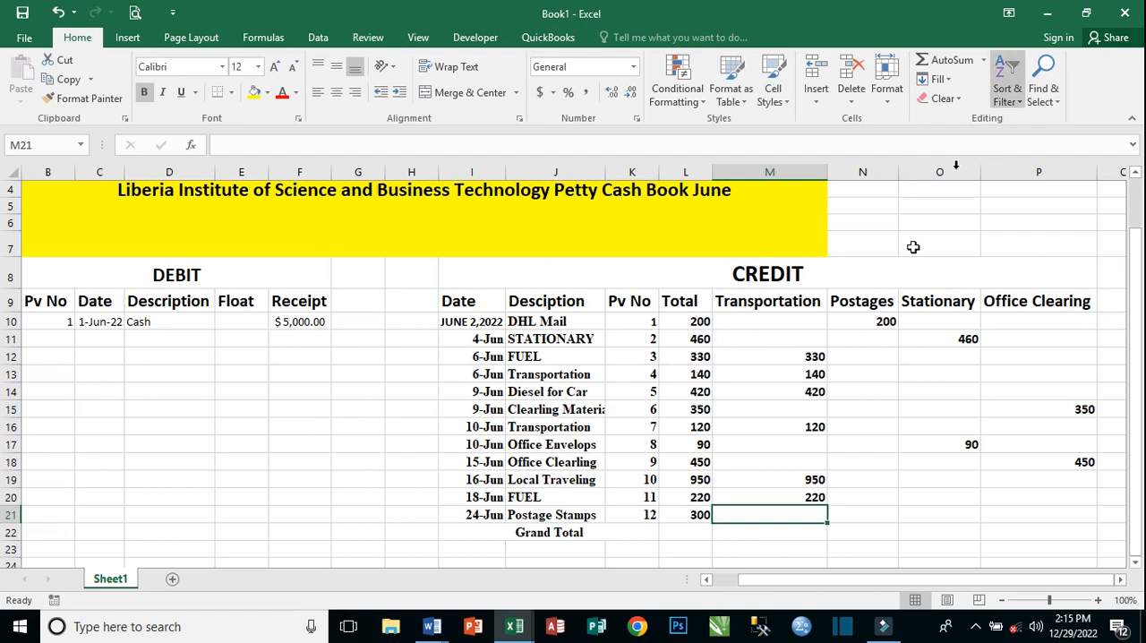
left_click(859, 512)
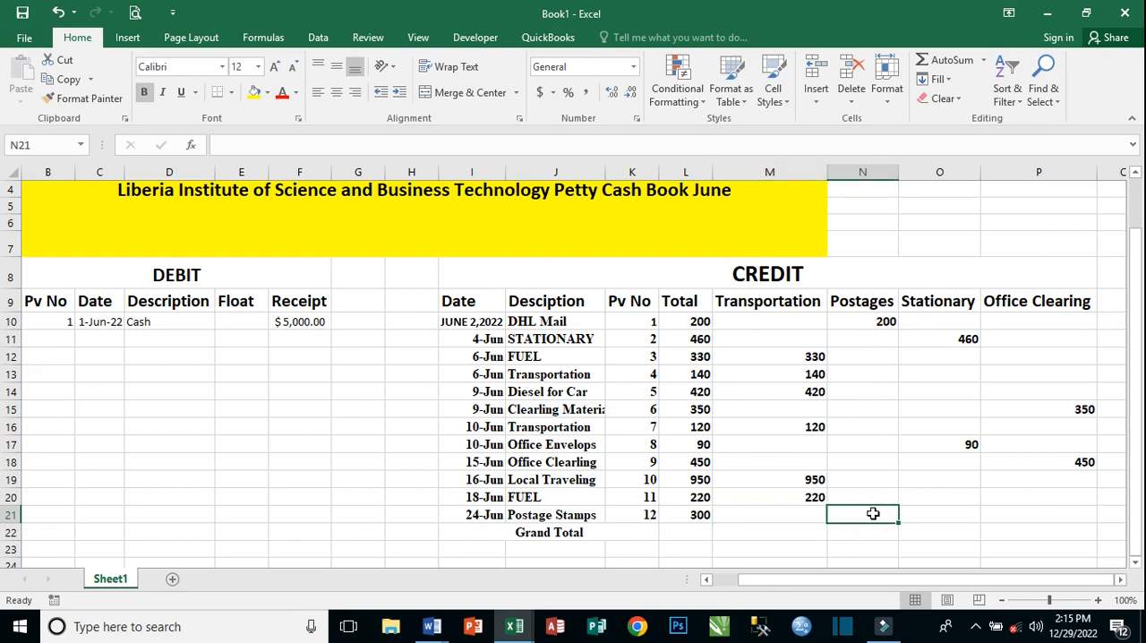
type("300")
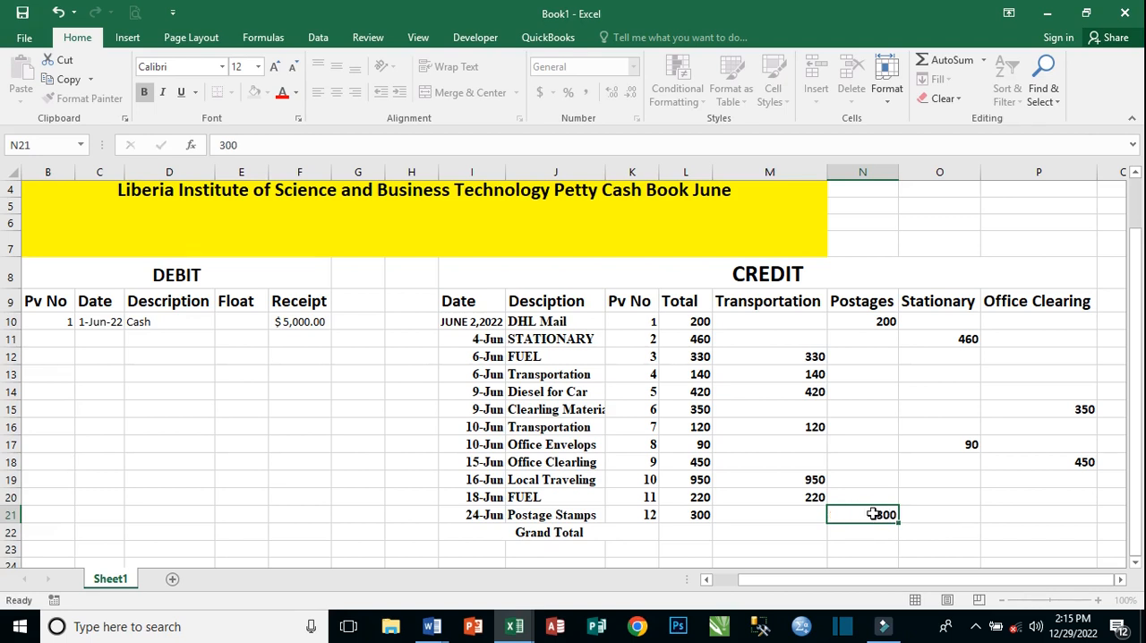
key("Return")
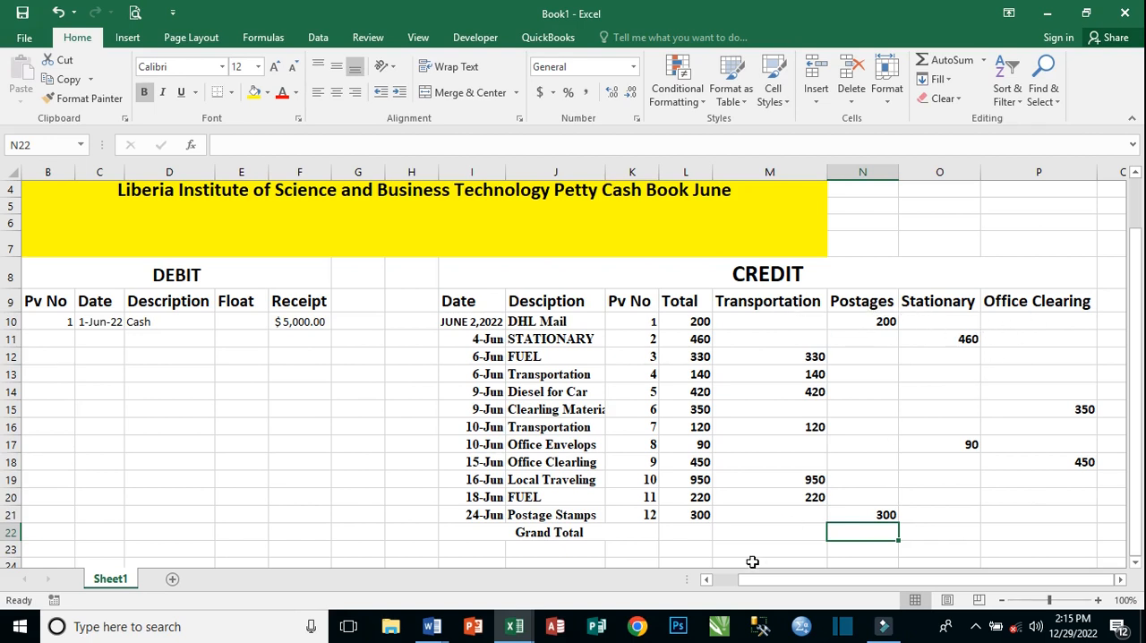
Review the June transactions and the required analysis headings in the Word Document1, and return to the Book1 workbook in Excel.
mouse_move(431, 626)
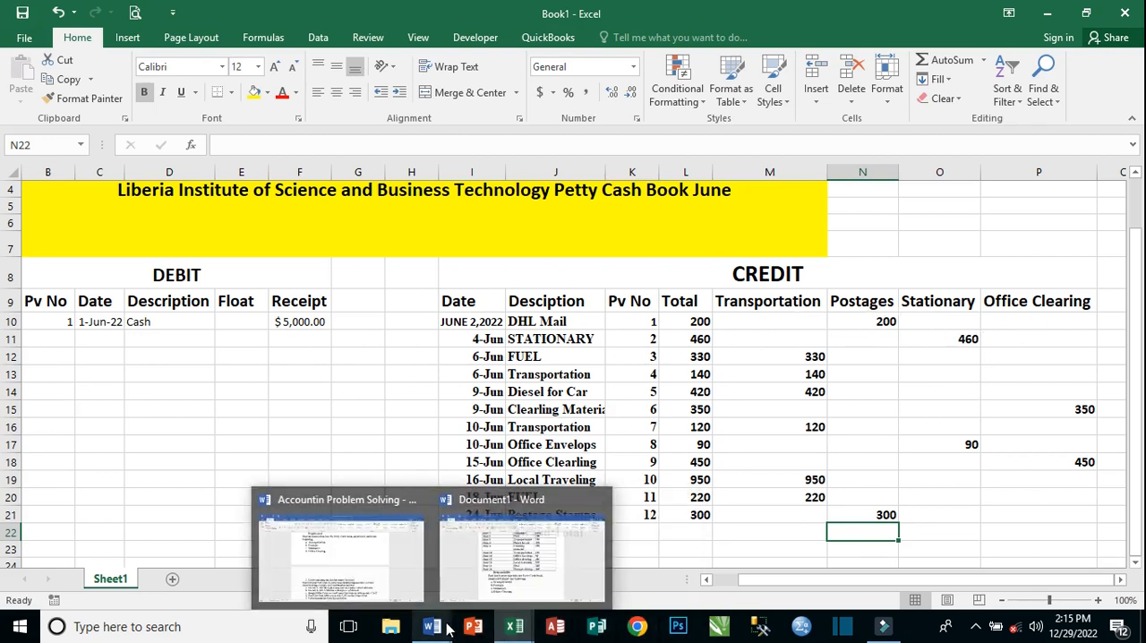
left_click(555, 566)
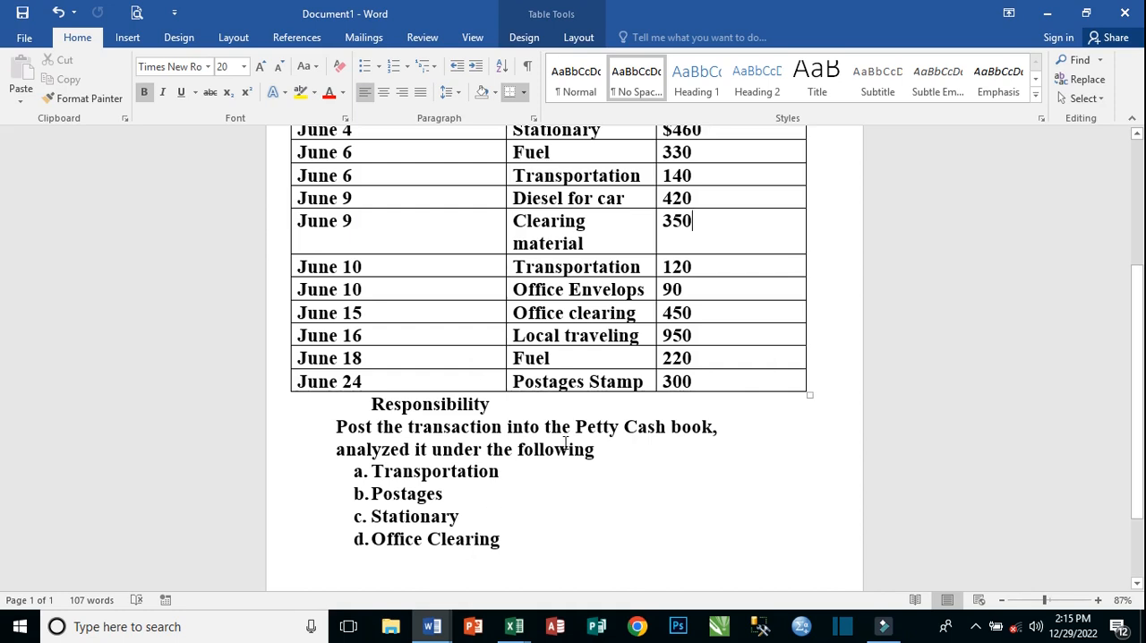
scroll(483, 358, "up", 4)
scroll(475, 333, "up", 2)
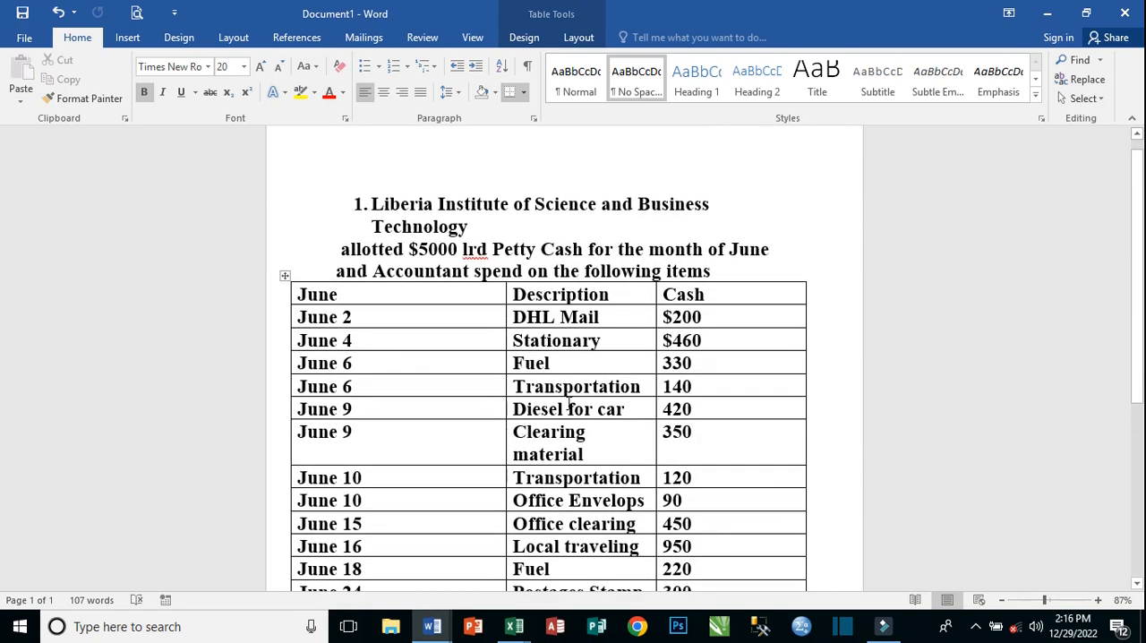
scroll(586, 398, "down", 1)
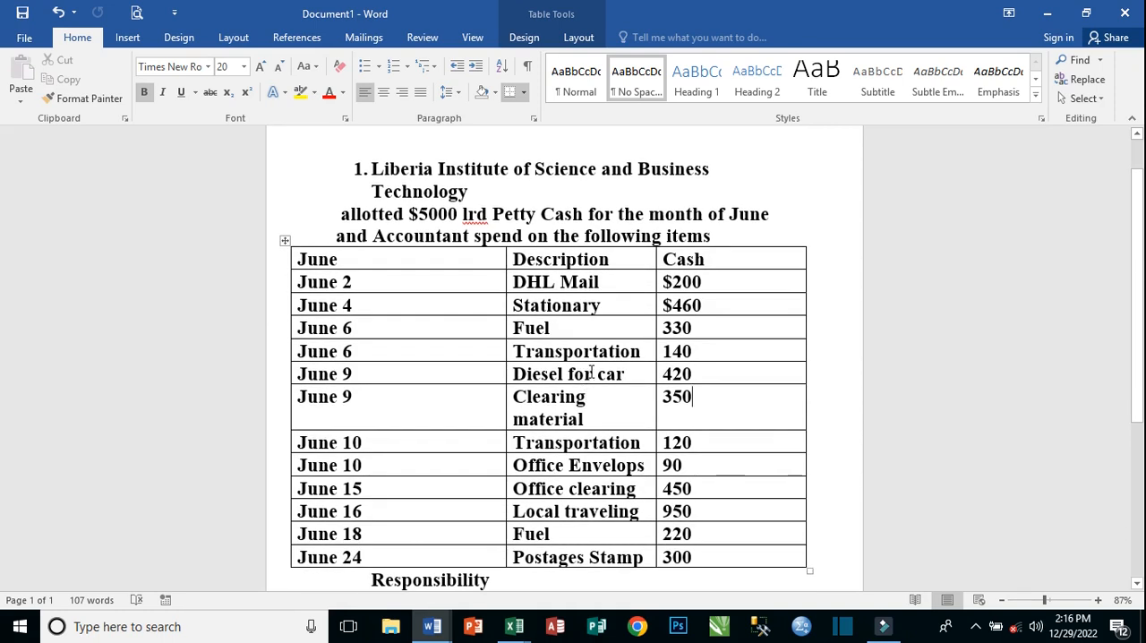
scroll(590, 374, "down", 1)
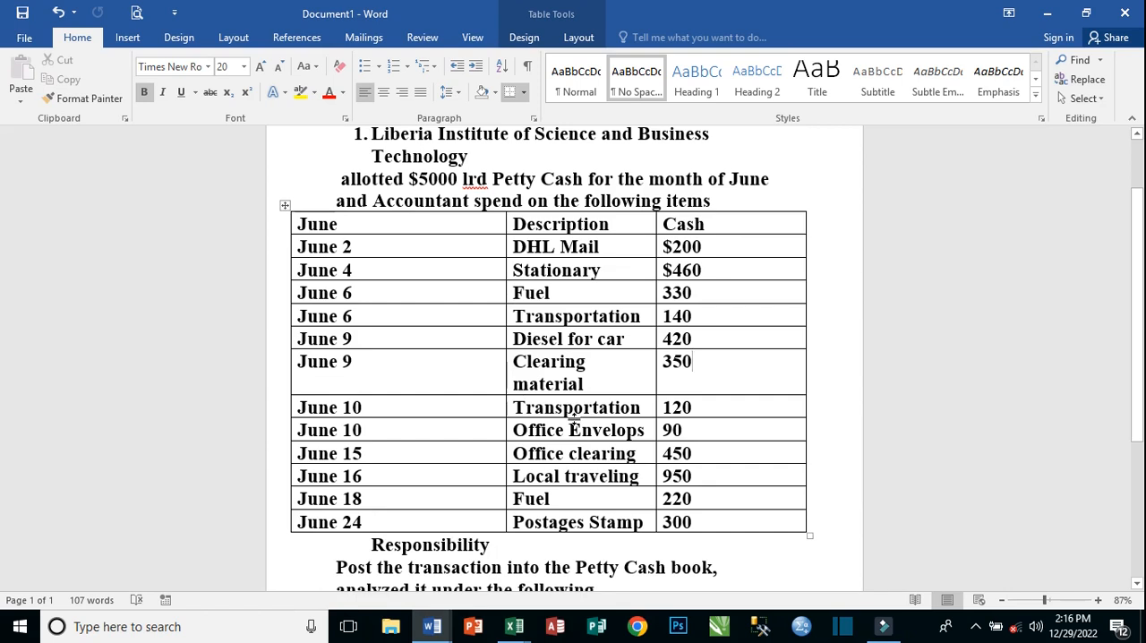
scroll(574, 419, "down", 1)
scroll(574, 419, "down", 5)
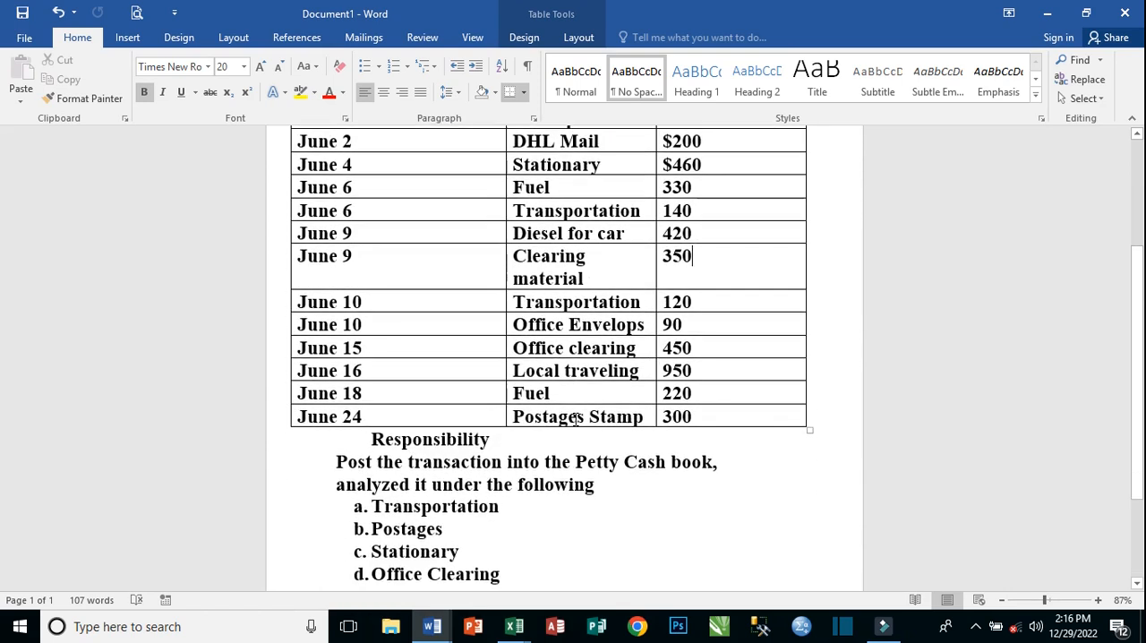
scroll(574, 414, "up", 2)
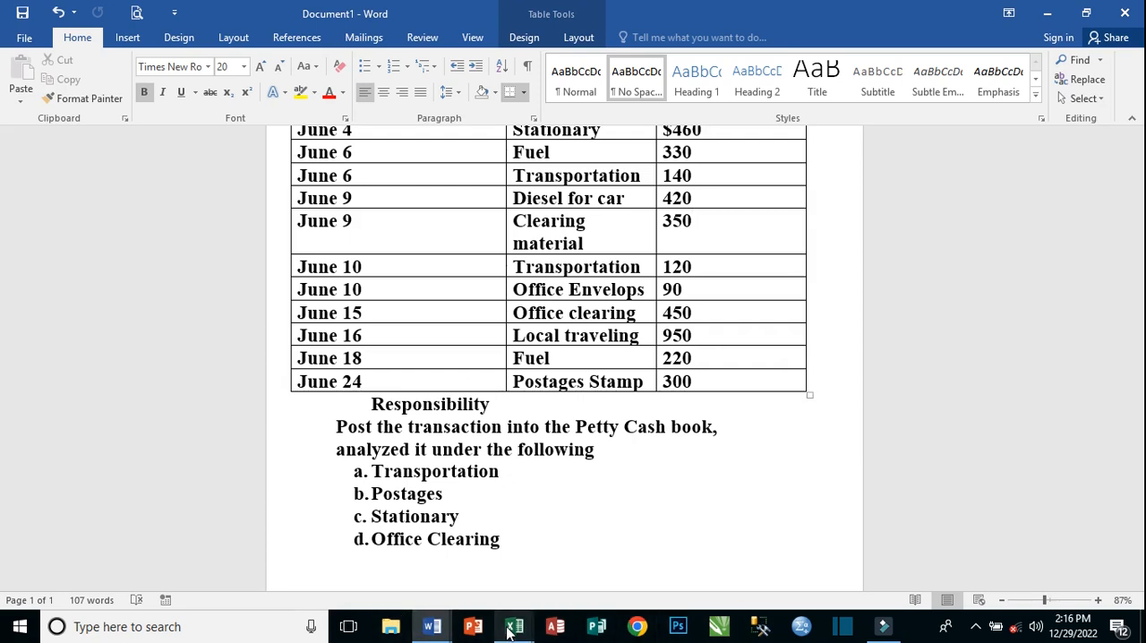
mouse_move(514, 627)
left_click(472, 588)
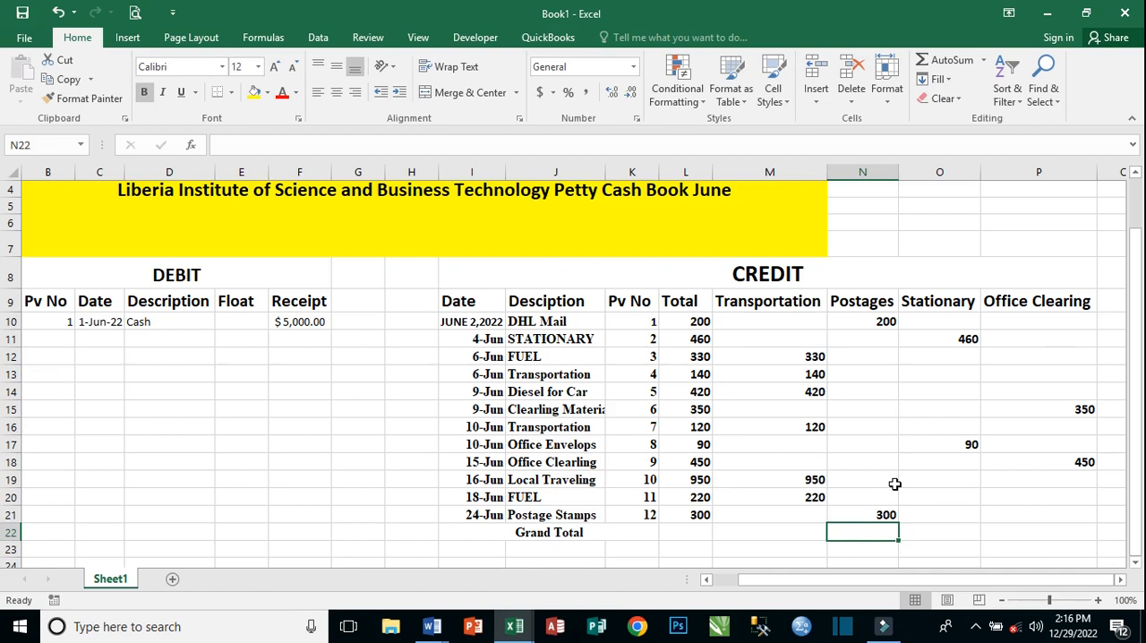
Use AutoSum to total L10:L21 in the Grand Total row at cell L22.
scroll(750, 470, "down", 1)
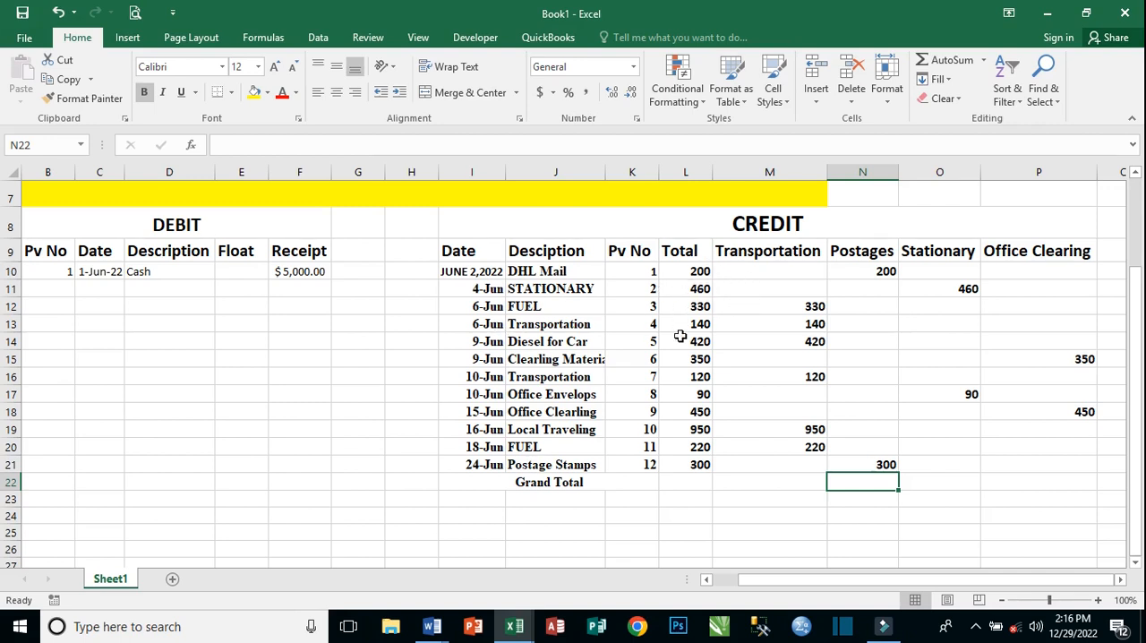
left_click(693, 485)
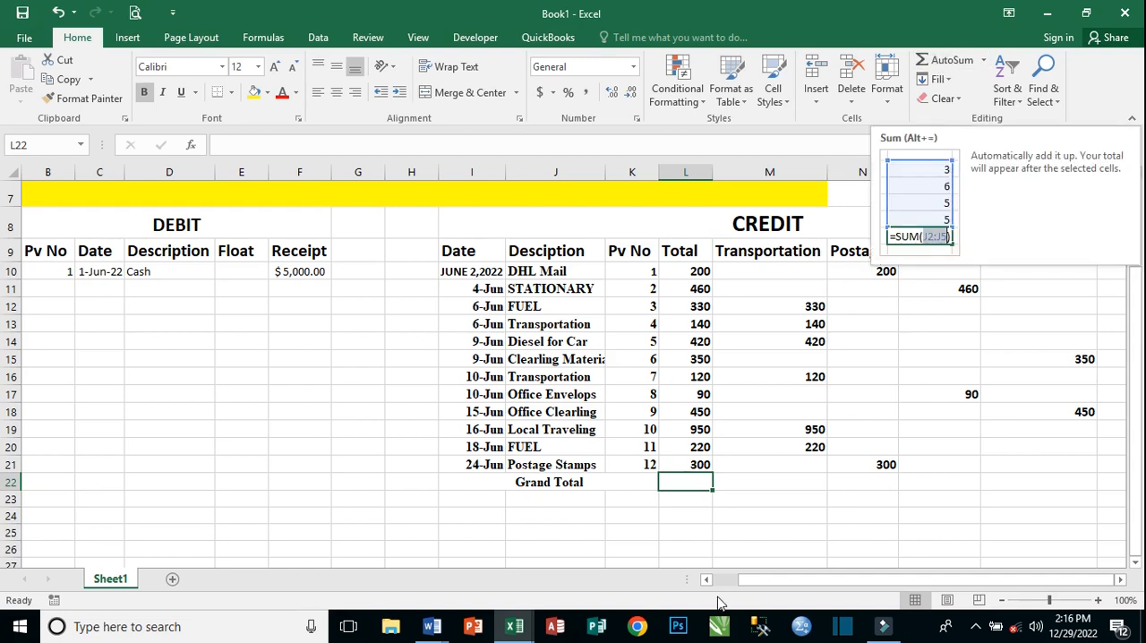
left_click(947, 59)
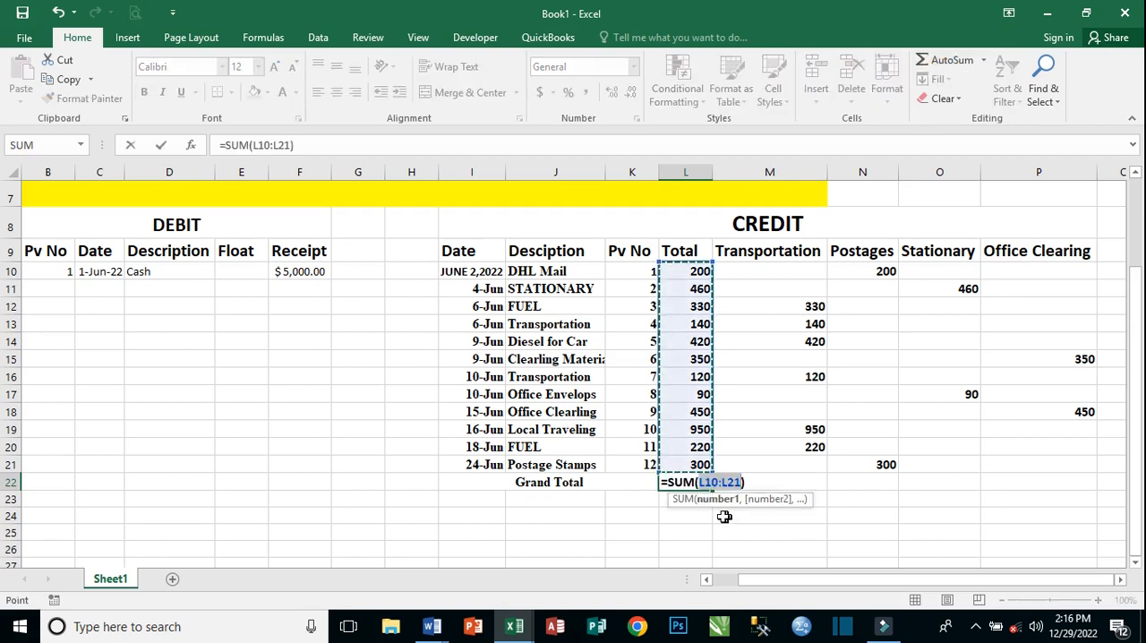
key("Return")
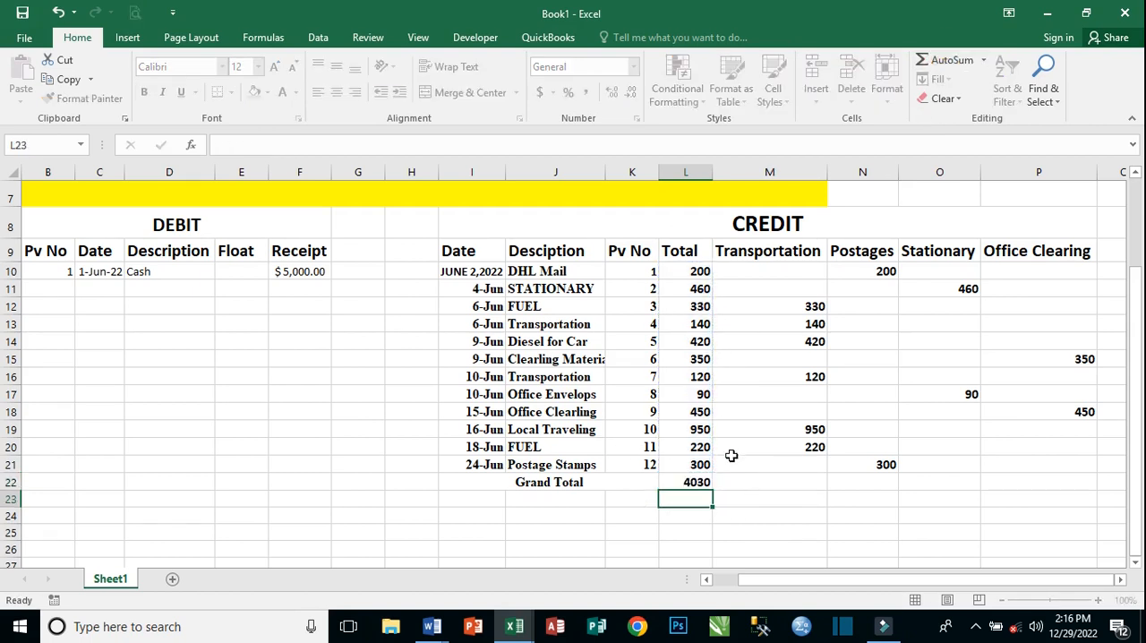
Clear Grand Total cell L22 and enter the formula =SUM(L10:L21) in it manually.
left_click(698, 482)
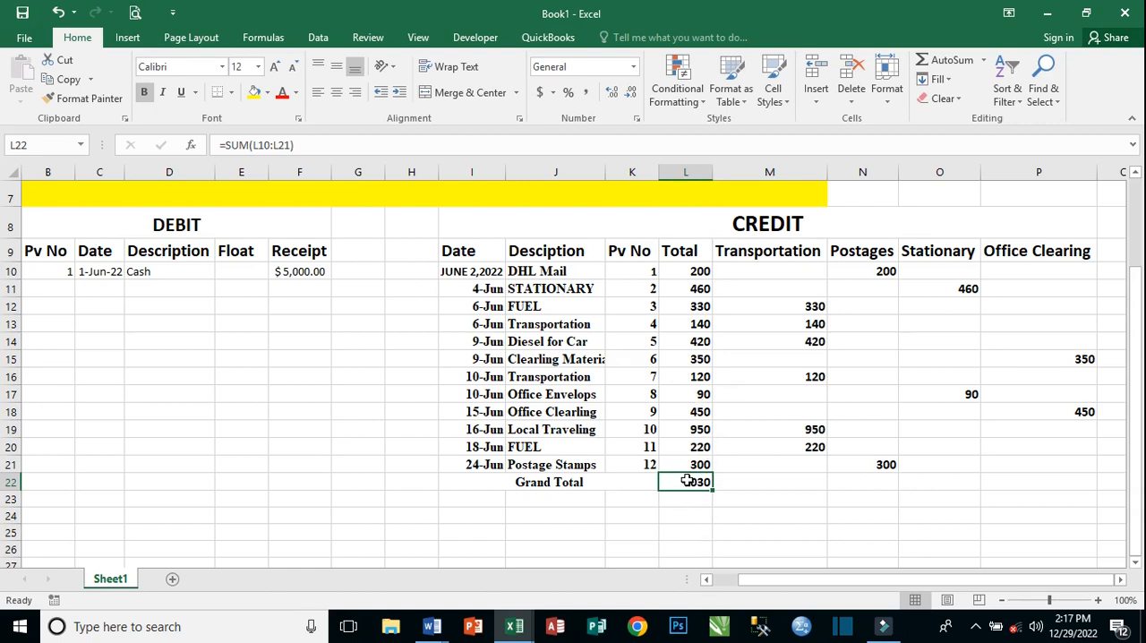
key("Delete")
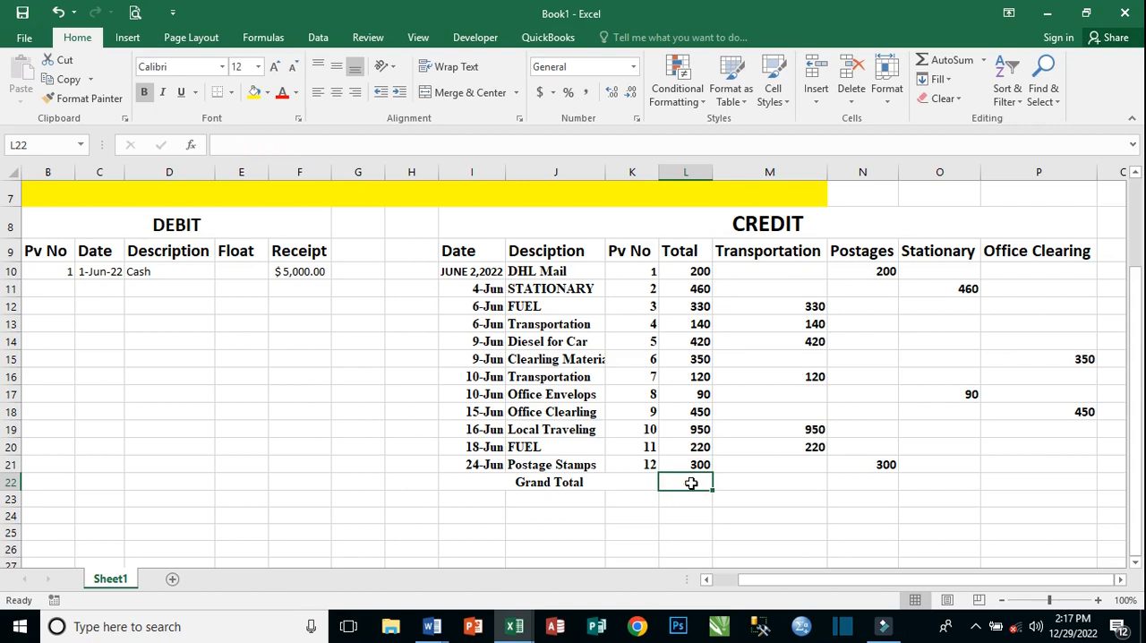
type("0")
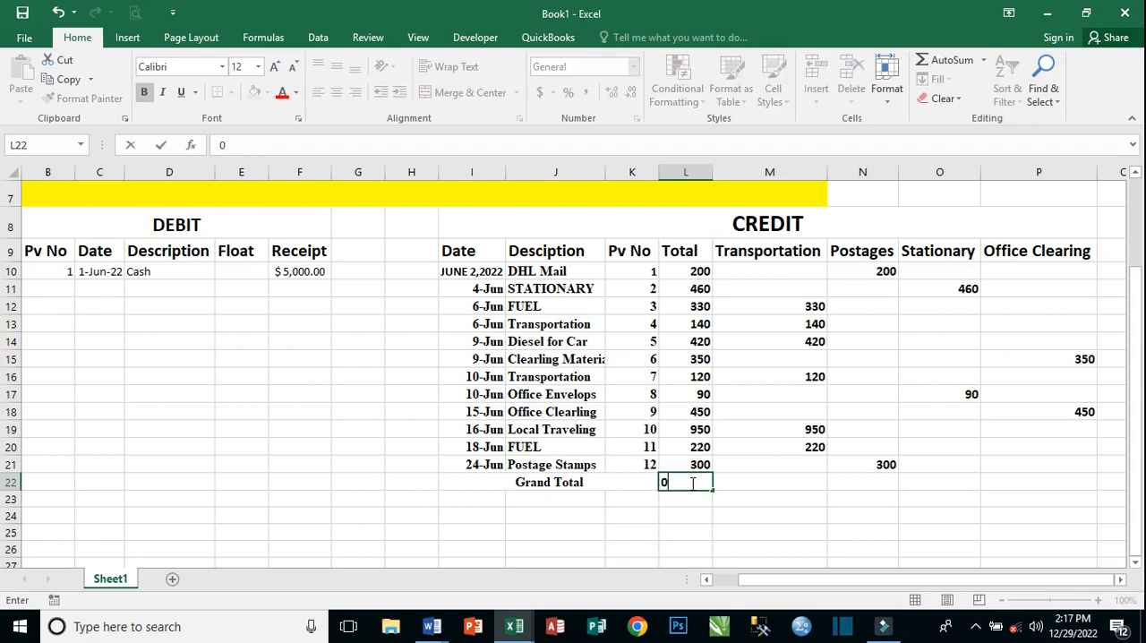
type("=")
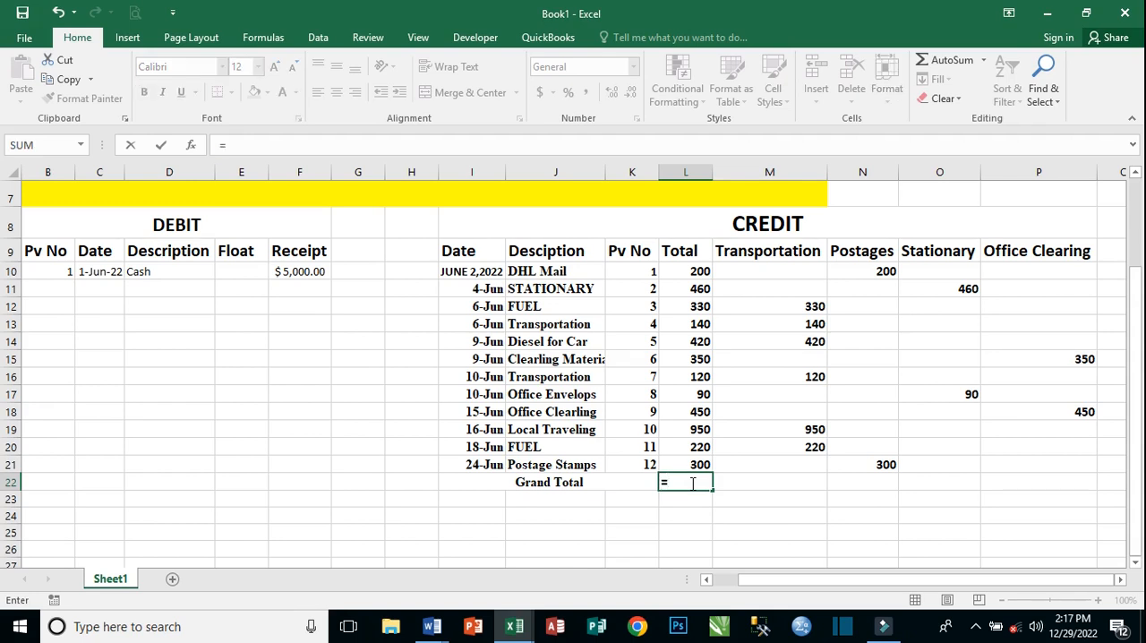
type("sum")
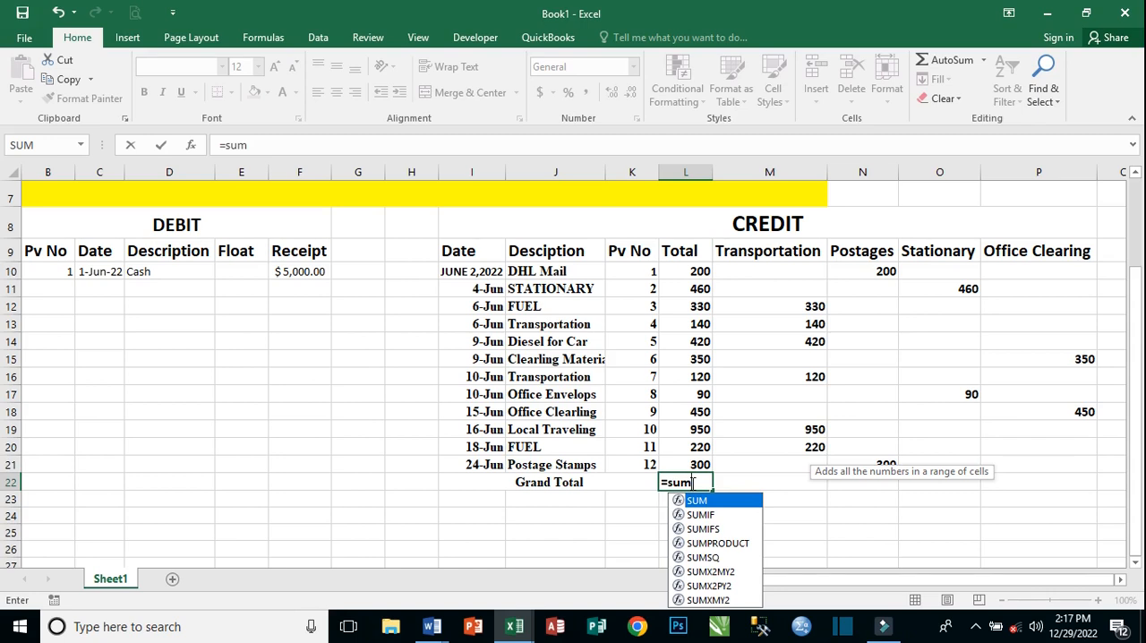
key("Tab")
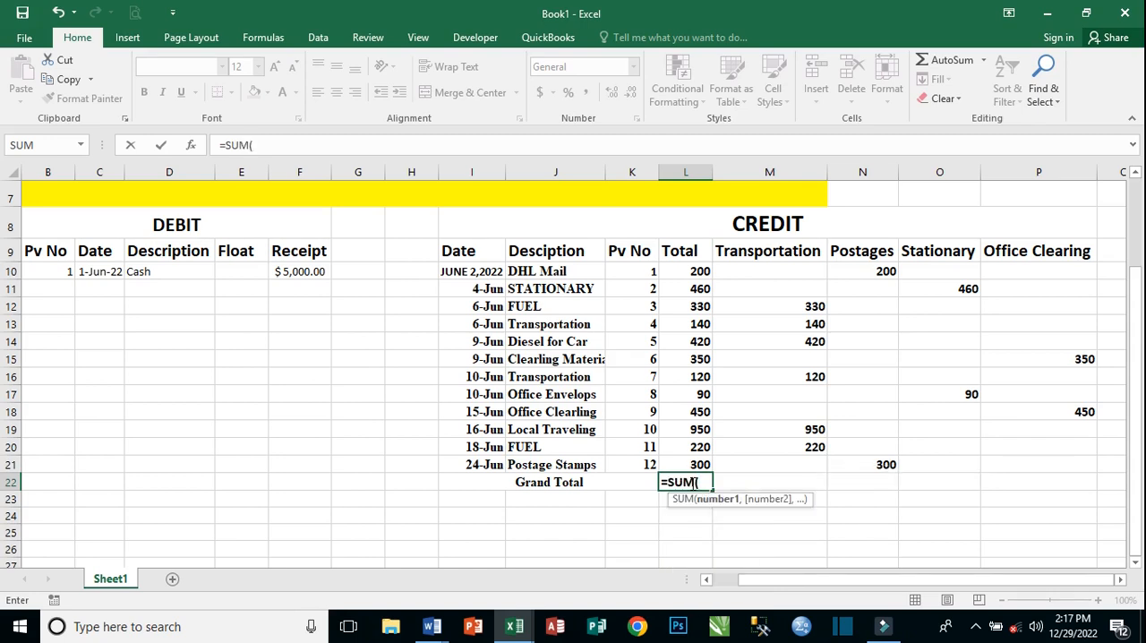
left_click_drag(696, 272, 697, 462)
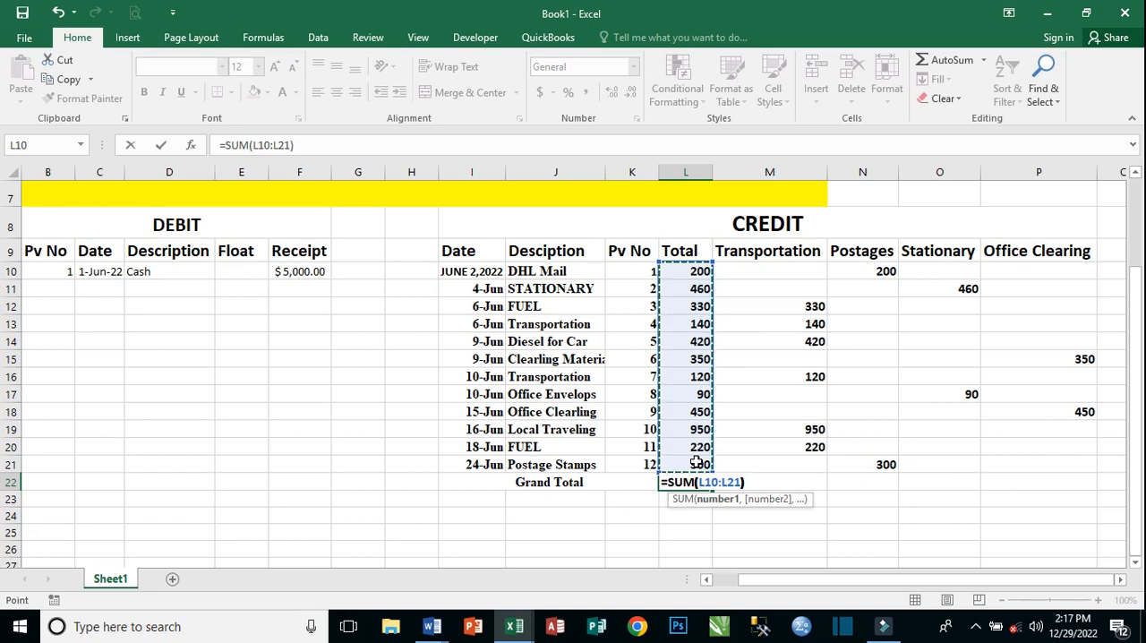
type(")")
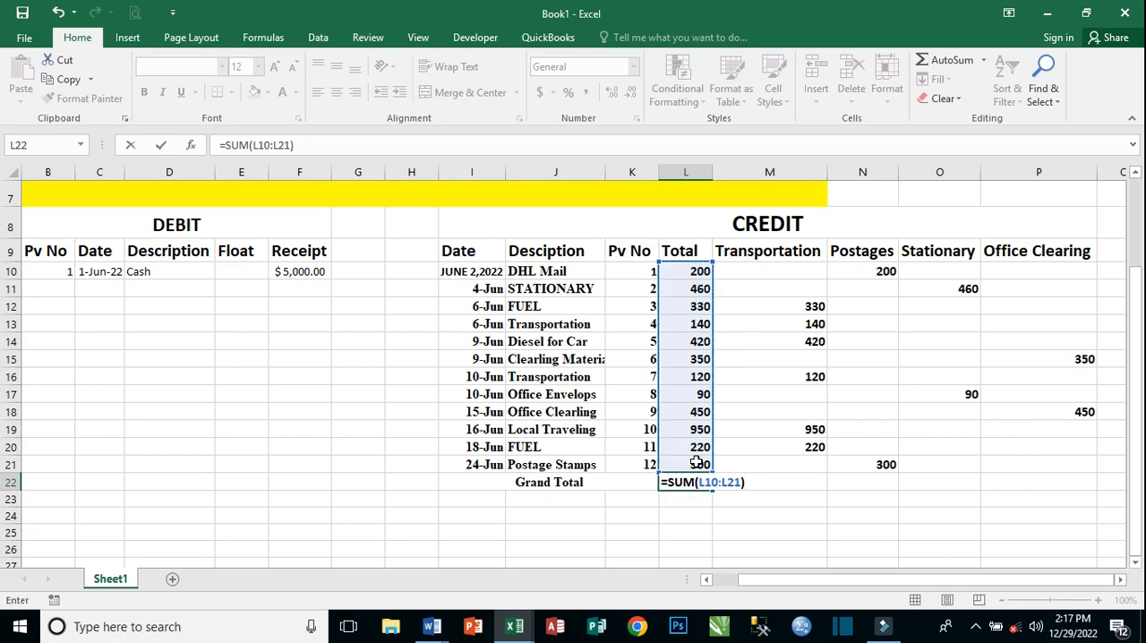
key("Return")
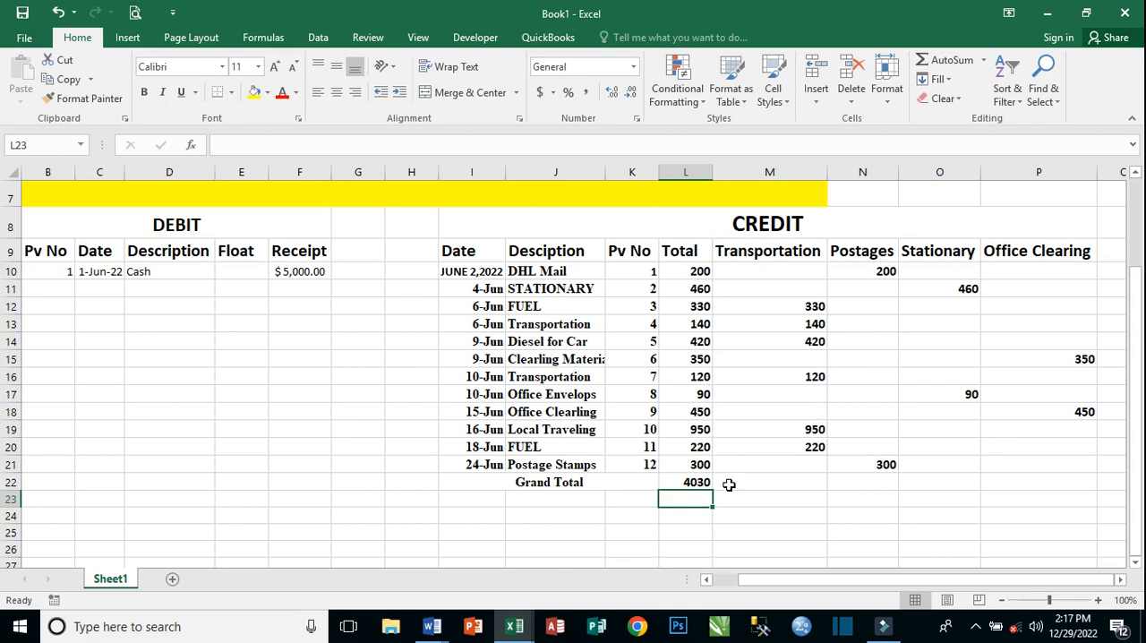
Total the Transportation column in cell M22 with AutoSum, replacing the suggested range to give =SUM(M10:M20).
left_click(815, 484)
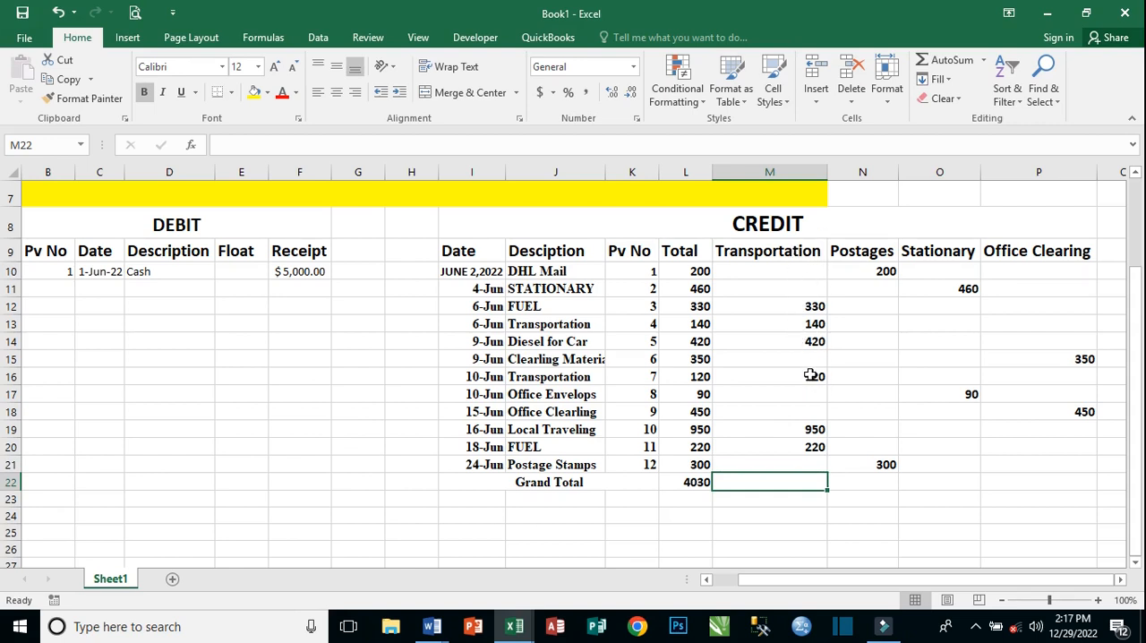
scroll(809, 360, "up", 1)
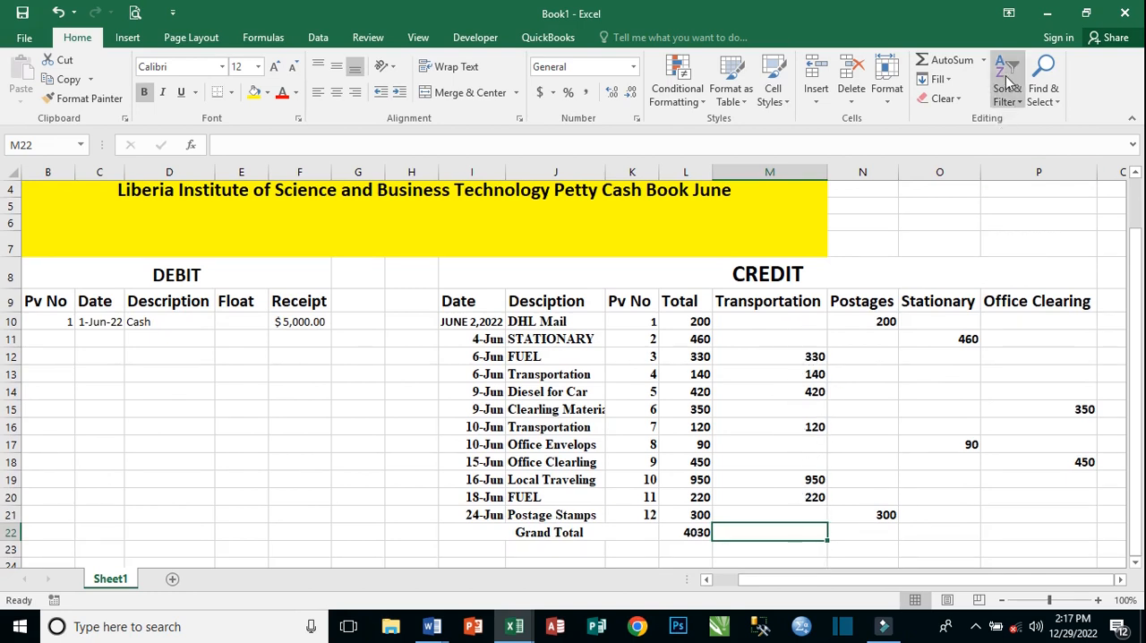
left_click(929, 55)
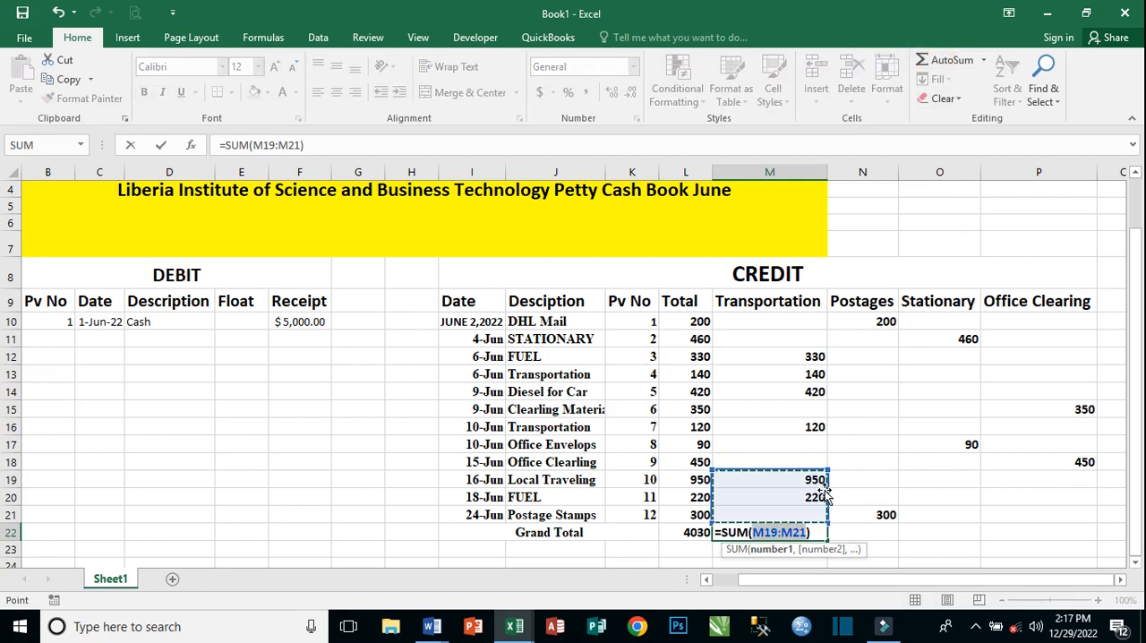
key("BackSpace")
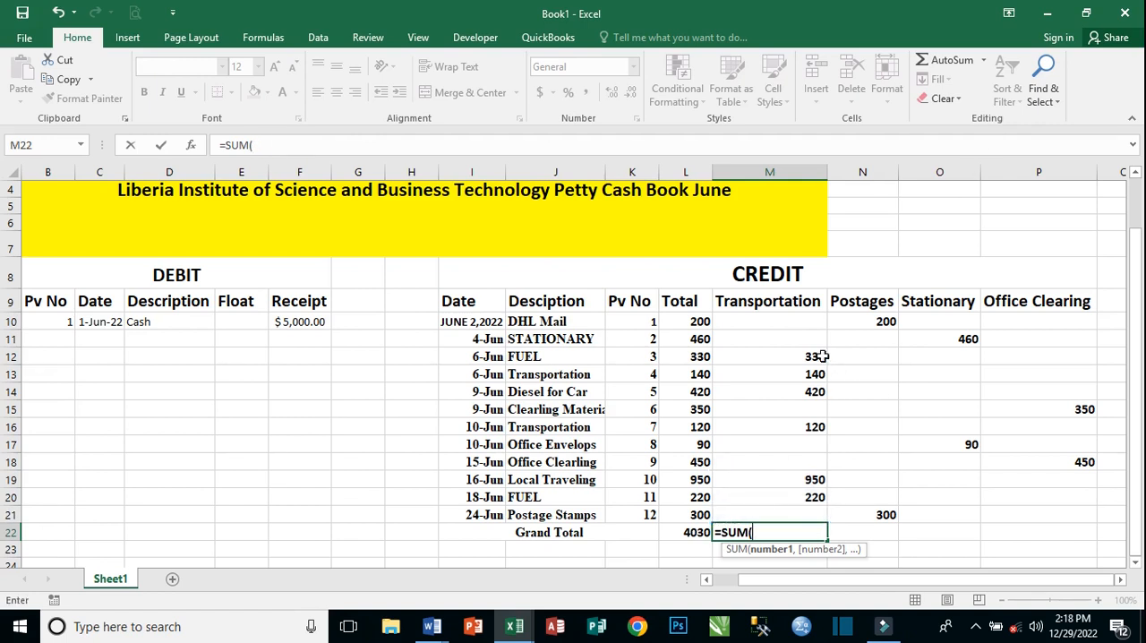
left_click_drag(800, 315, 816, 498)
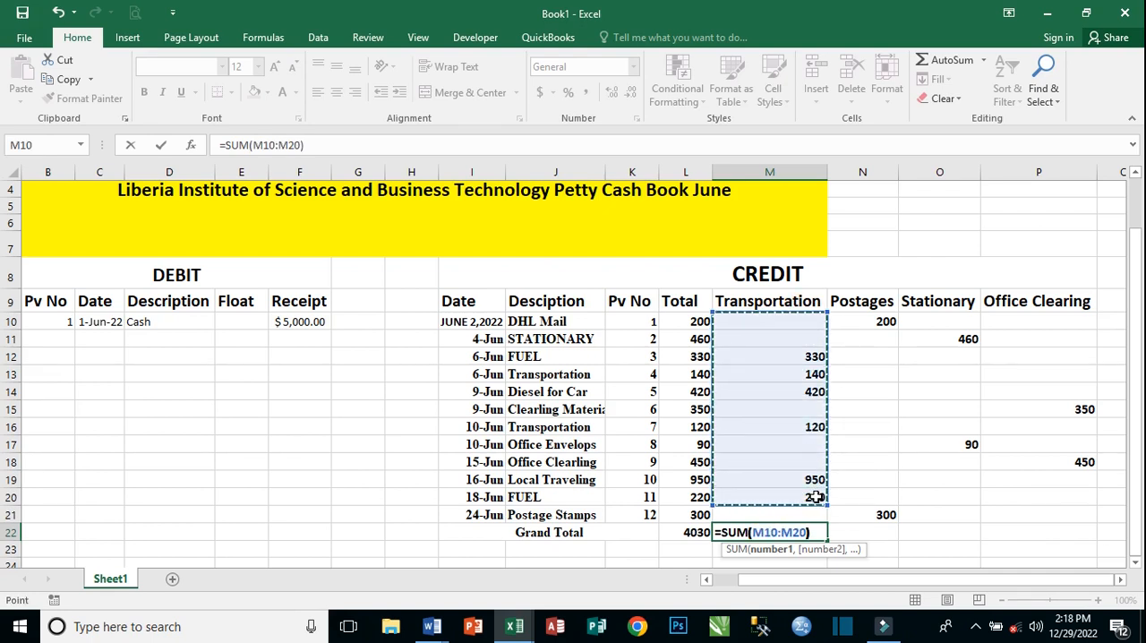
key("Return")
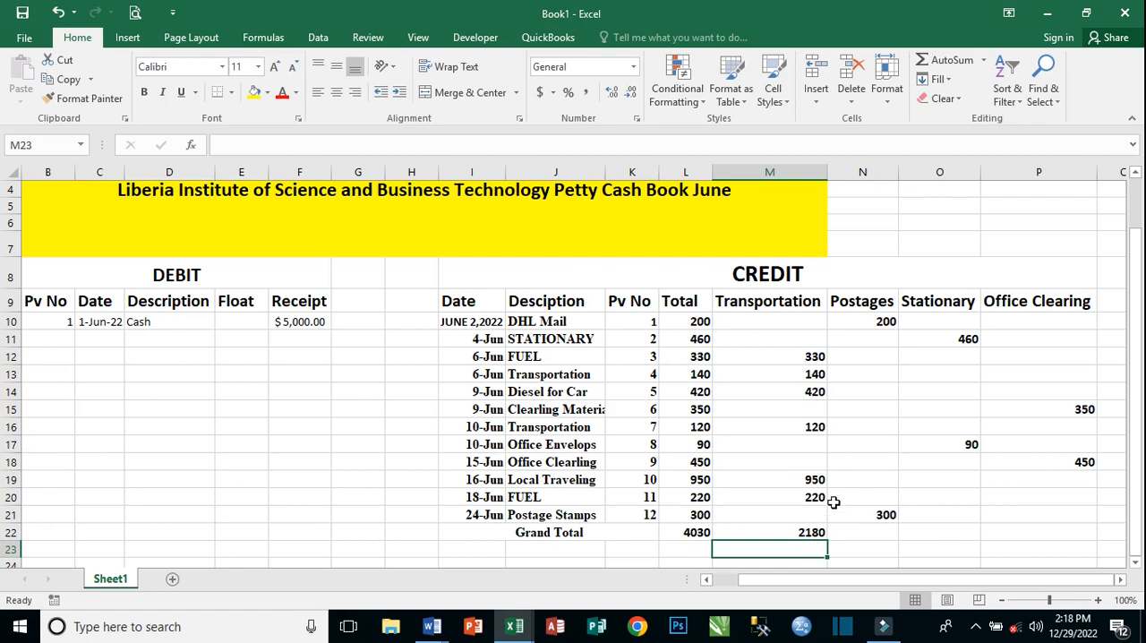
Total the Postages column in Grand Total cell N22 with the formula =SUM(N10:N21).
left_click(869, 533)
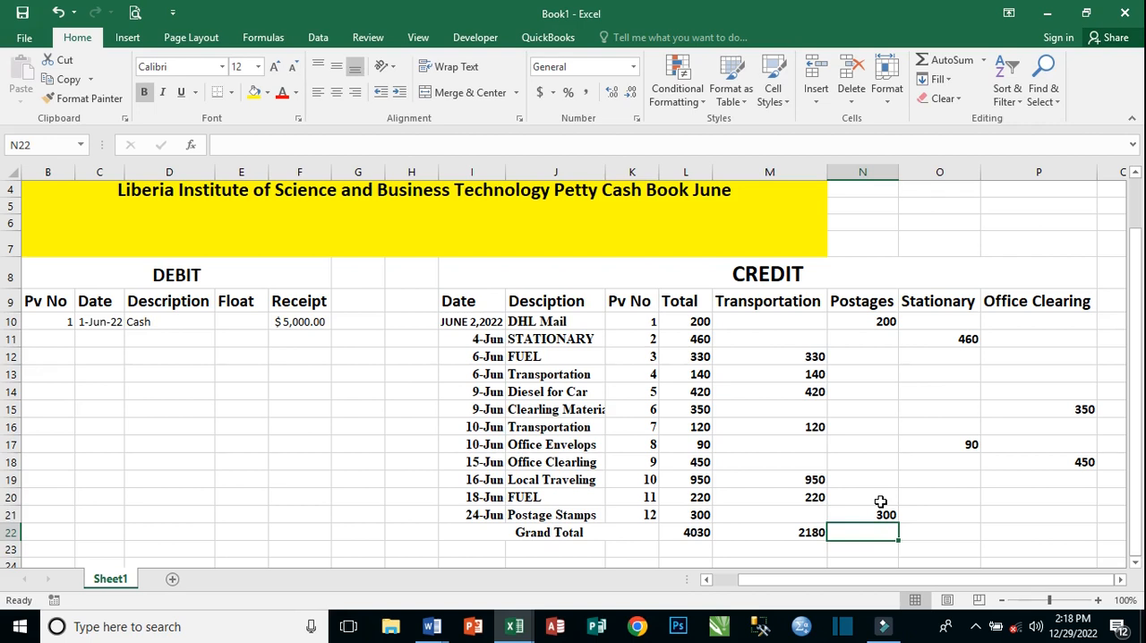
type("0")
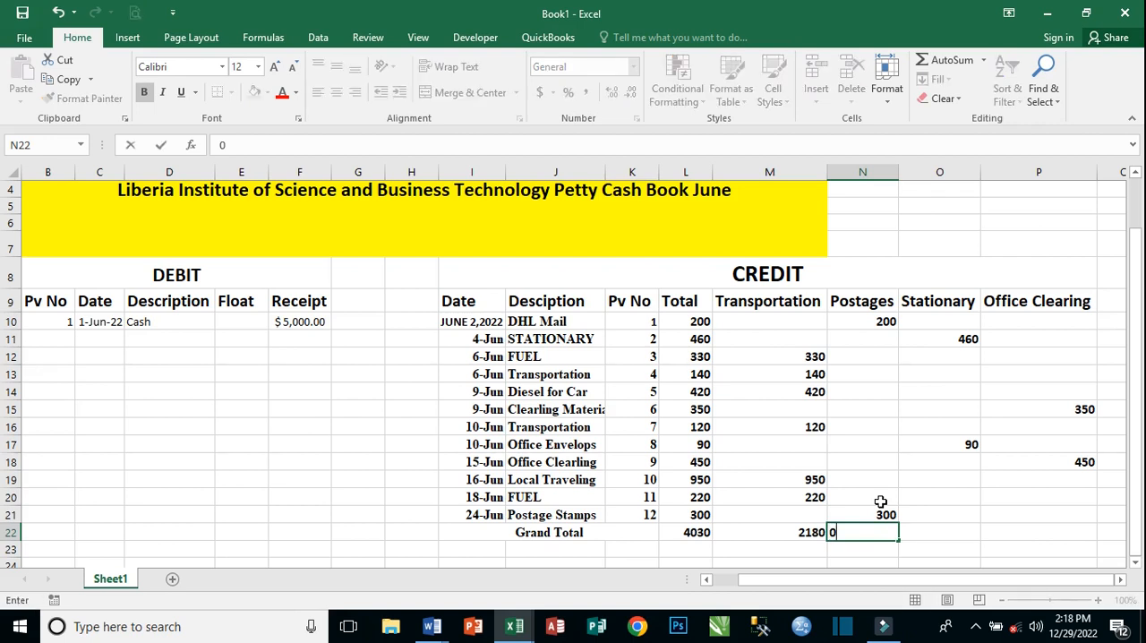
type("=")
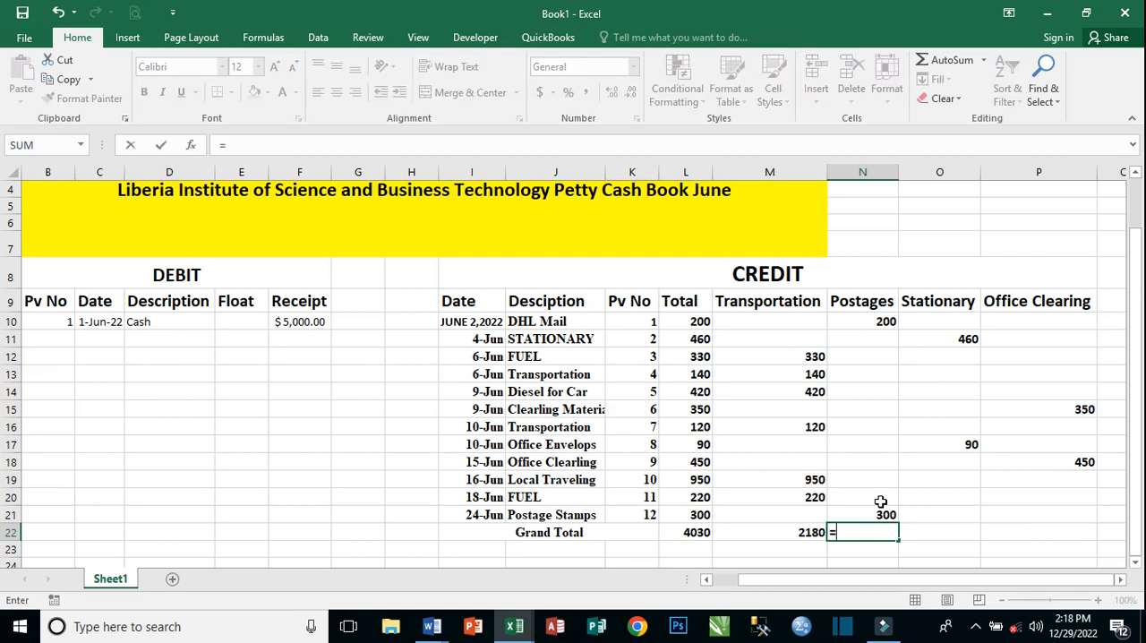
type("sum")
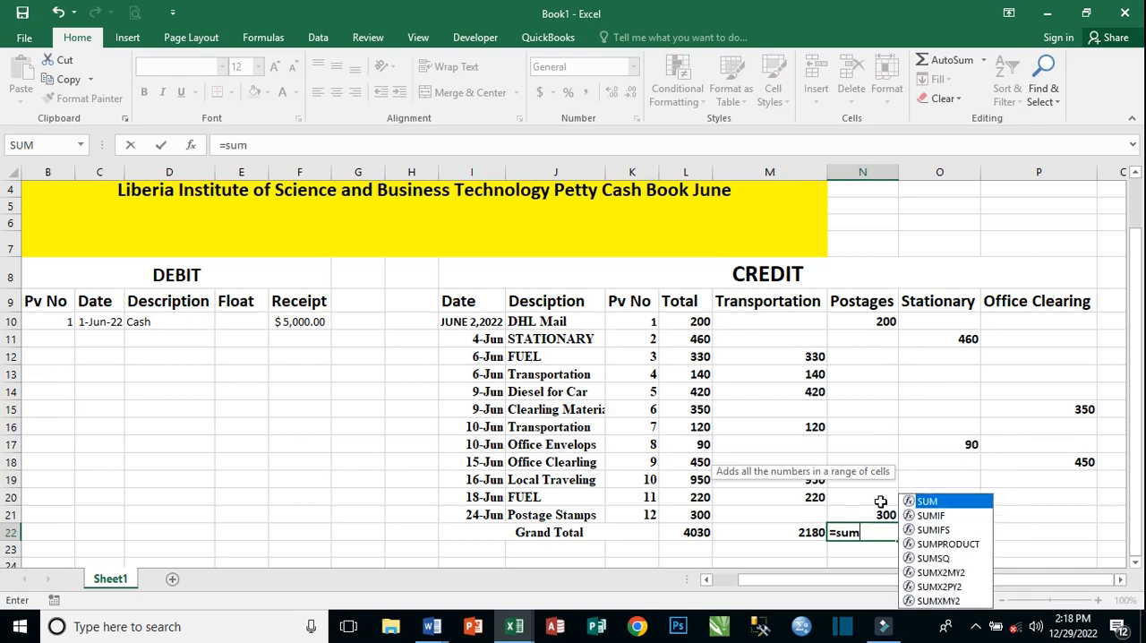
key("Tab")
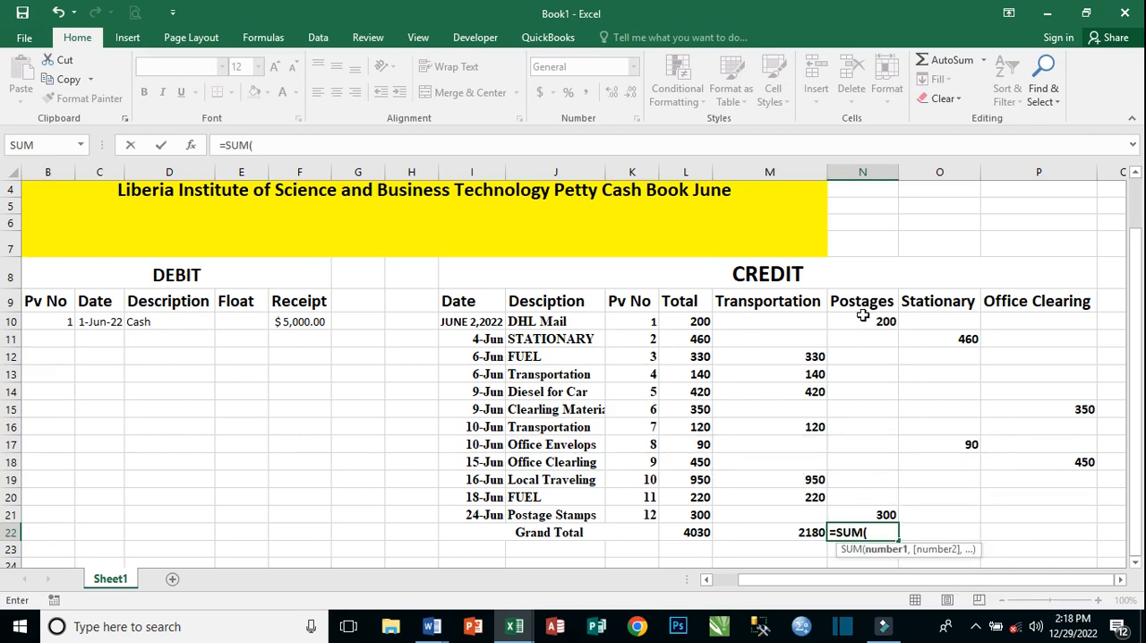
left_click_drag(870, 320, 880, 508)
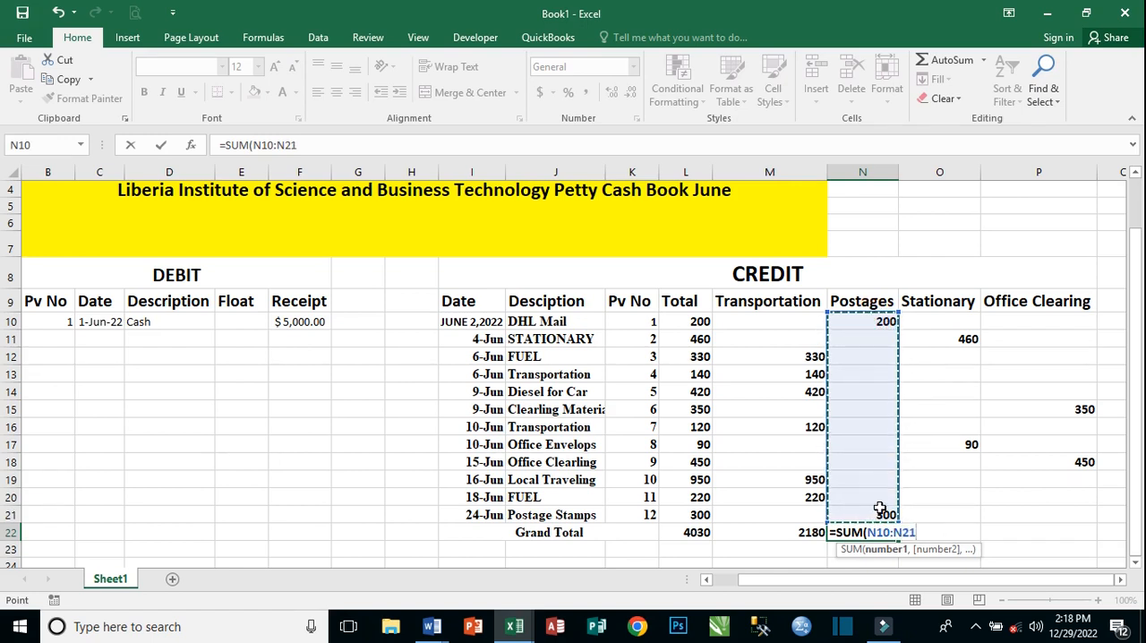
key("Return")
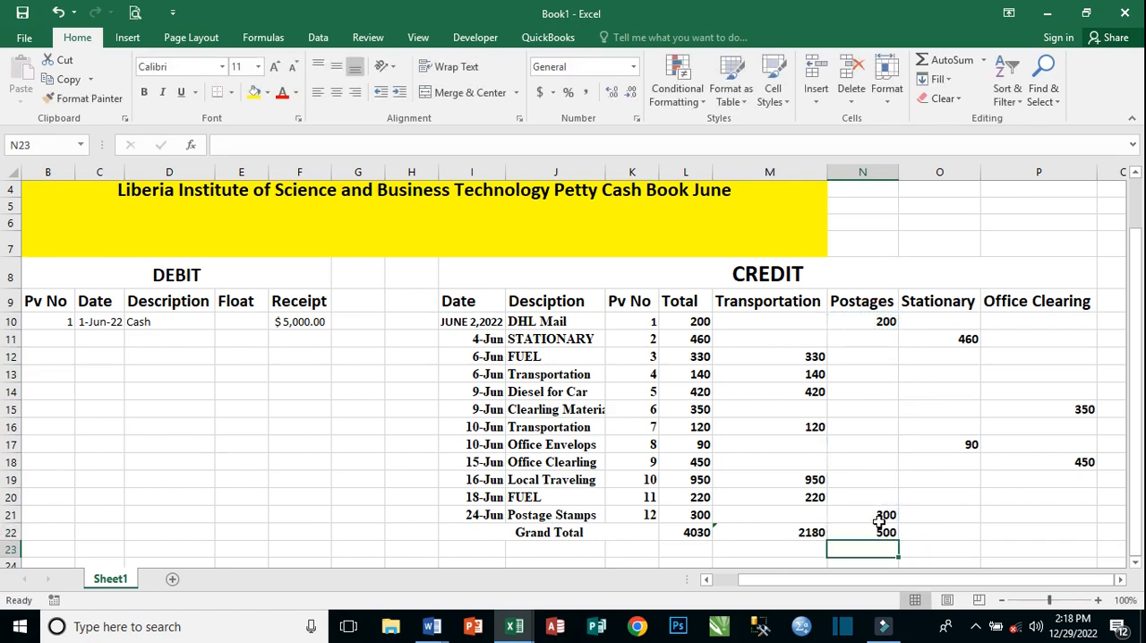
Total the Stationary column in Grand Total cell O22 with the formula =SUM(O10:O21).
left_click(972, 535)
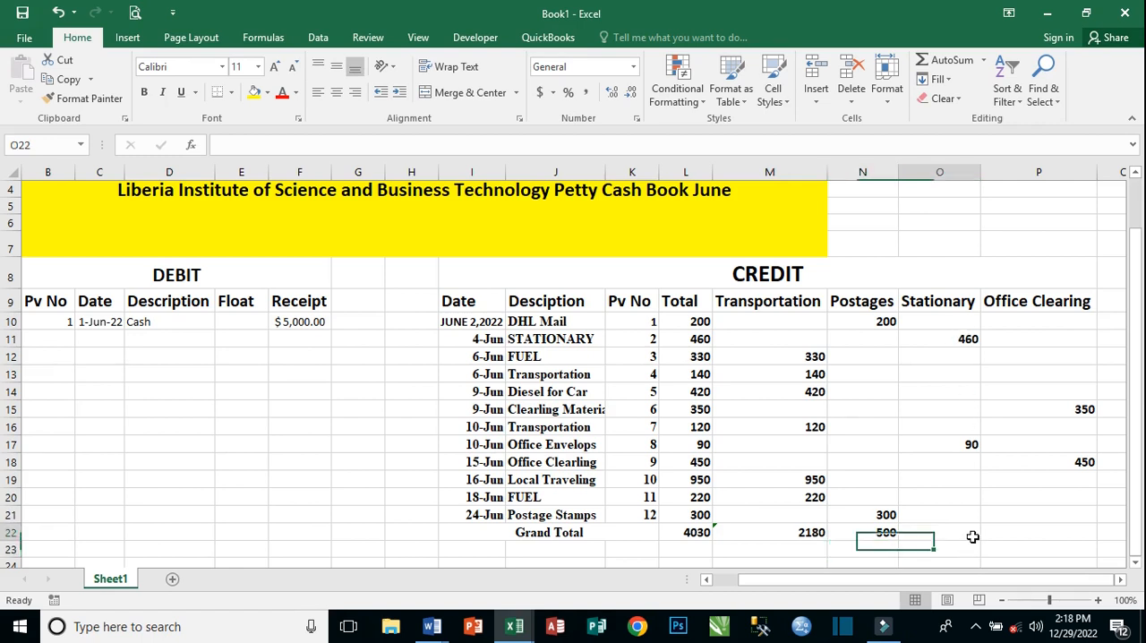
type("=")
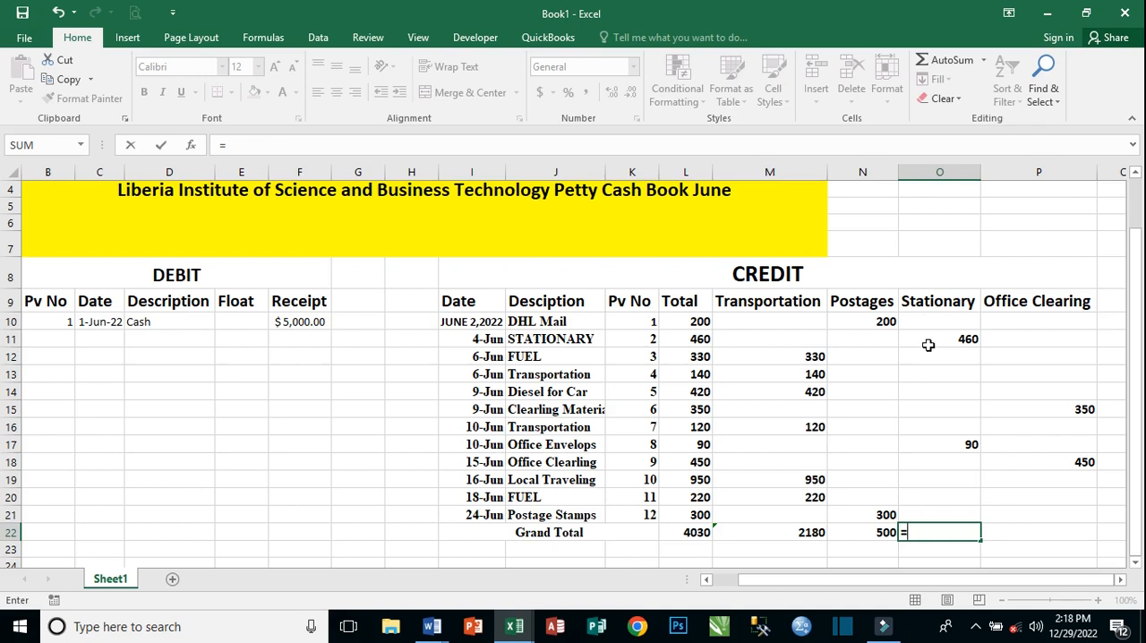
type("sum")
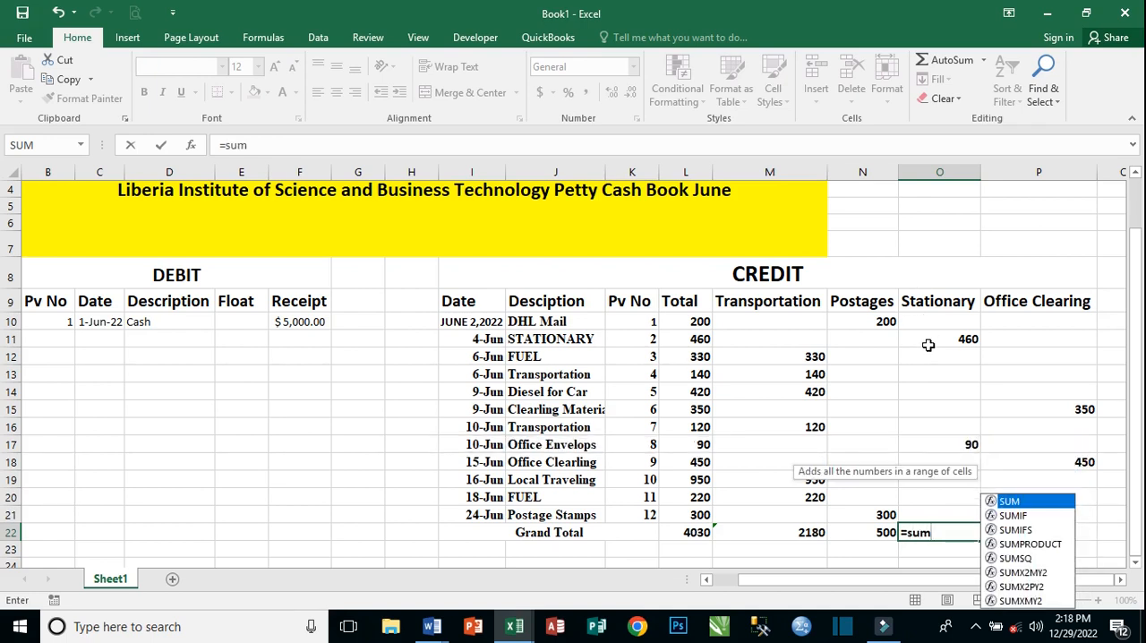
key("Tab")
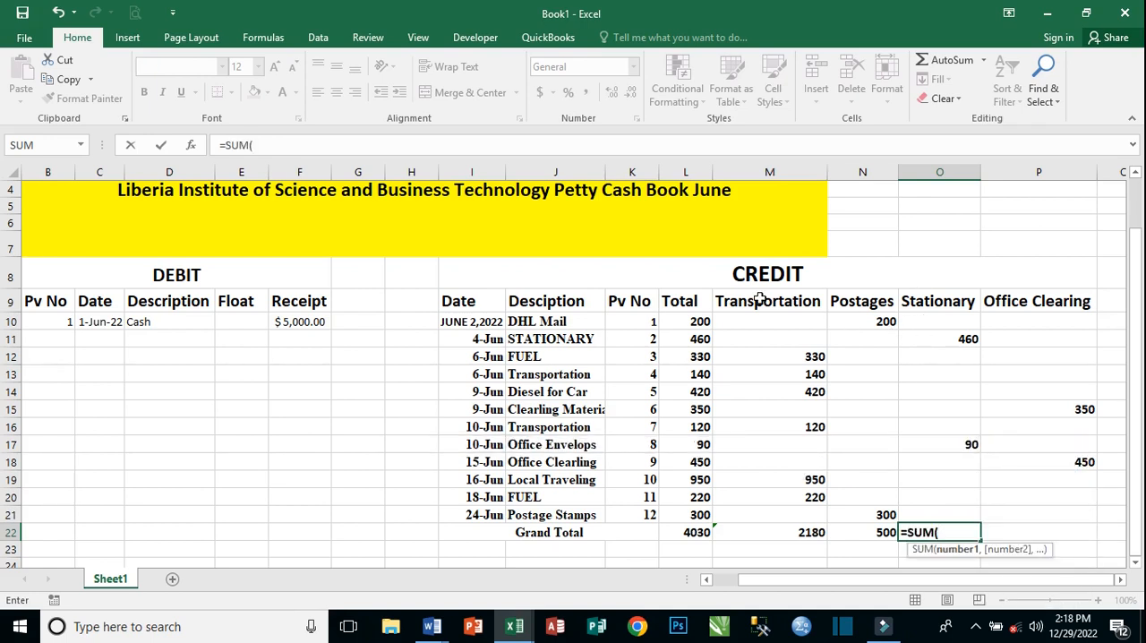
left_click_drag(961, 321, 964, 510)
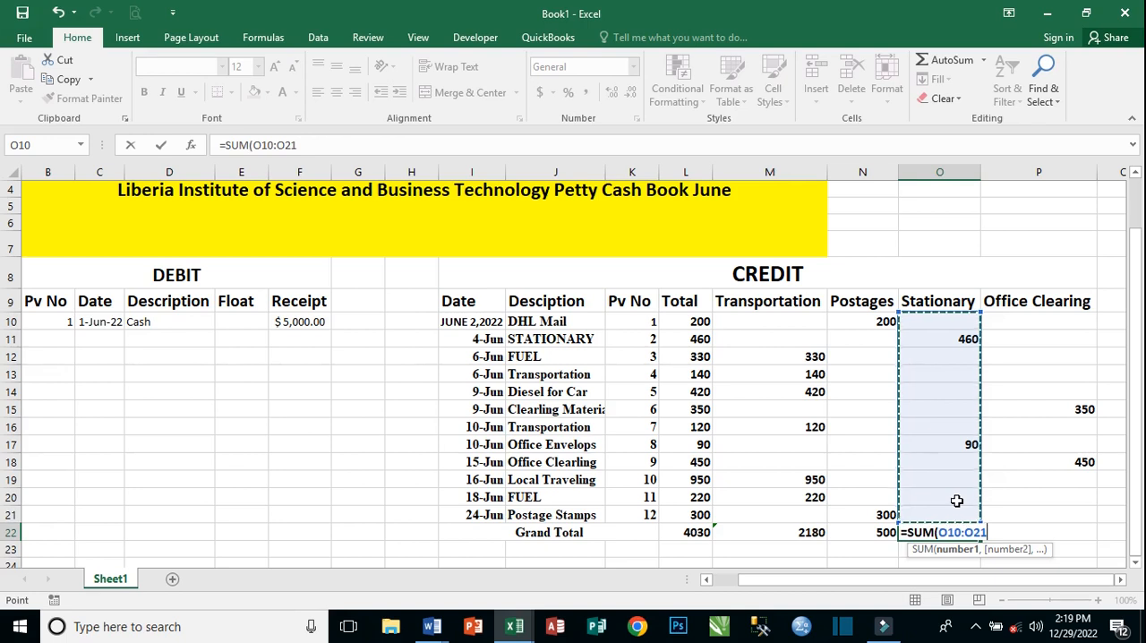
type(")")
key("Return")
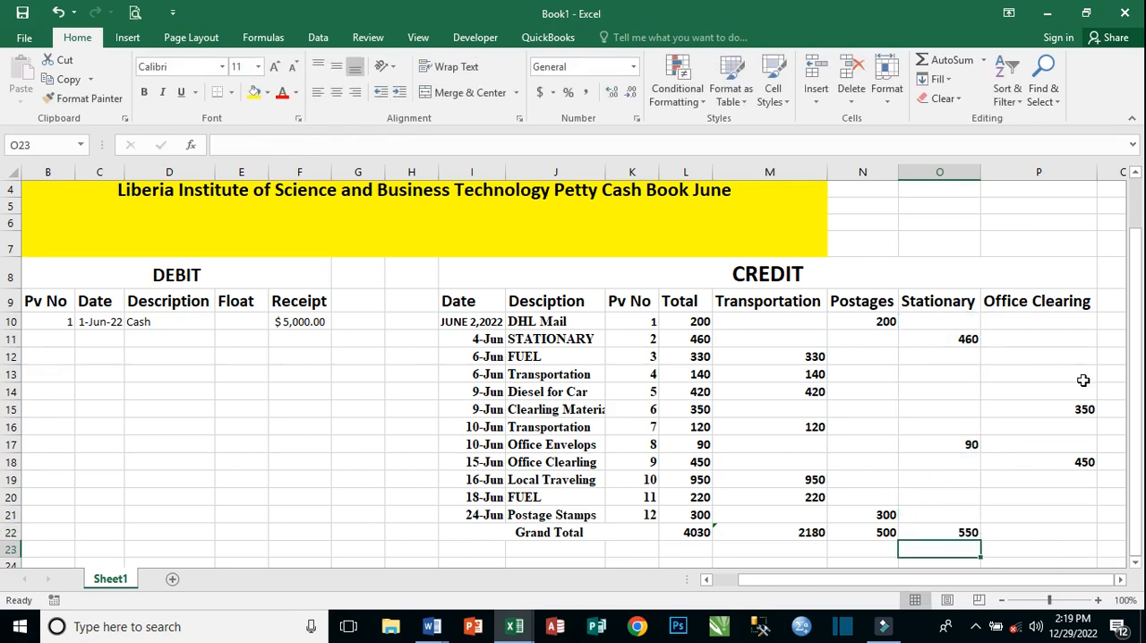
Total the Office Clearing column in Grand Total cell P22 with the formula =SUM(P10:P21).
left_click(1062, 319)
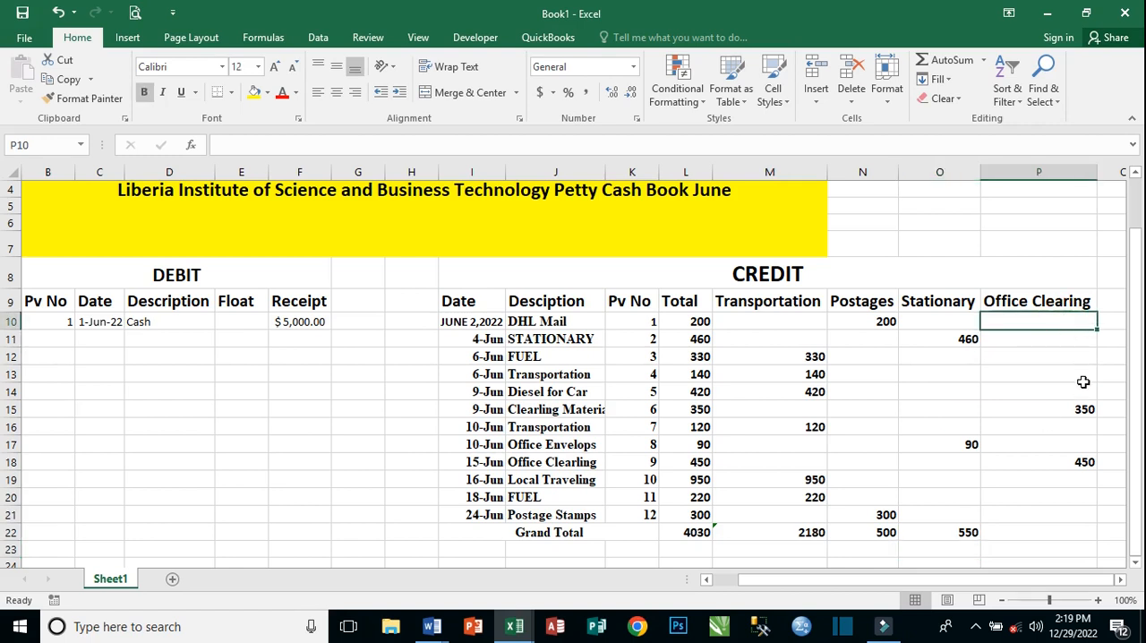
left_click(1076, 532)
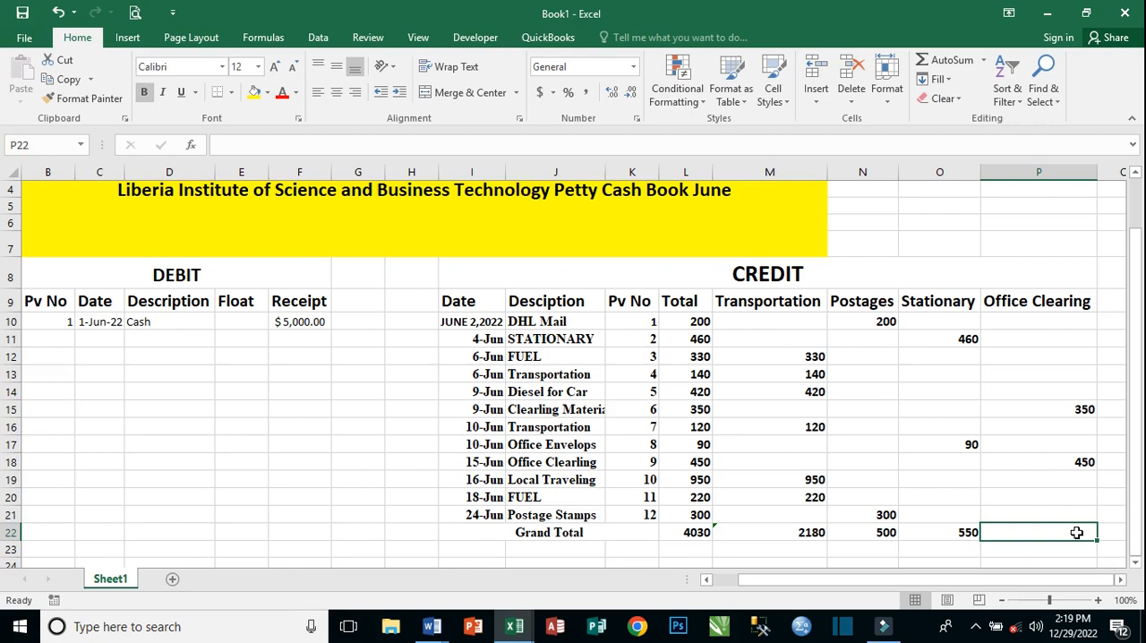
type("=")
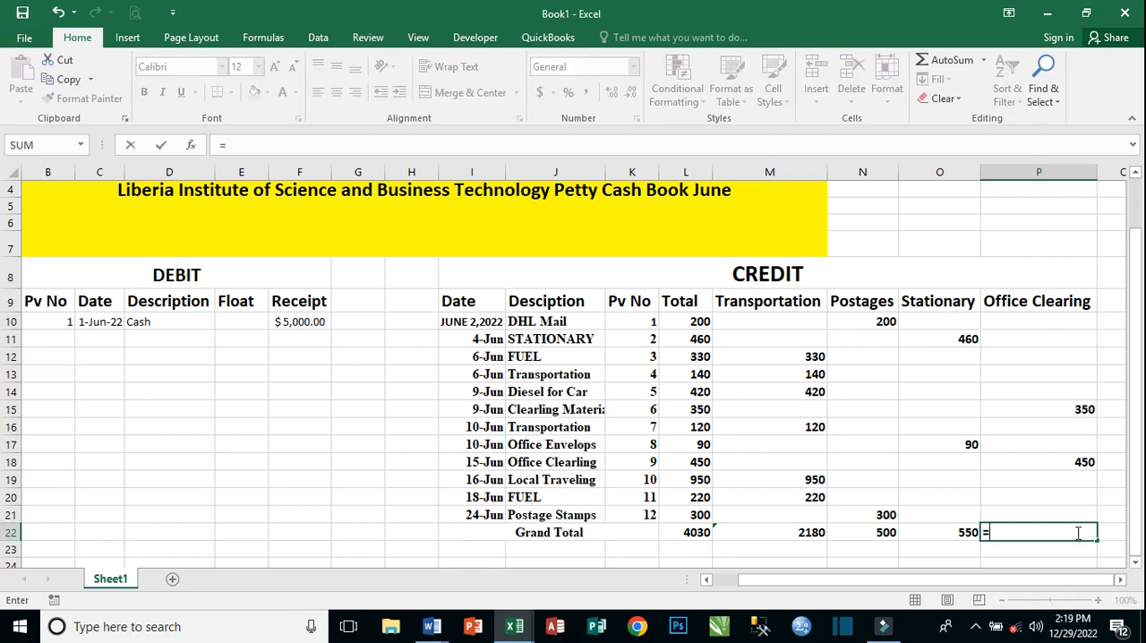
type("sum")
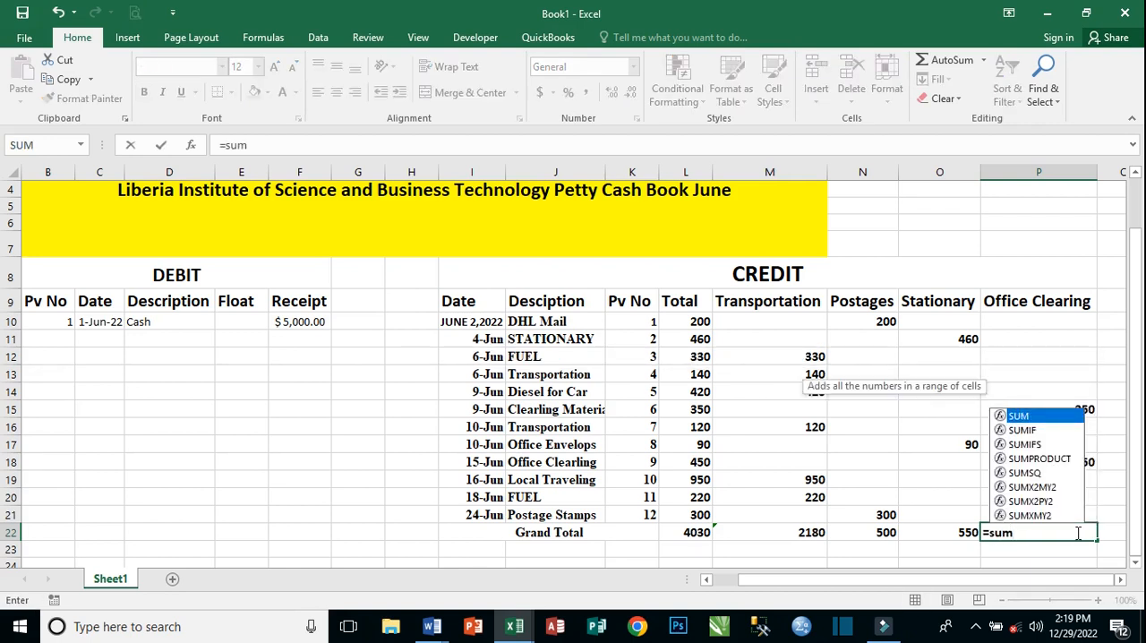
key("Tab")
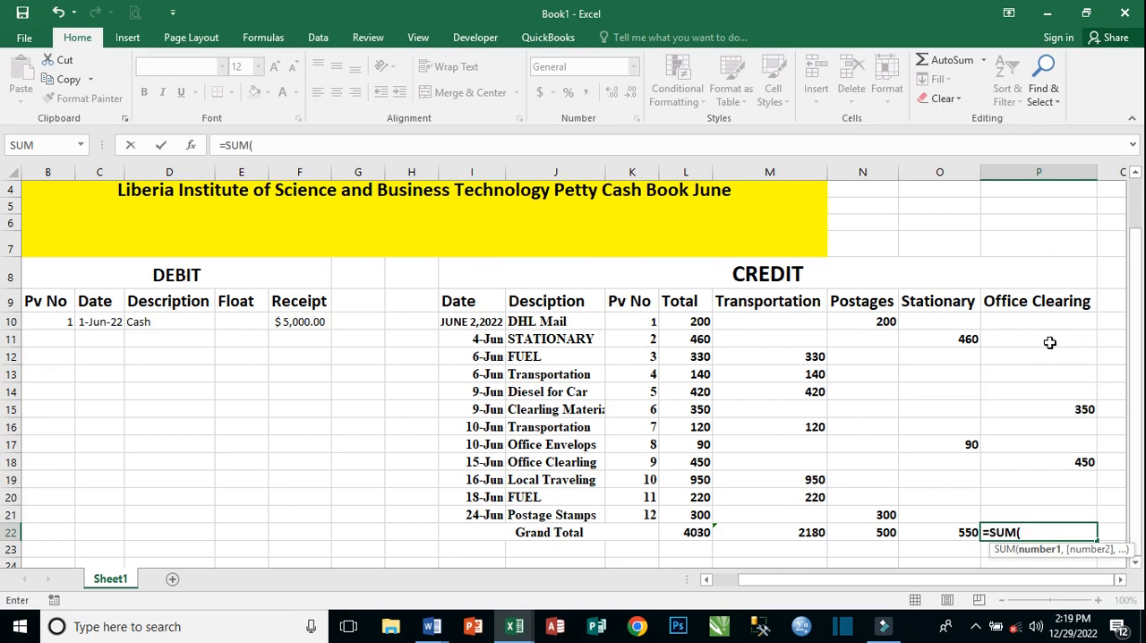
left_click_drag(1048, 320, 1084, 512)
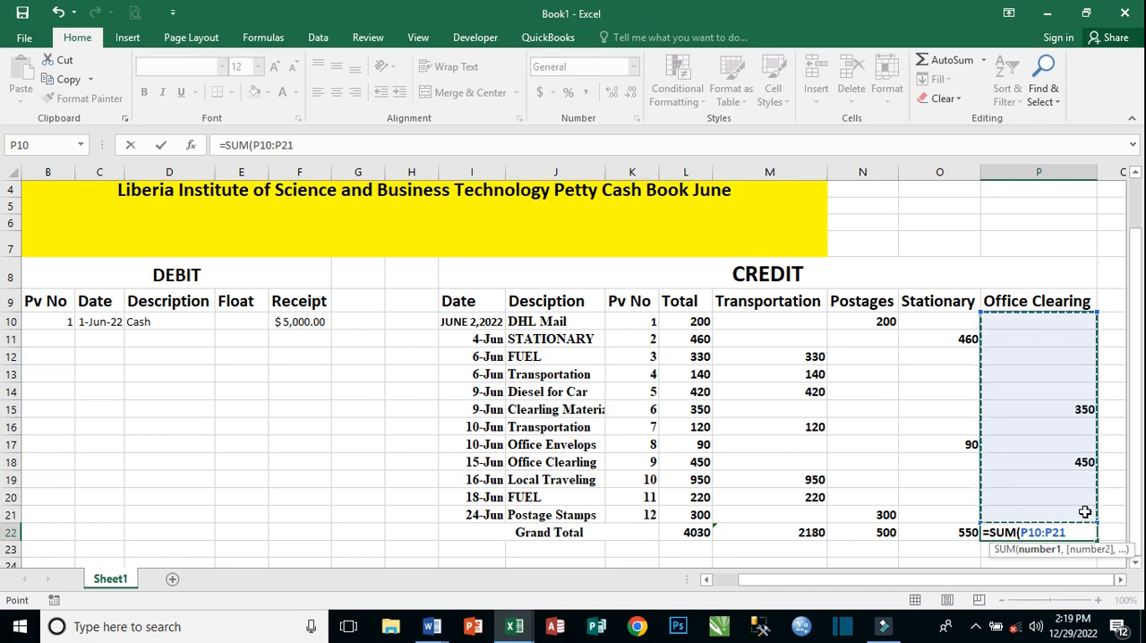
type(")")
key("Return")
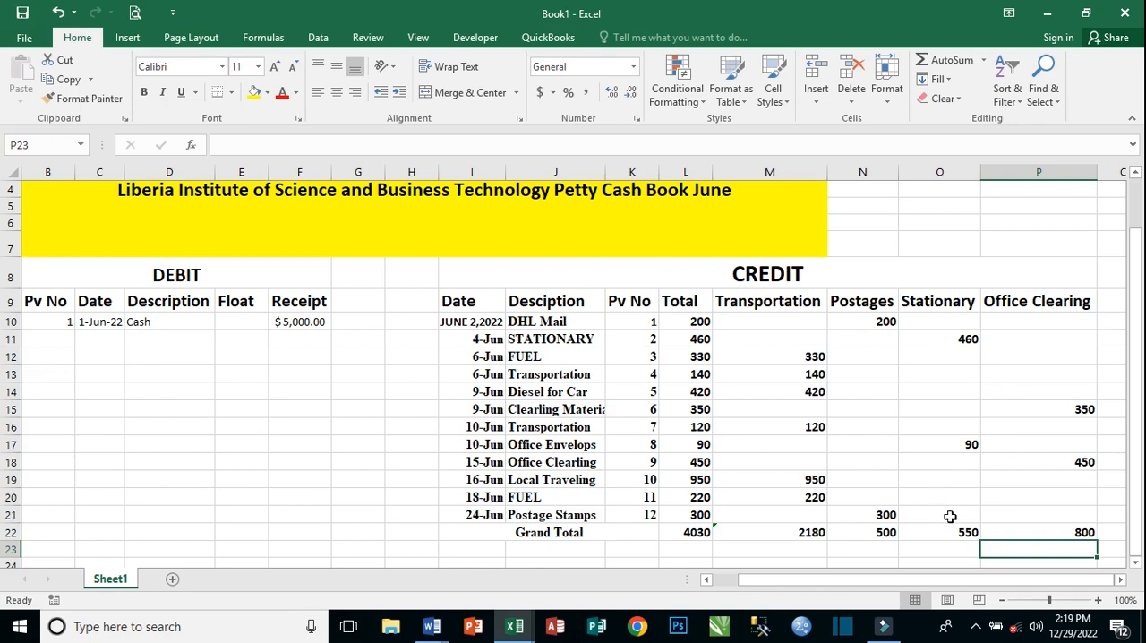
Format the debit cash entry in B10:F10 as bold with font size 16.
left_click_drag(1134, 350, 1134, 386)
scroll(844, 496, "down", 1)
scroll(844, 494, "up", 1)
left_click(304, 321)
left_click_drag(128, 325, 319, 325)
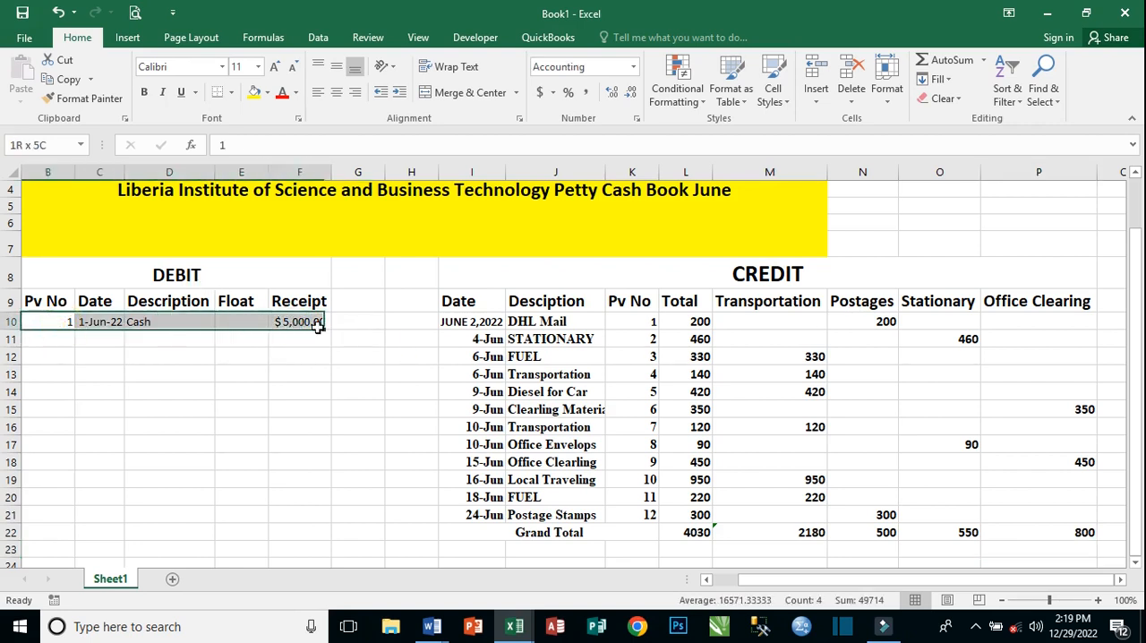
left_click(143, 92)
left_click(275, 68)
left_click(275, 68)
left_click(275, 68)
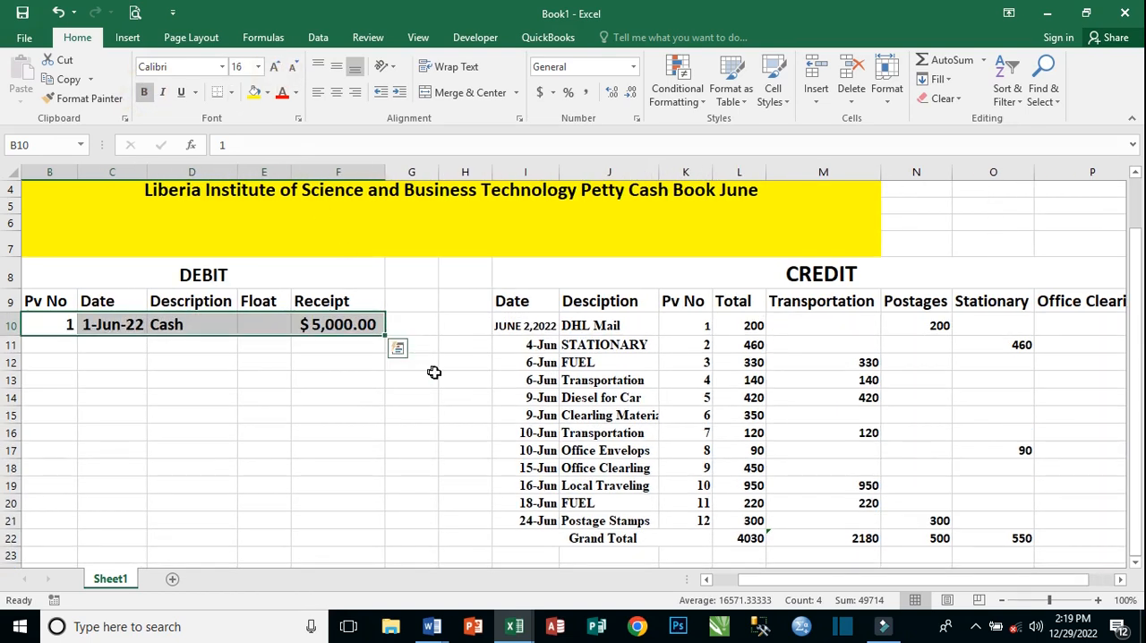
left_click(430, 376)
left_click(320, 325)
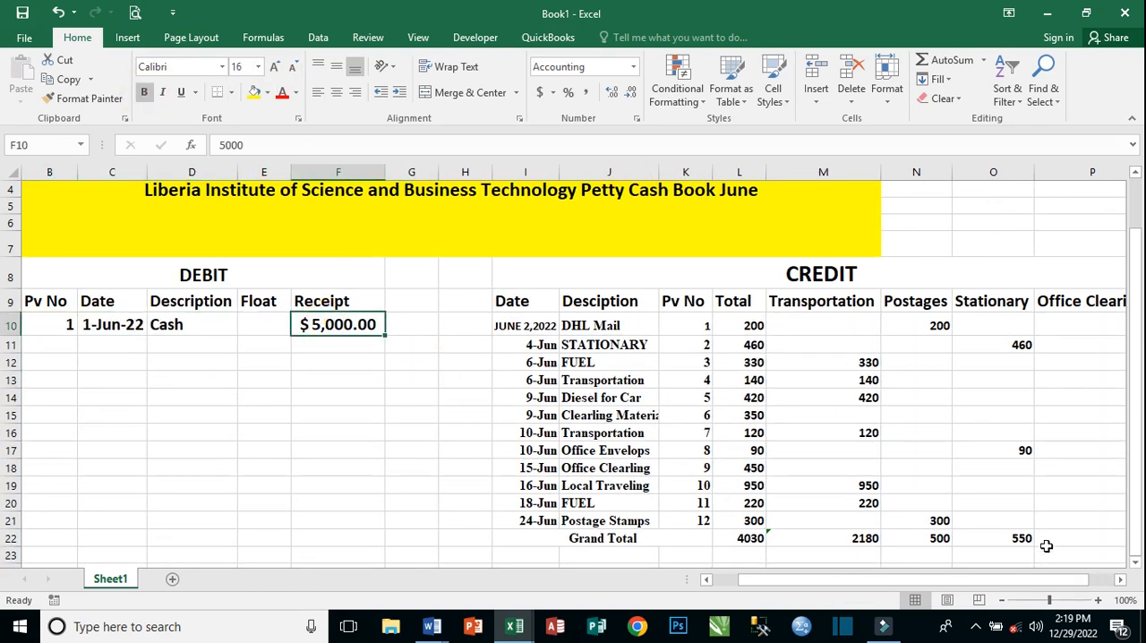
Examine the credit entries and Grand Total row alongside the cash receipt on the debit side.
left_click(1053, 584)
left_click_drag(1053, 583, 1077, 583)
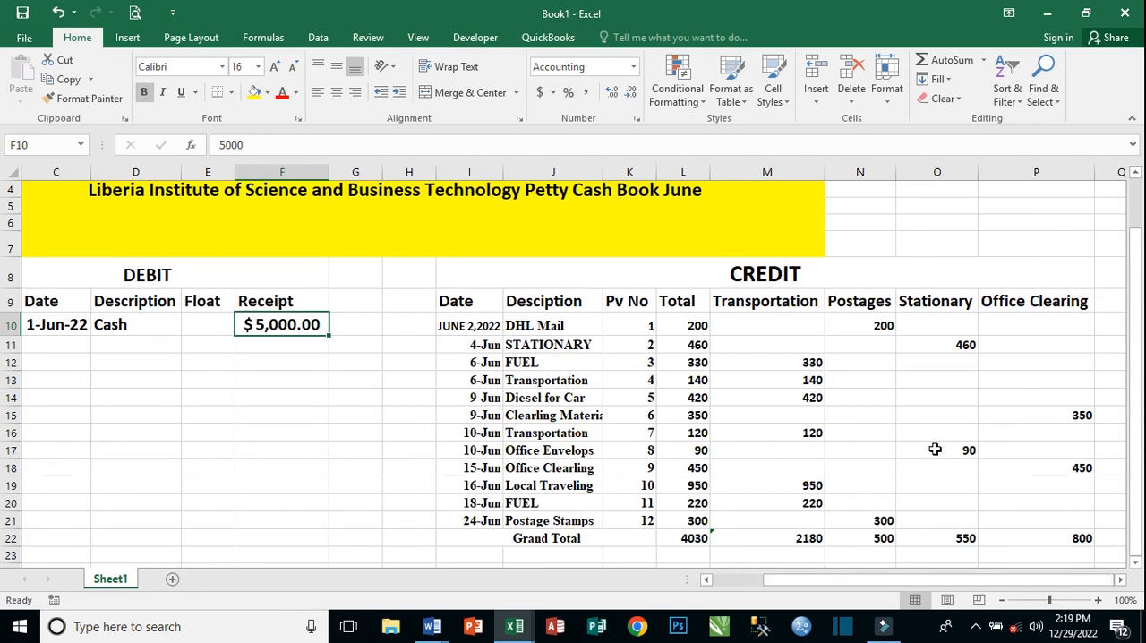
scroll(935, 448, "down", 3)
scroll(934, 448, "up", 1)
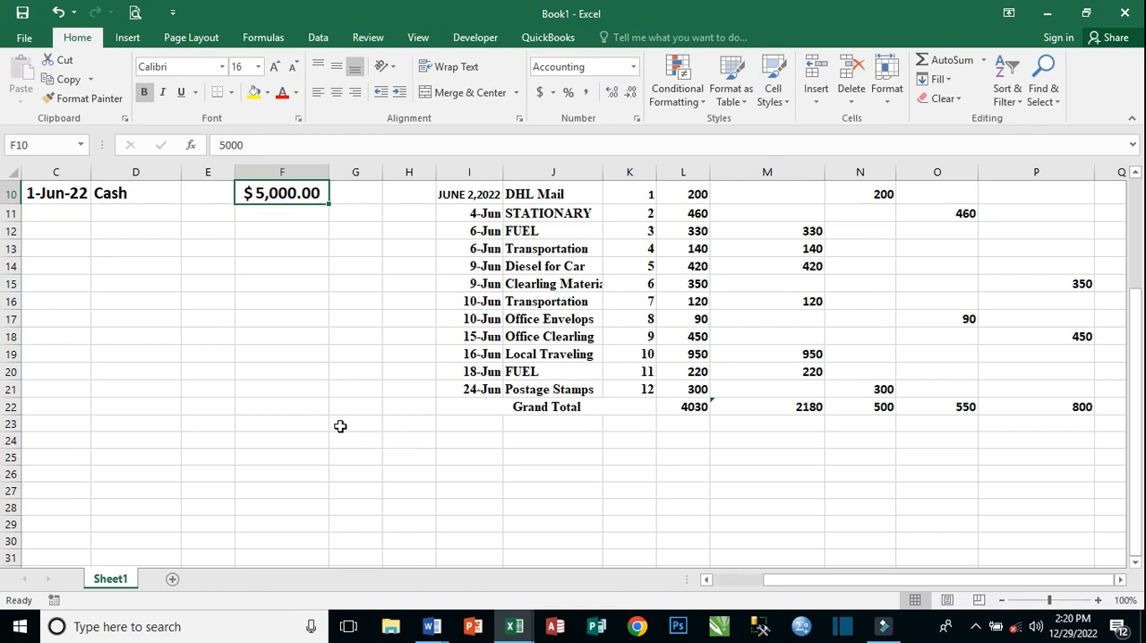
left_click(291, 408)
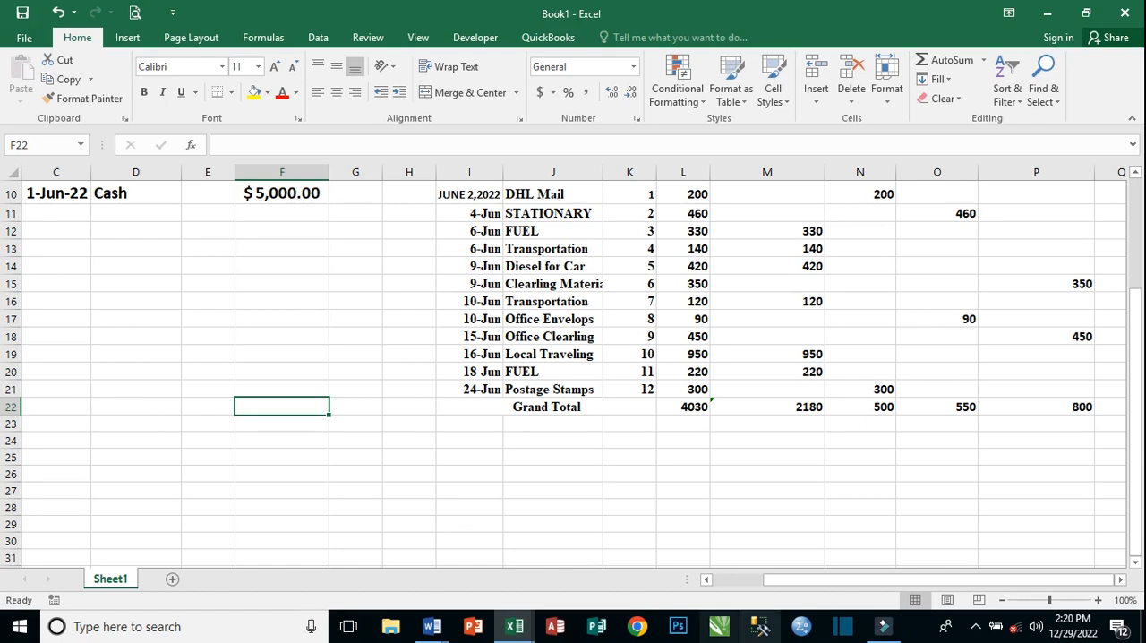
left_click_drag(855, 580, 775, 588)
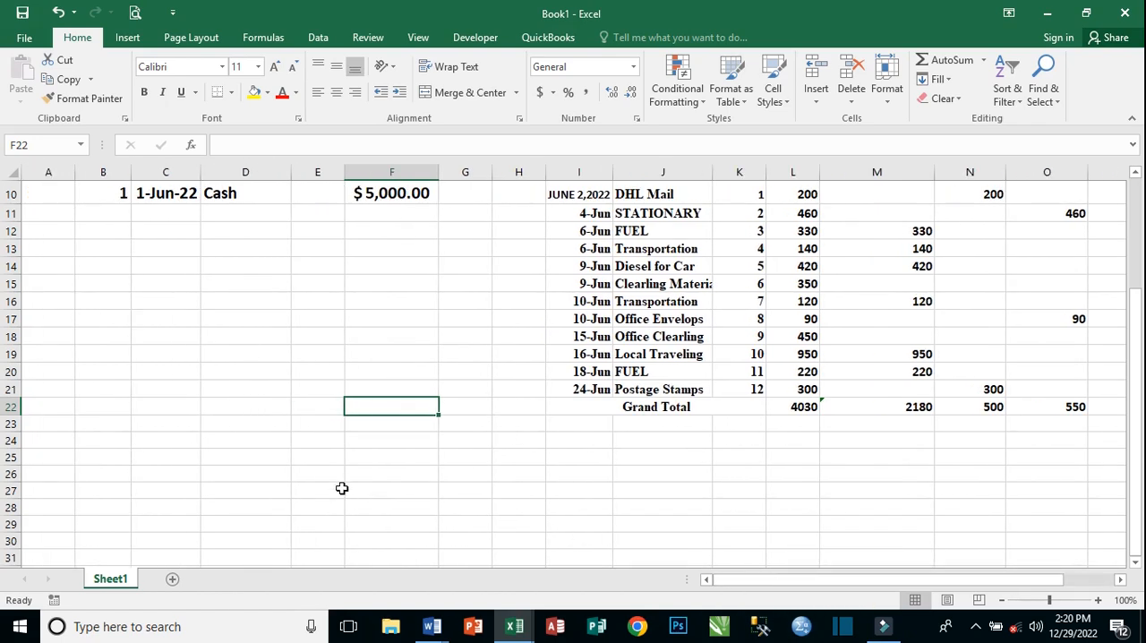
scroll(342, 485, "up", 1)
scroll(342, 485, "up", 1)
scroll(342, 485, "down", 1)
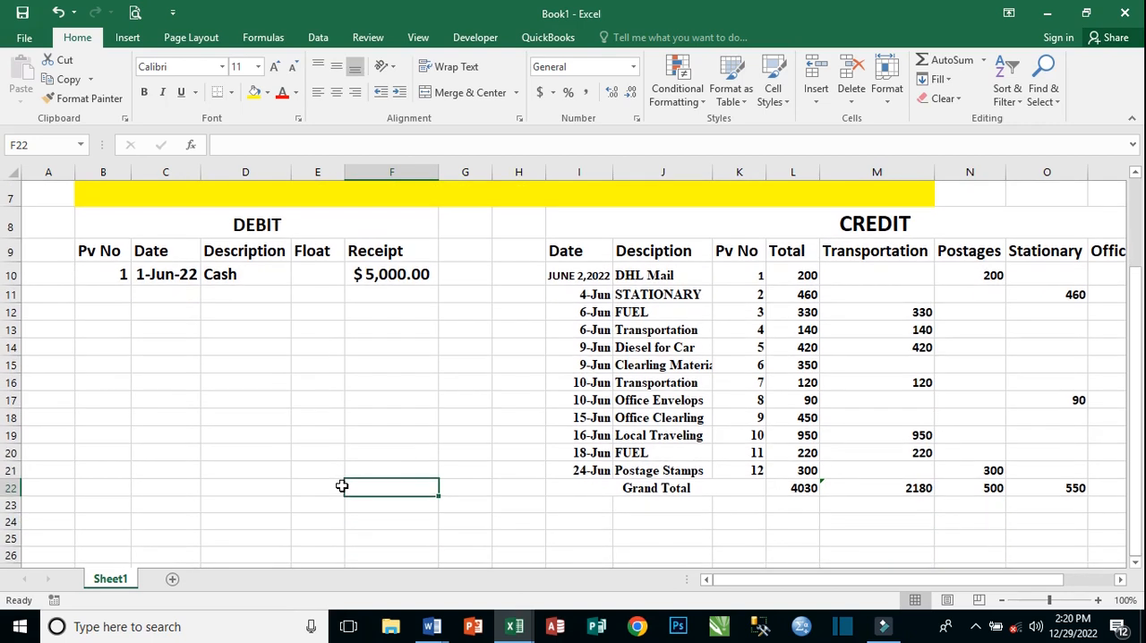
Zoom the worksheet to 84% and autofit column C so the debit date fits.
left_click_drag(1049, 600, 1034, 605)
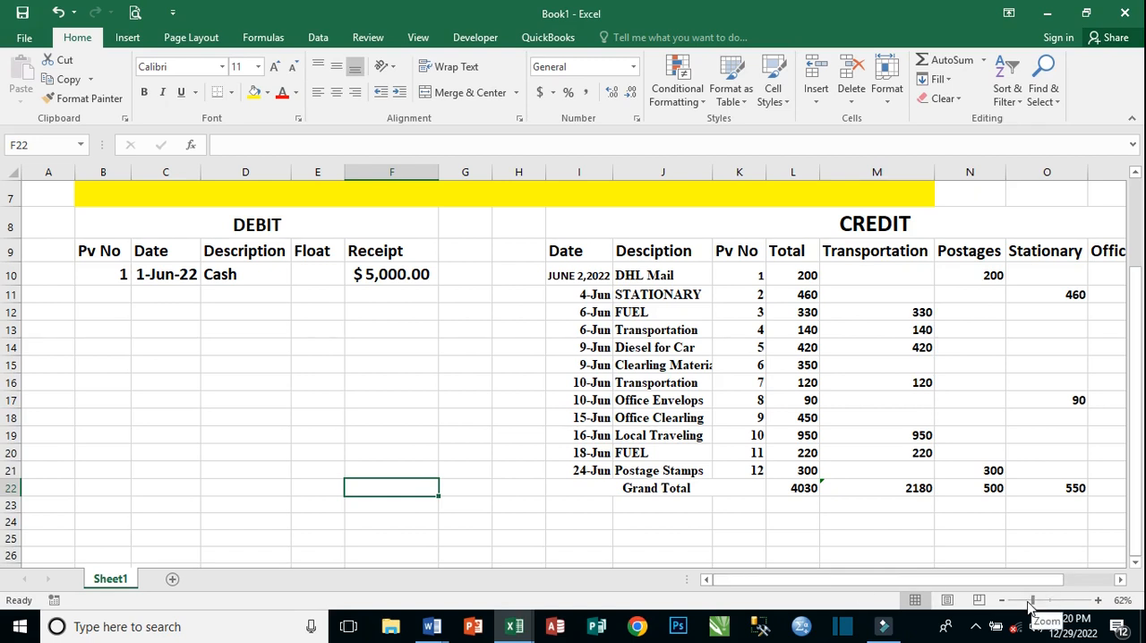
left_click(1036, 601)
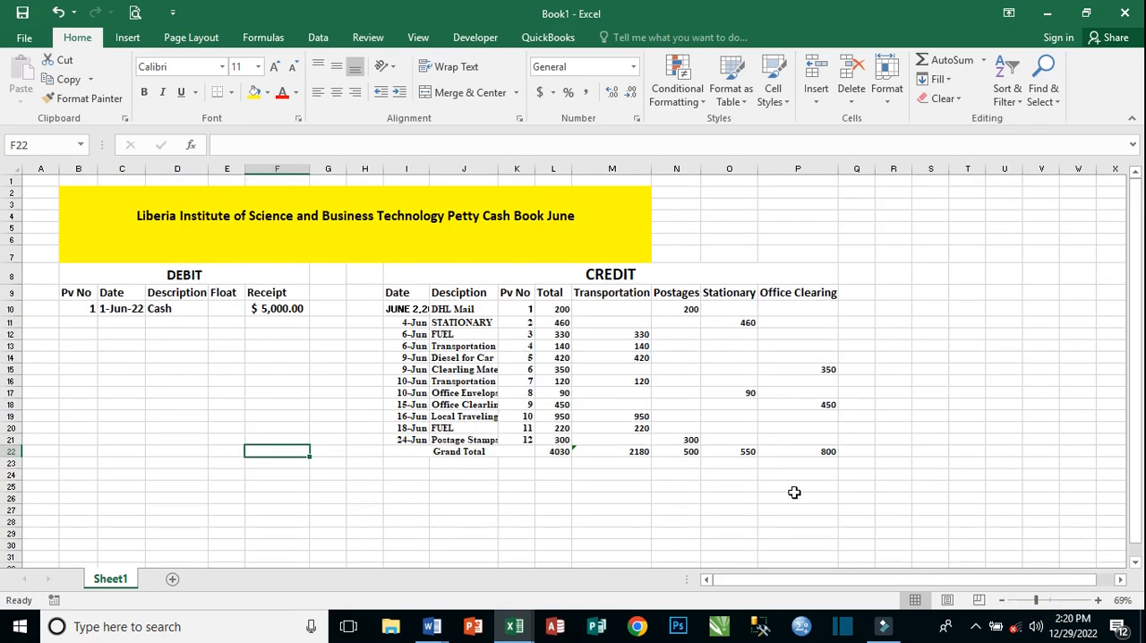
left_click(1044, 605)
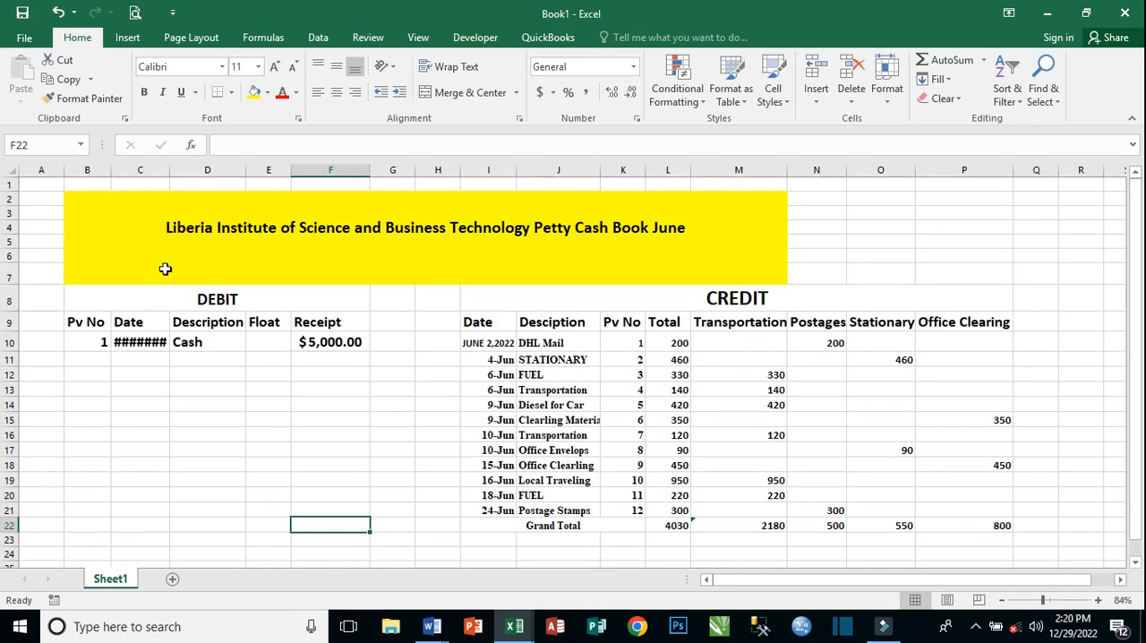
double_click(169, 170)
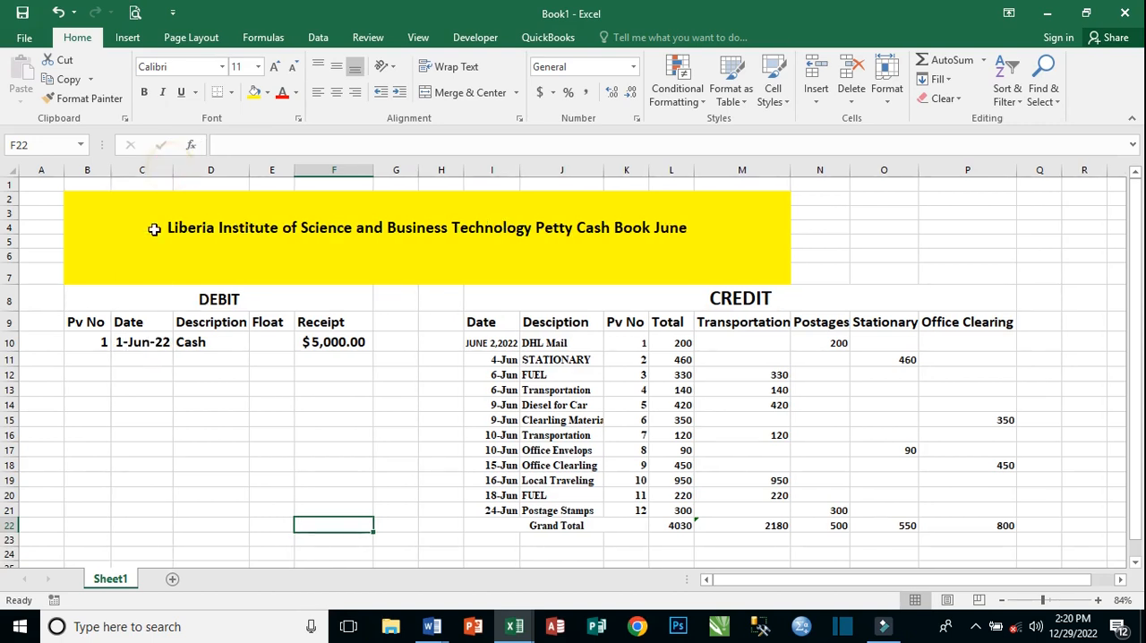
Enter the date july 1, 2022 in cell C24 below the debit entries.
left_click(231, 528)
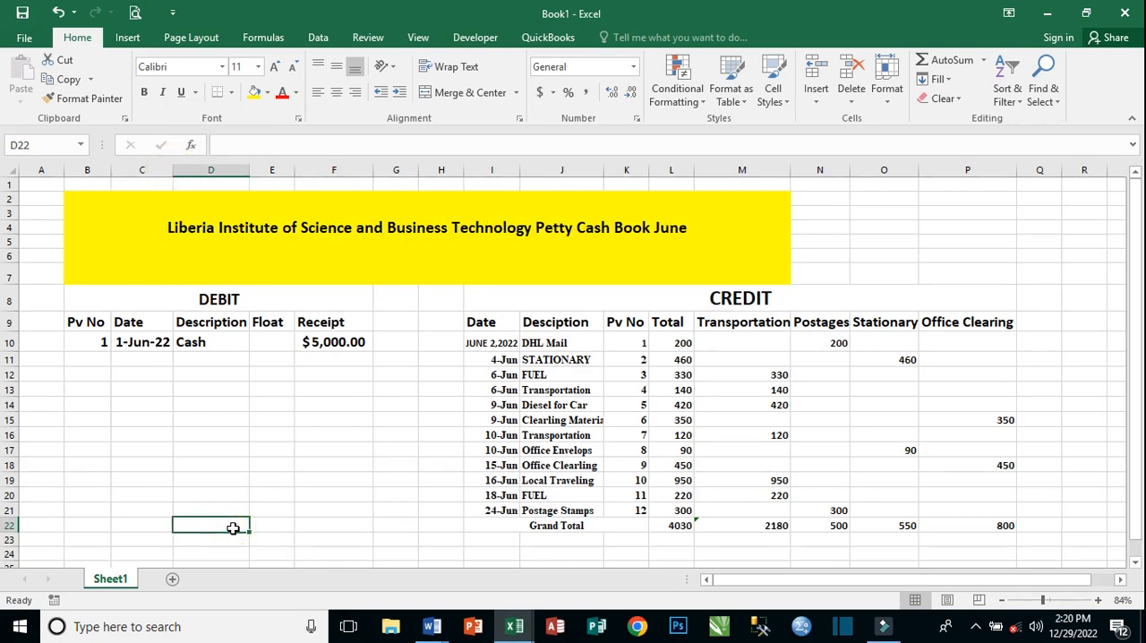
scroll(607, 541, "down", 1)
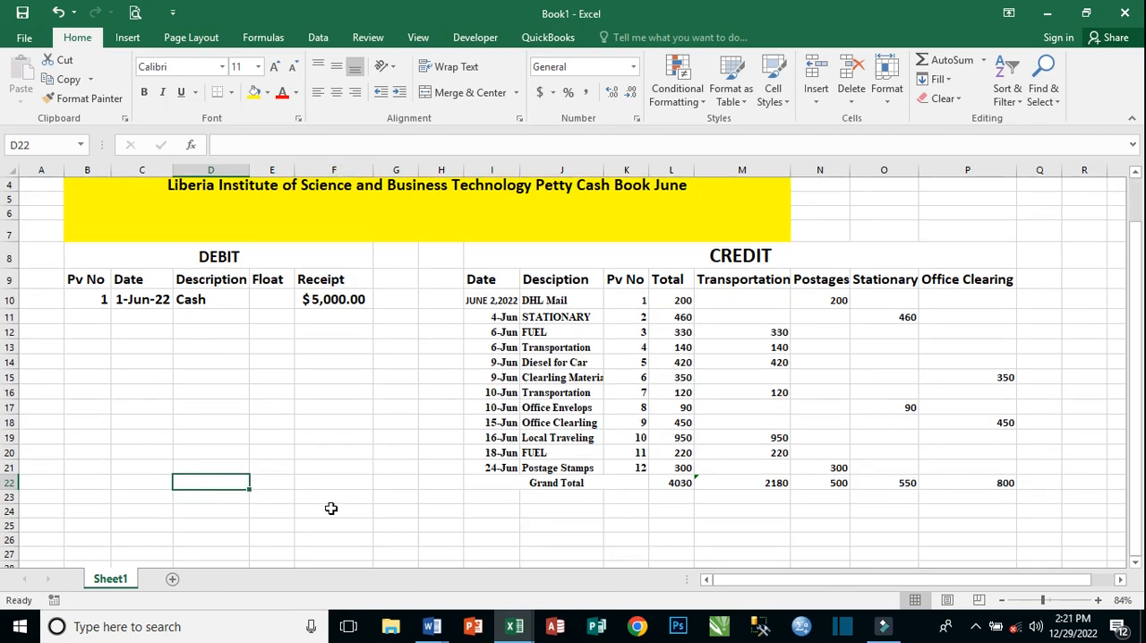
left_click(132, 482)
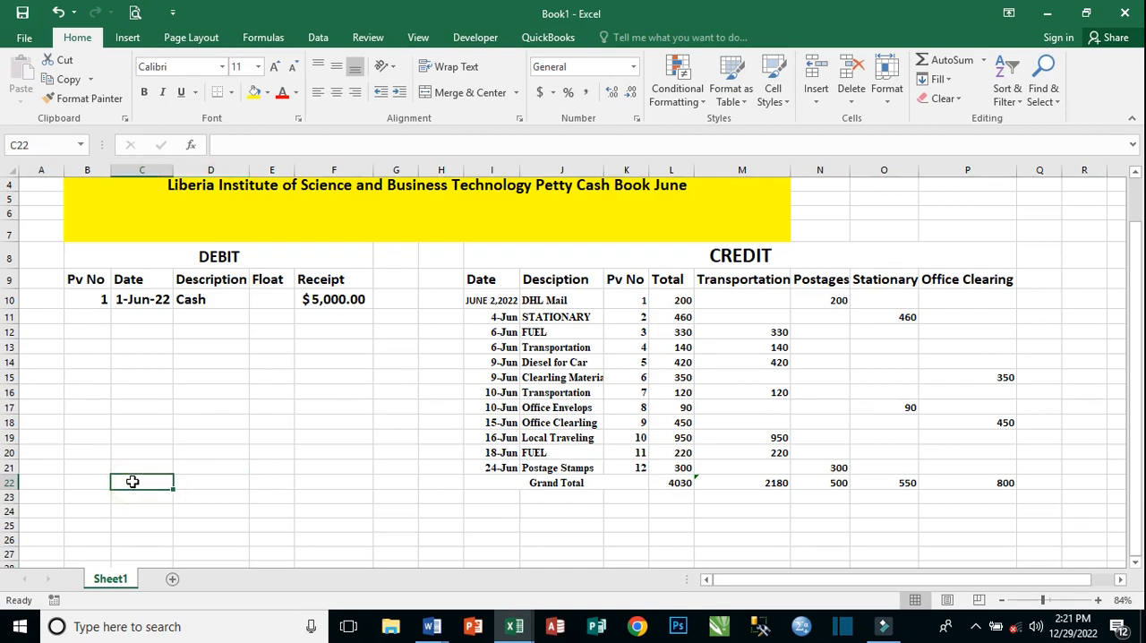
left_click(138, 499)
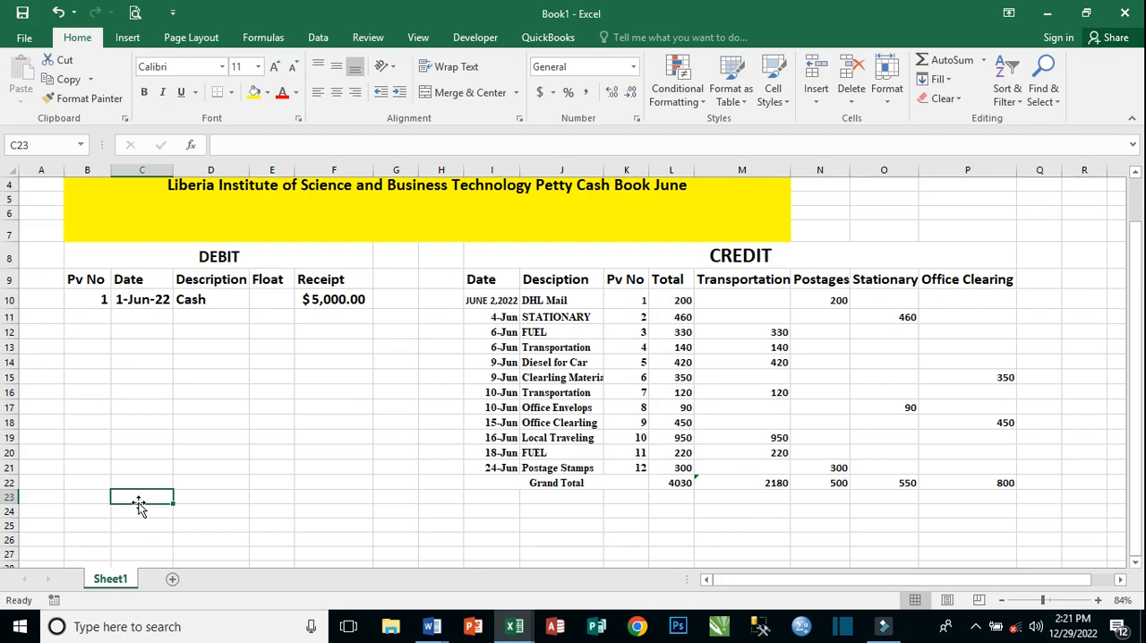
left_click(141, 510)
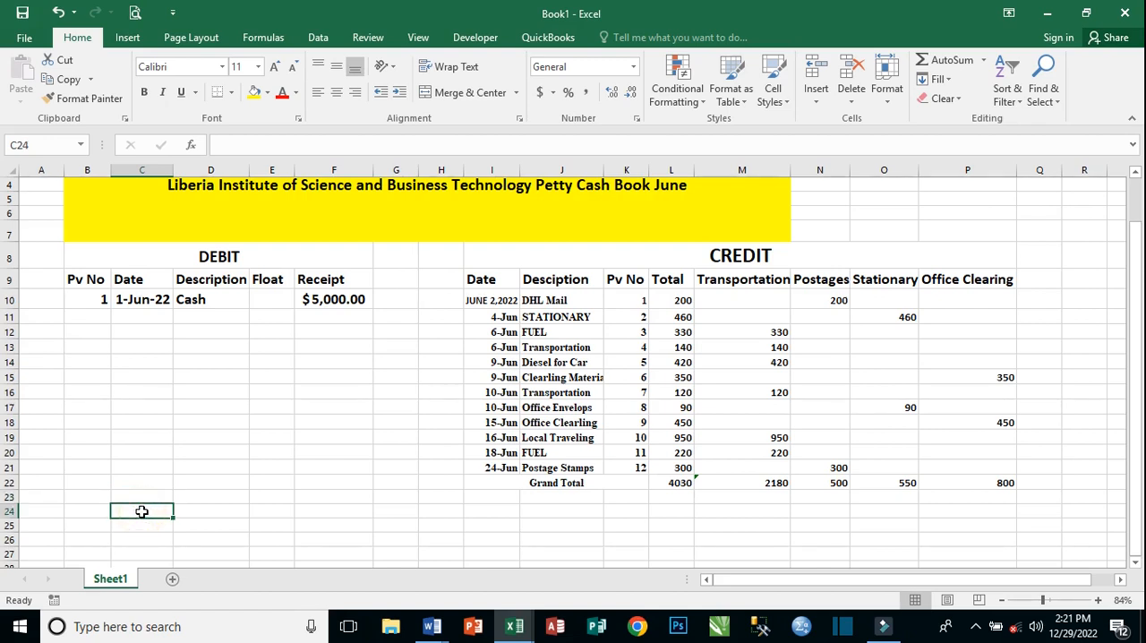
type("july 1, 2022")
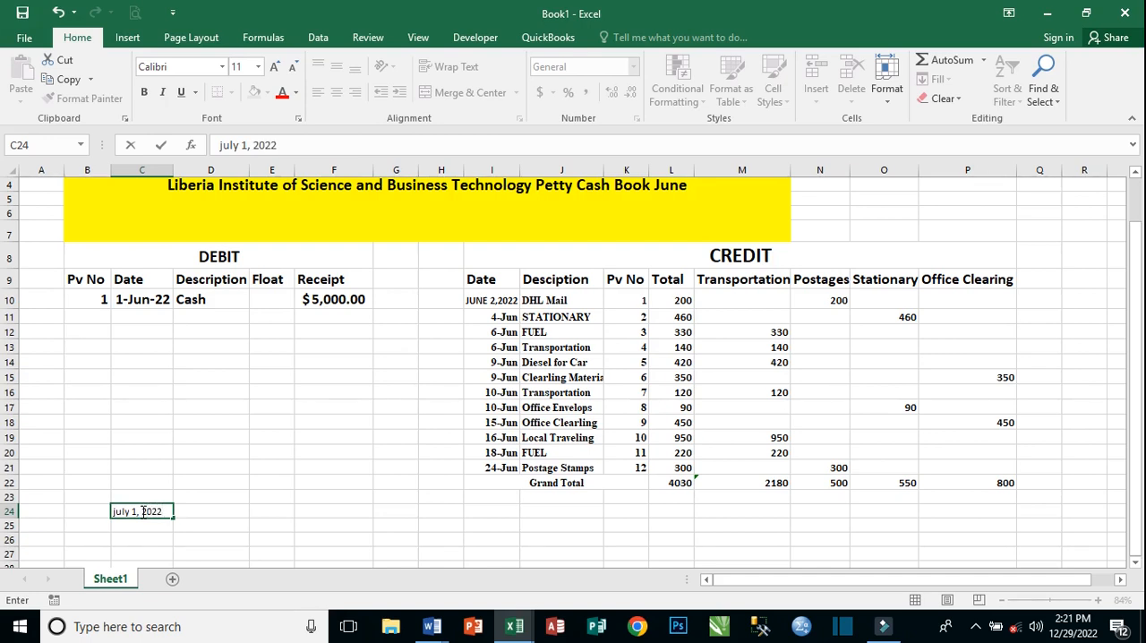
key("Tab")
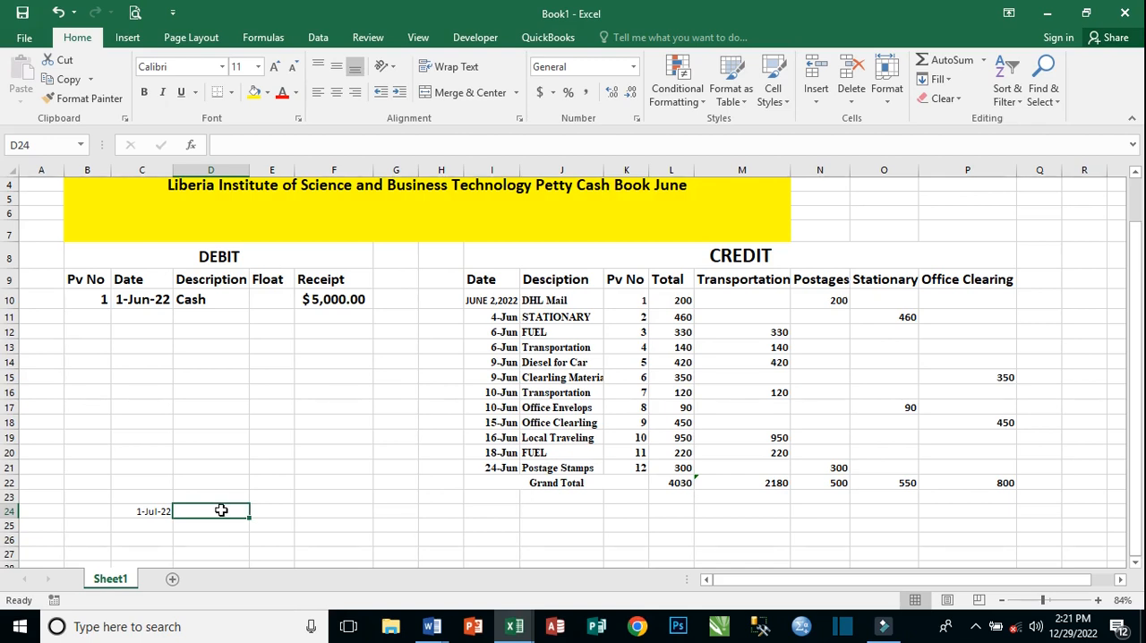
Merge and center D24:E24 and enter the description "opening balance" in it.
left_click(207, 508)
left_click_drag(248, 511, 273, 511)
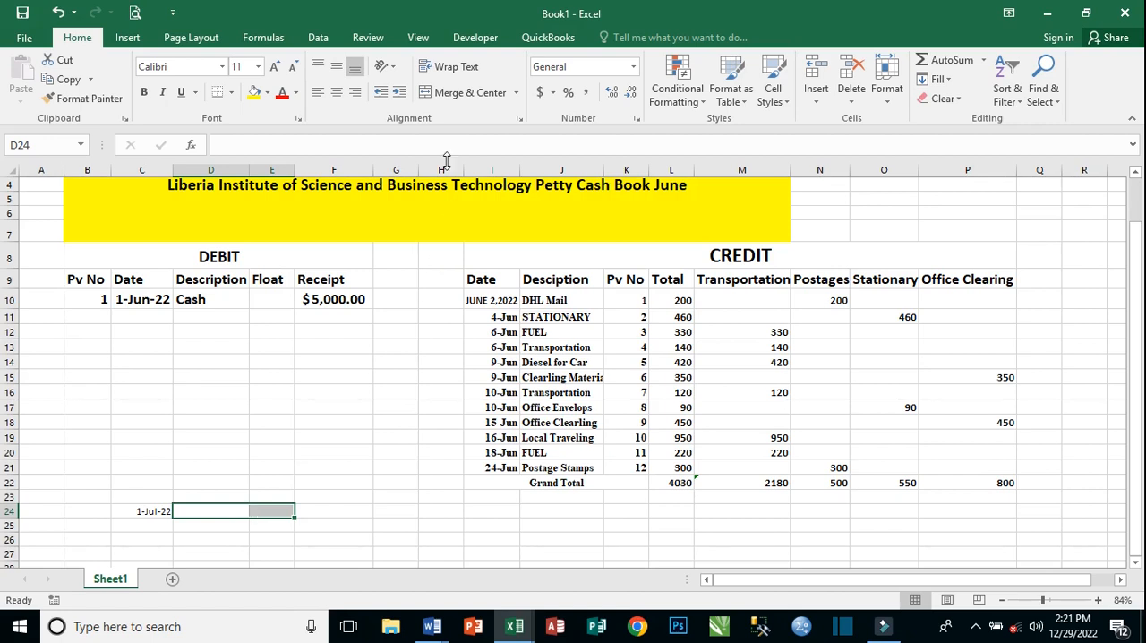
left_click(452, 94)
double_click(222, 511)
type("op")
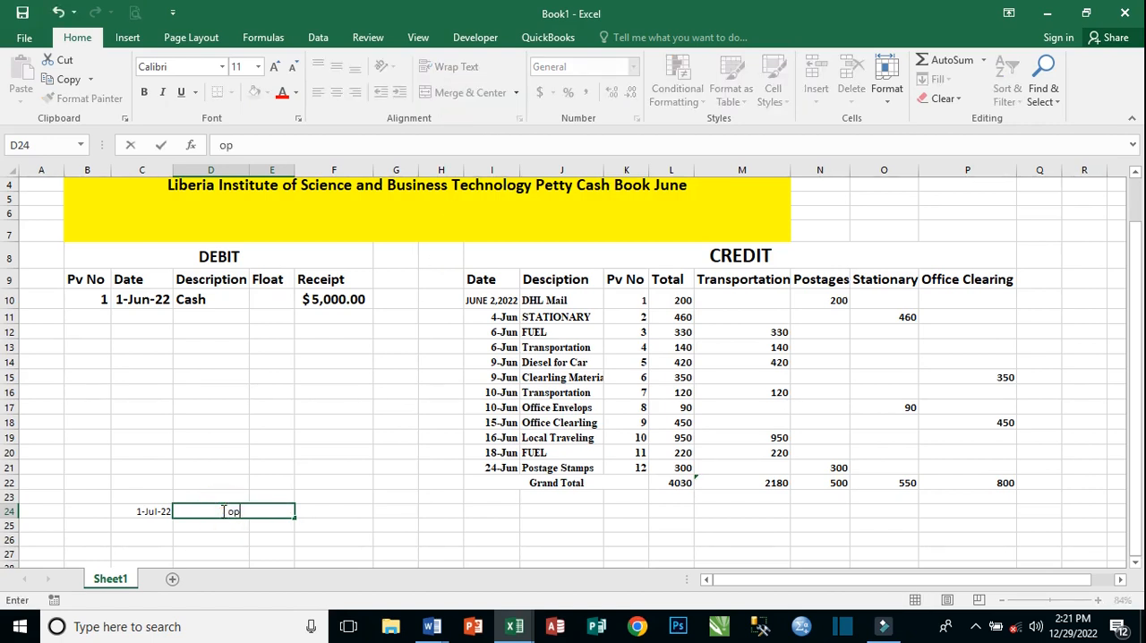
type("ening balance")
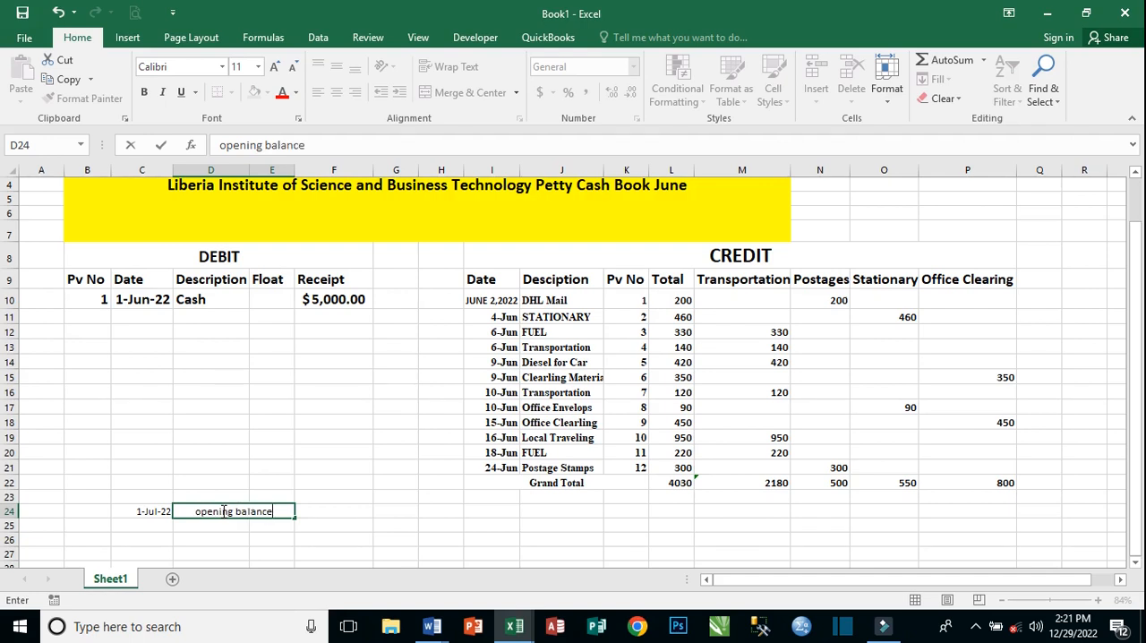
key("Tab")
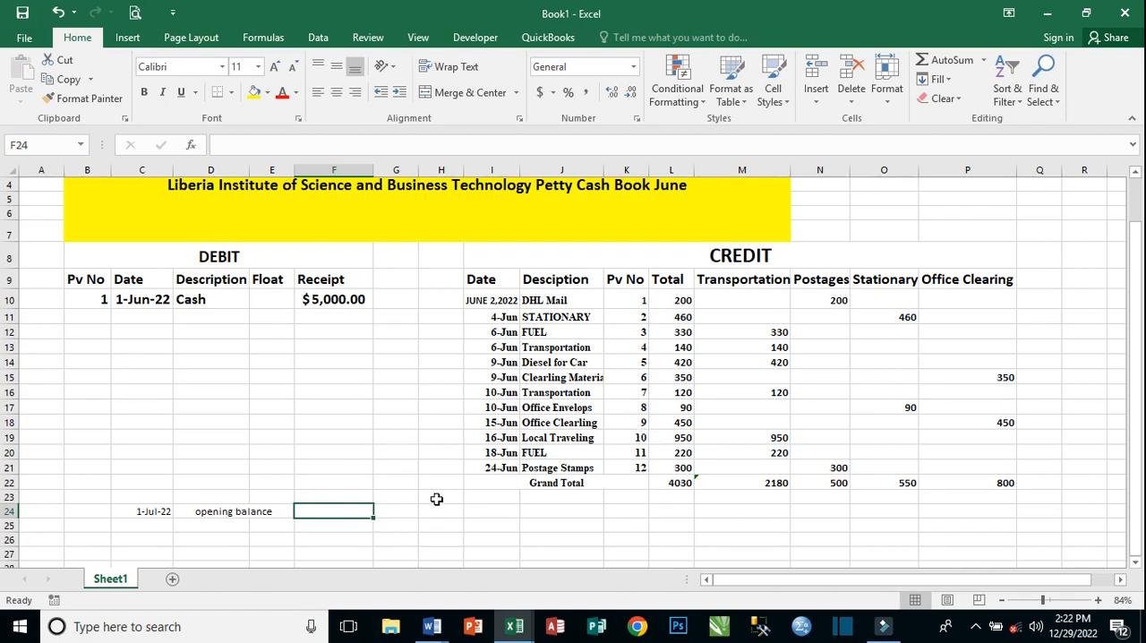
Format the opening balance row in B24:E24 as bold with font size 14.
left_click(202, 512)
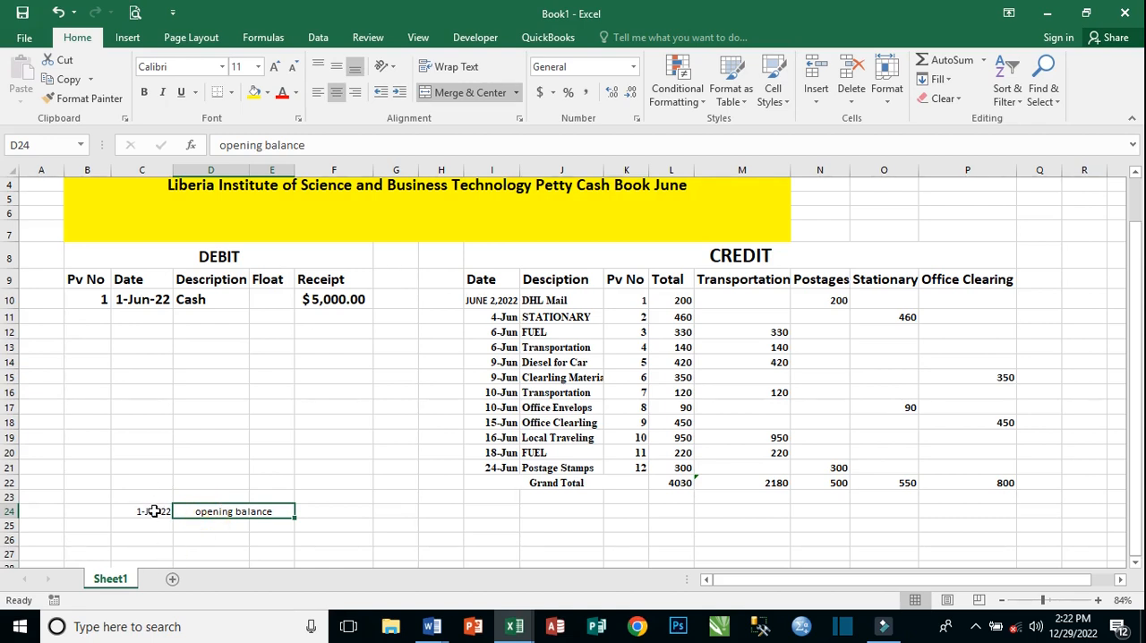
left_click(123, 511)
left_click_drag(101, 509, 230, 511)
left_click(144, 93)
left_click(277, 67)
left_click(276, 67)
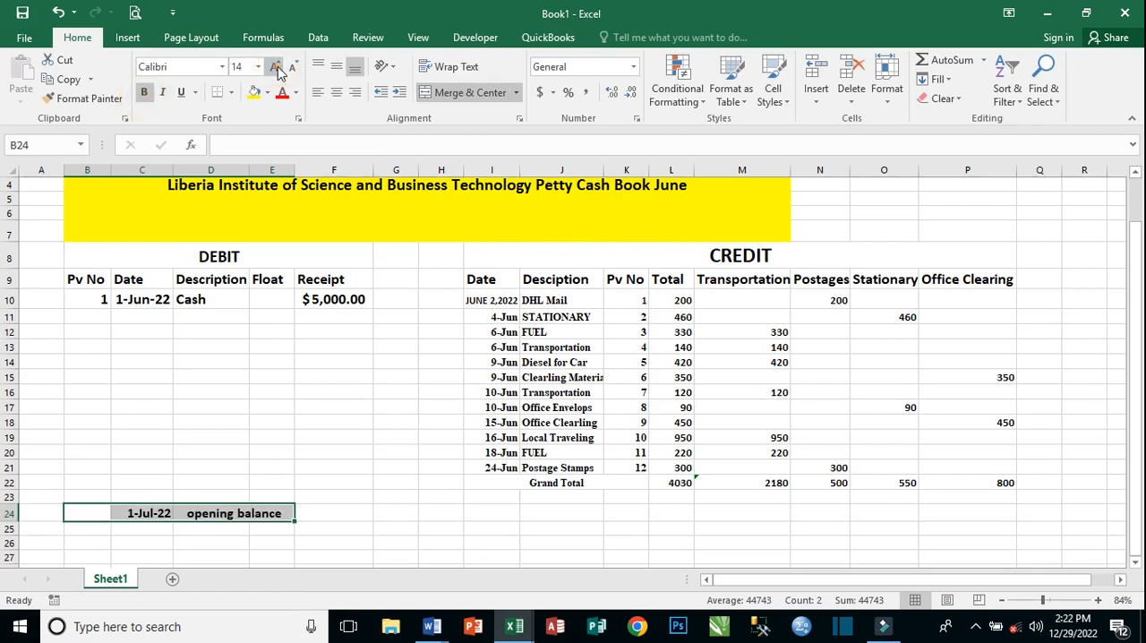
Calculate the remaining cash balance in L23, below the credit Grand Total, with the formula =F10-L22.
left_click(304, 517)
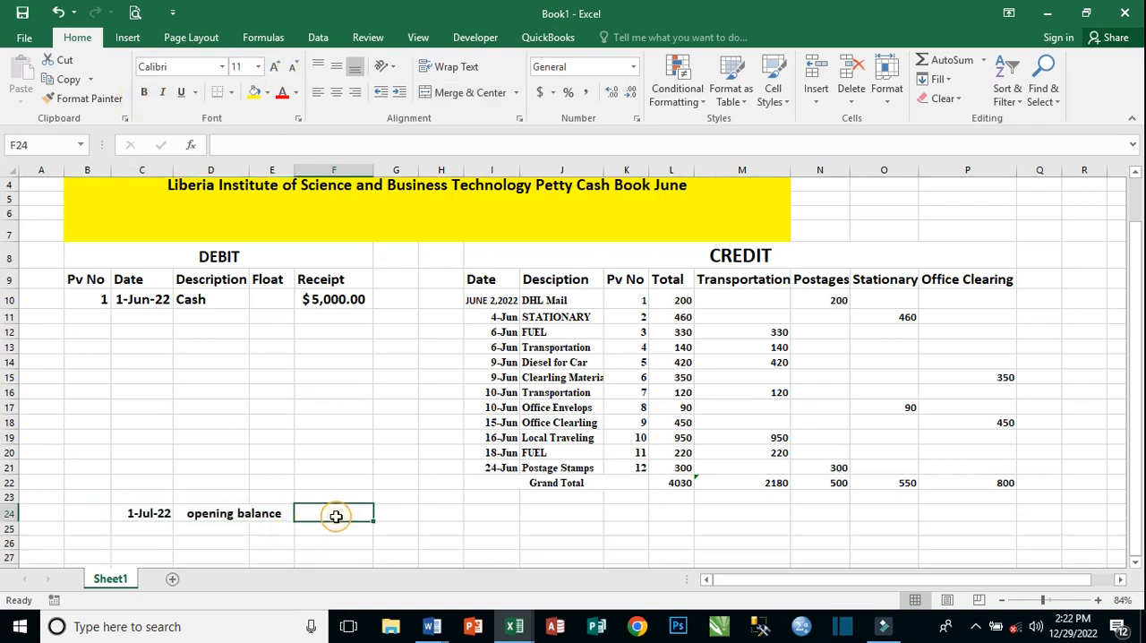
left_click(679, 496)
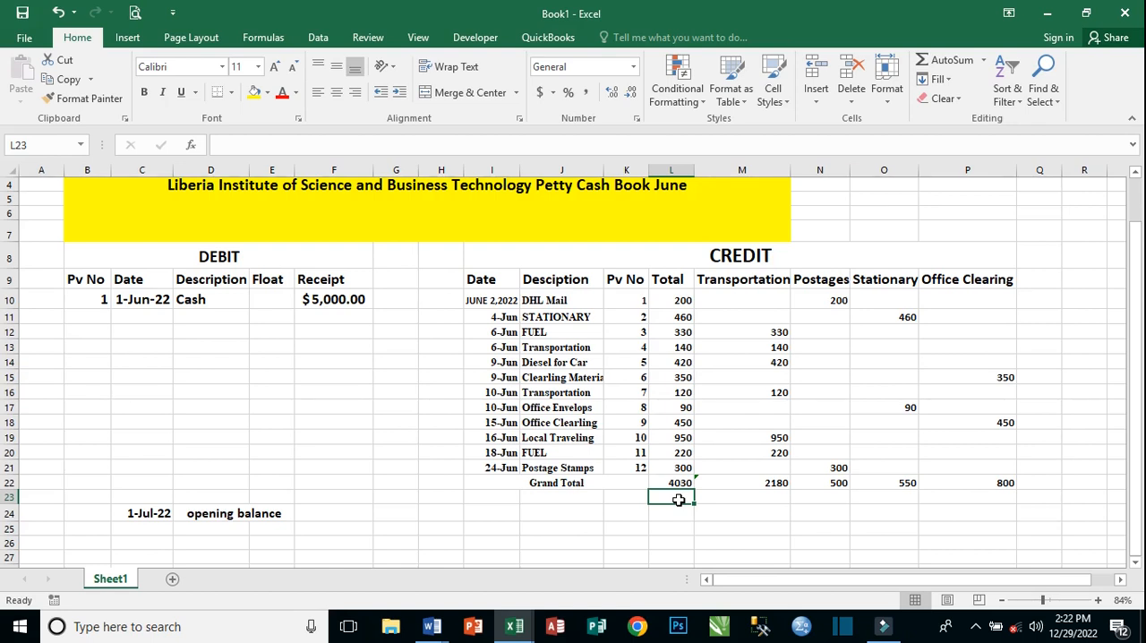
type("0")
type("=")
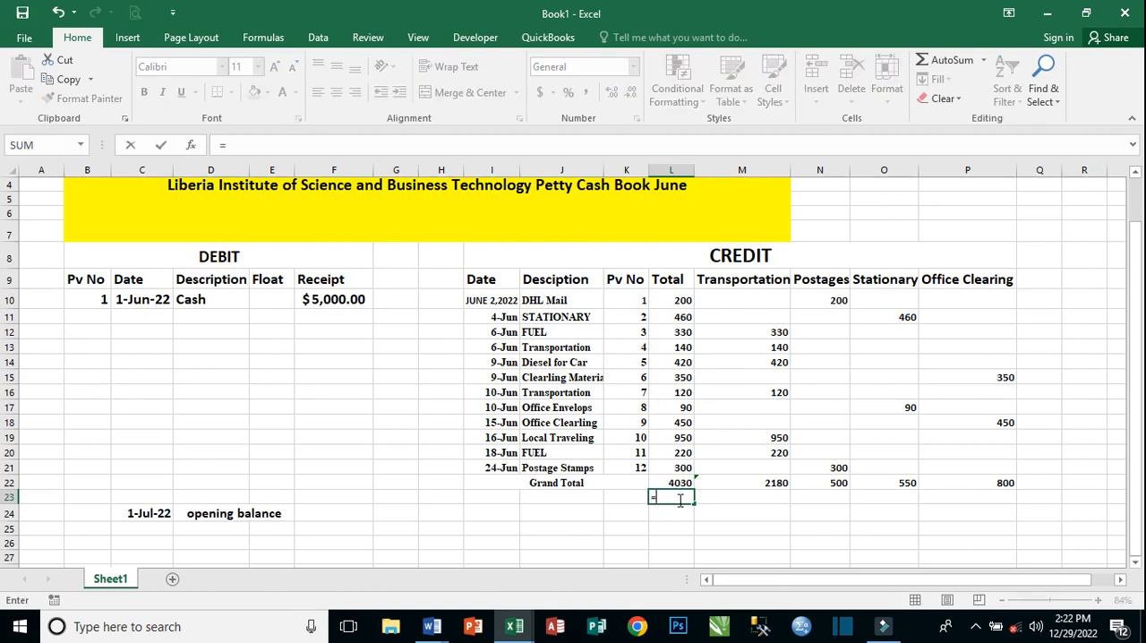
left_click(336, 302)
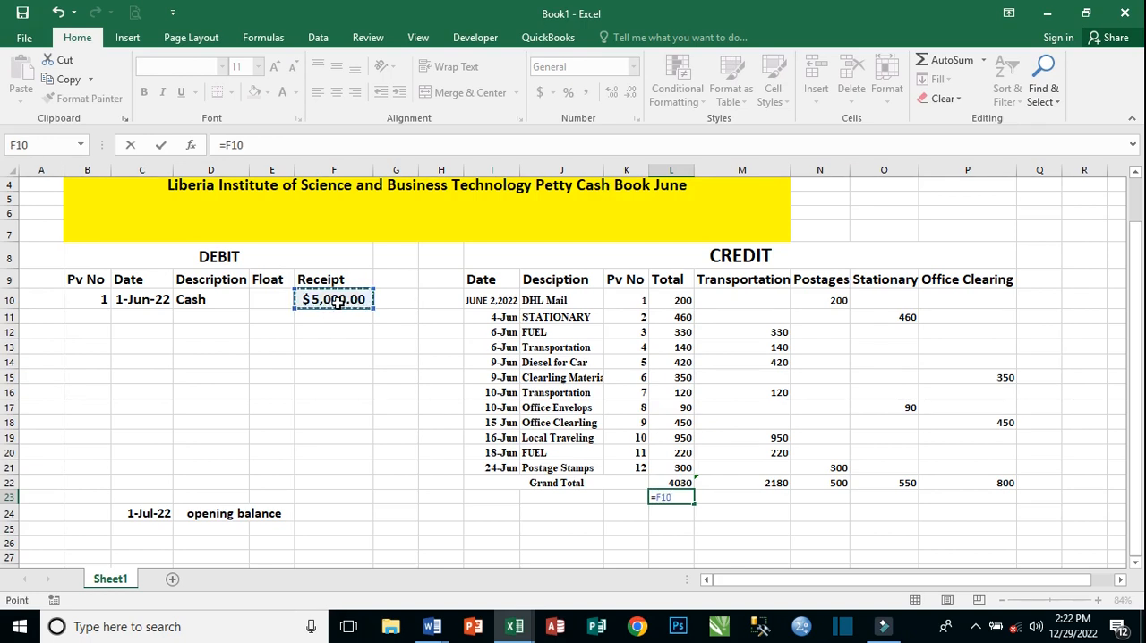
type("-")
left_click(672, 483)
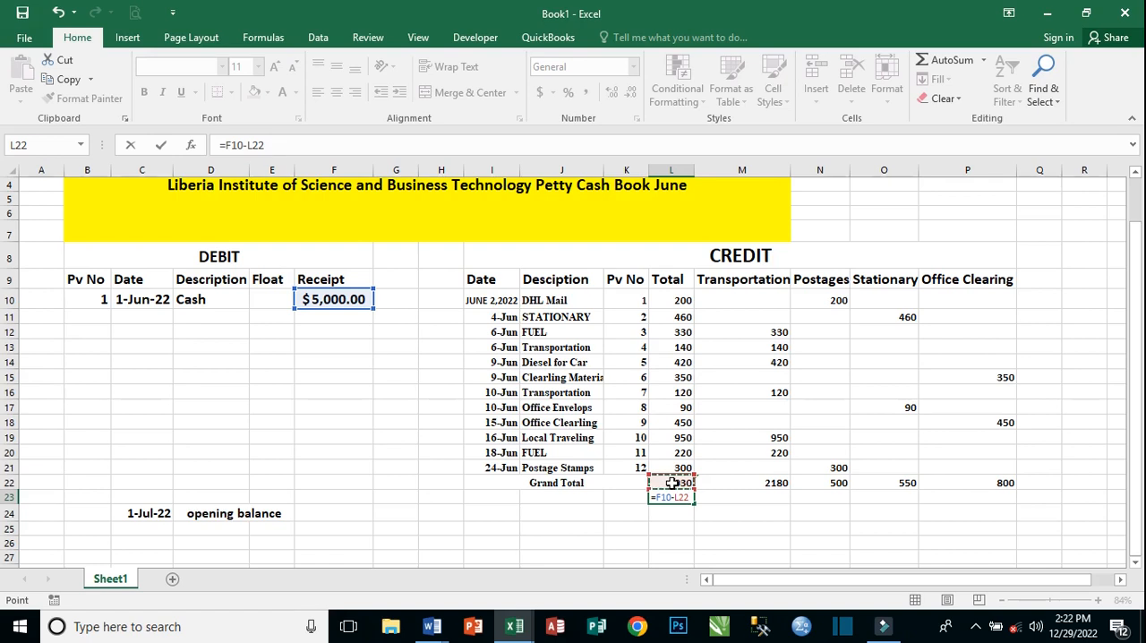
key("Return")
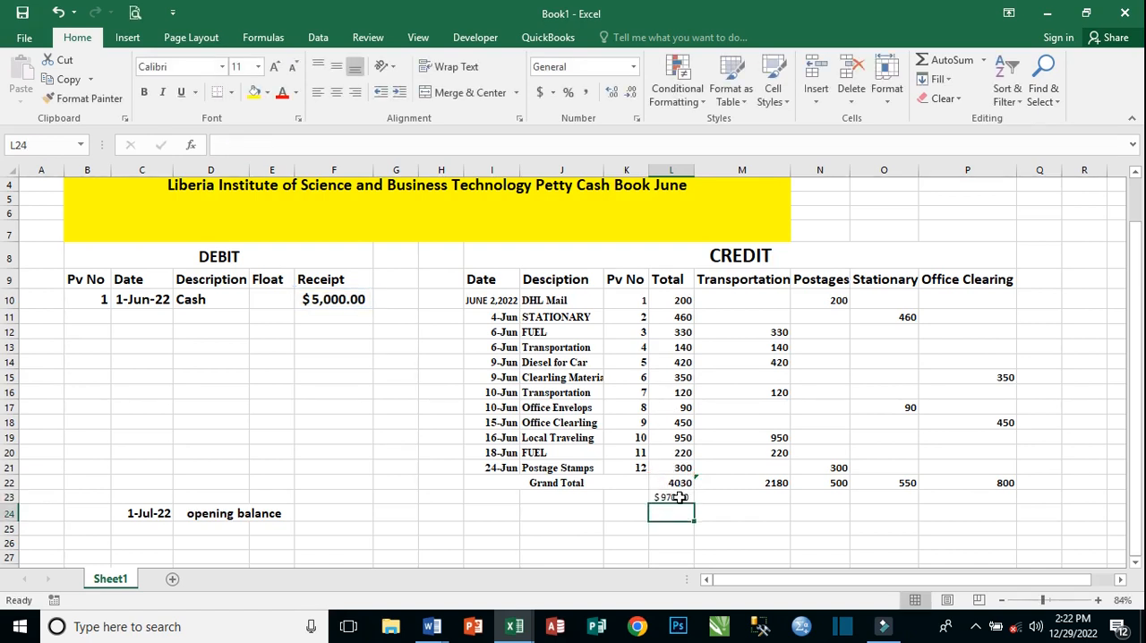
Examine the balance in L23 against the cash receipt and the credit Grand Total.
left_click(680, 498)
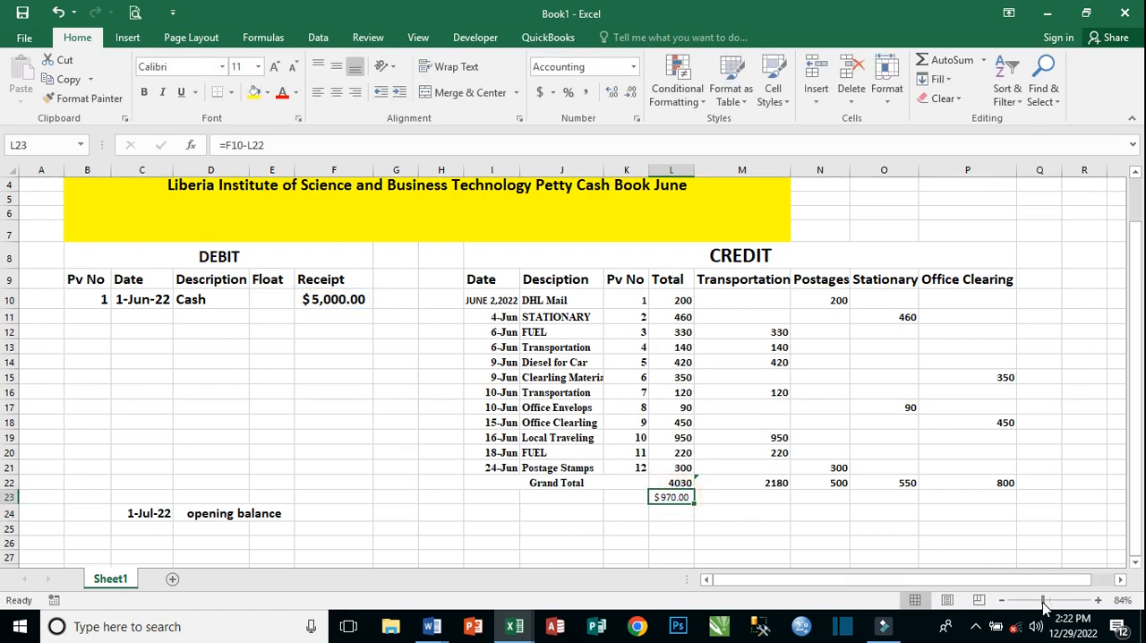
left_click_drag(1044, 602, 1056, 600)
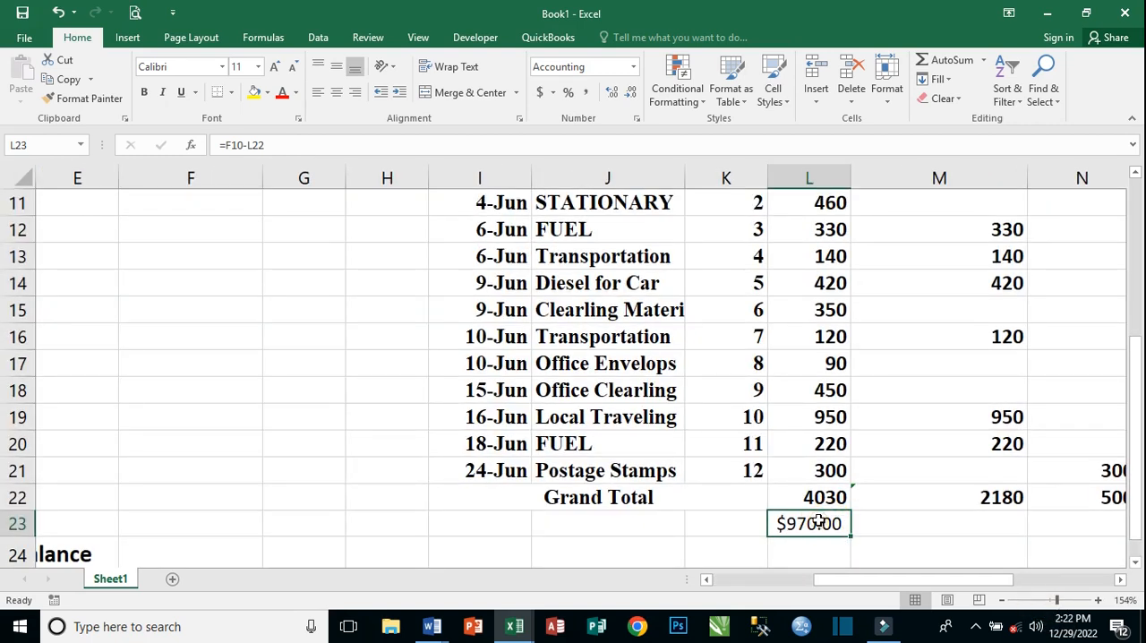
left_click_drag(1135, 507, 1136, 484)
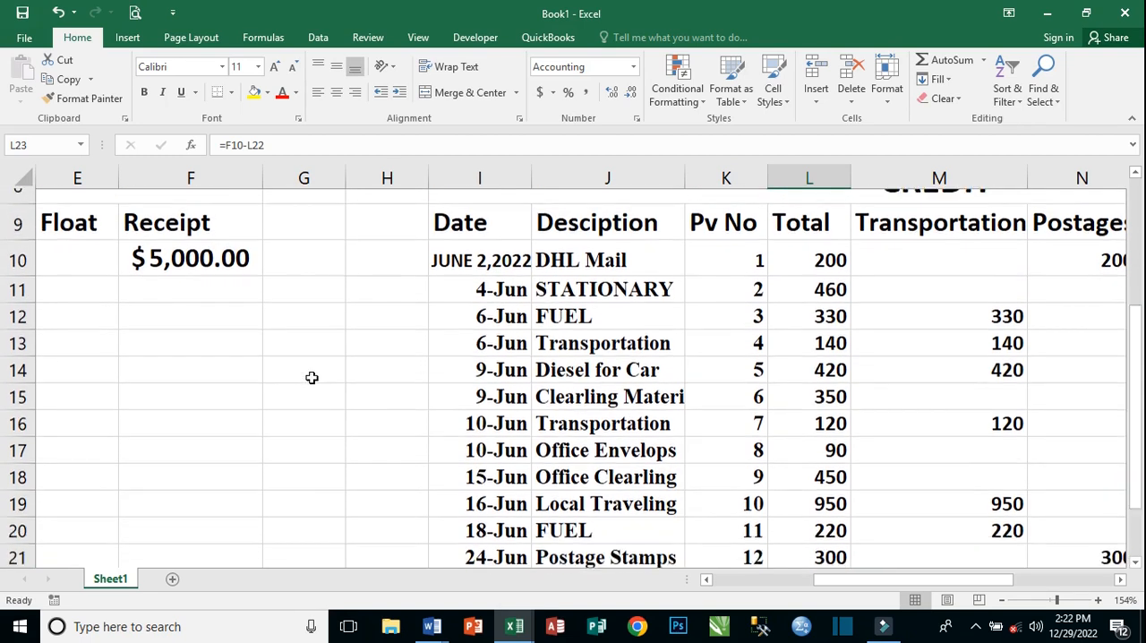
left_click_drag(1136, 426, 1138, 437)
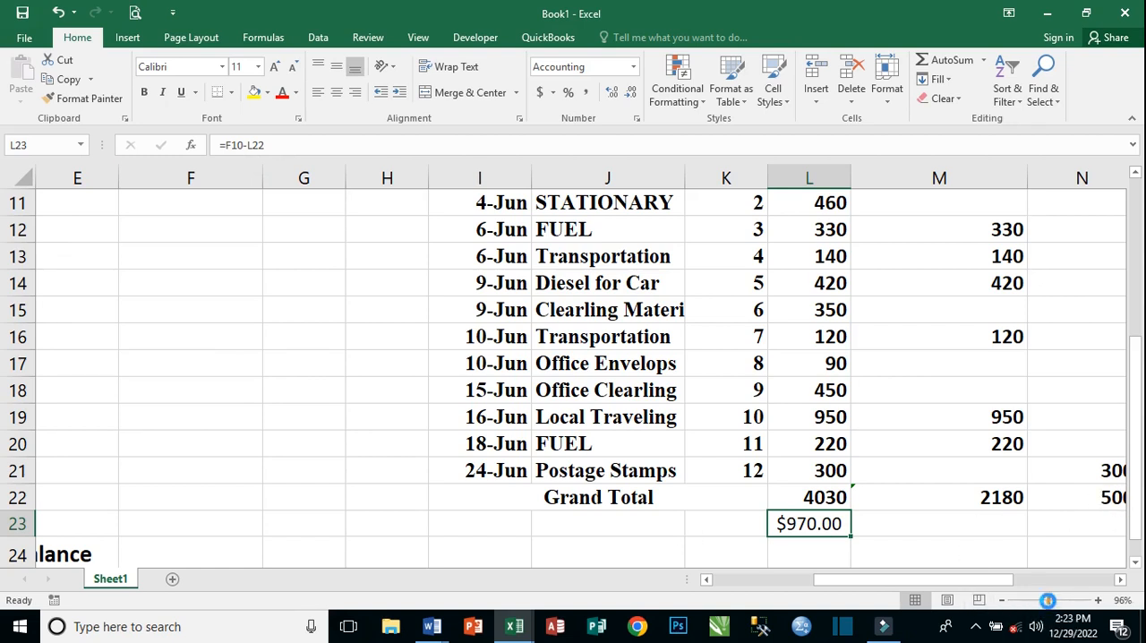
left_click_drag(1055, 600, 1048, 601)
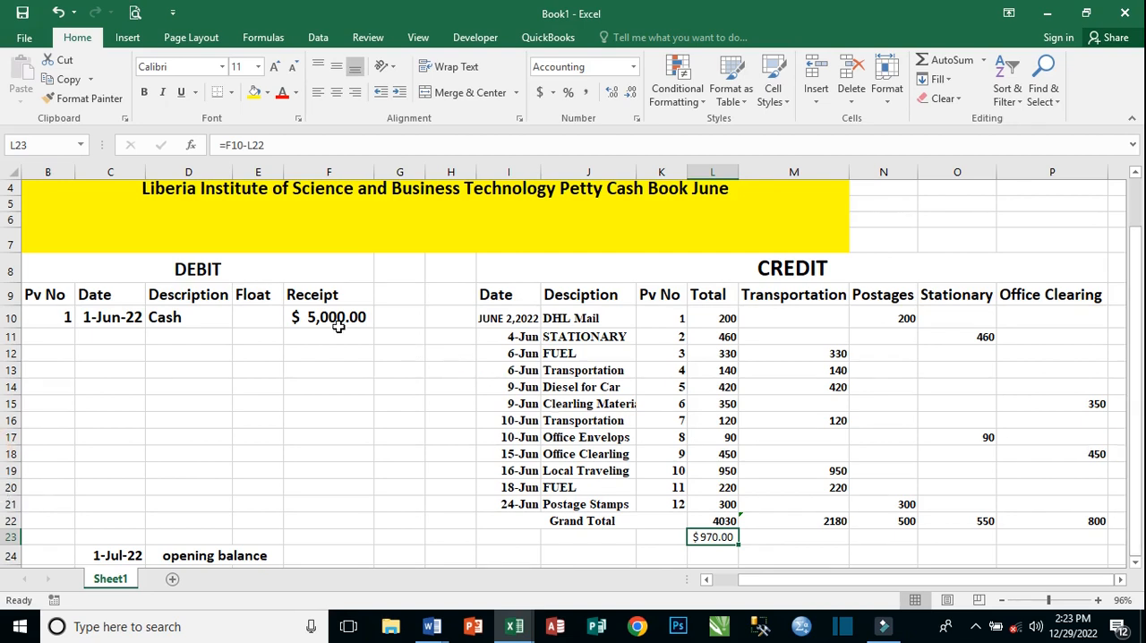
scroll(478, 463, "down", 1)
scroll(478, 464, "down", 1)
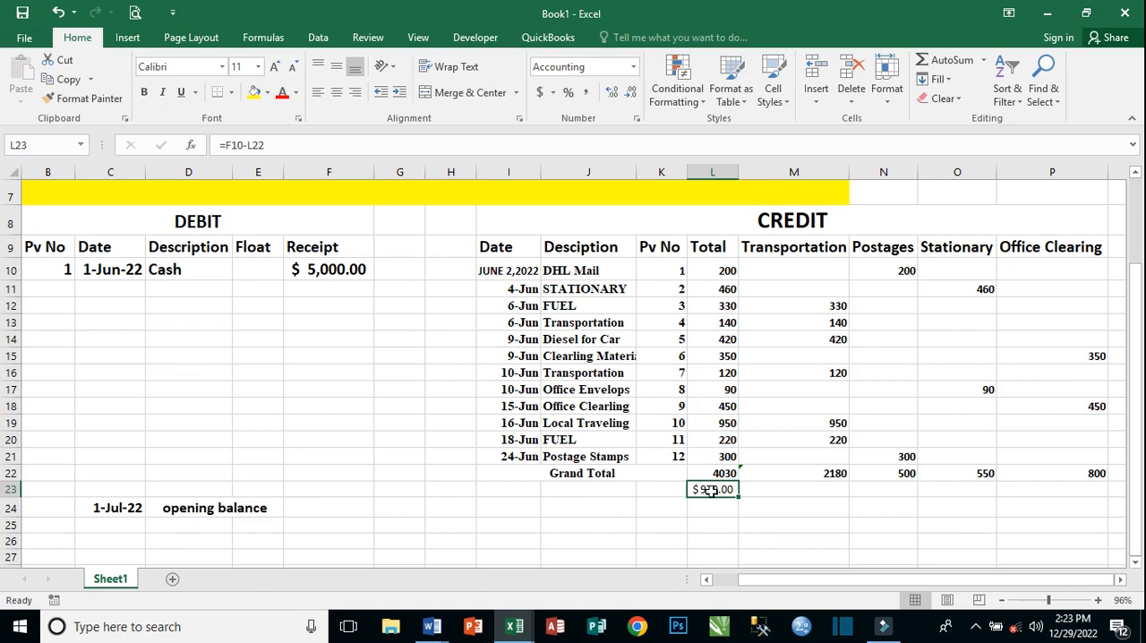
Enter 970 in Receipt cells F23 and F24, the latter beside the opening balance label.
left_click(339, 486)
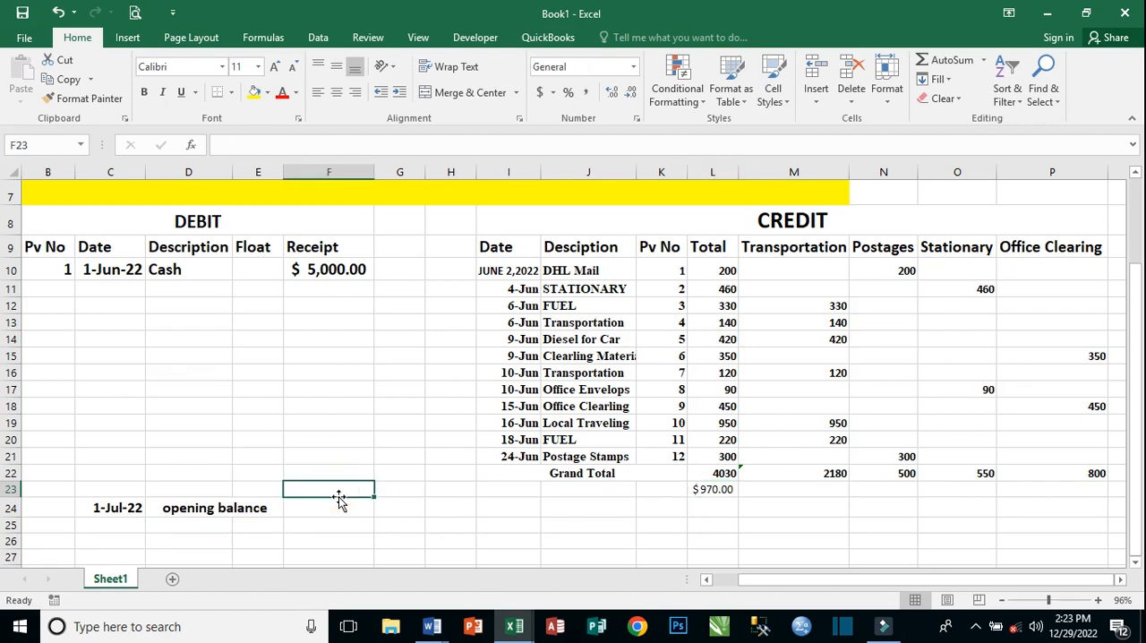
type("970")
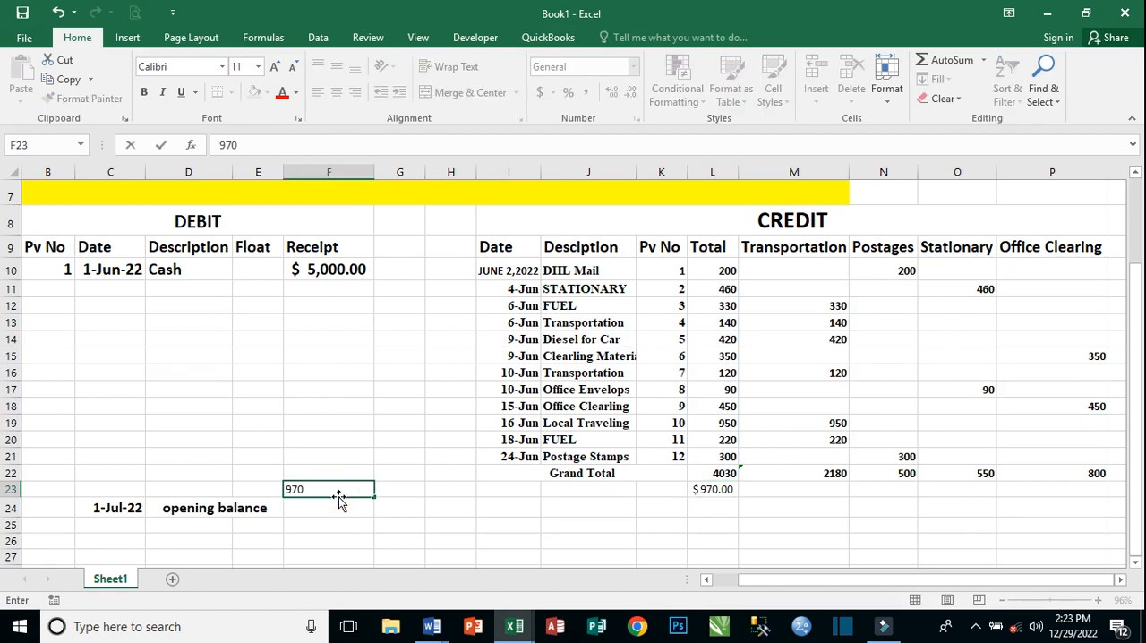
left_click(322, 509)
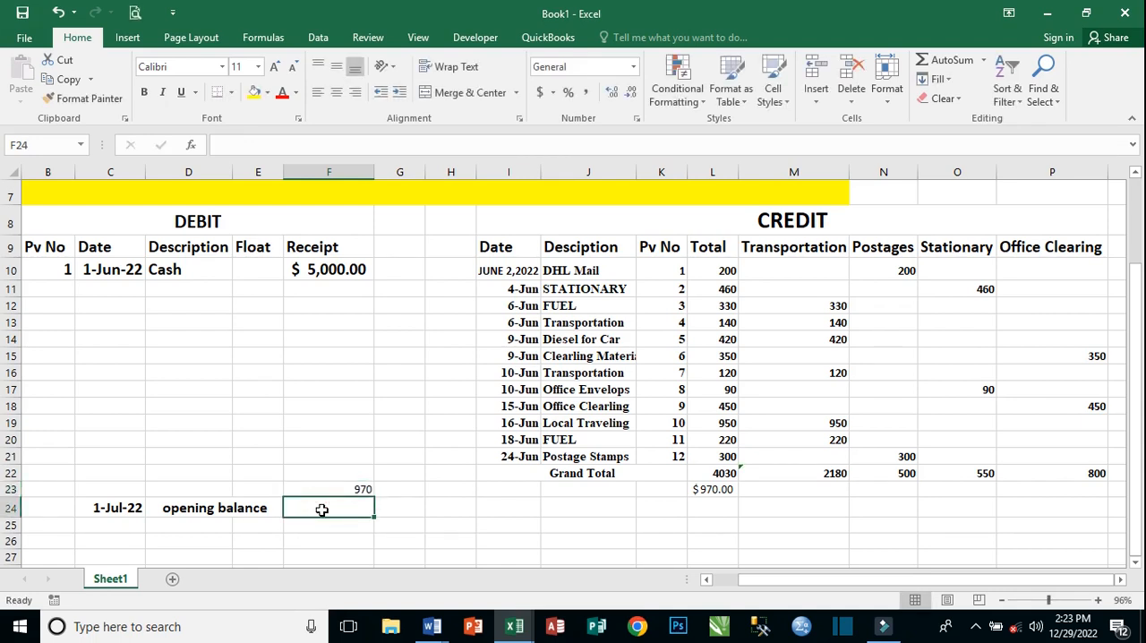
type("970")
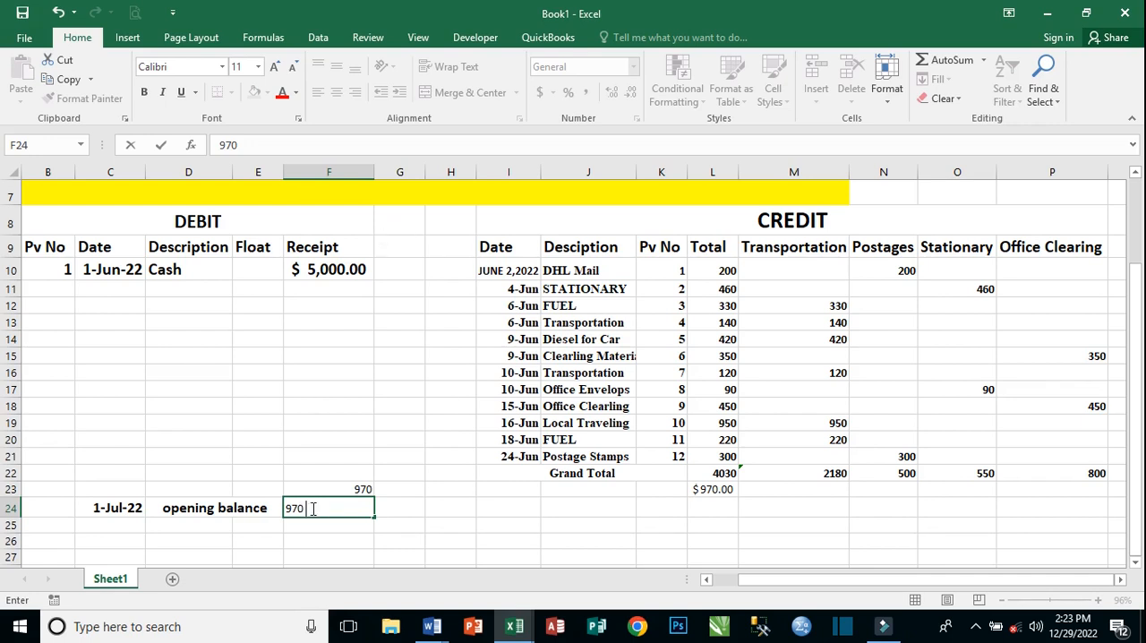
left_click(335, 529)
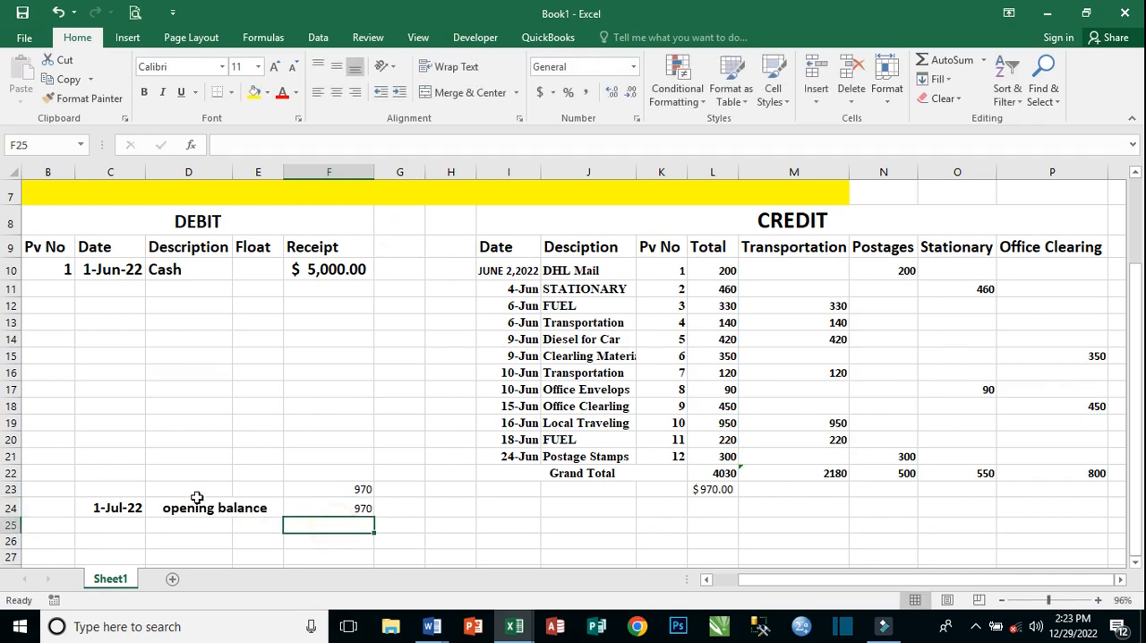
Format the balance figures in F23:L24 as bold with font size 14.
left_click(312, 490)
left_click_drag(363, 501, 699, 501)
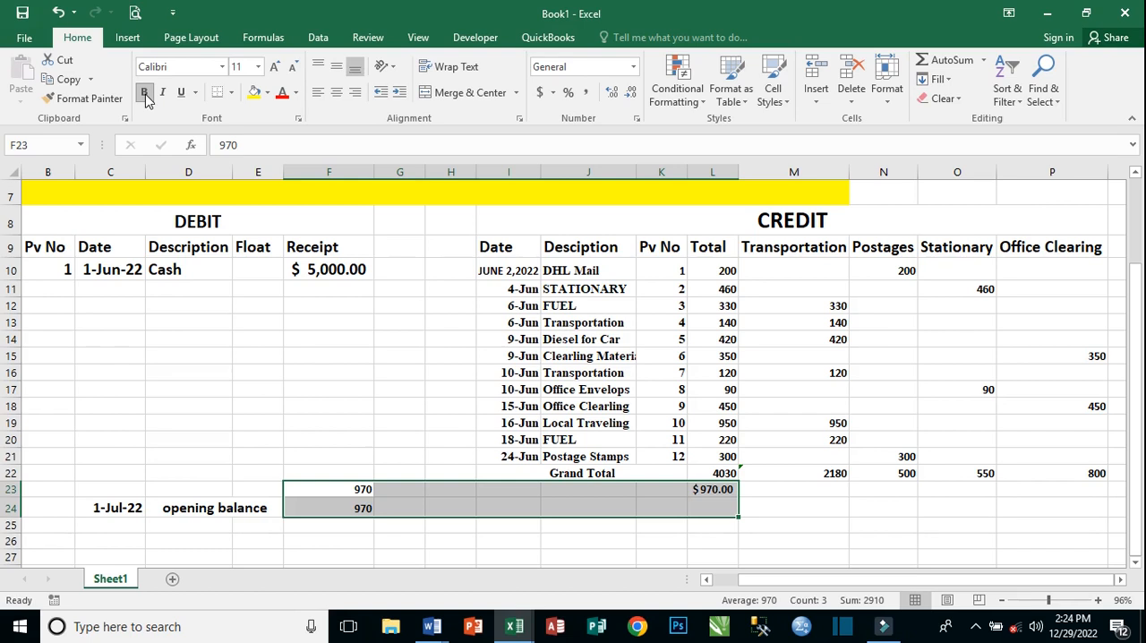
left_click(275, 68)
left_click(275, 68)
left_click(552, 473)
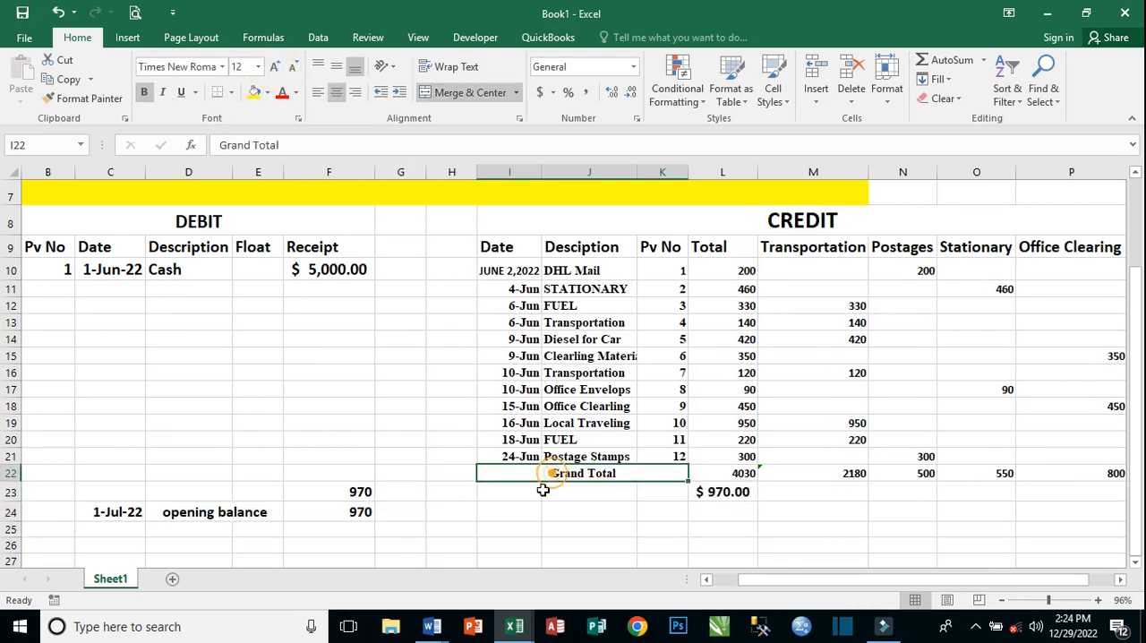
Apply the dollar Accounting number format to the opening balance amount in F24.
left_click_drag(783, 582, 763, 577)
left_click(411, 510)
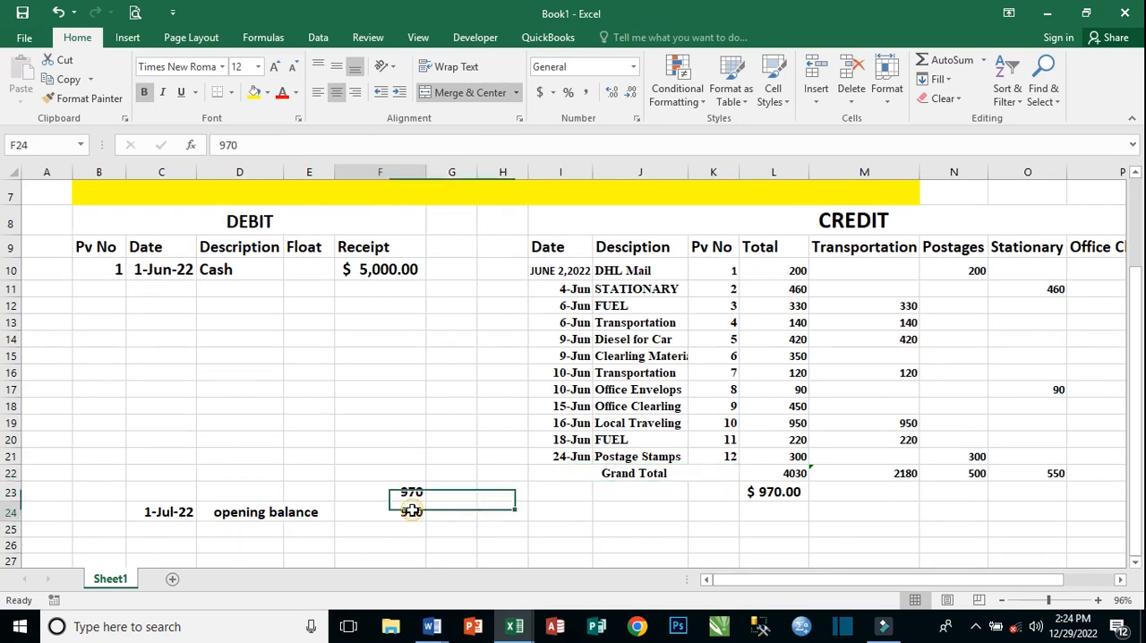
left_click(540, 92)
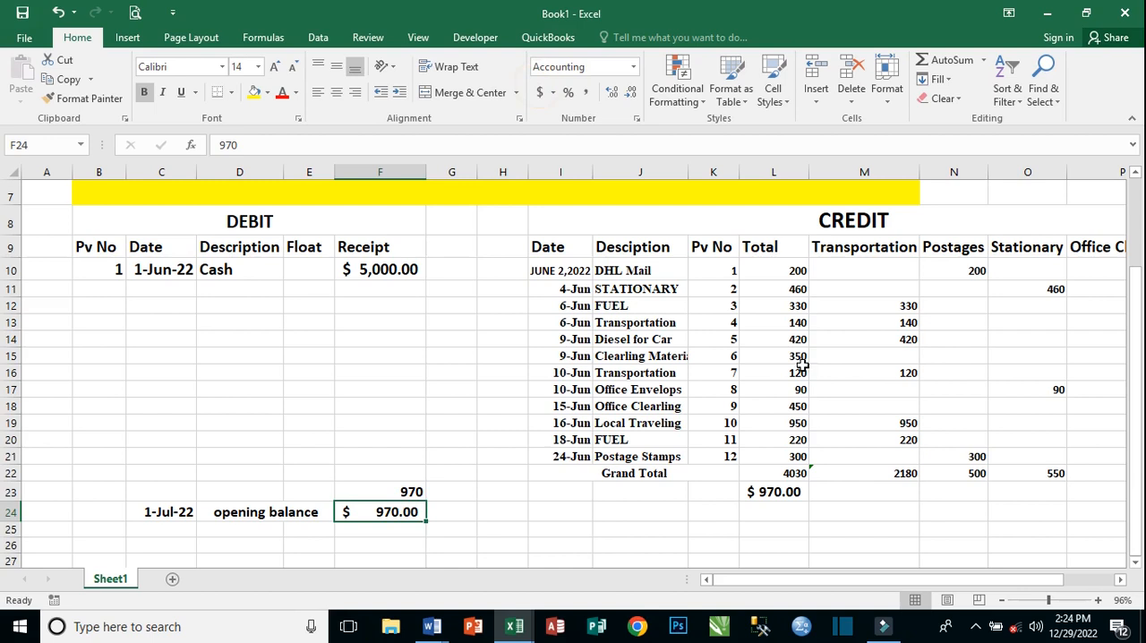
Apply the dollar Accounting number format to the credit Total amounts in L10:L22, including the Grand Total.
left_click(803, 363)
left_click_drag(797, 270, 799, 474)
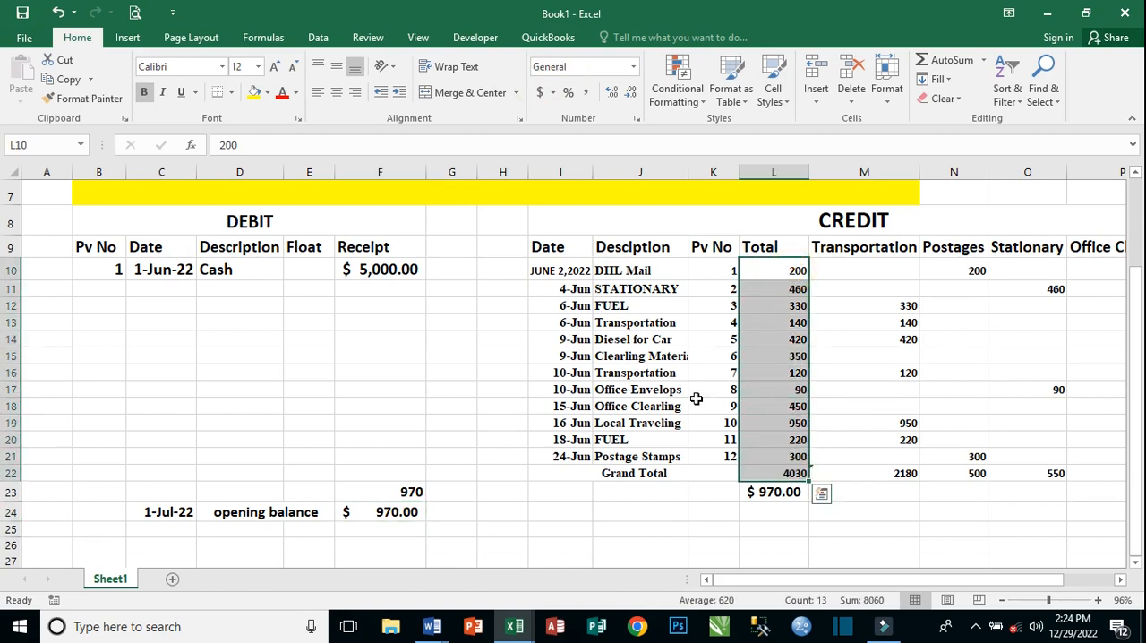
left_click(539, 94)
left_click(853, 407)
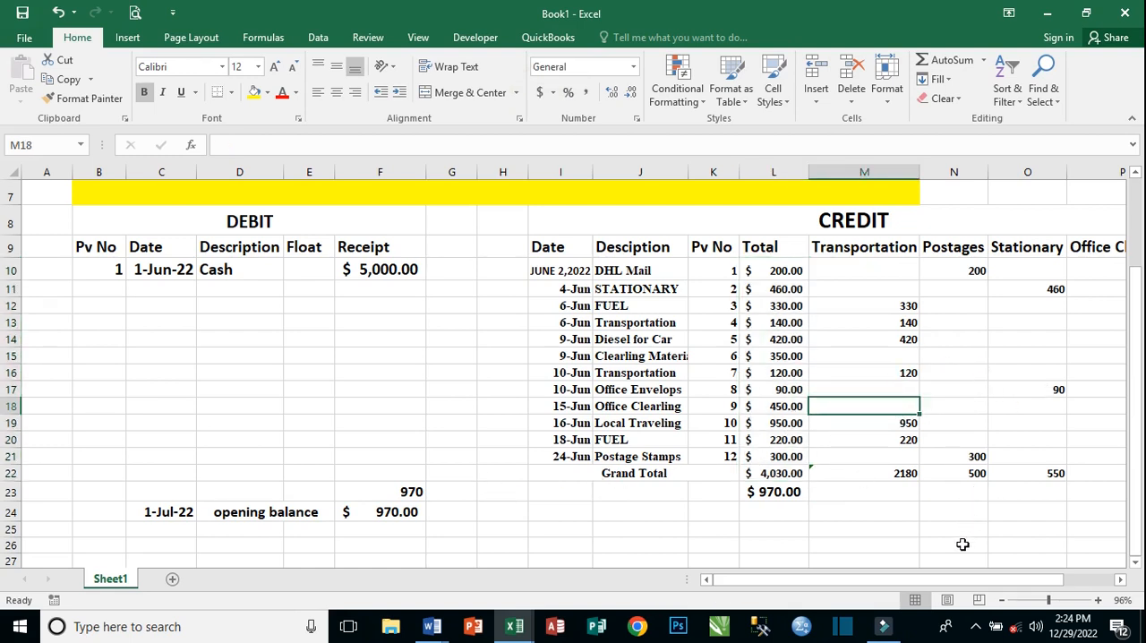
Review the finished petty cash book, checking the balance formula in L23, the opening balance row and the expense columns through Office Clearing.
left_click_drag(931, 584, 864, 580)
scroll(695, 453, "up", 2)
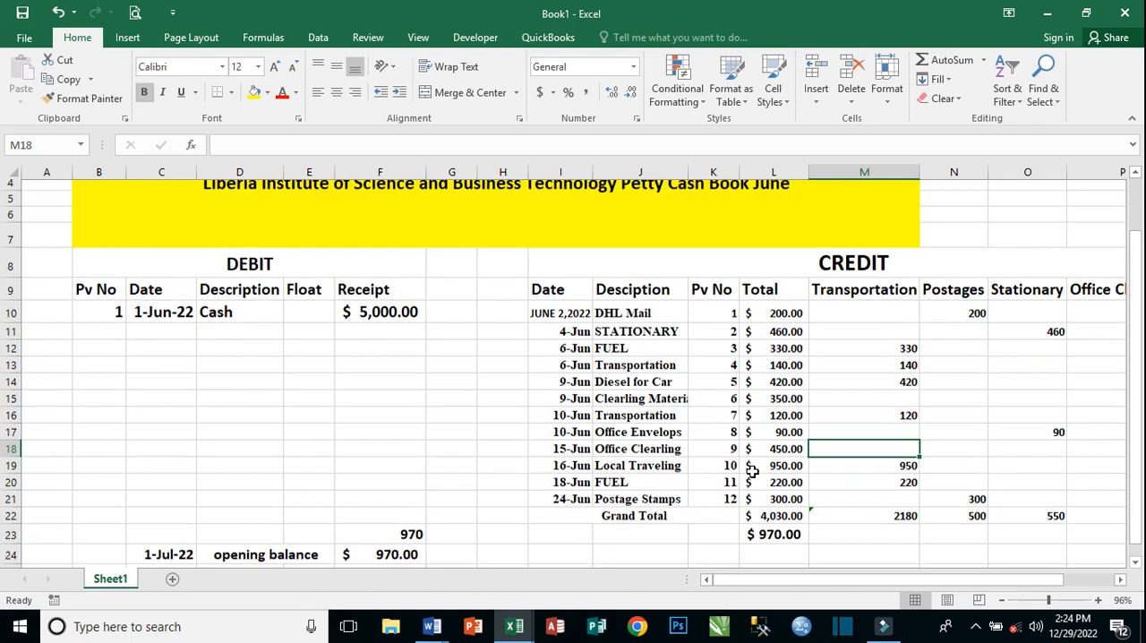
scroll(695, 453, "down", 2)
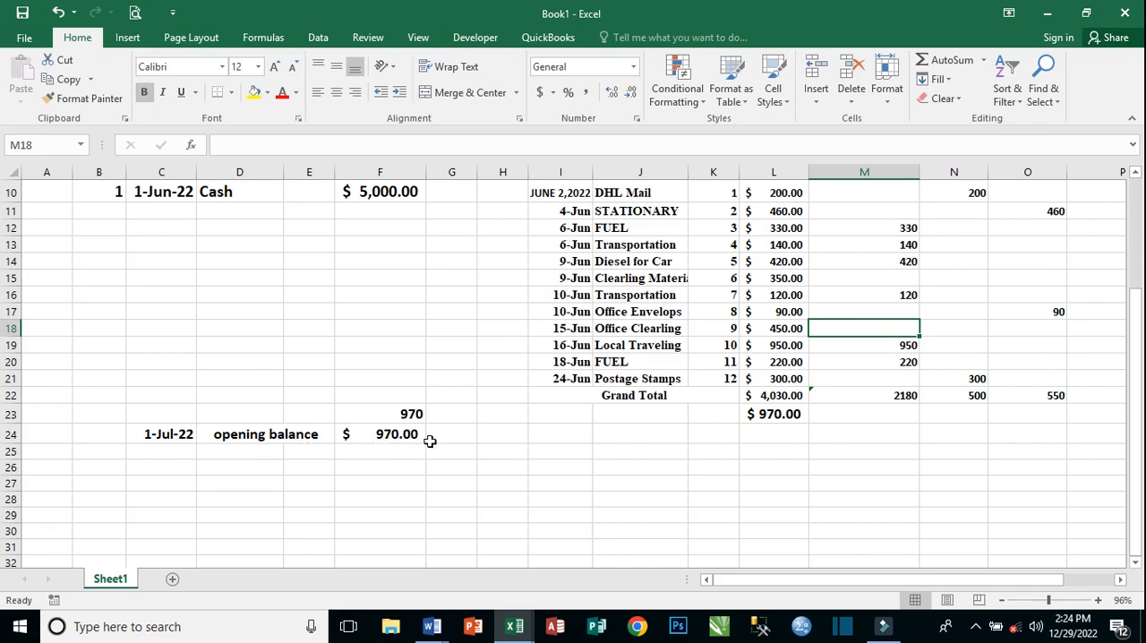
left_click(783, 410)
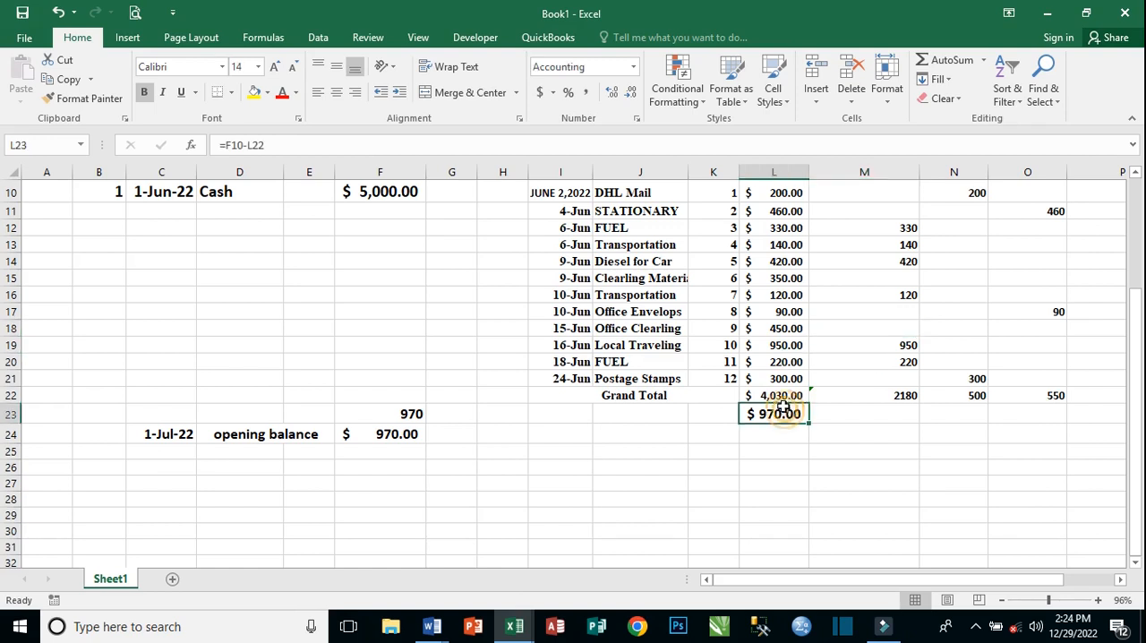
scroll(761, 376, "up", 1)
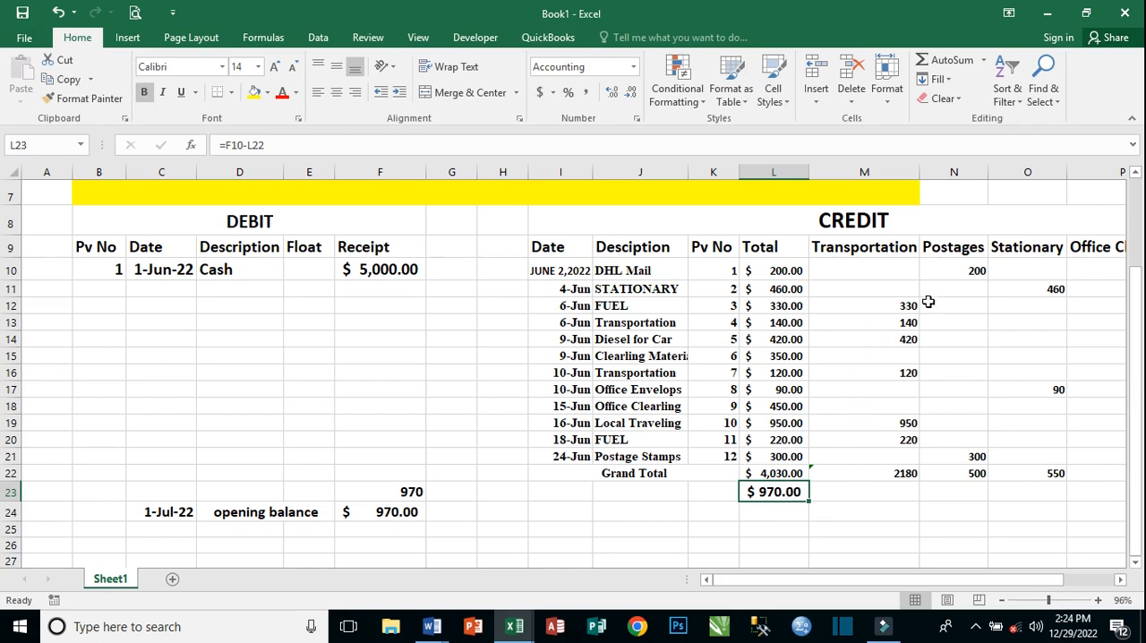
left_click_drag(888, 578, 915, 581)
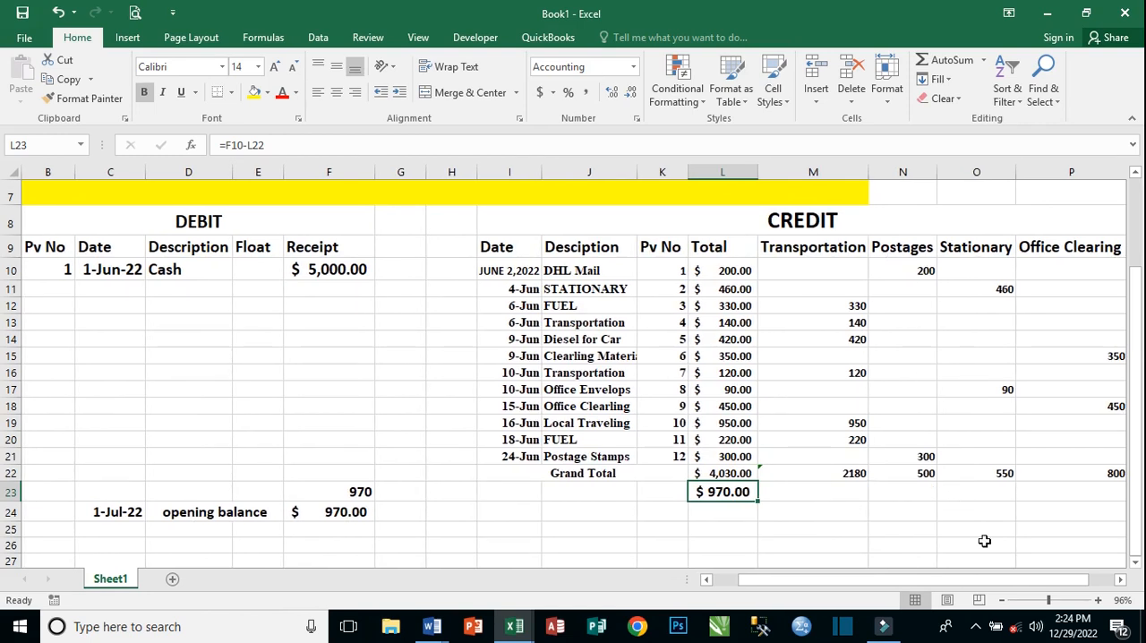
left_click_drag(935, 581, 947, 581)
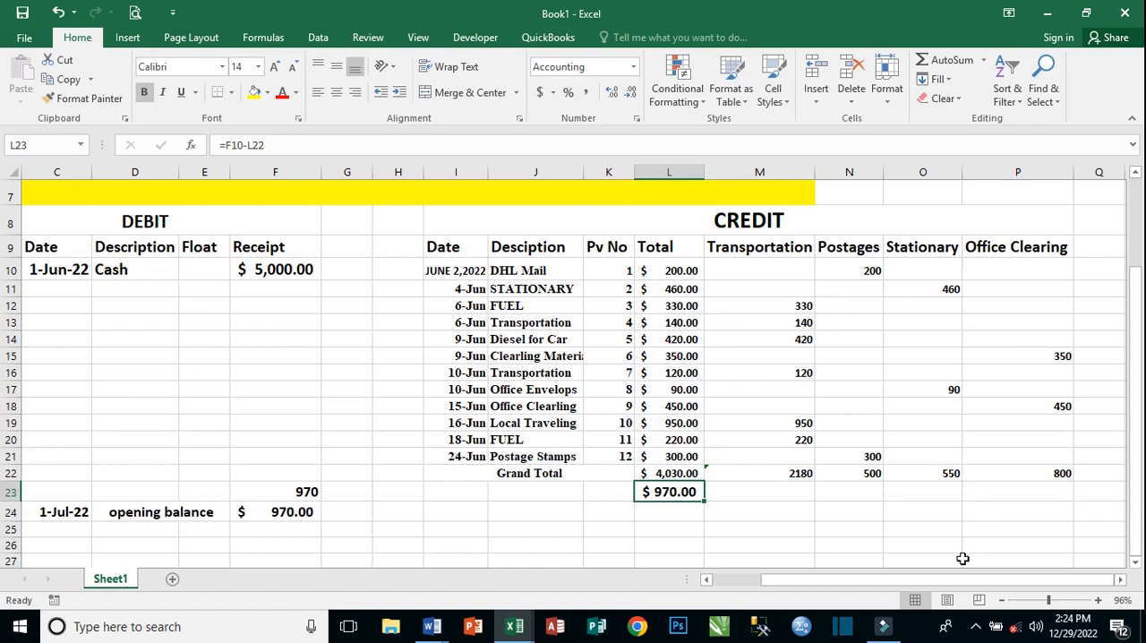
left_click_drag(943, 582, 967, 578)
scroll(834, 424, "up", 2)
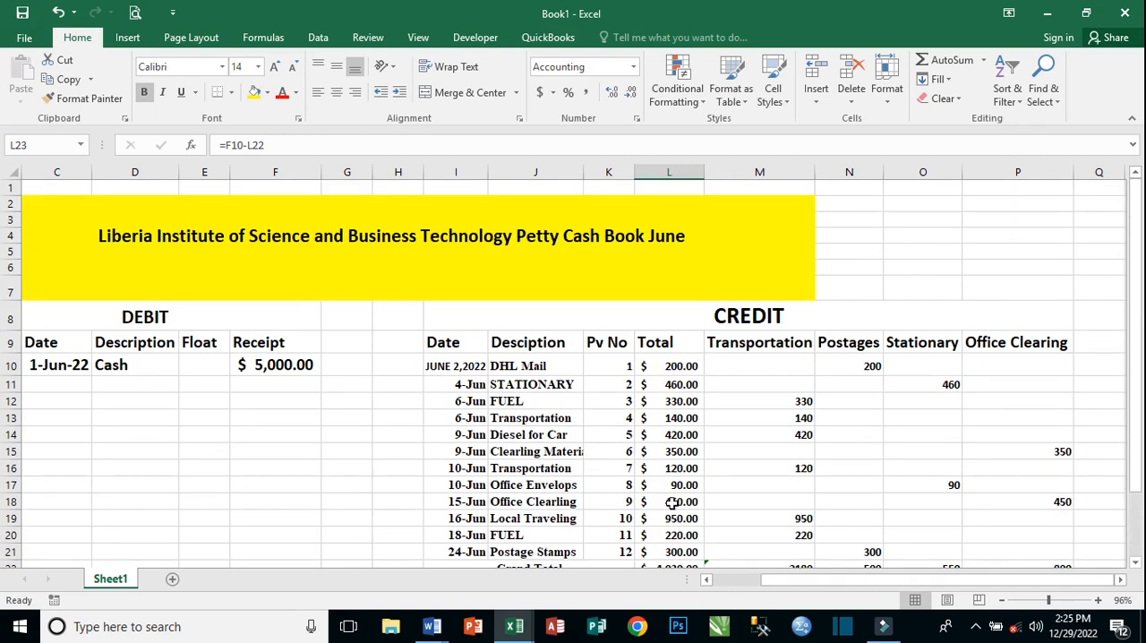